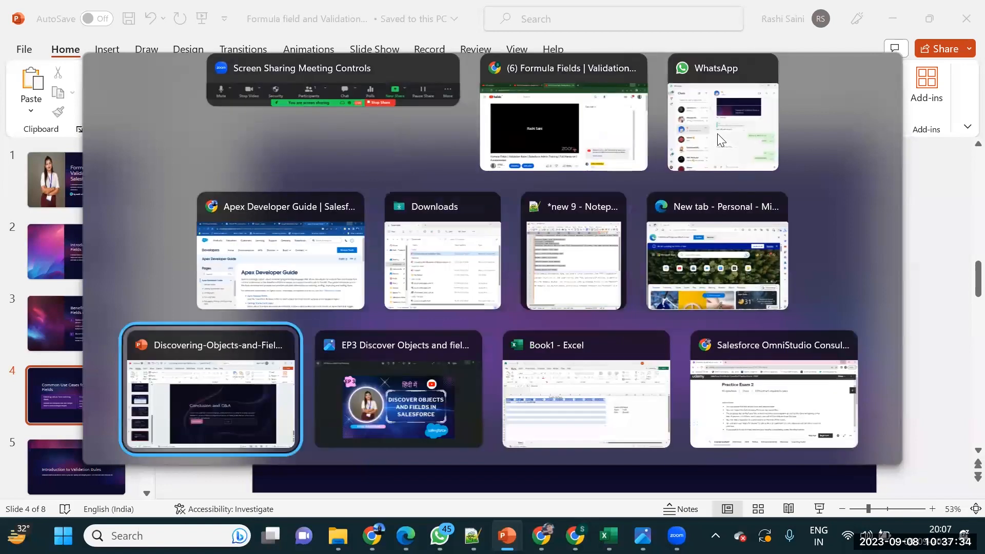
Bring Chrome to the front and switch to the 'Test | A | Salesforce' tab
key(alt+Tab)
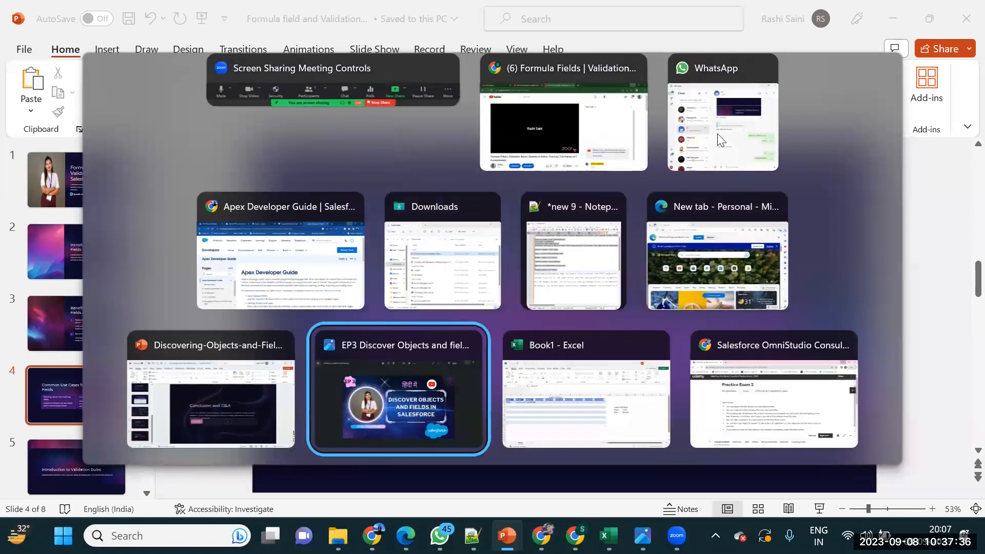
key(alt+Tab)
key(alt+Tab)
key(alt+Tab)
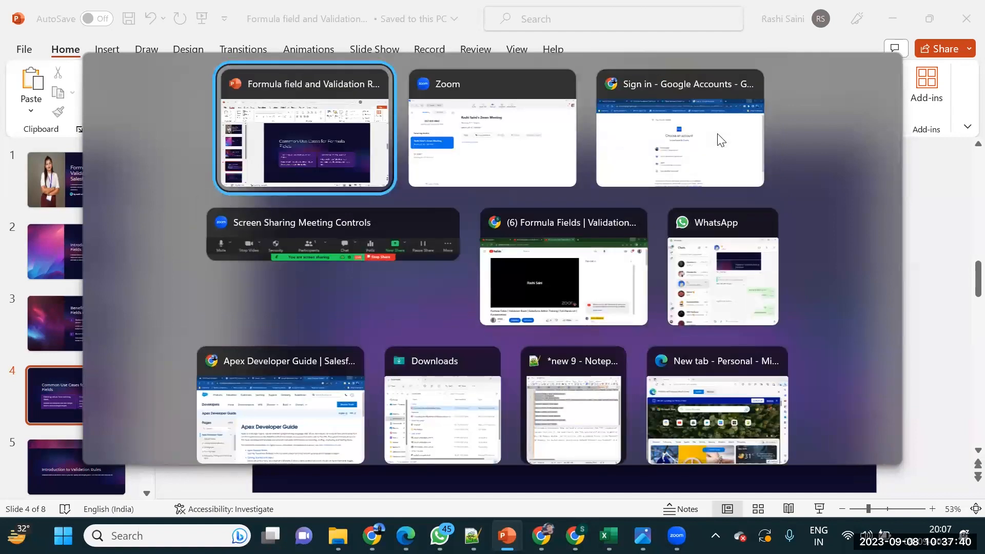
key(alt+Tab)
key(alt+Tab)
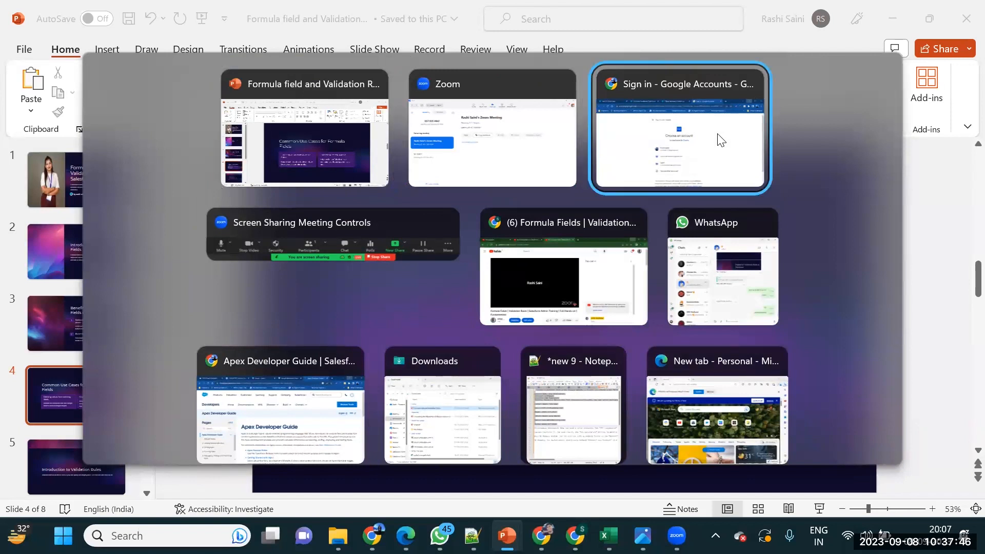
key(alt+Tab)
key(alt+Tab)
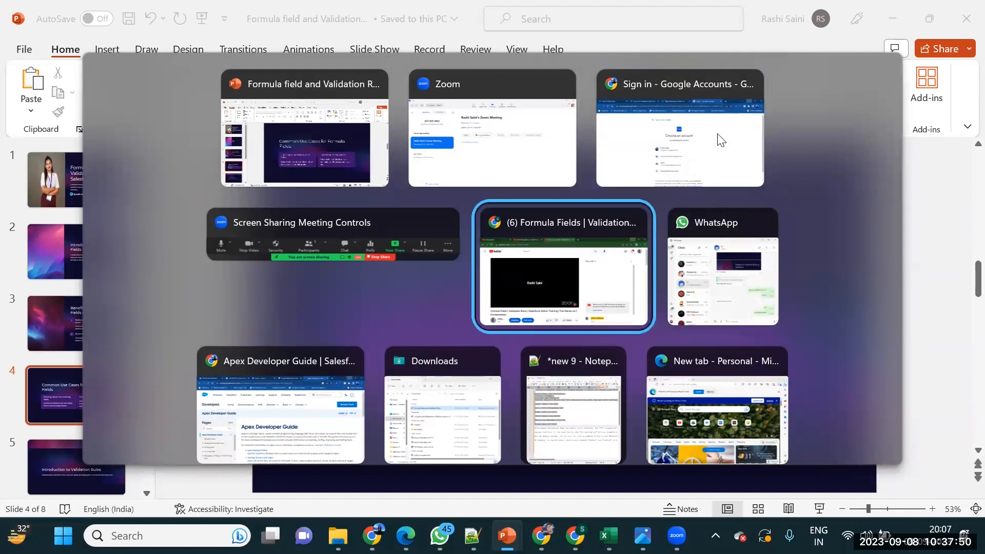
key(alt+Tab)
key(alt+Tab)
key(alt+Tab)
key(alt+Tab)
key(alt+Tab)
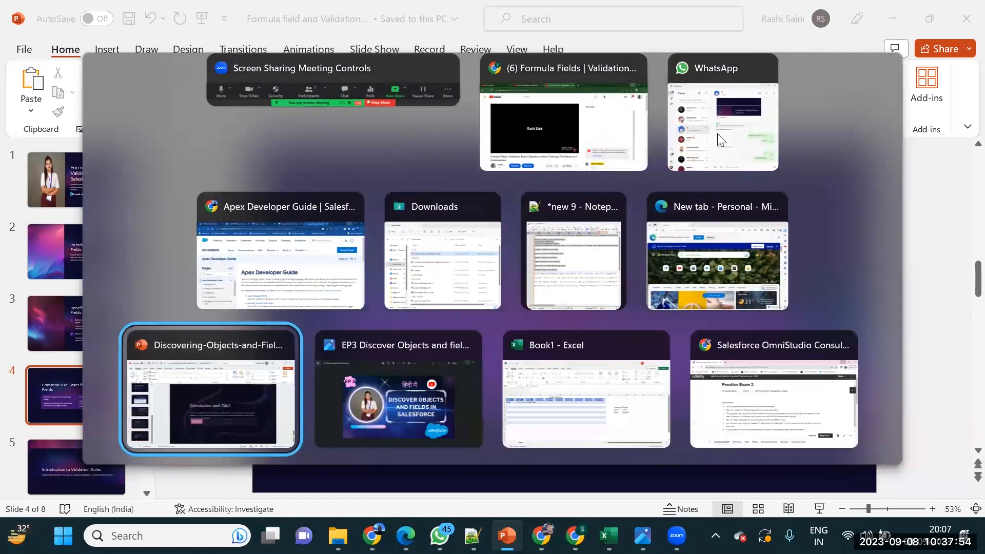
key(alt+Tab)
key(alt+Tab)
key(alt+Tab)
key(alt+Tab)
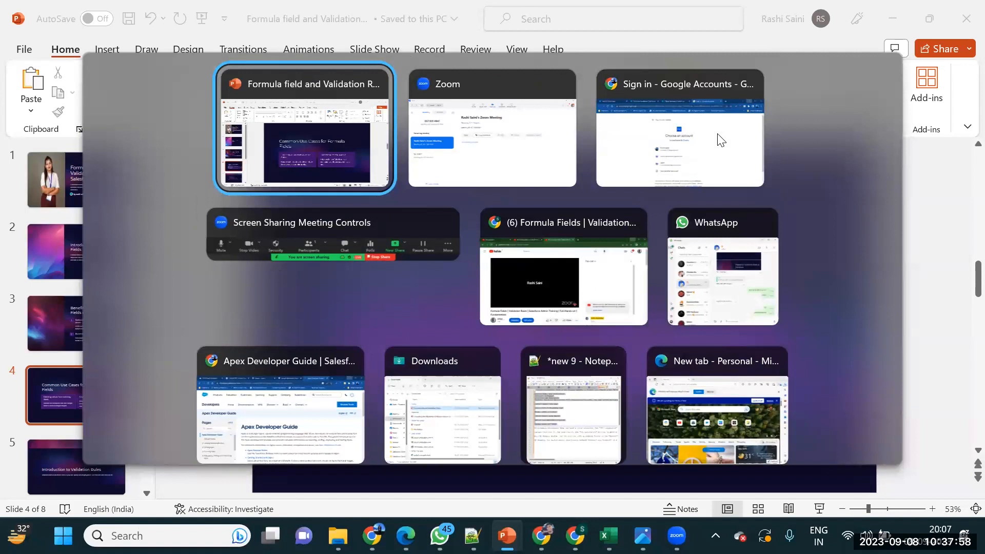
key(alt+Tab)
key(alt+Tab)
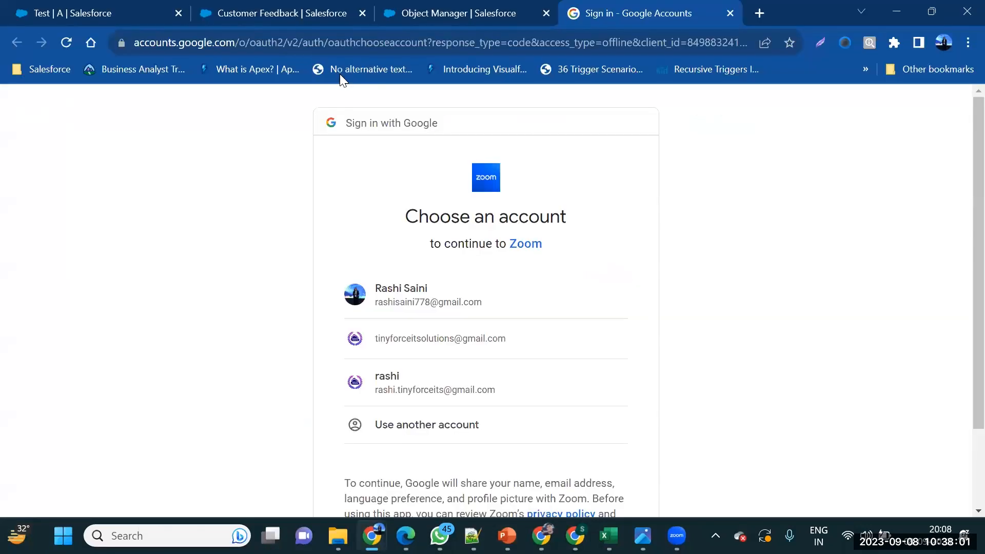
click(28, 16)
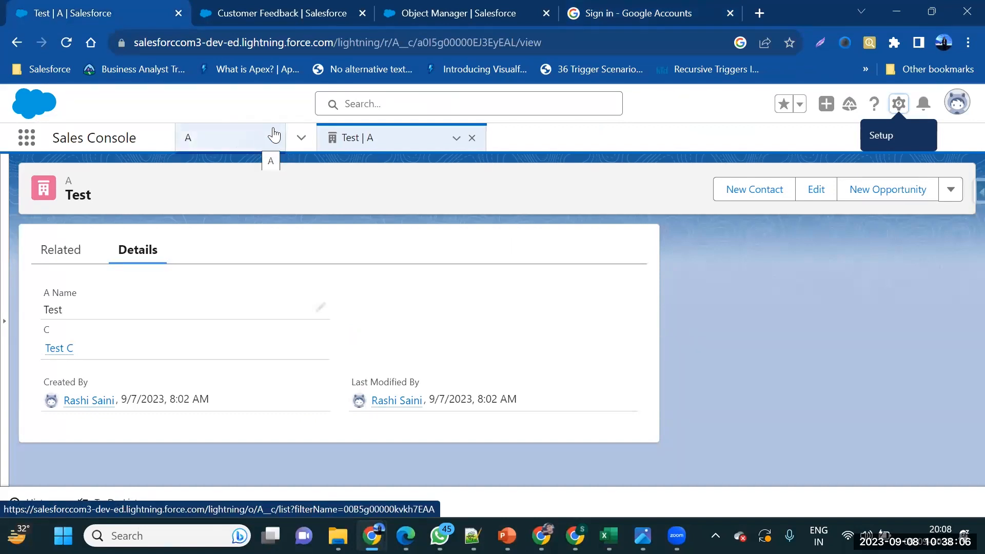
Search the App Launcher for 'cust', open Customer Feedbacks, and view record CF-00003
click(22, 138)
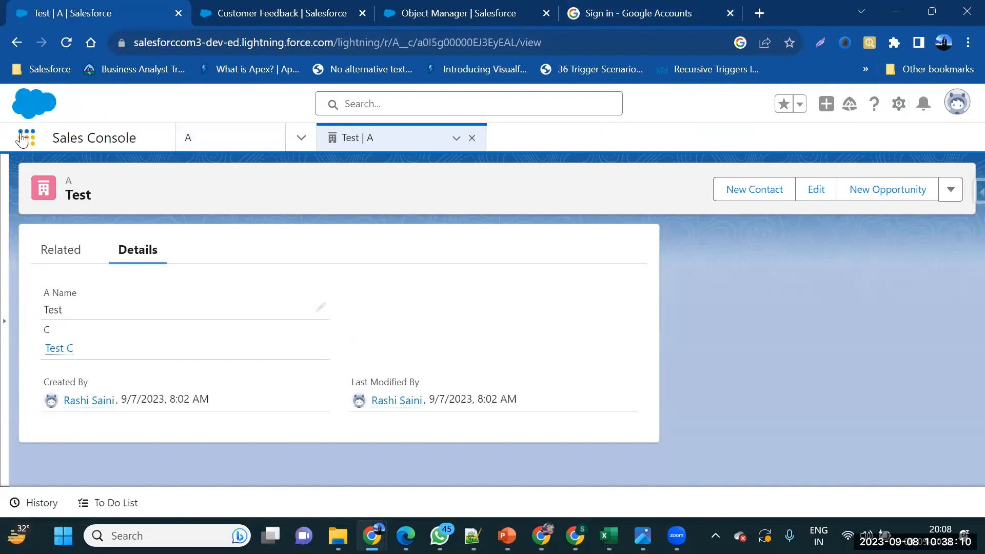
click(23, 137)
text(c)
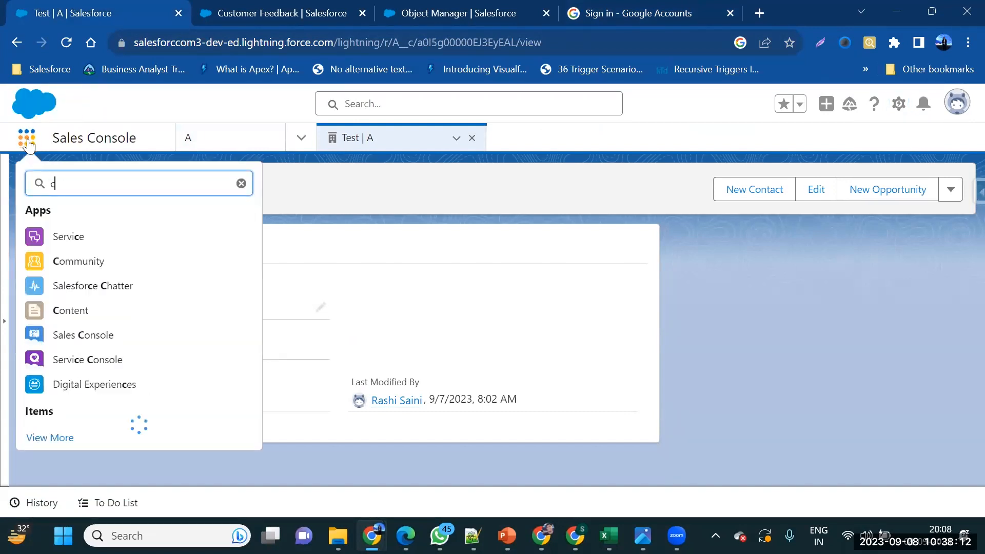
text(ust)
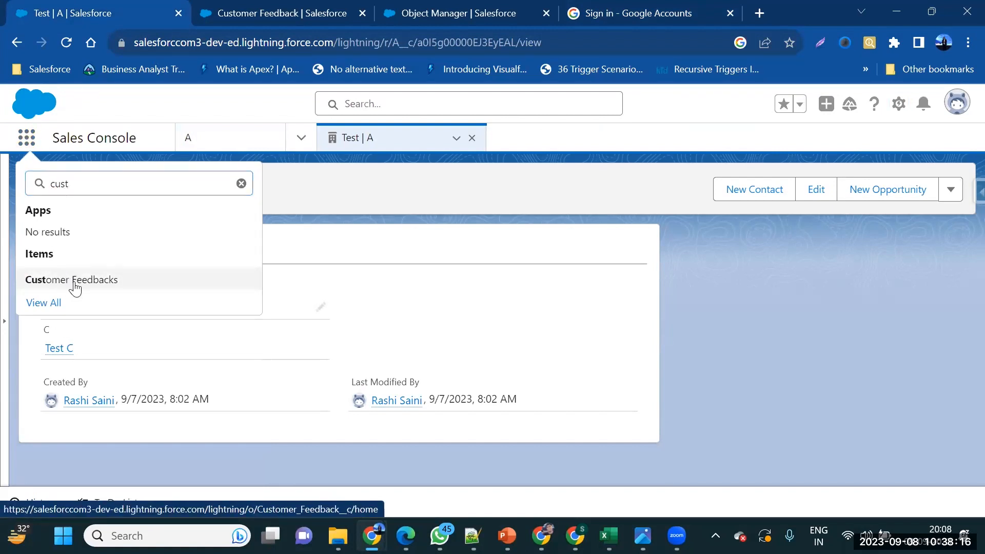
click(75, 289)
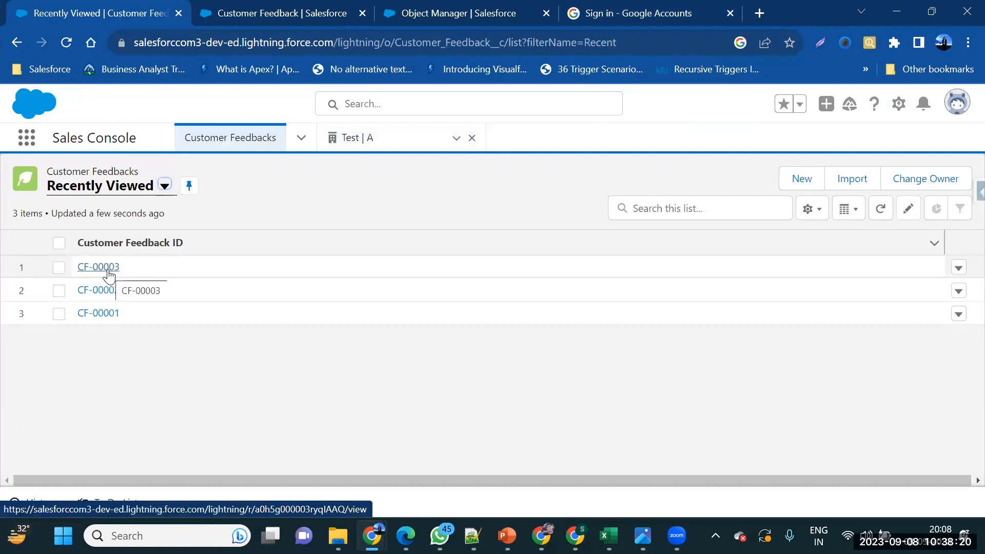
click(108, 271)
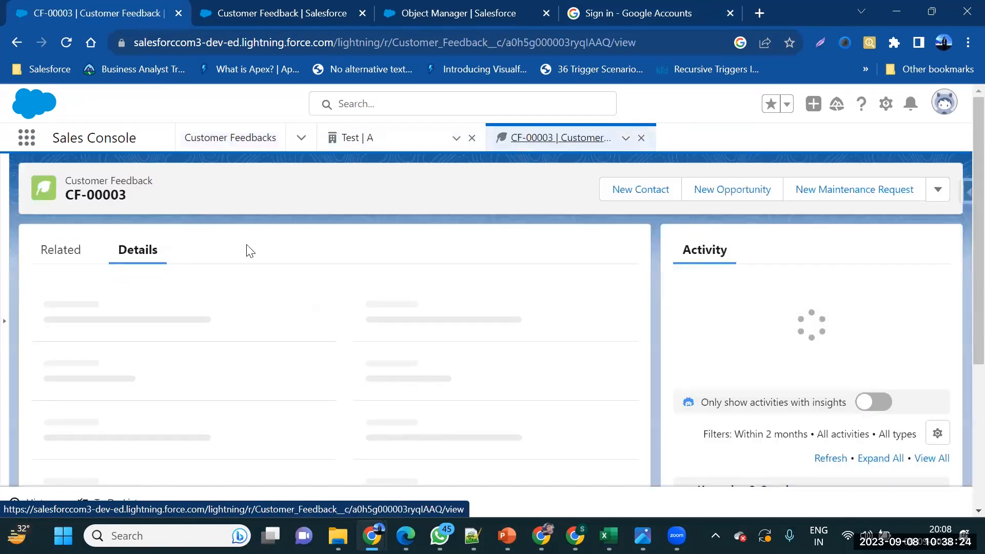
scroll(206, 363, down, 2)
scroll(208, 364, up, 1)
scroll(207, 364, down, 2)
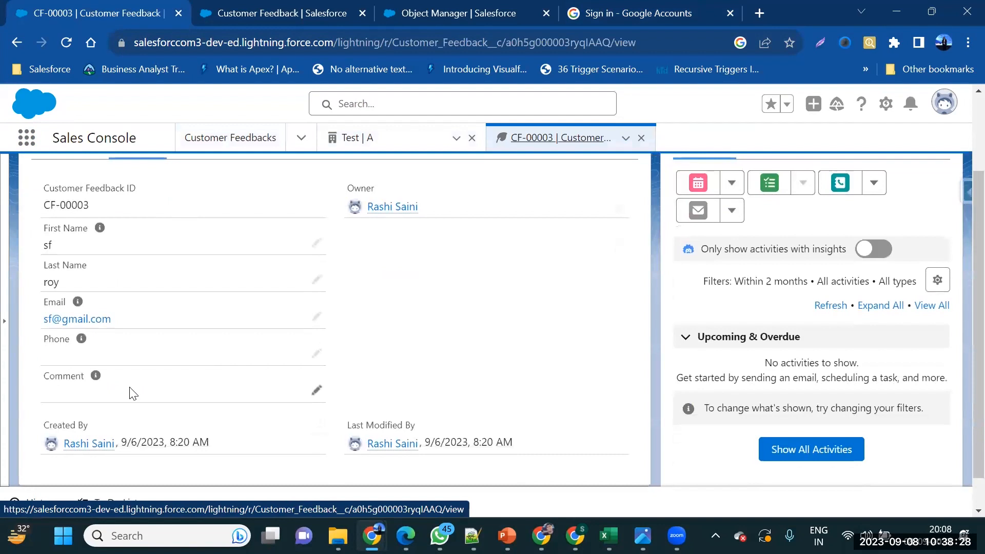
scroll(225, 391, up, 2)
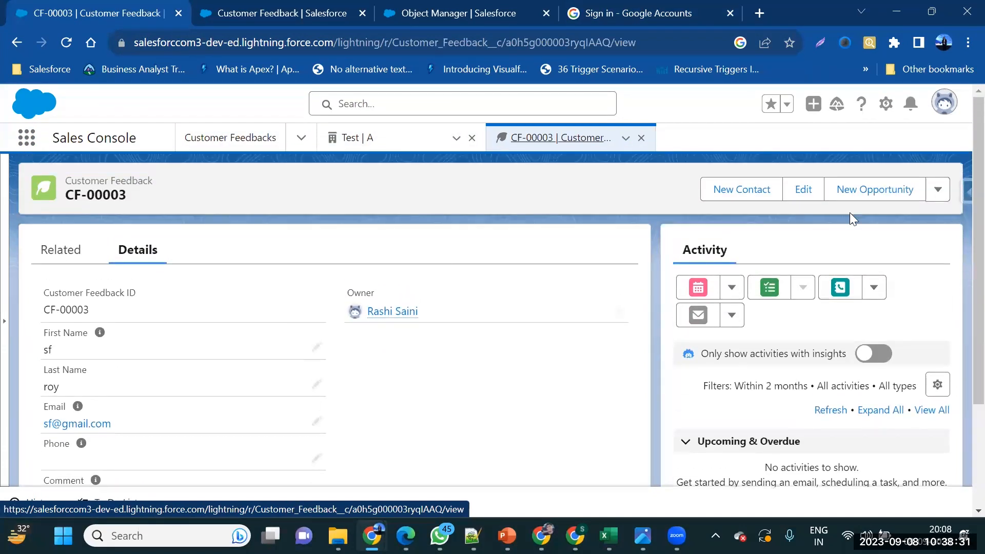
Open Setup in a new tab alongside the CF-00003 record
click(885, 107)
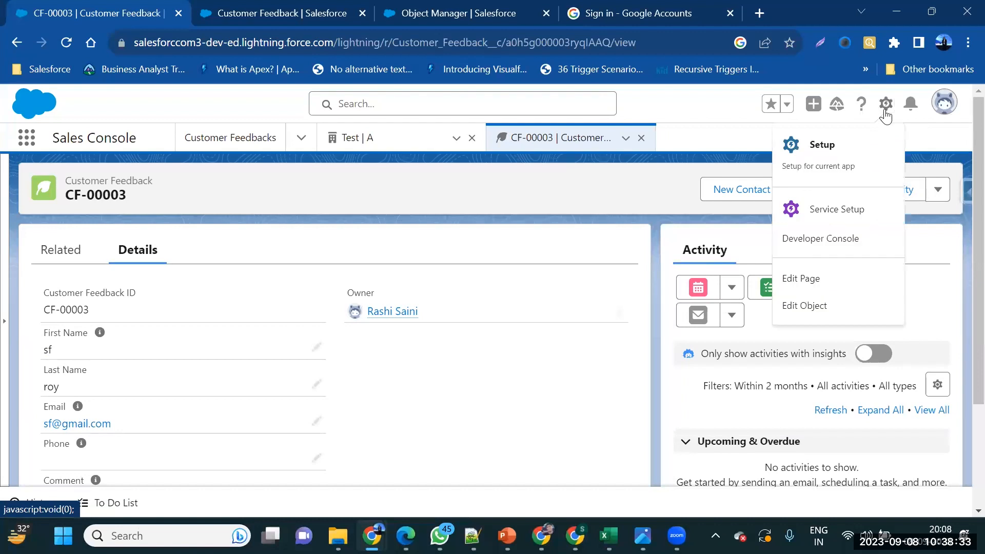
click(868, 142)
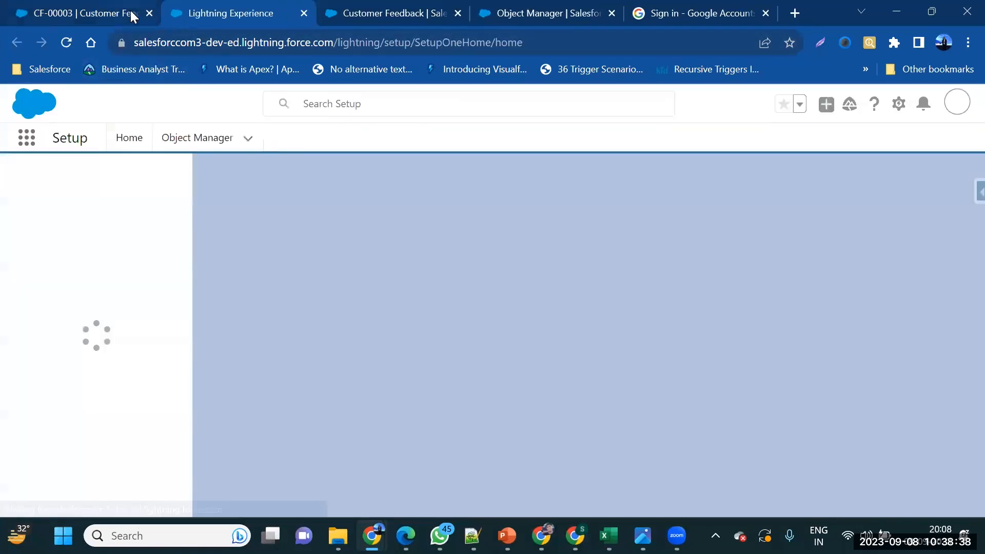
click(130, 11)
scroll(181, 324, down, 3)
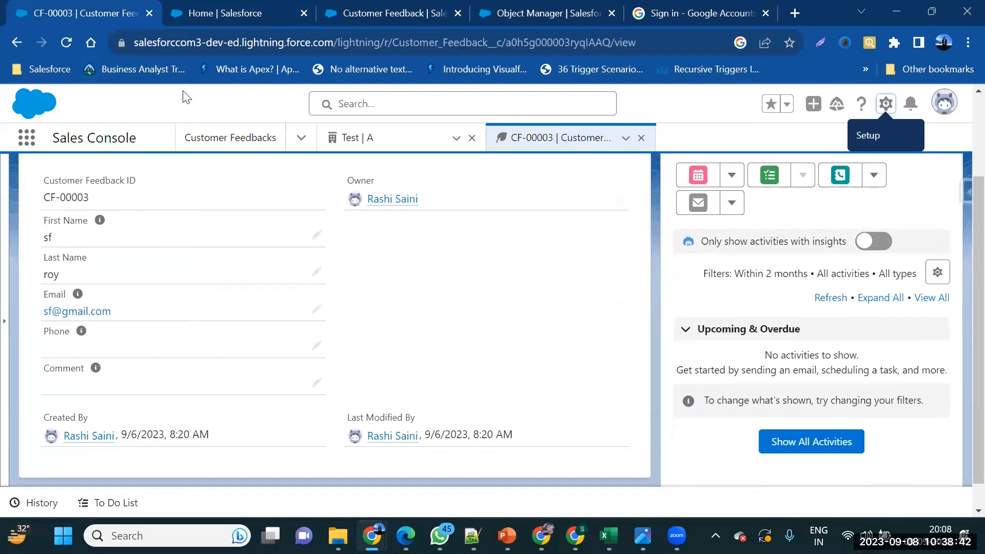
click(179, 8)
click(83, 9)
scroll(198, 286, up, 1)
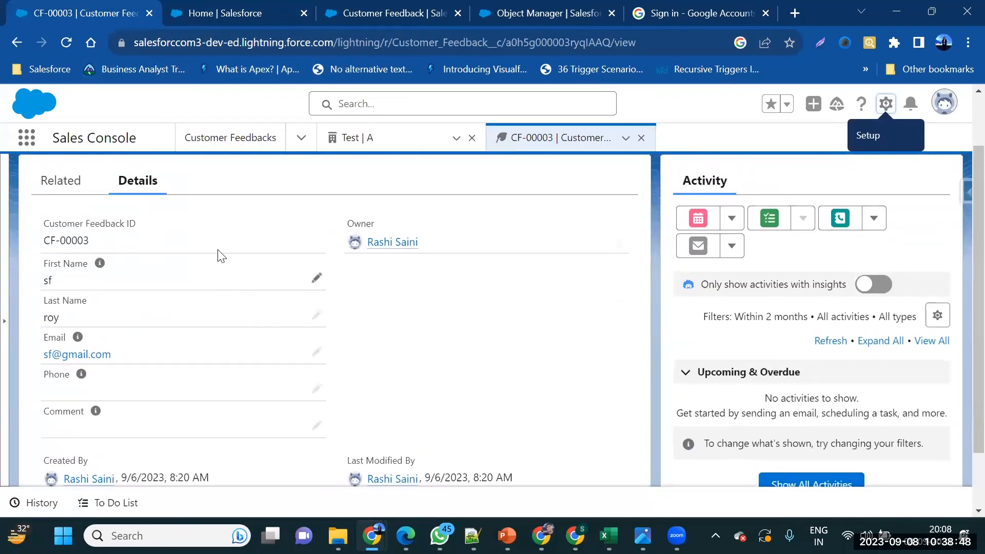
click(172, 14)
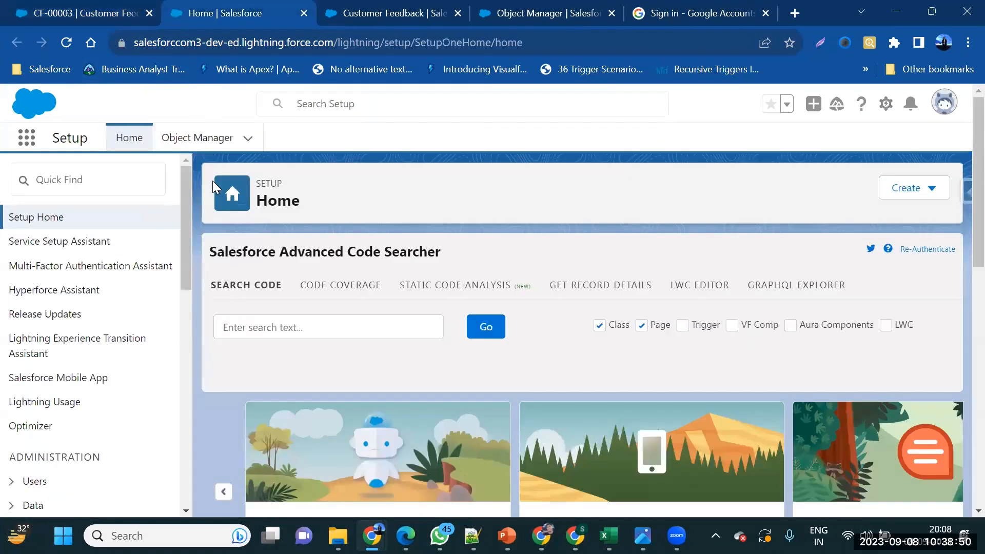
Filter Object Manager for 'customer' and open Customer Feedback's Fields & Relationships
click(204, 133)
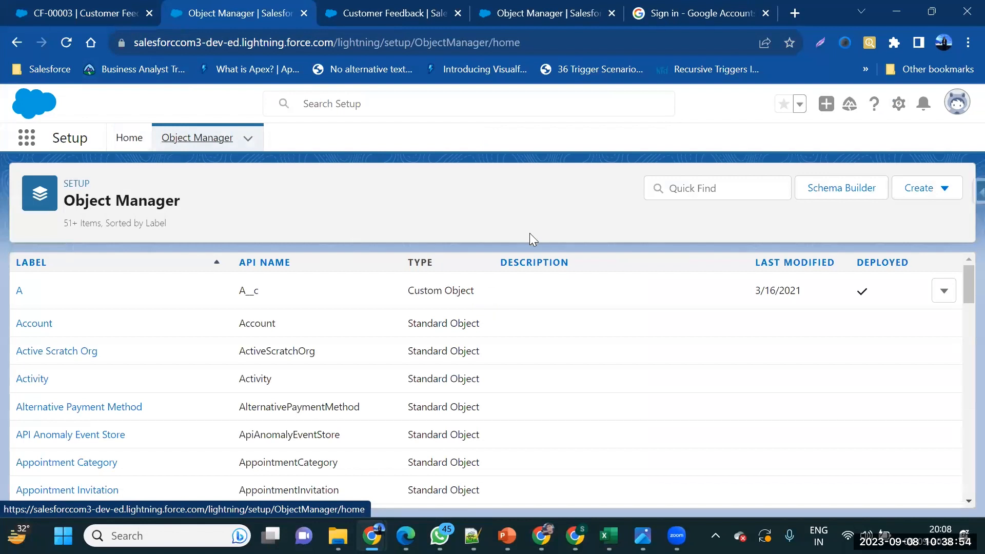
click(669, 187)
text(customer)
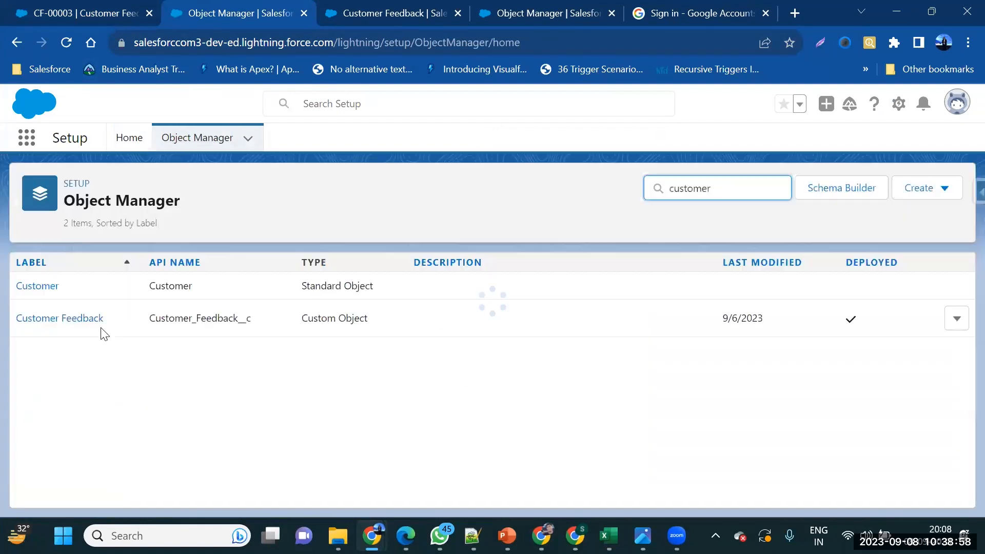
click(50, 312)
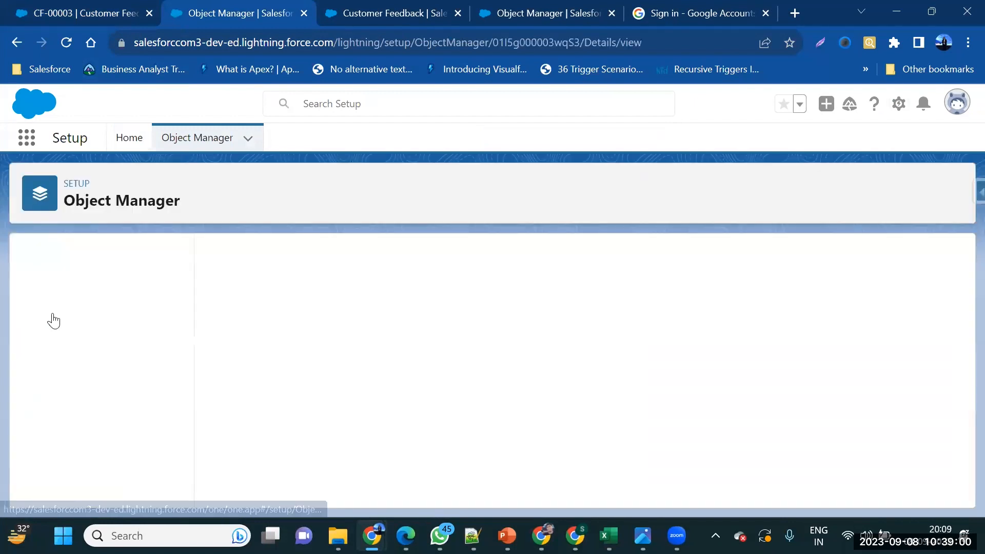
click(87, 298)
key(ctrl+shift+Tab)
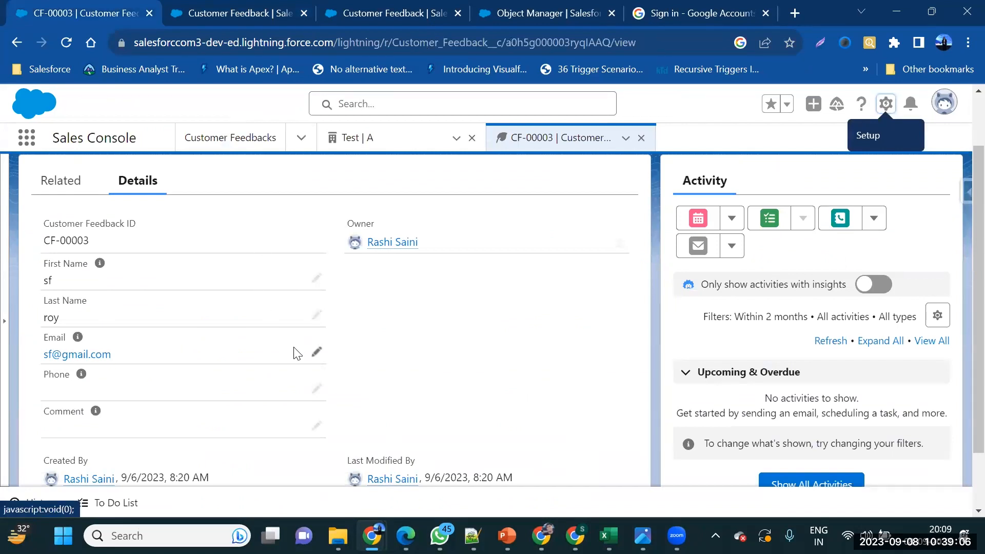
scroll(294, 349, down, 1)
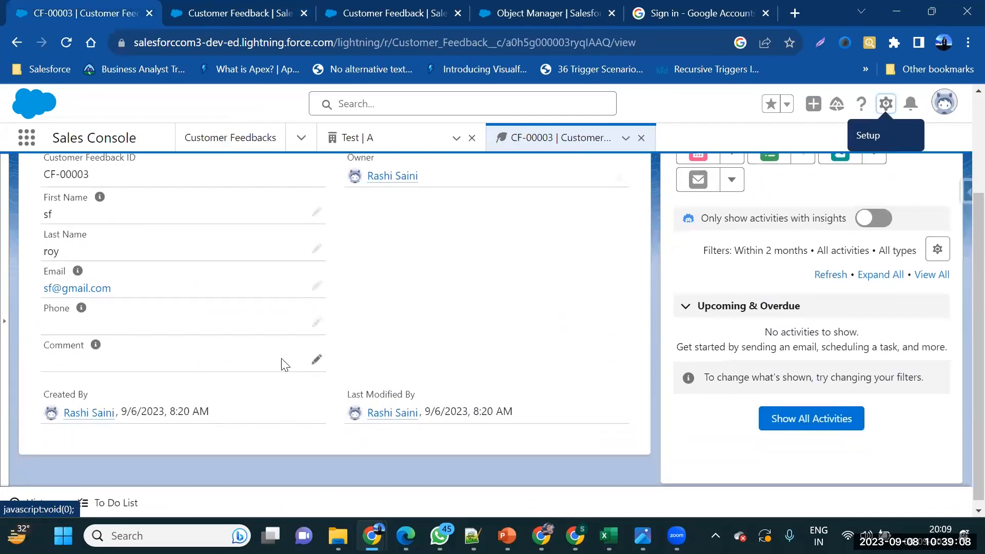
click(169, 13)
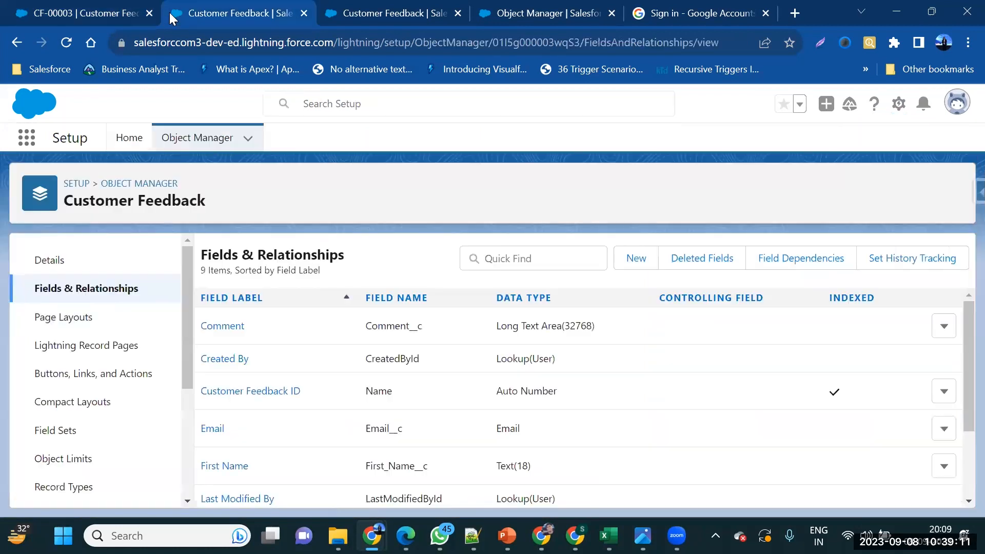
Start a new Customer Feedback custom field and choose the Formula data type
click(635, 258)
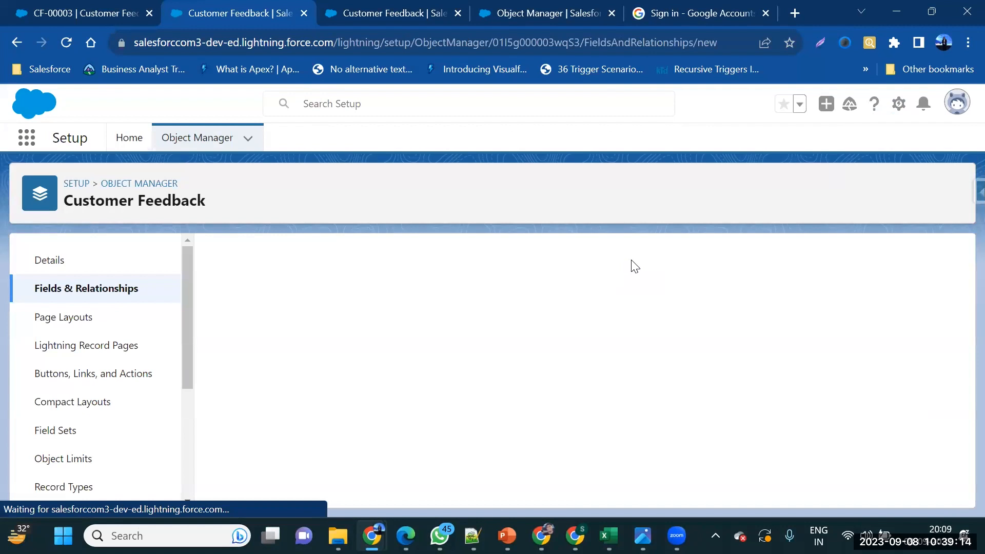
click(69, 9)
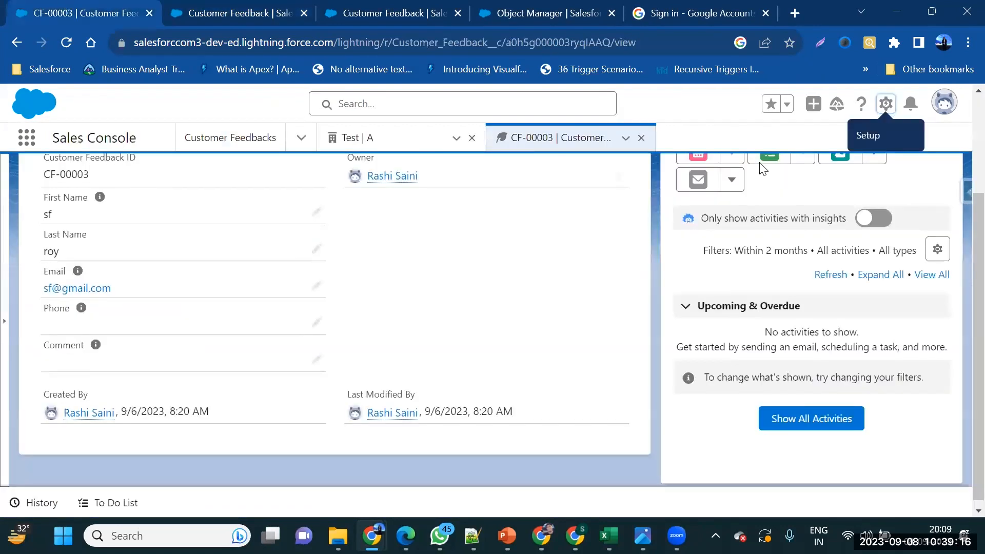
click(177, 18)
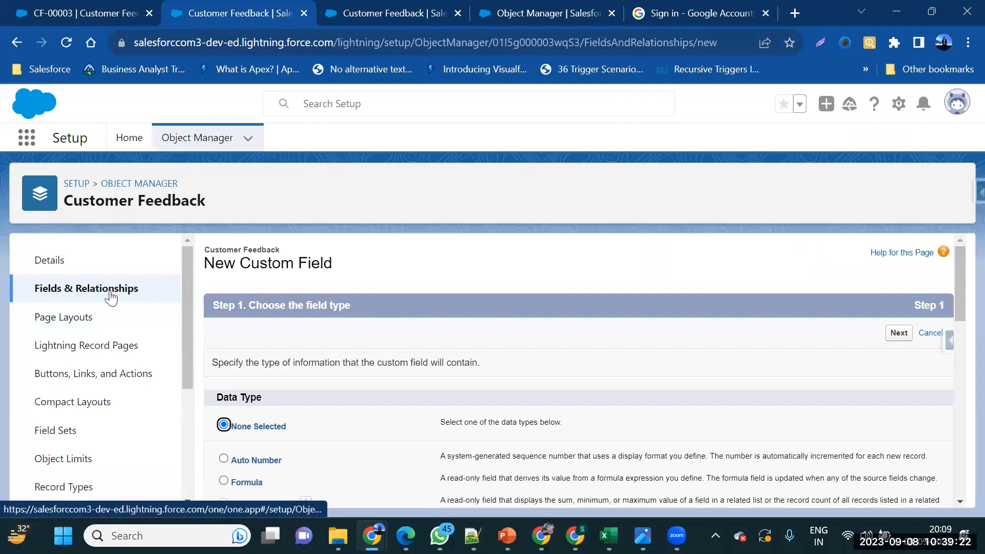
scroll(365, 423, down, 2)
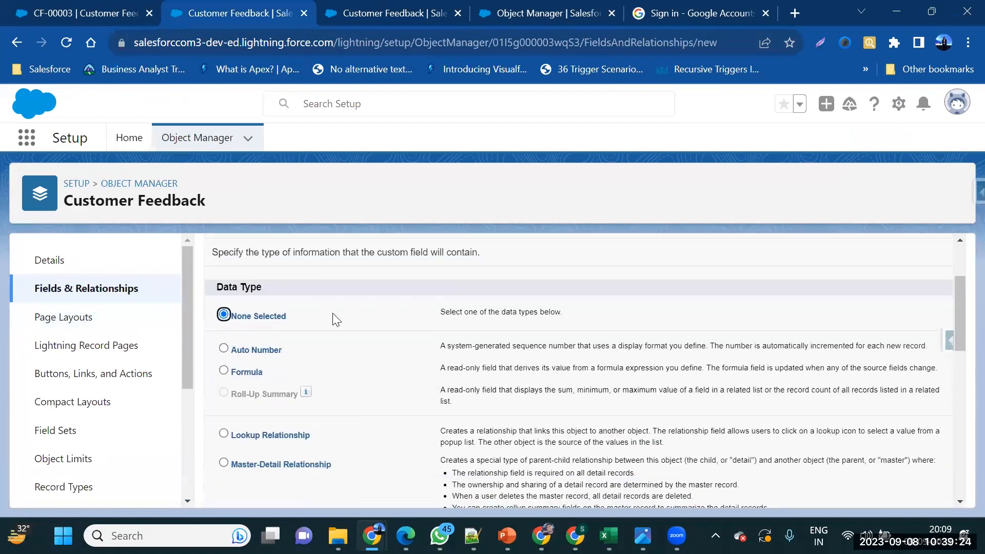
click(224, 370)
scroll(857, 327, up, 1)
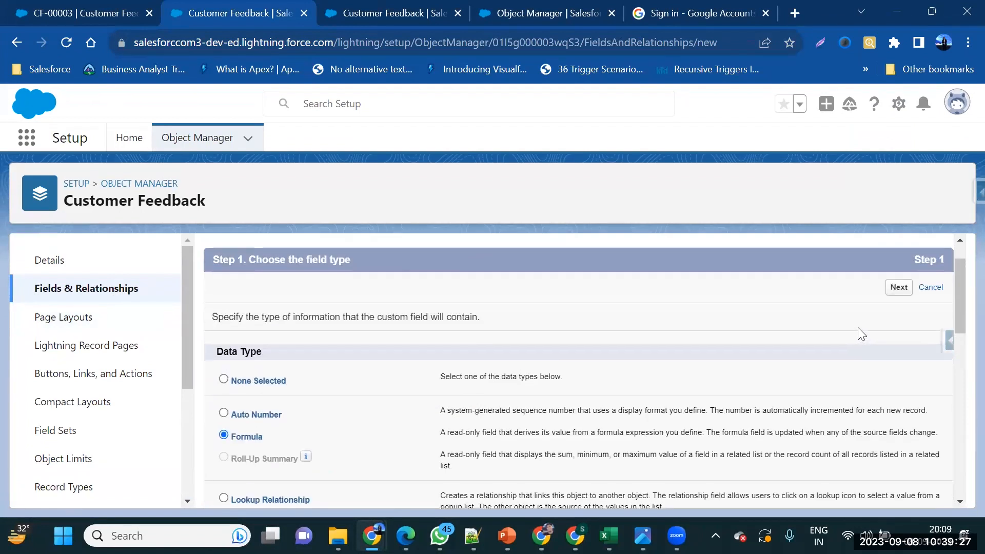
Label the formula field 'Feedback Date' (name Feedback_Date) with a Date return type
click(907, 291)
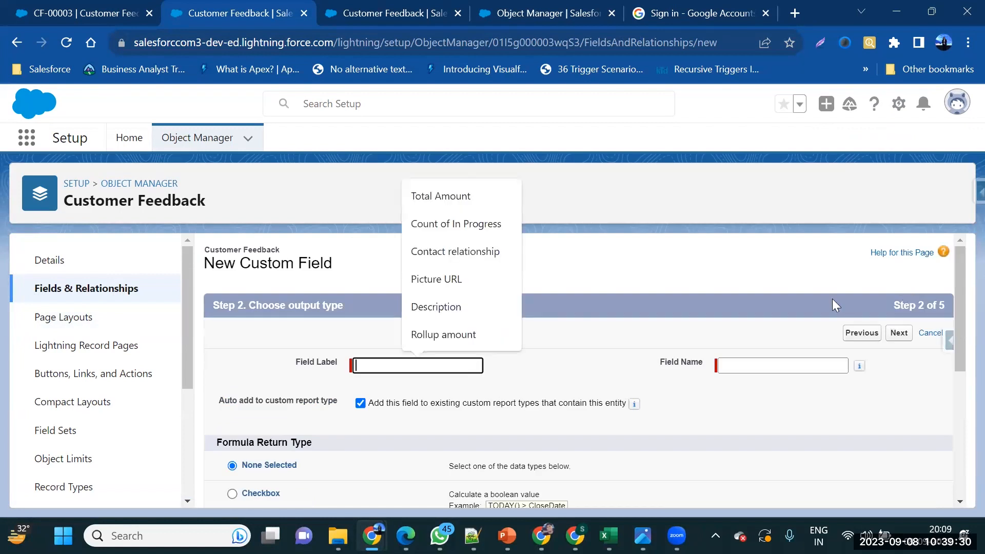
scroll(590, 384, down, 1)
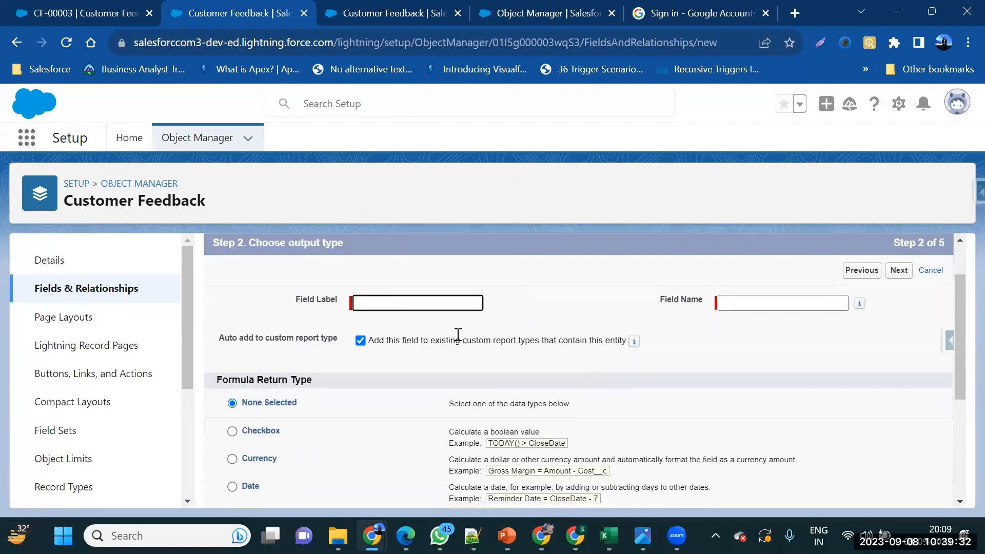
click(385, 303)
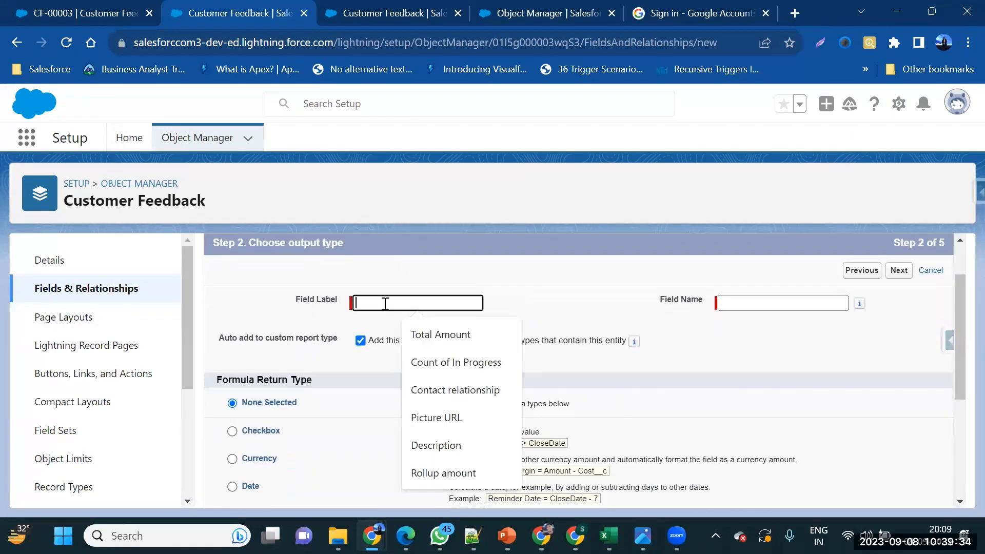
text(F)
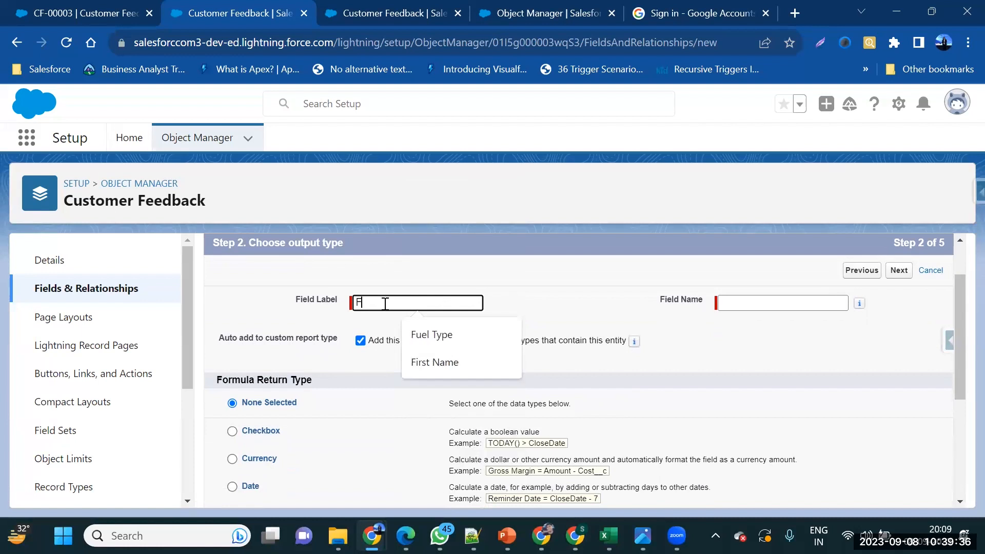
text(eedback Date)
key(Tab)
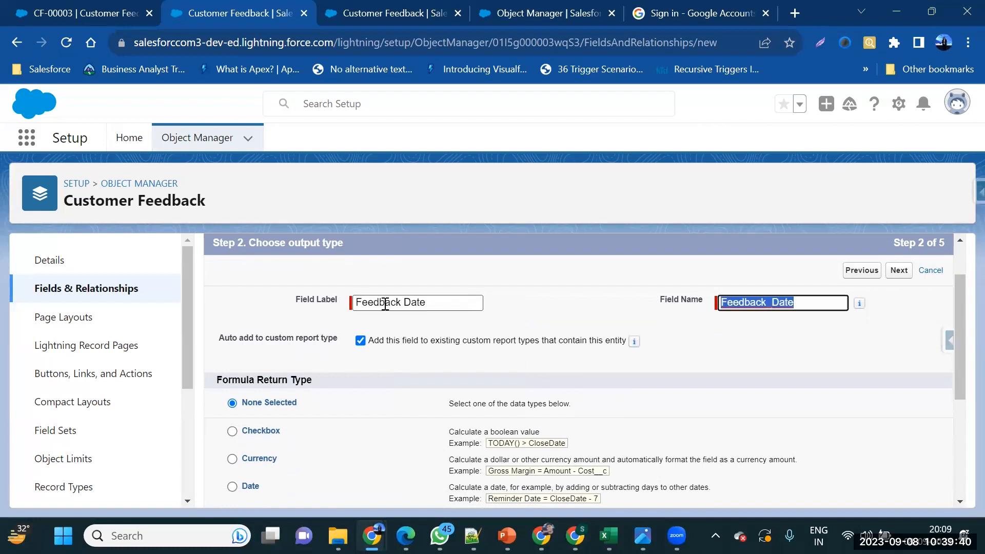
scroll(378, 462, down, 2)
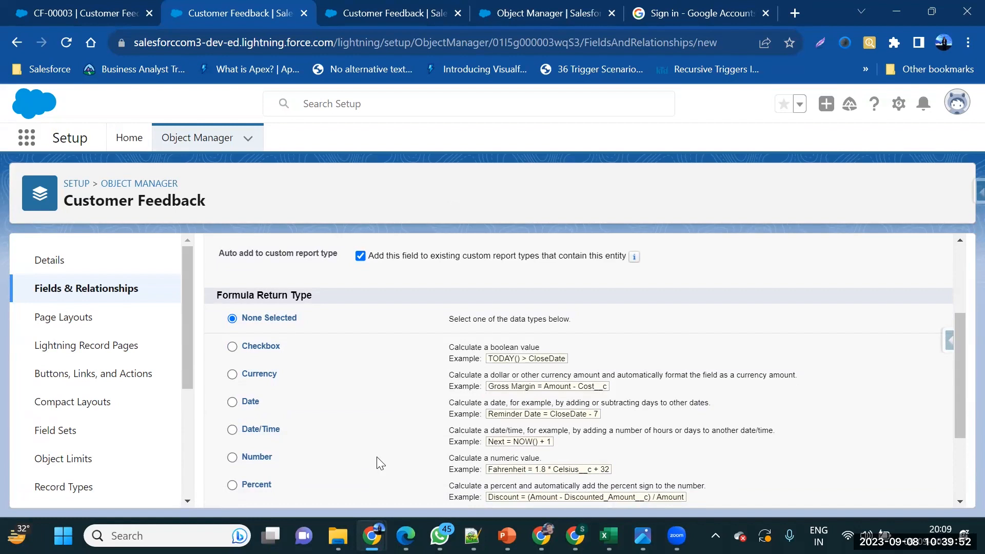
scroll(377, 461, down, 1)
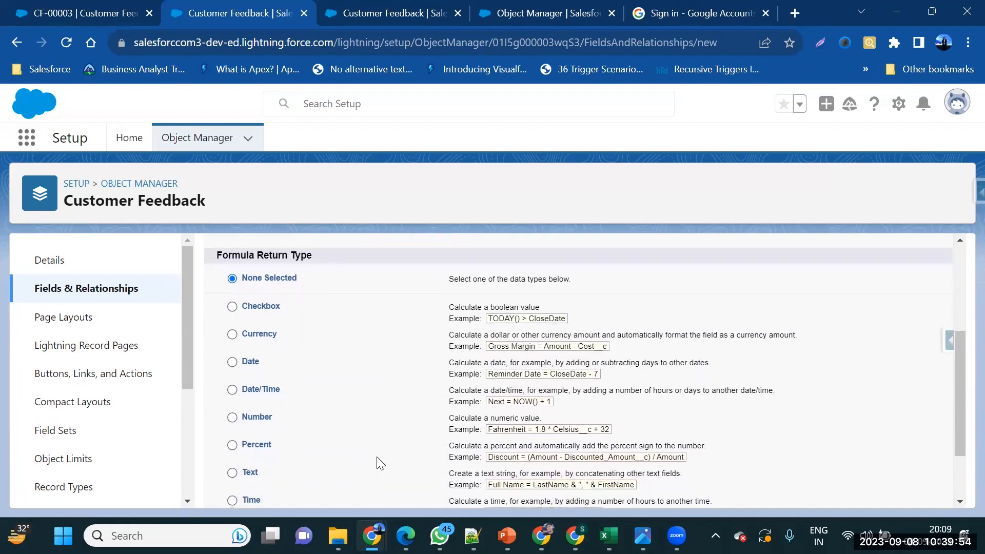
click(245, 345)
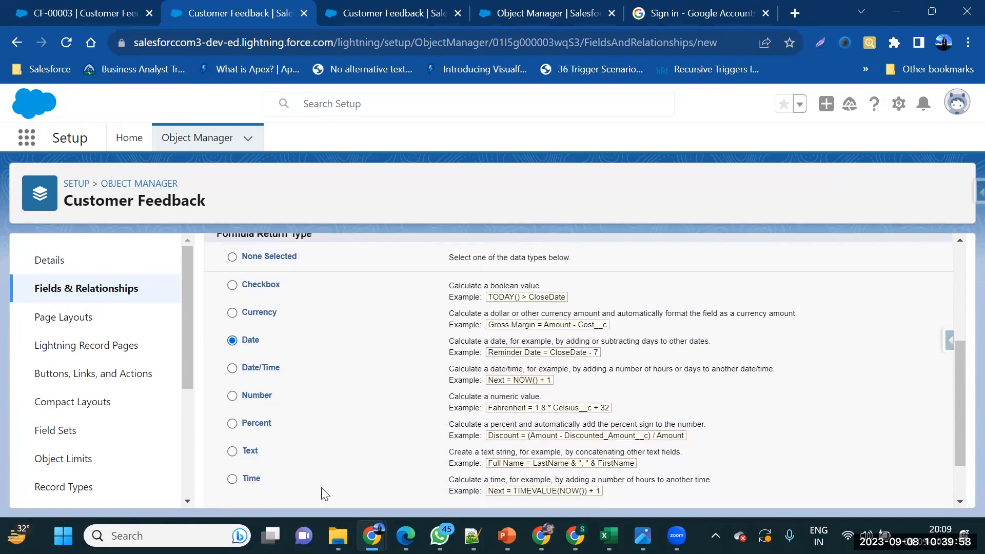
scroll(615, 482, down, 1)
click(892, 492)
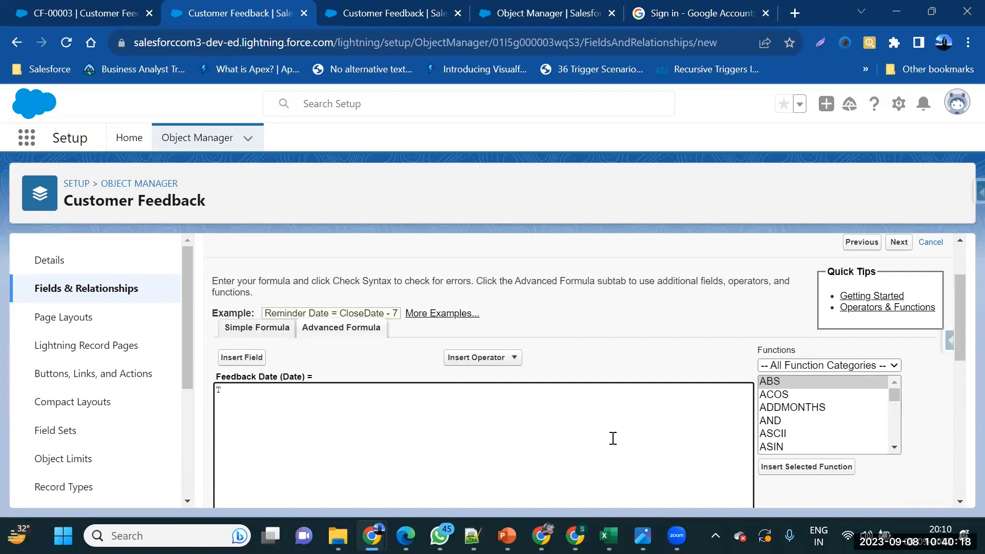
text(ay)
scroll(613, 439, down, 1)
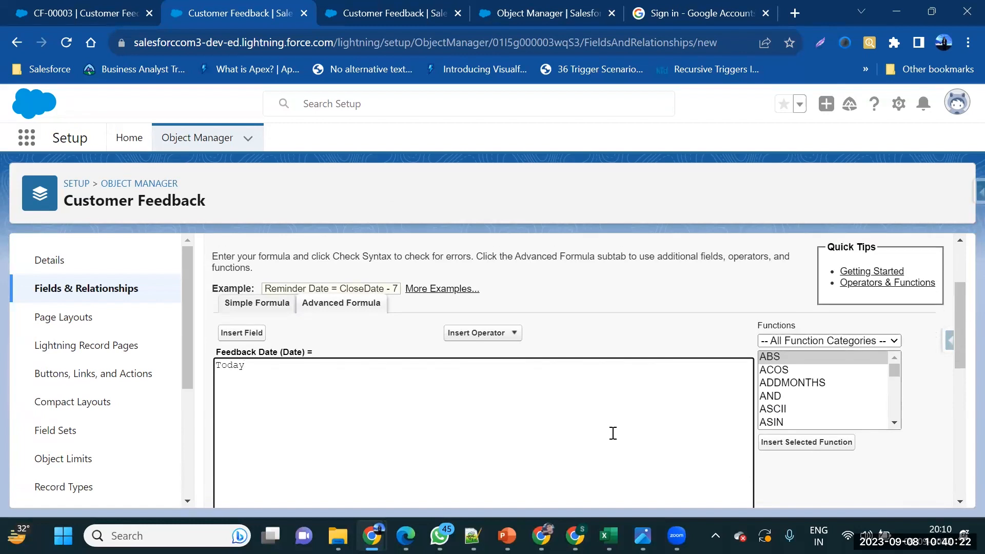
scroll(612, 429, down, 2)
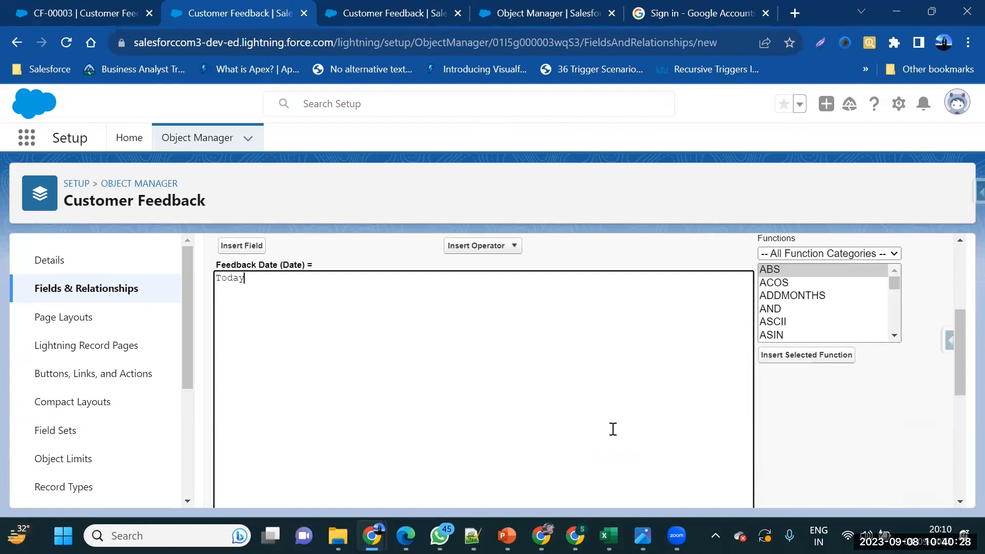
key(BackSpace)
key(BackSpace)
key(BackSpace)
key(BackSpace)
key(BackSpace)
scroll(441, 340, up, 1)
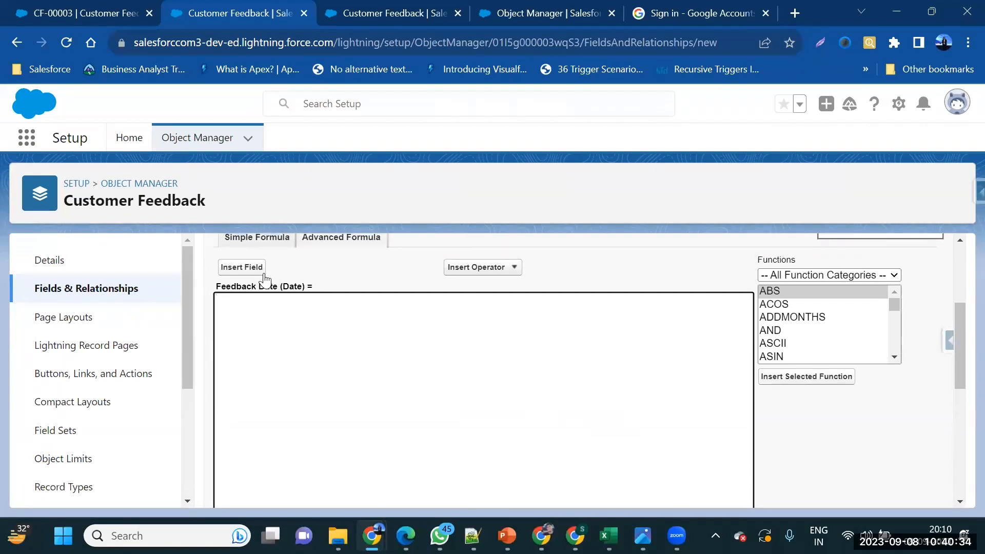
scroll(295, 285, up, 1)
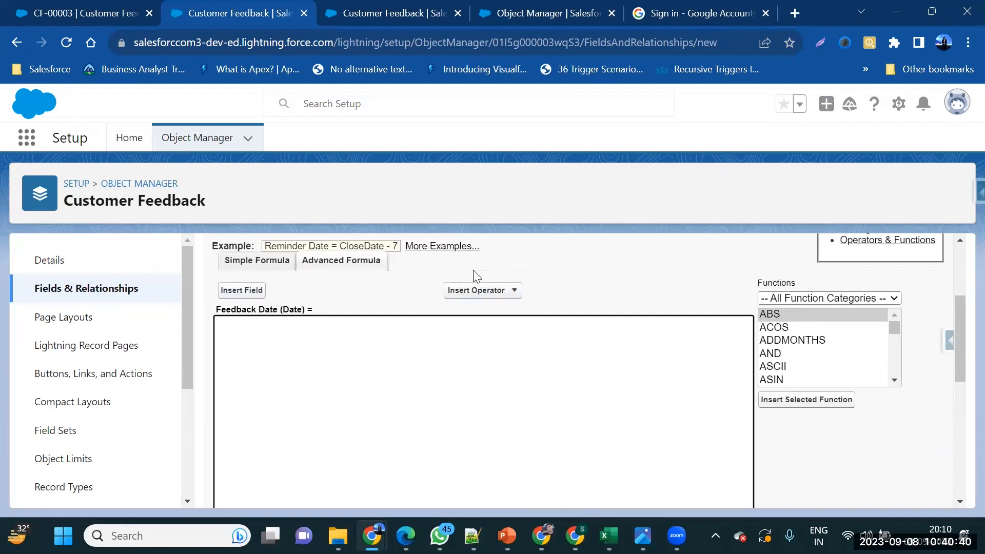
click(496, 291)
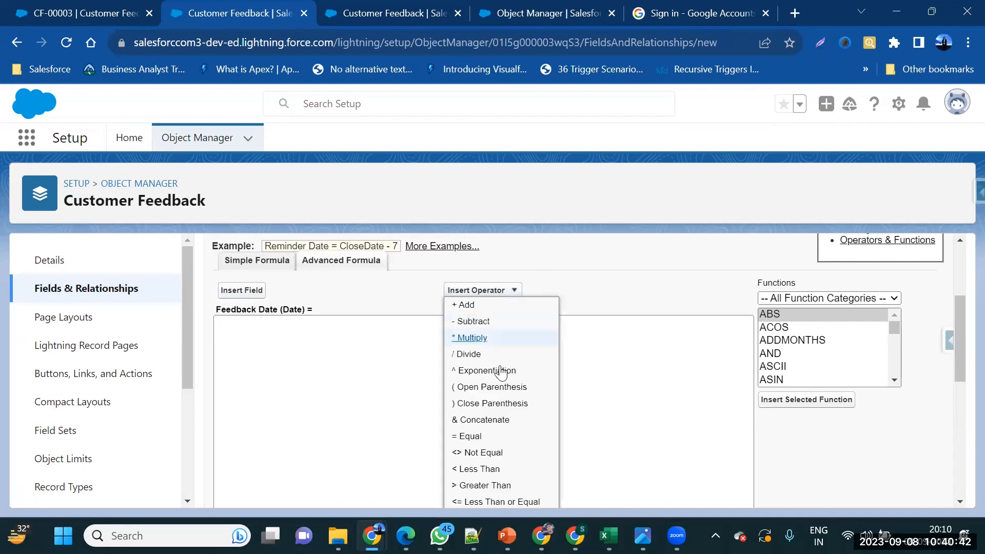
click(593, 318)
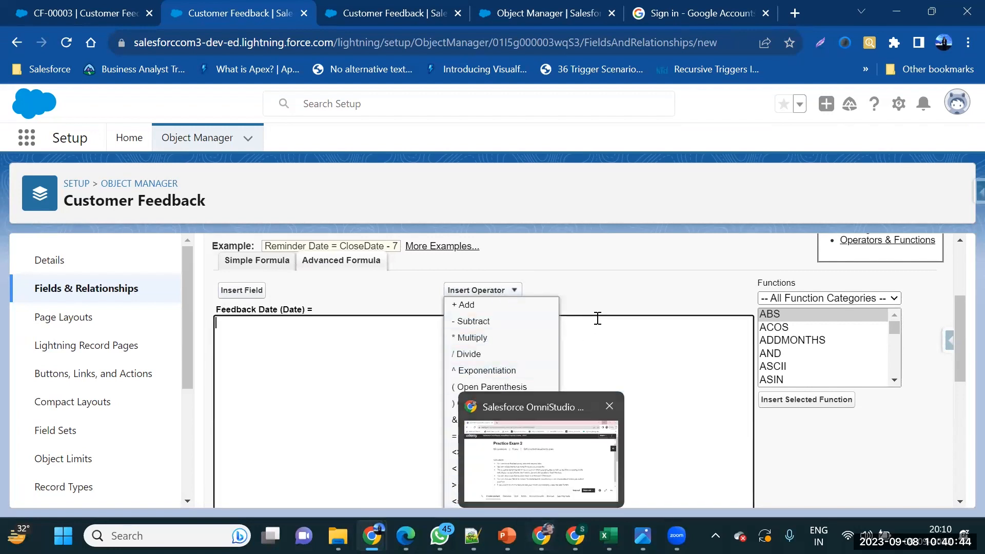
scroll(770, 356, down, 8)
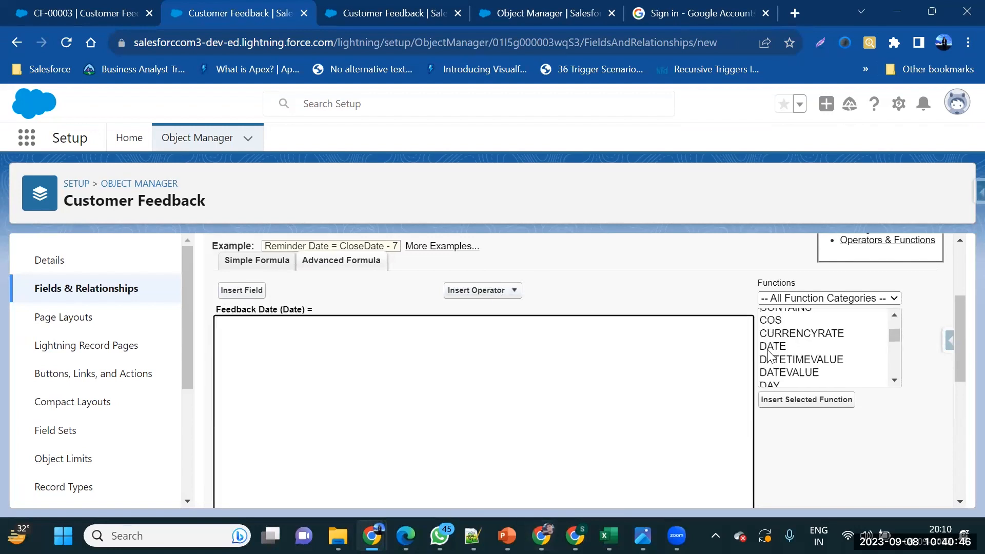
scroll(769, 355, down, 3)
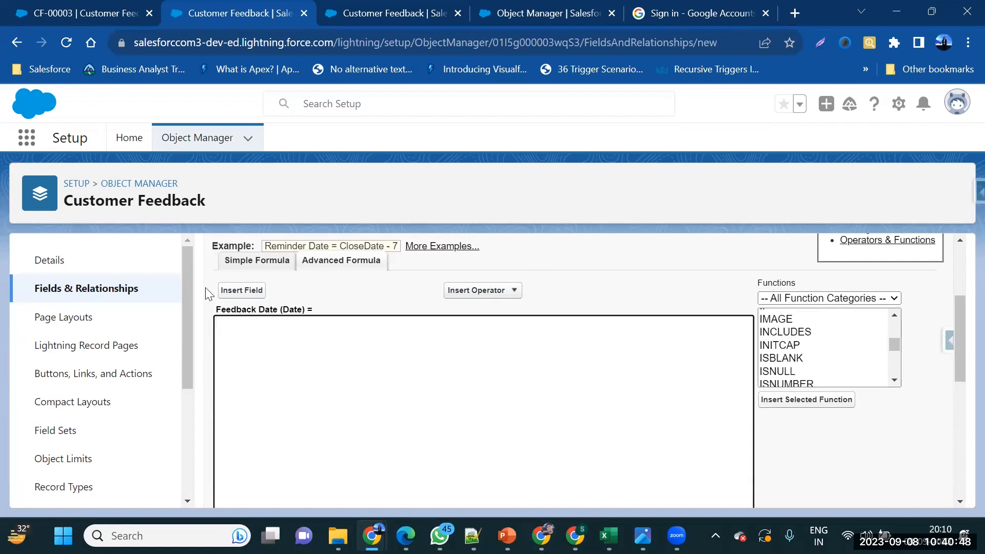
Insert the Created Date field so the formula reads CreatedDate
click(253, 294)
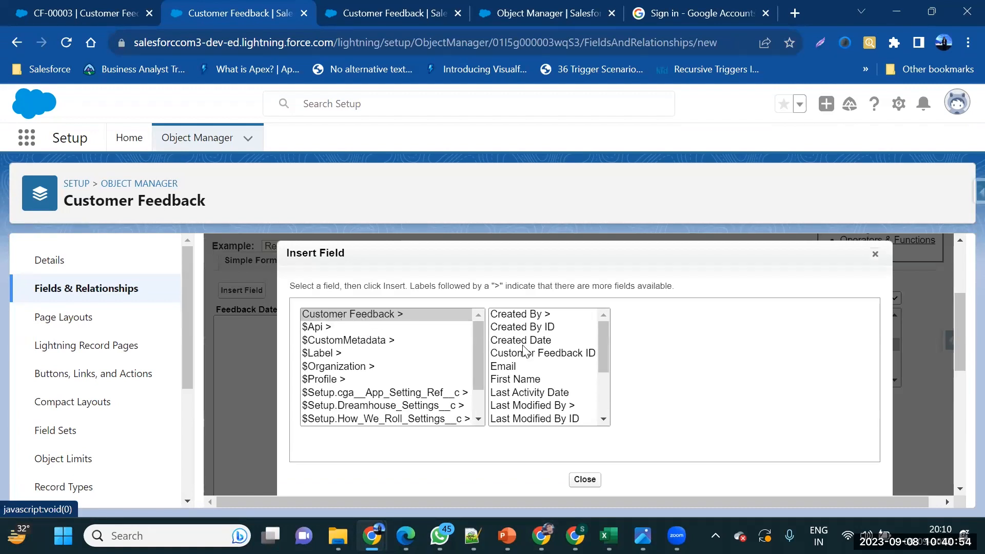
click(538, 341)
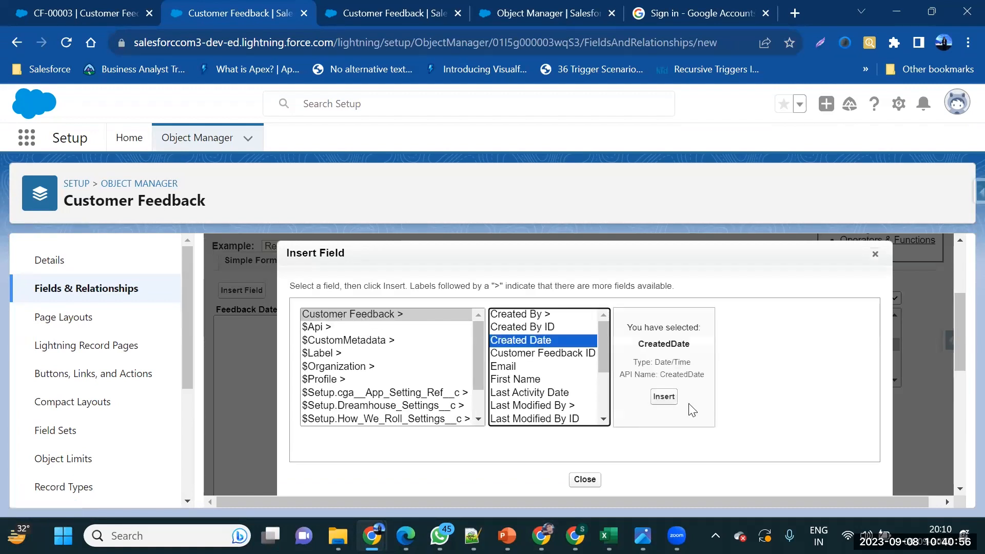
click(664, 397)
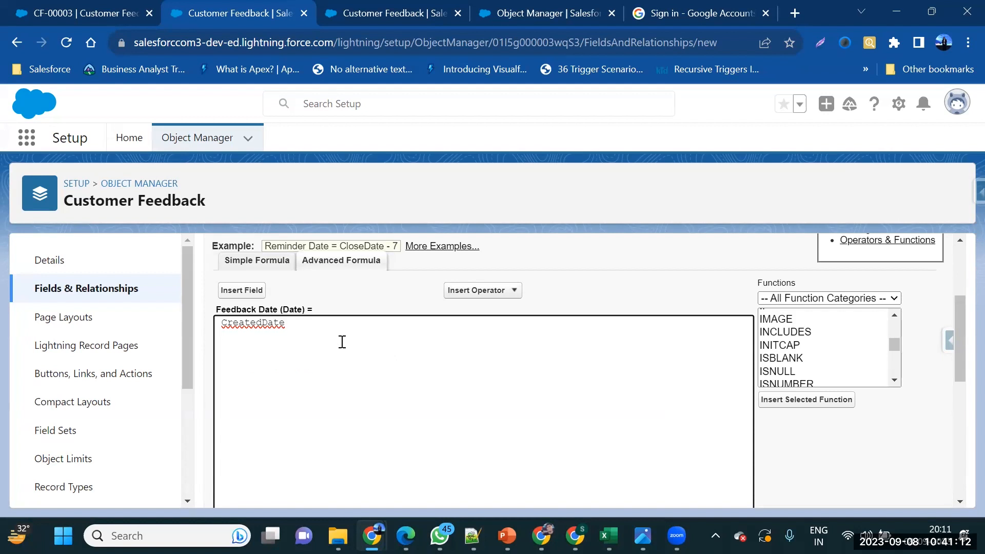
Check the CreatedDate formula syntax and review the treat-blanks-as-zeroes handling
scroll(421, 388, down, 2)
scroll(420, 388, down, 4)
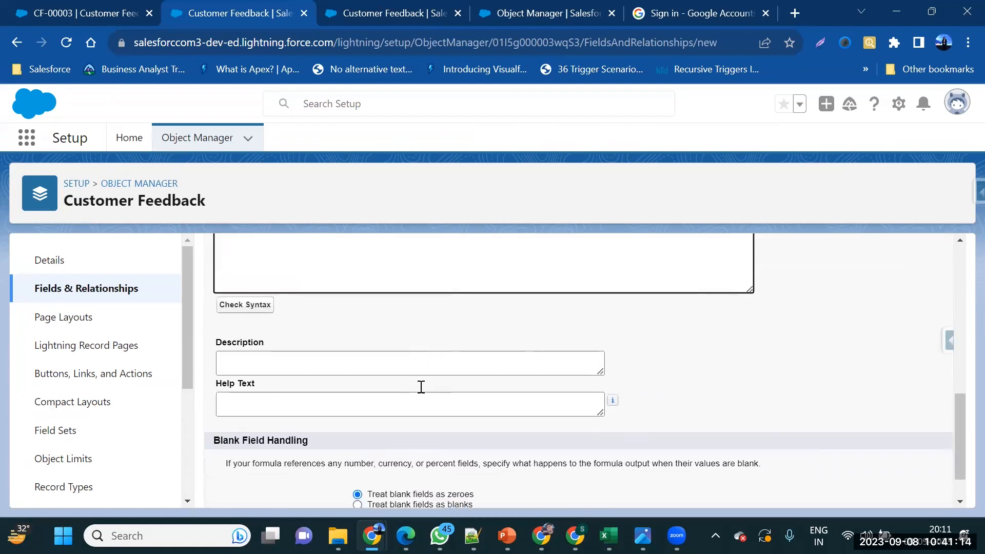
click(240, 301)
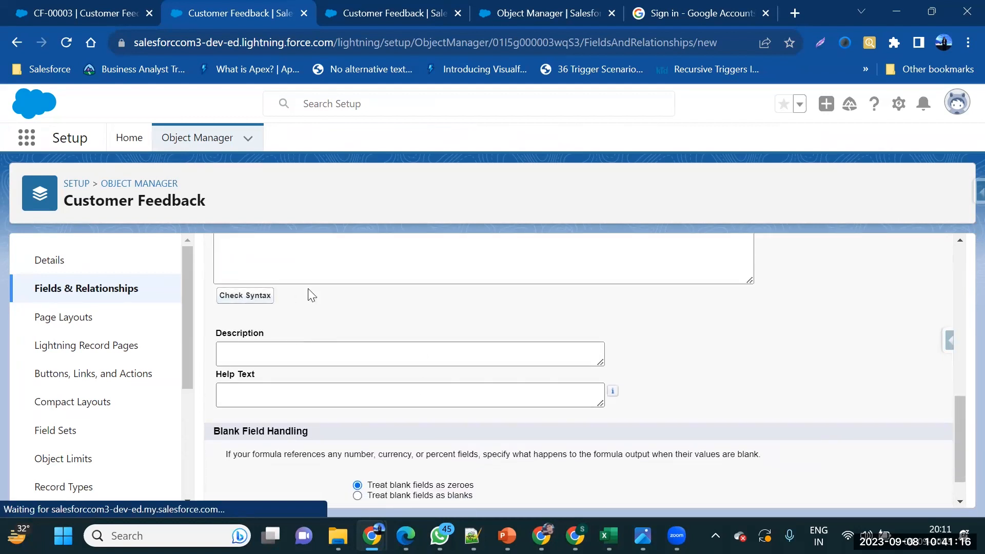
scroll(308, 289, down, 3)
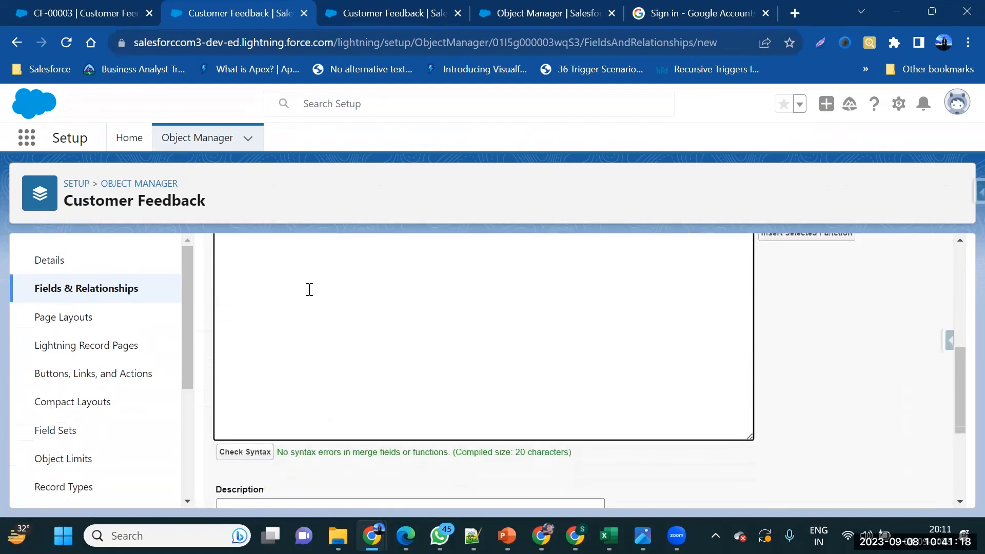
drag(295, 444, 612, 449)
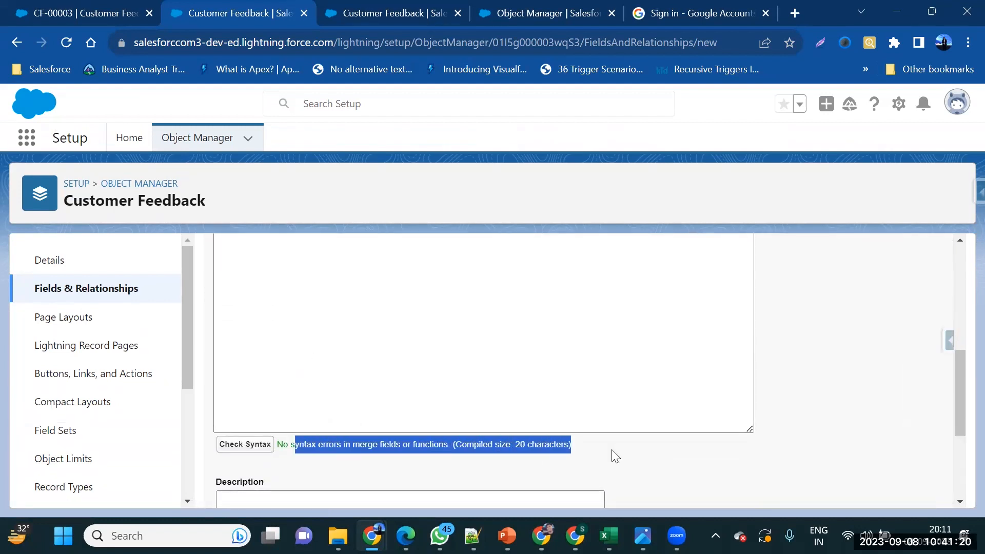
scroll(612, 449, down, 3)
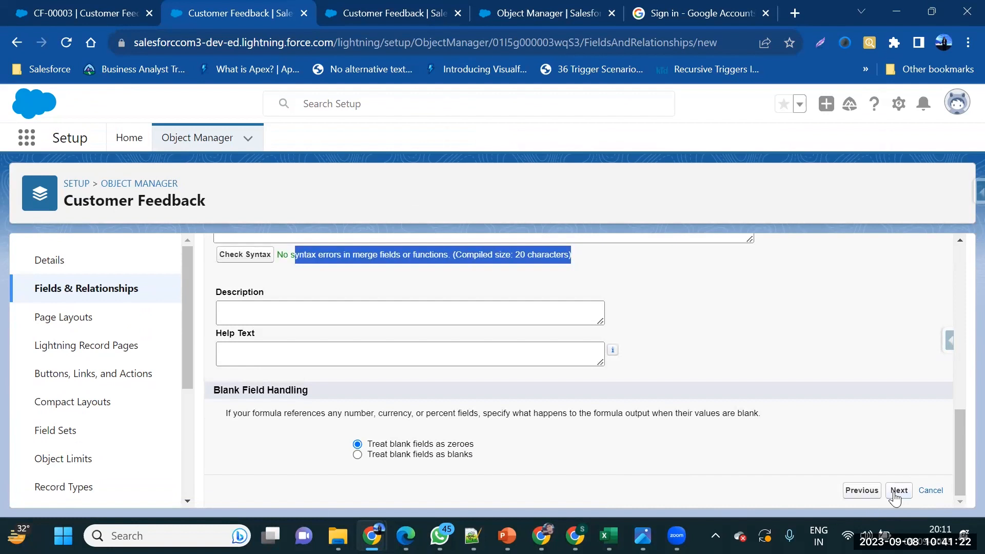
drag(372, 444, 478, 447)
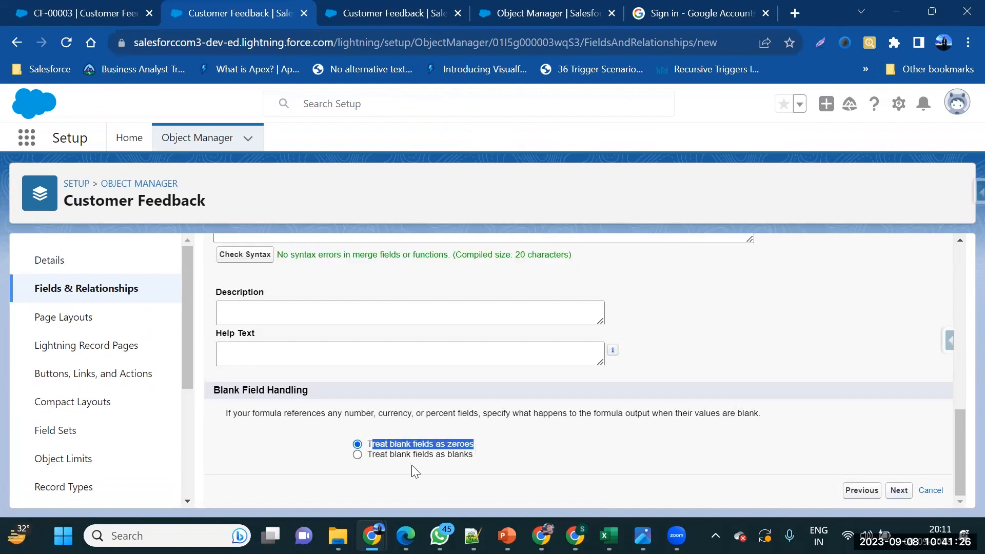
drag(386, 458, 510, 459)
Review the description and help text boxes, then advance to field-level security
scroll(510, 432, up, 1)
click(482, 403)
scroll(482, 397, up, 1)
click(444, 373)
scroll(444, 380, up, 5)
scroll(446, 384, up, 2)
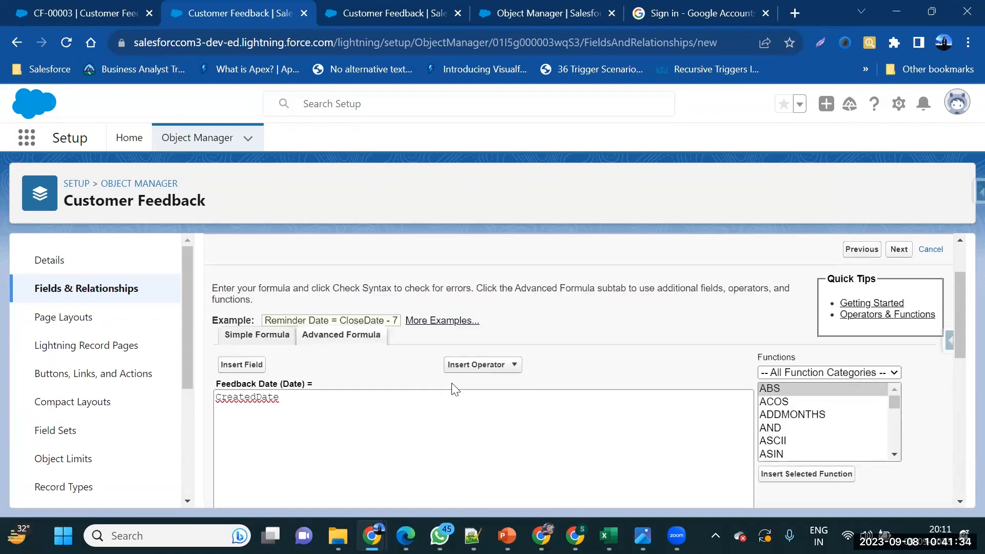
scroll(718, 400, up, 1)
scroll(812, 475, down, 7)
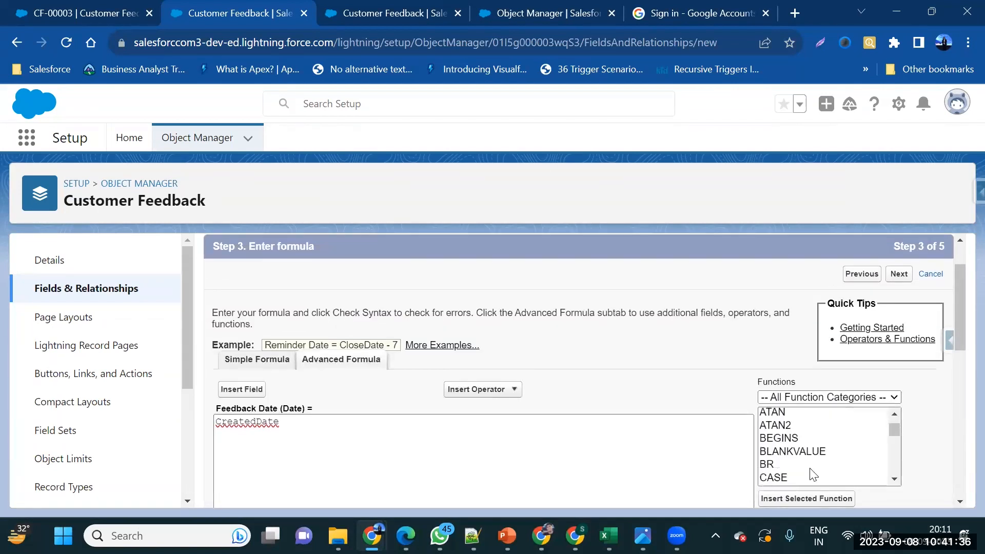
scroll(923, 472, down, 8)
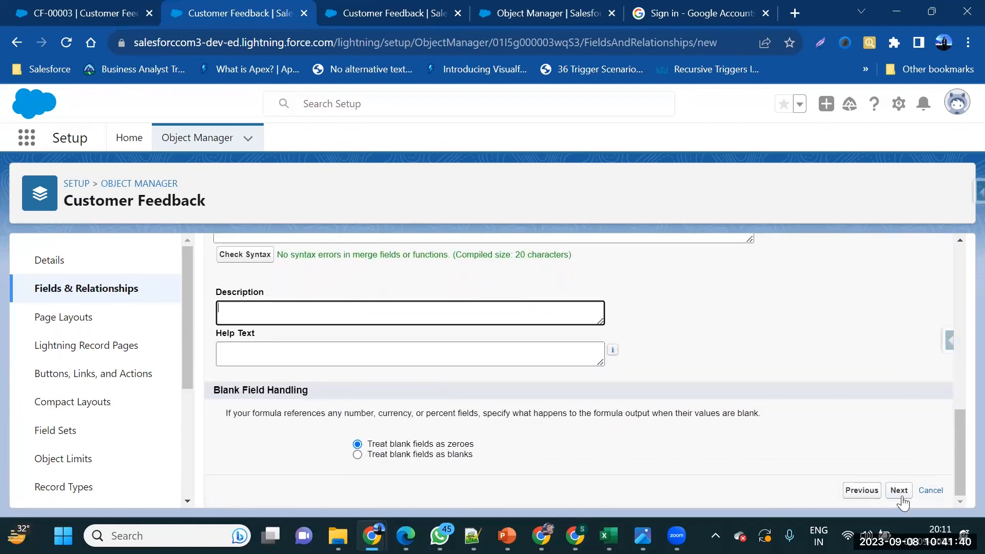
click(899, 490)
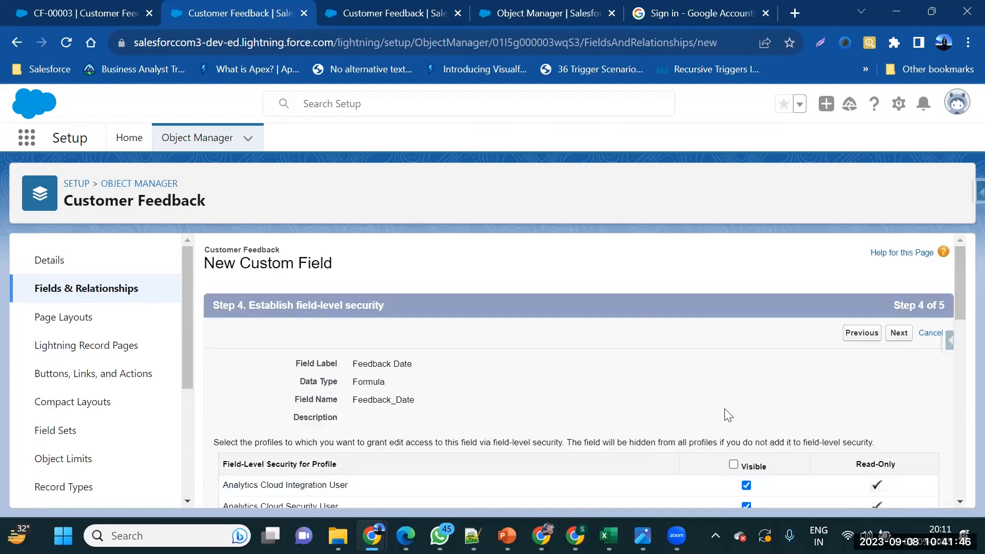
Accept default field-level security and Customer Feedback Layout, then save Feedback Date
scroll(892, 409, down, 10)
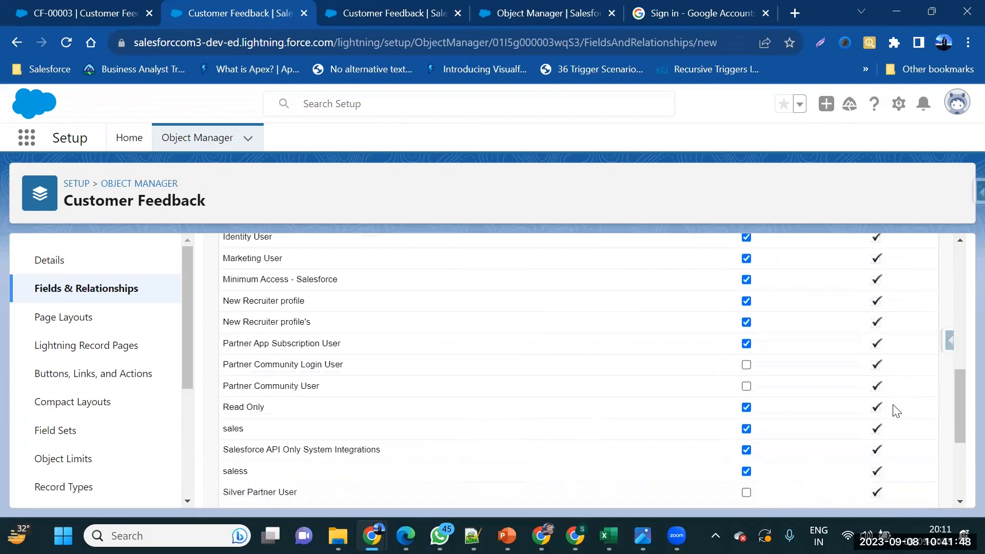
scroll(892, 409, down, 4)
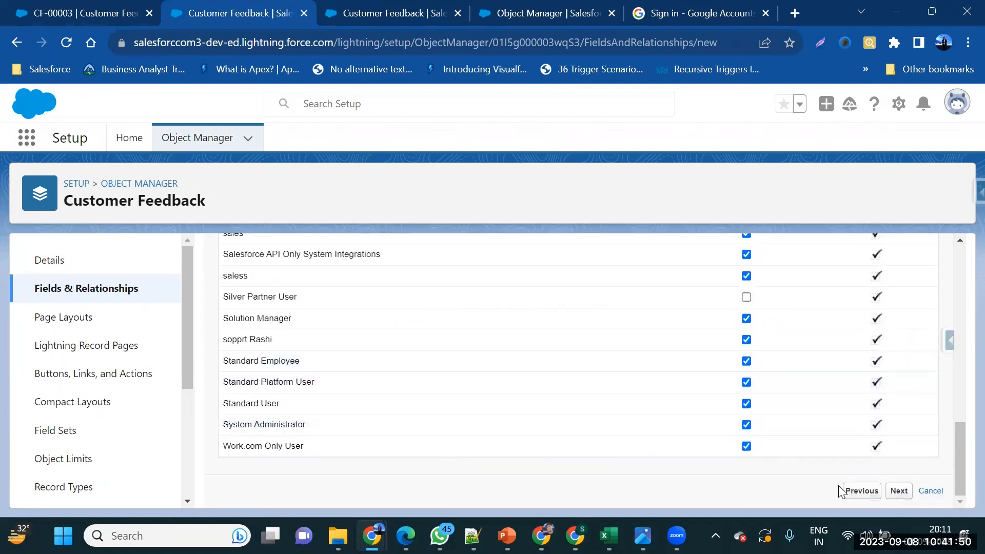
click(896, 495)
scroll(859, 441, down, 1)
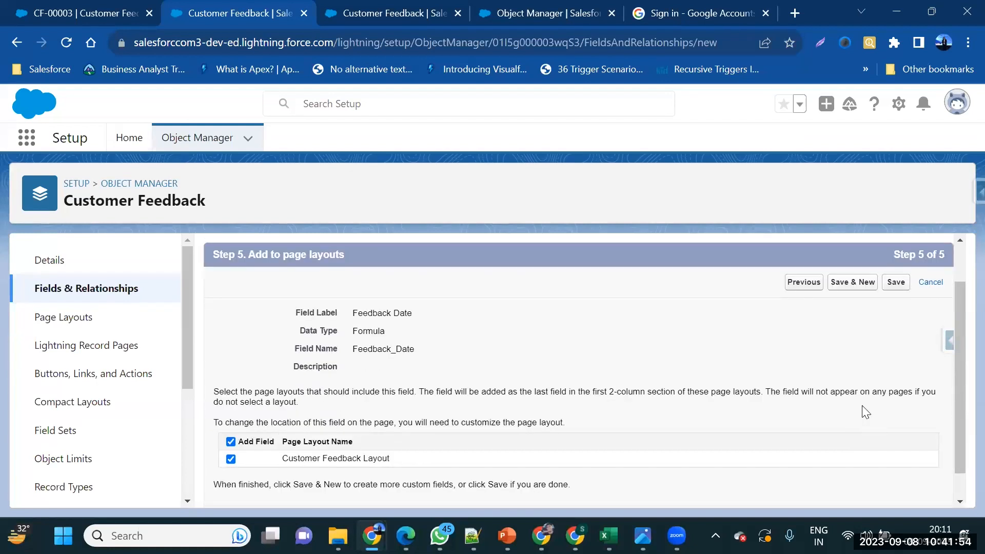
click(888, 293)
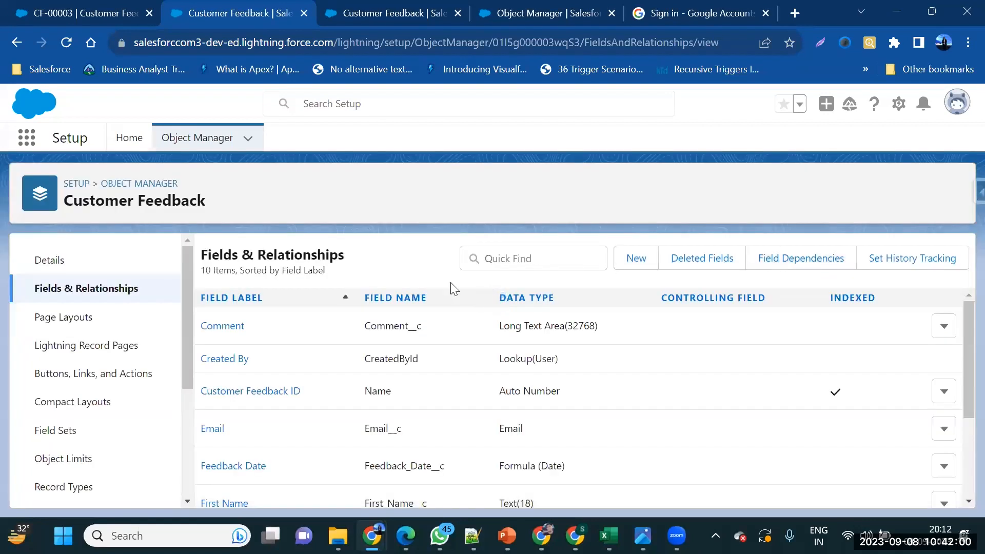
Reload CF-00003 to confirm Feedback Date shows 9/6/2023, then return to Customer Feedbacks
click(77, 13)
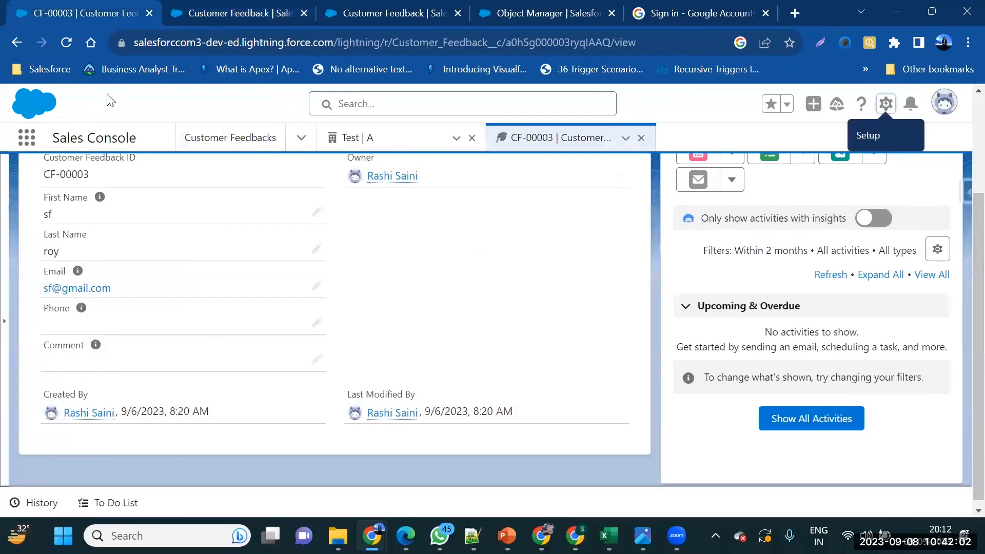
click(66, 42)
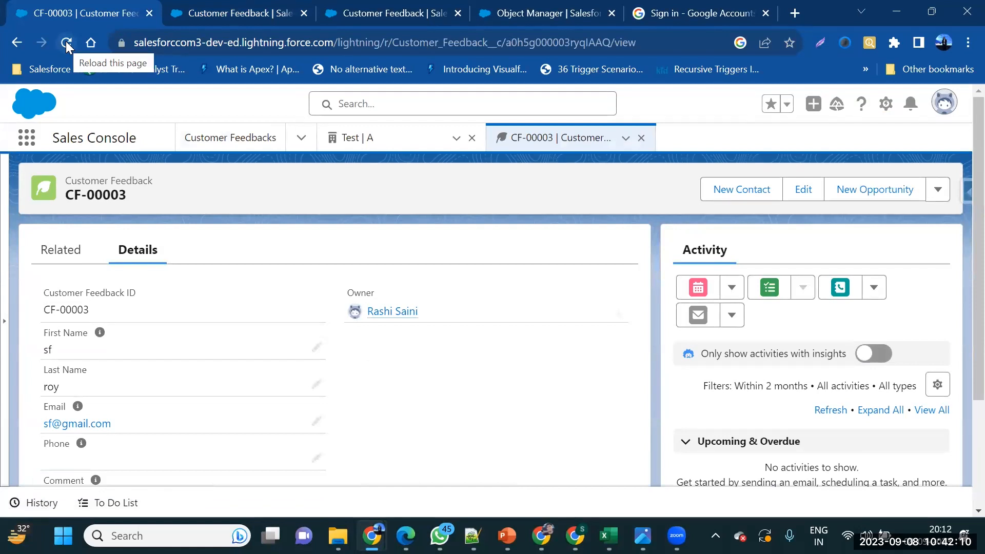
scroll(164, 306, down, 3)
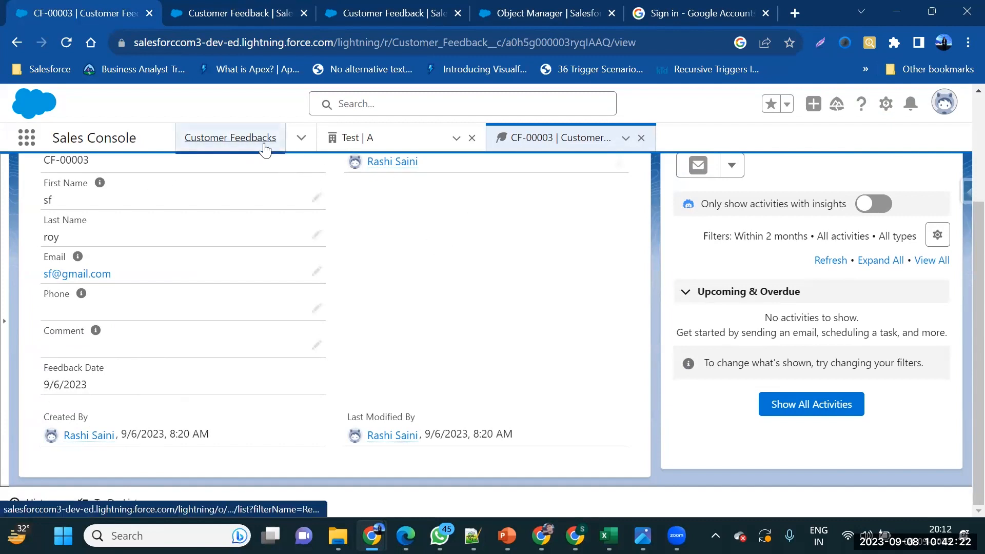
click(265, 150)
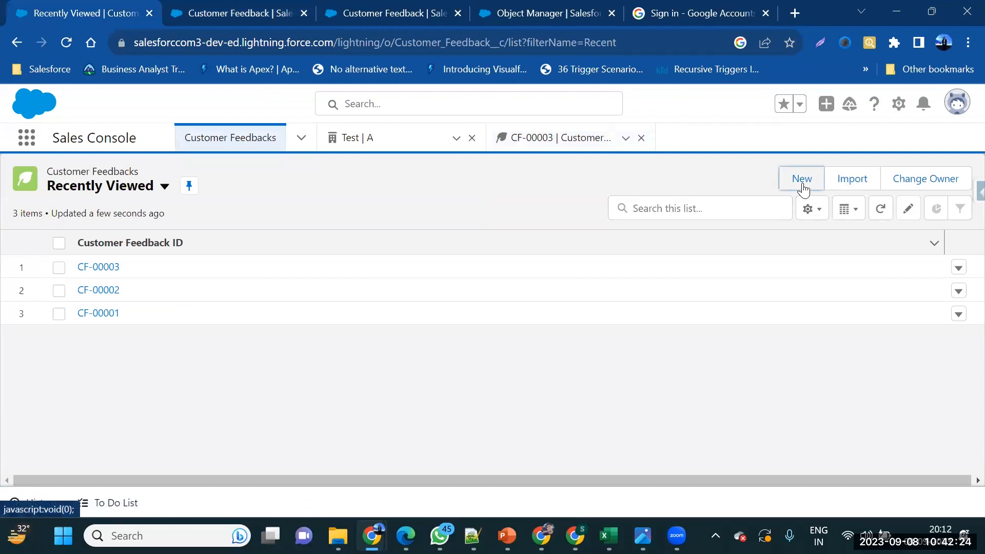
Start a new Customer Feedback record and enter the customer's first and last name
click(802, 186)
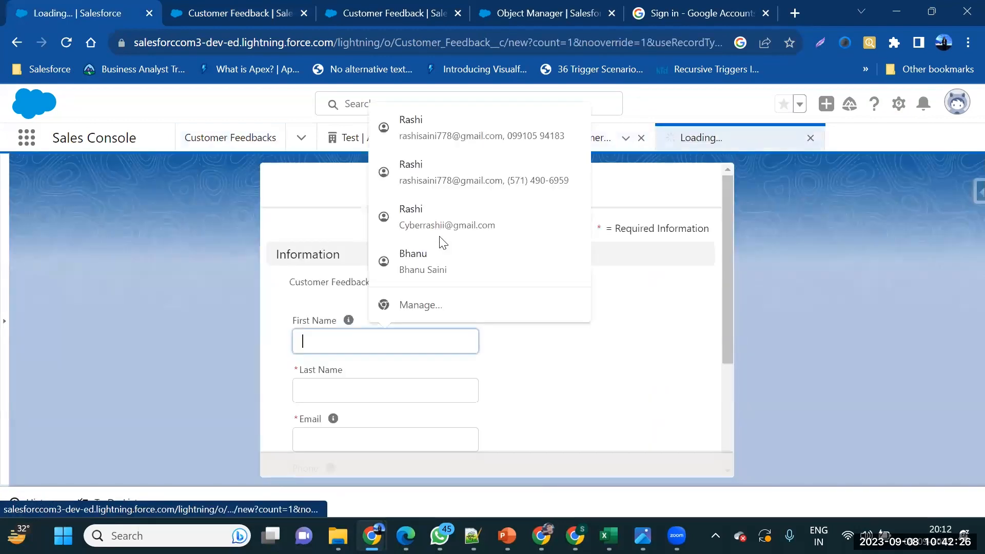
key(Tab)
text(ini)
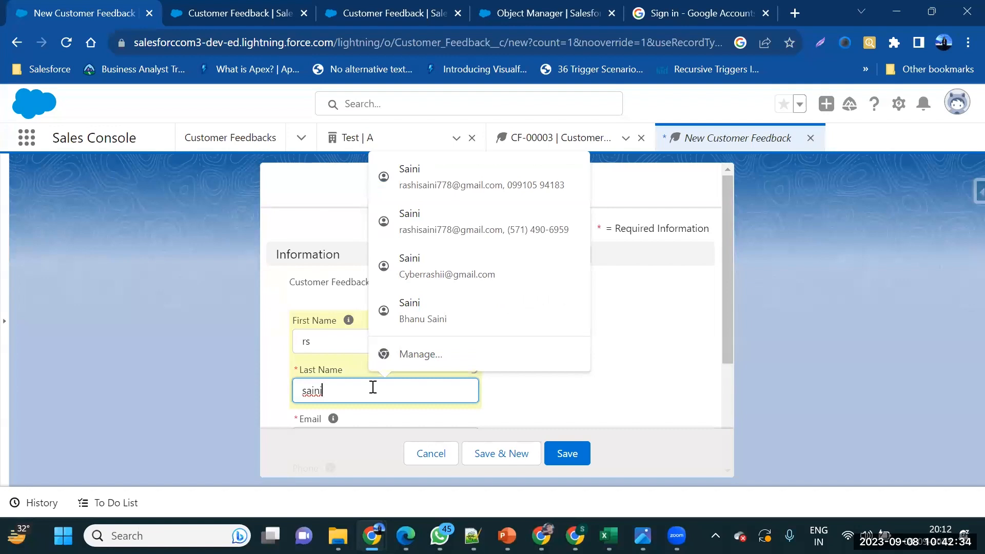
Fill in the customer's e-mail and phone number, with comment 'today's feedback'
scroll(371, 387, down, 2)
click(334, 364)
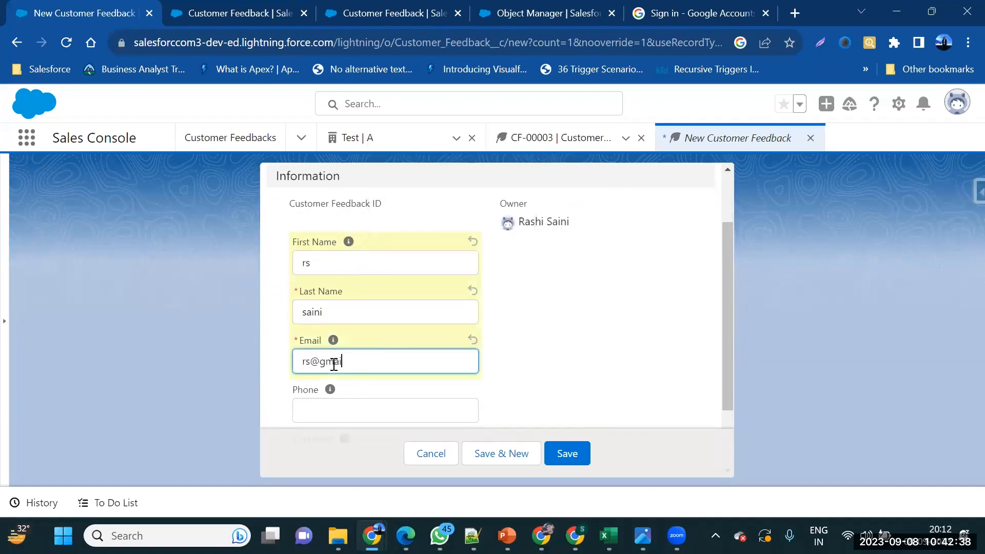
scroll(334, 363, down, 1)
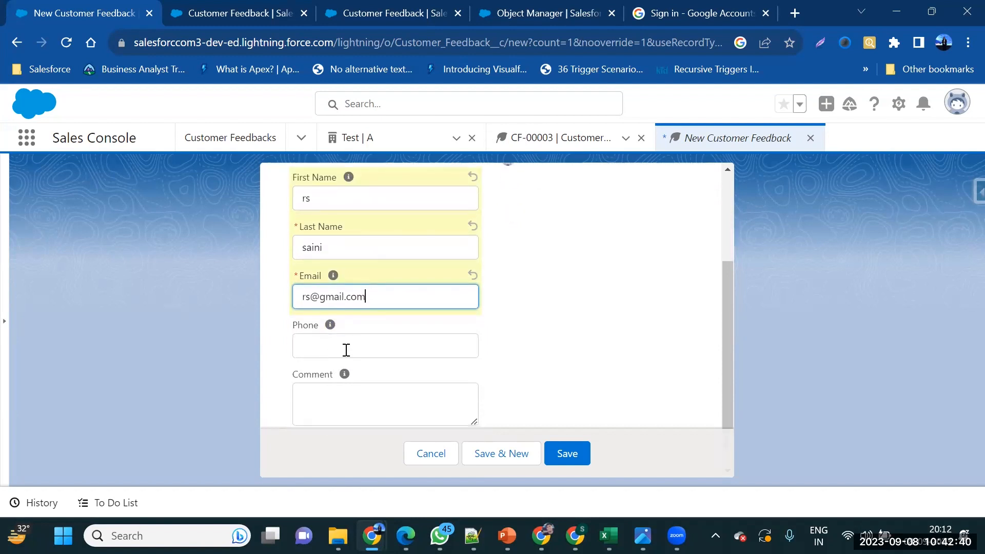
click(346, 349)
text(34567890)
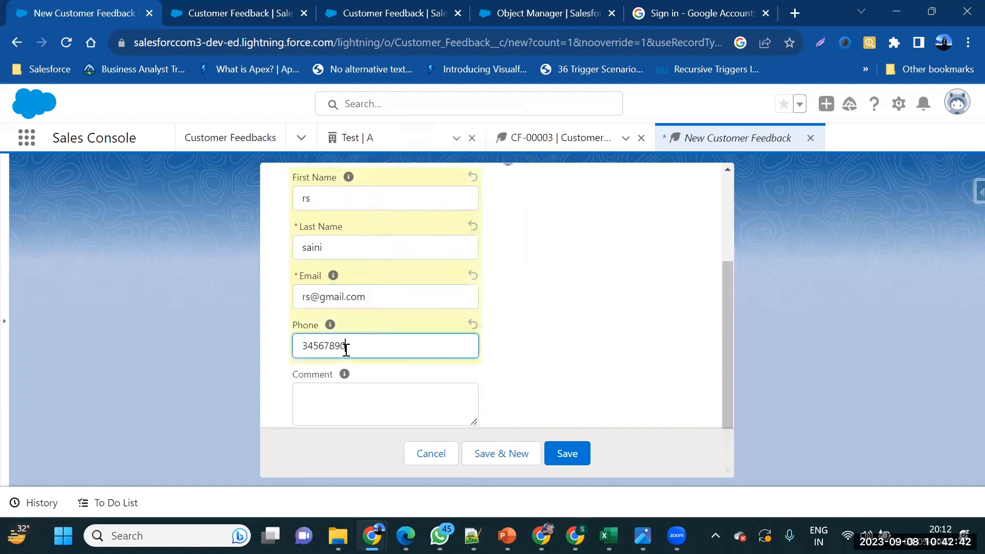
scroll(346, 349, down, 1)
click(346, 371)
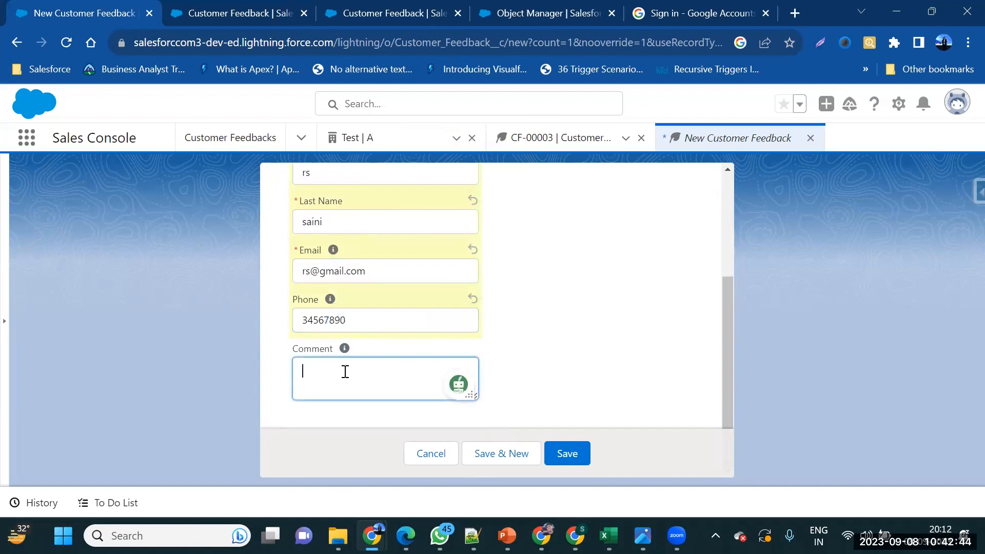
text(today)
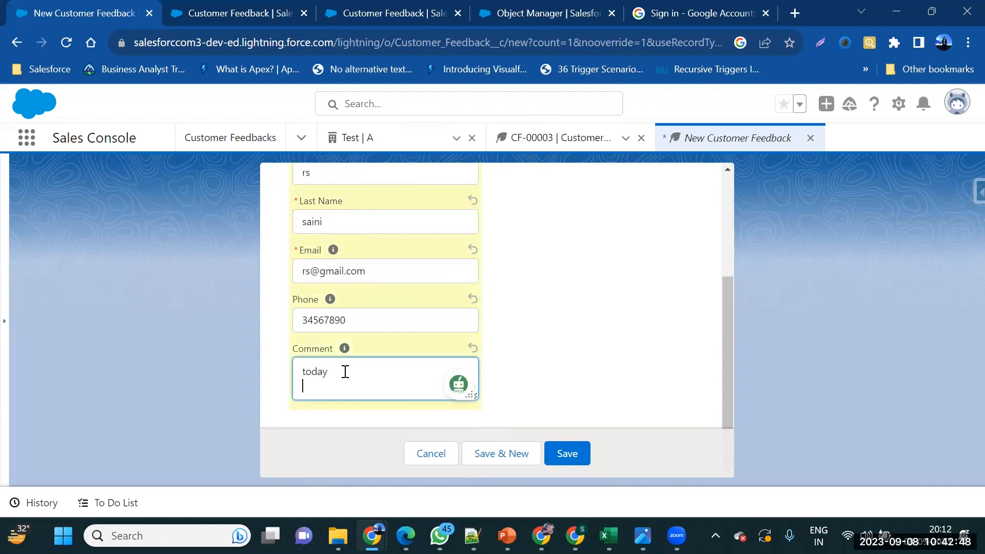
text('s)
text(eedback)
Save the new feedback record and check that CF-00004 shows Feedback Date 9/8/2023
click(564, 453)
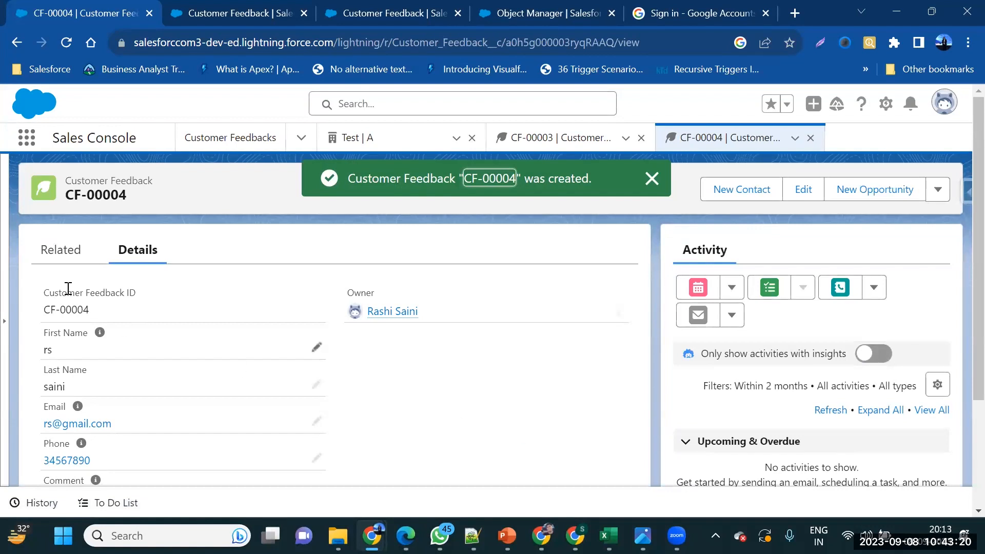
drag(41, 309, 101, 319)
scroll(105, 318, down, 3)
drag(116, 395, 45, 393)
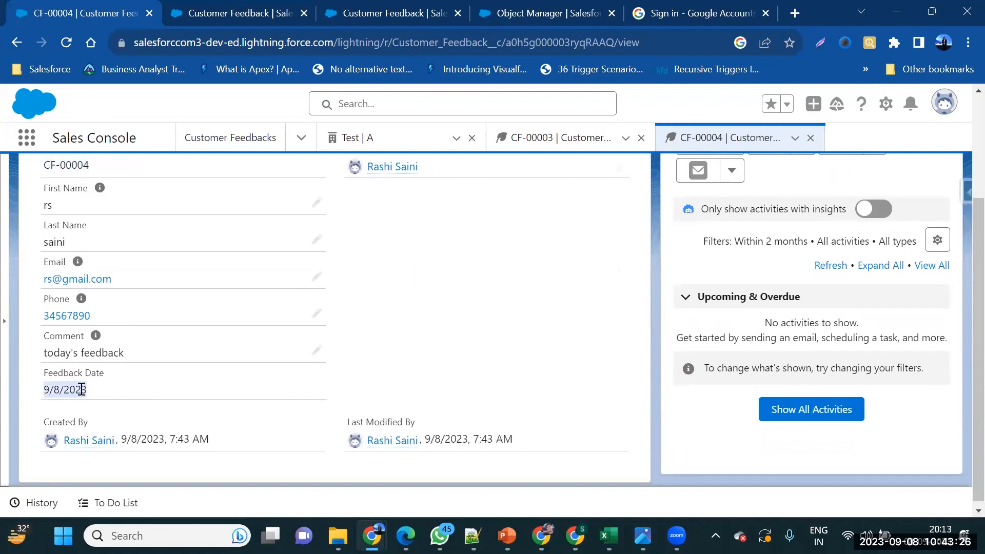
scroll(80, 390, up, 2)
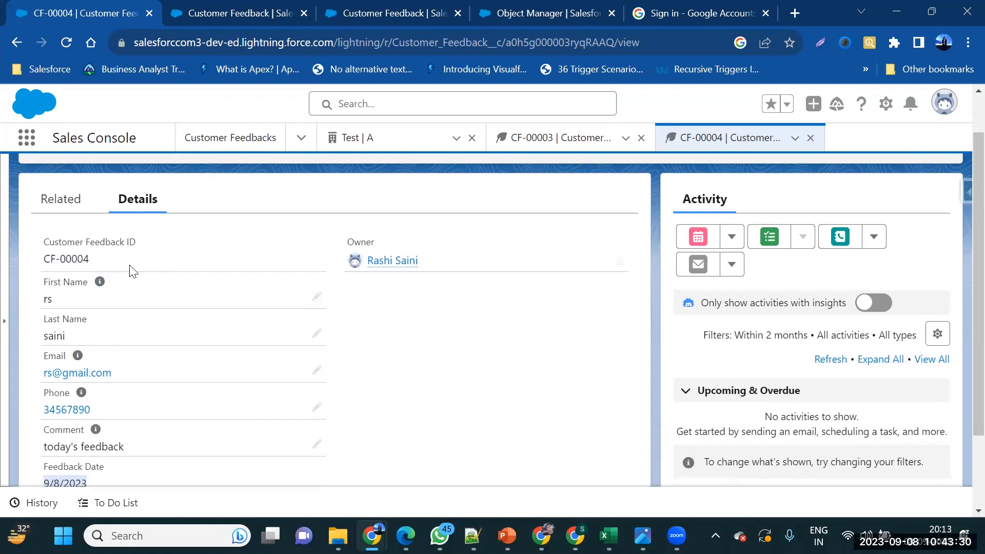
drag(128, 268, 53, 270)
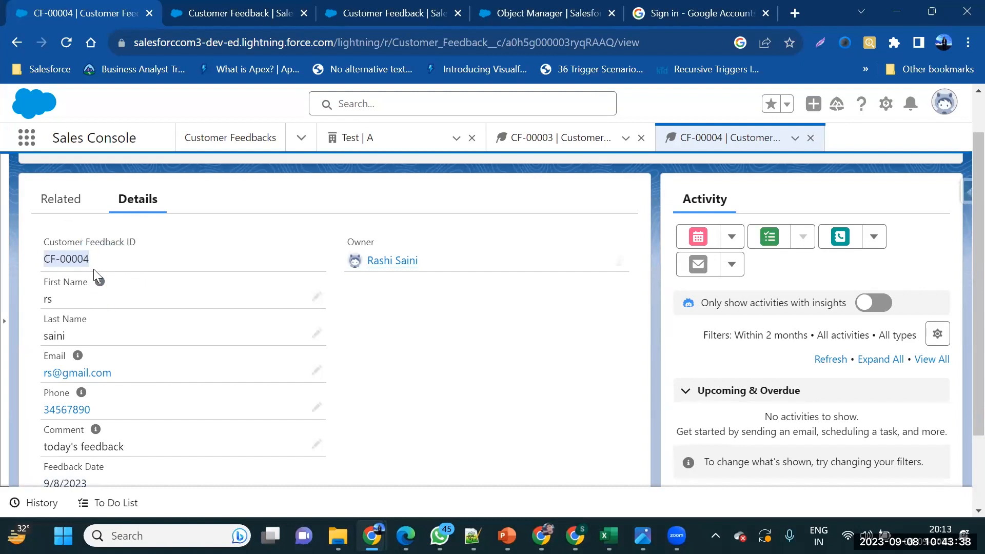
Return to the Customer Feedbacks list and open a blank New Customer Feedback form
click(221, 142)
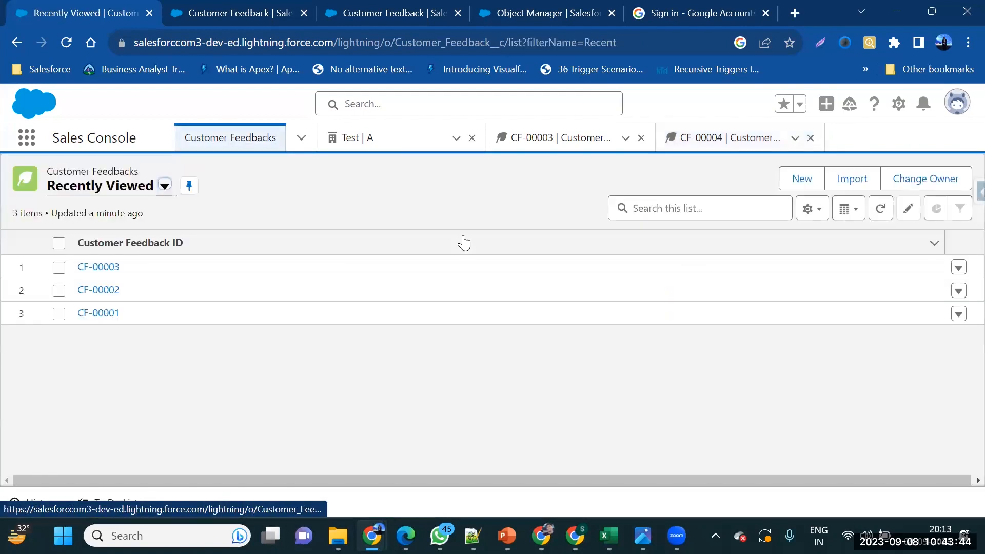
click(792, 183)
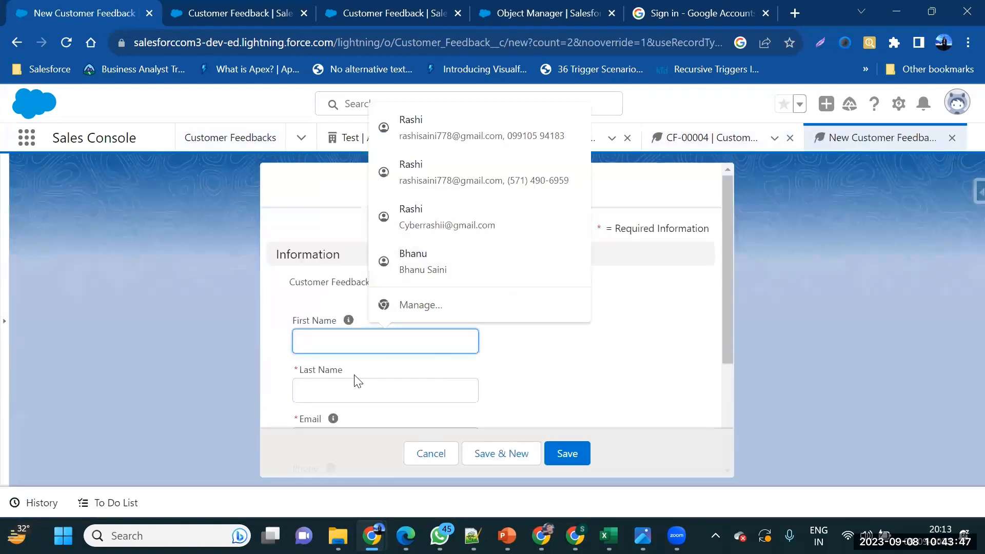
click(433, 454)
drag(36, 309, 94, 313)
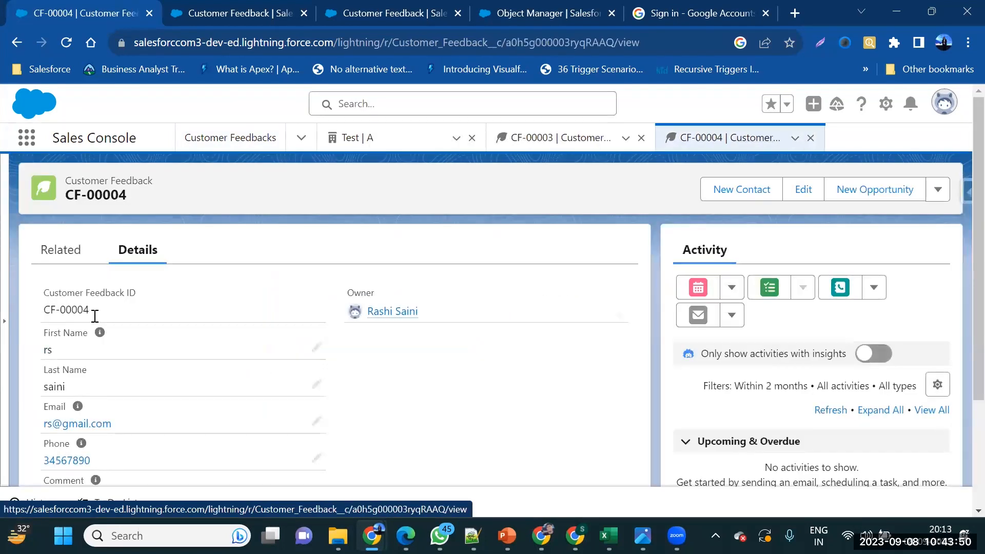
click(241, 146)
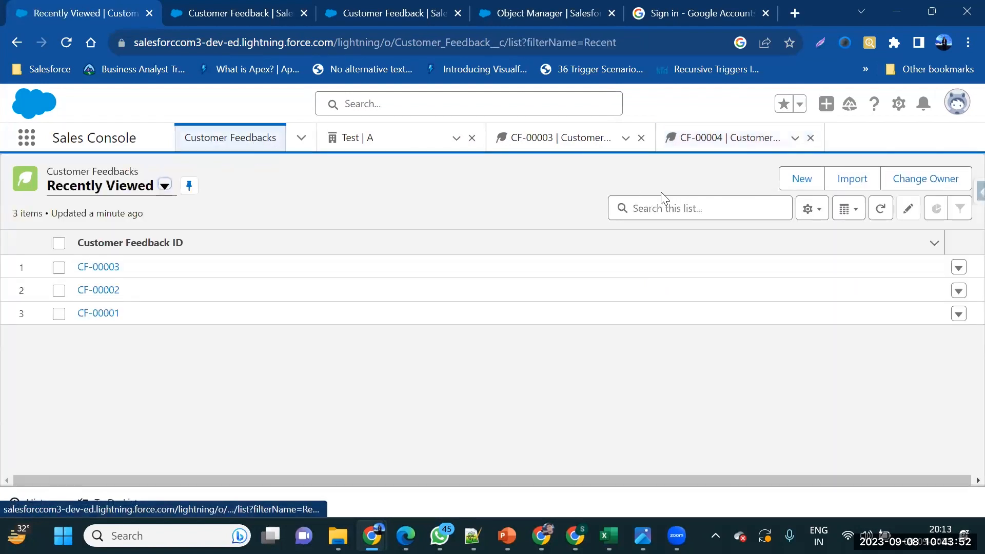
click(802, 179)
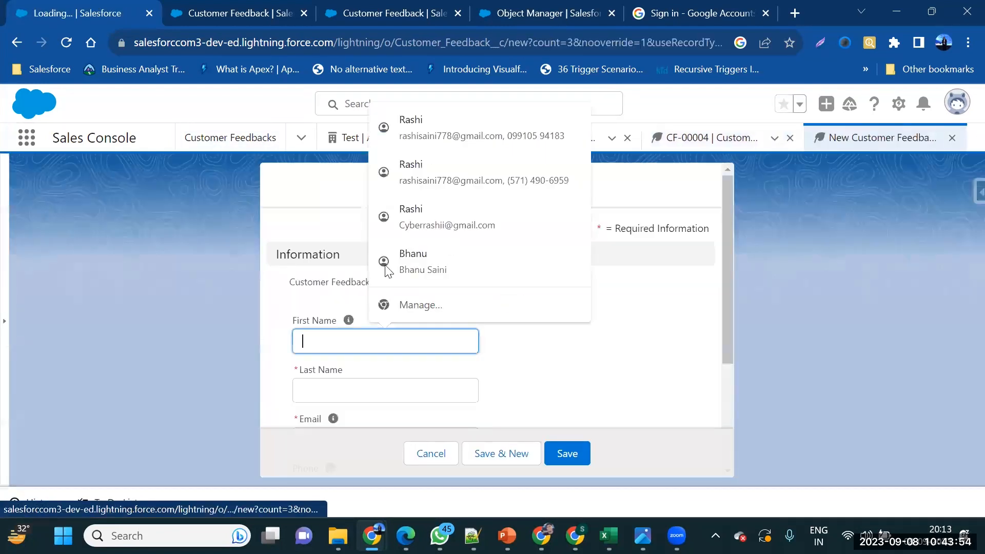
click(505, 370)
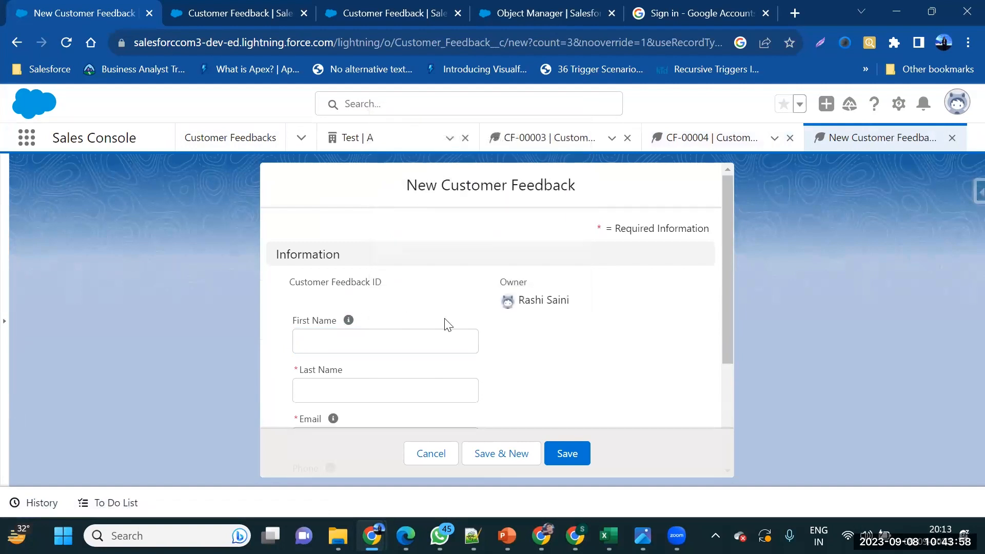
Try saving the empty feedback form, which flags Last Name and Email as required, then cancel
triple_click(298, 284)
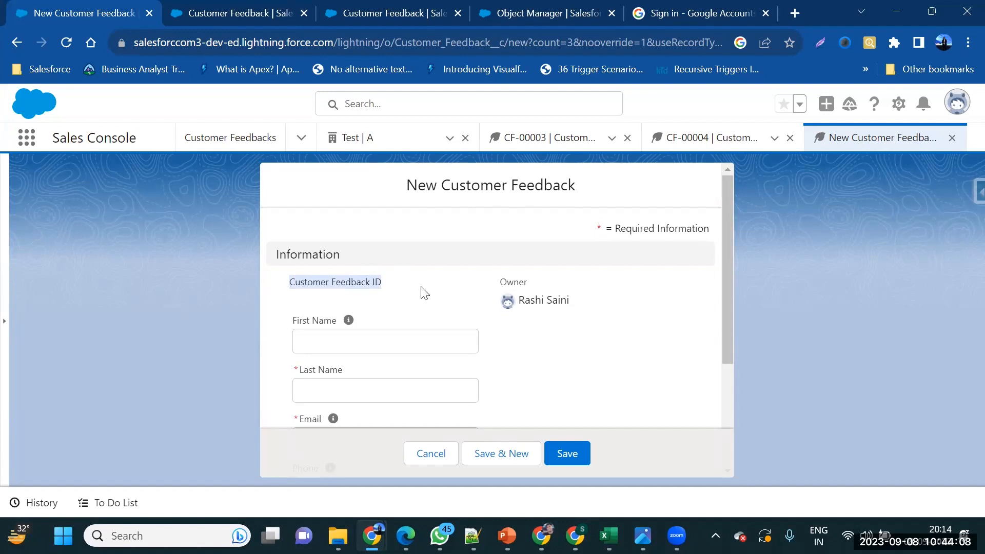
scroll(425, 293, down, 3)
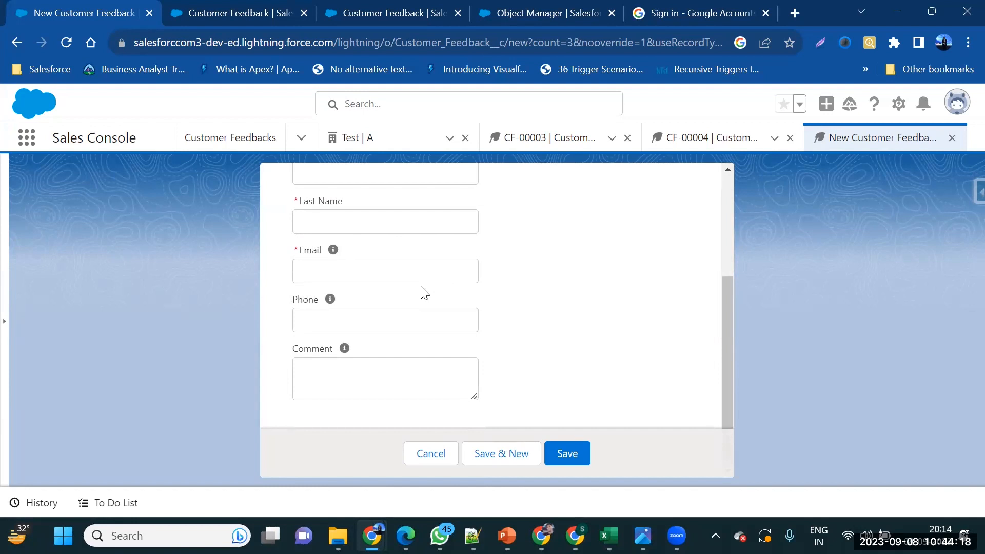
click(554, 460)
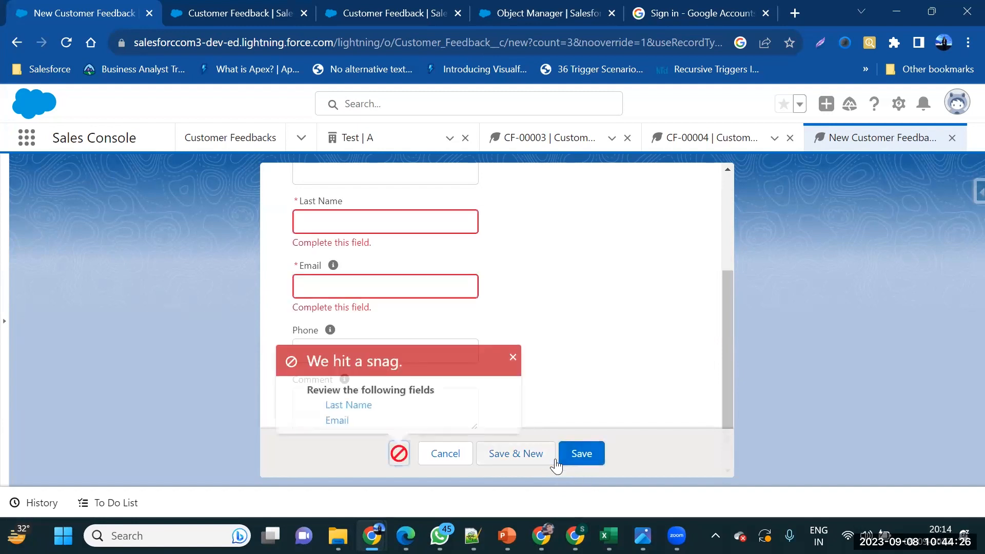
click(447, 456)
Go back to the Customer Feedback object's 10-field Fields & Relationships list in Object Manager
scroll(372, 441, down, 3)
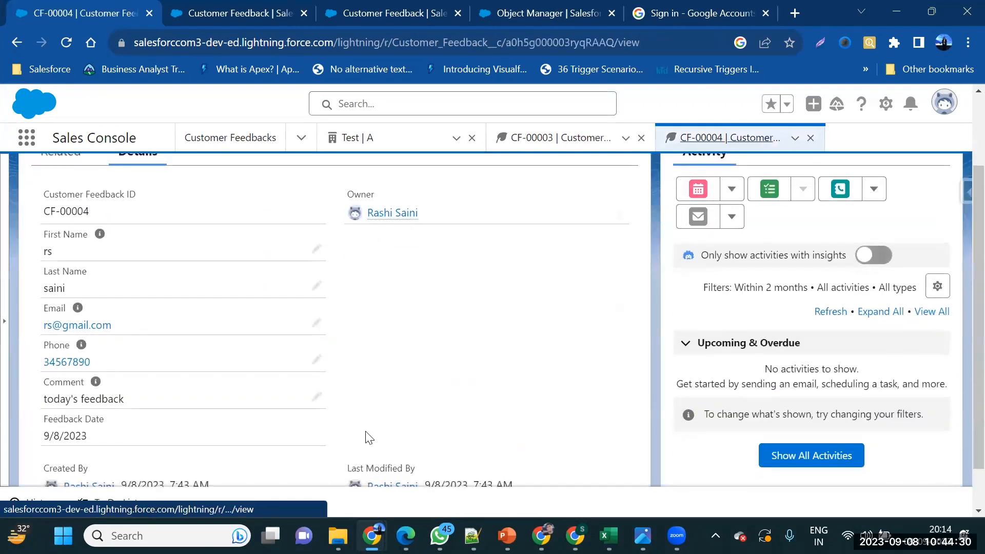
scroll(369, 438, down, 1)
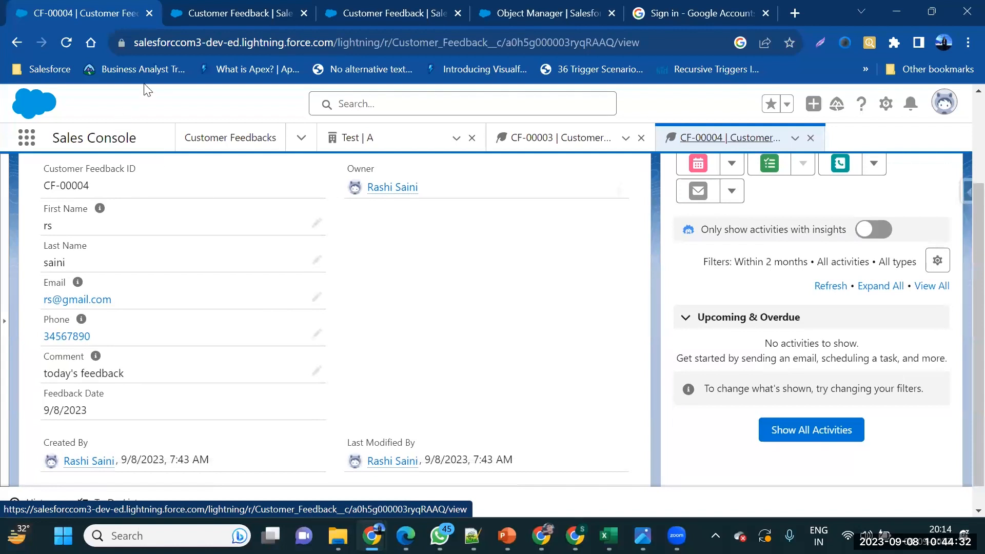
click(167, 25)
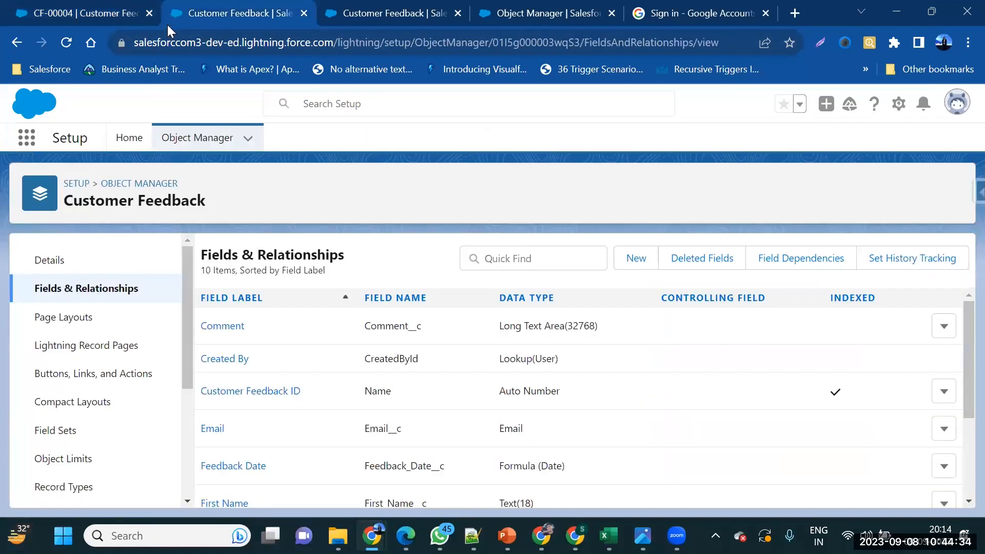
Start a new Lookup Relationship field on Customer Feedback related to Account
click(636, 258)
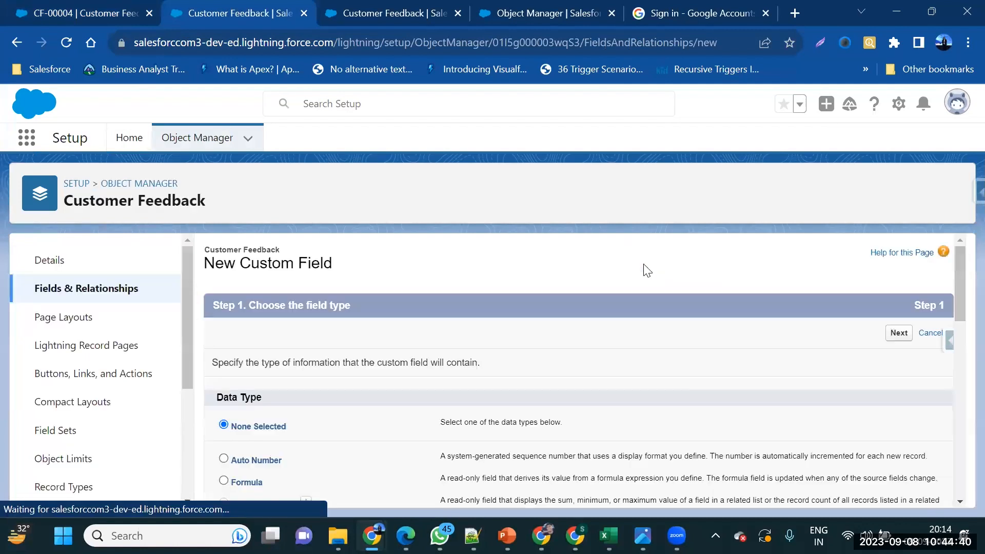
scroll(372, 421, down, 5)
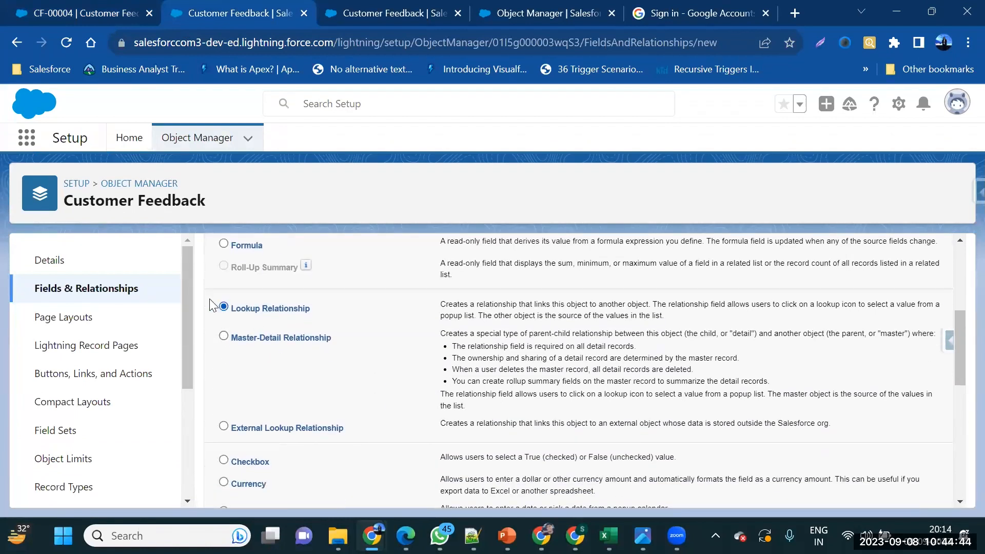
scroll(670, 380, up, 4)
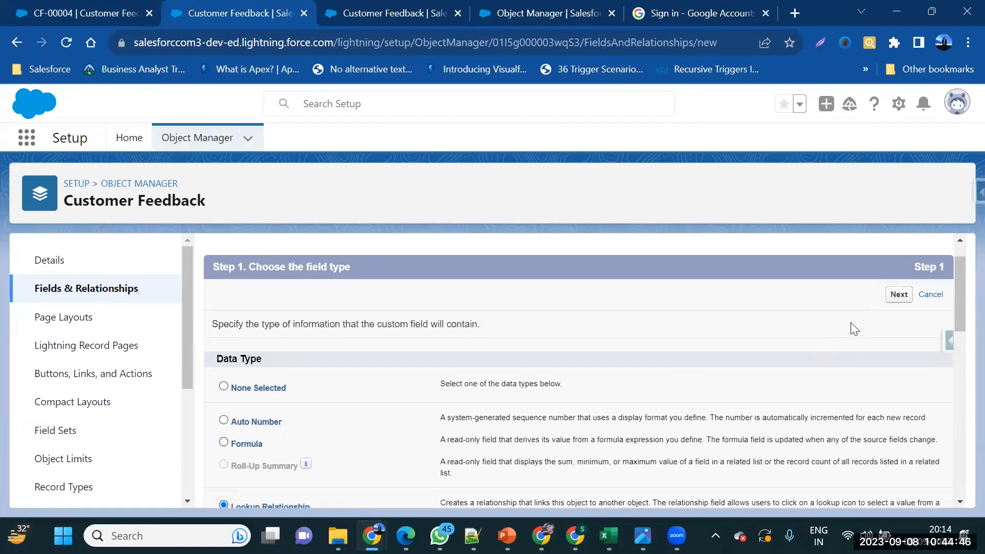
scroll(397, 452, down, 1)
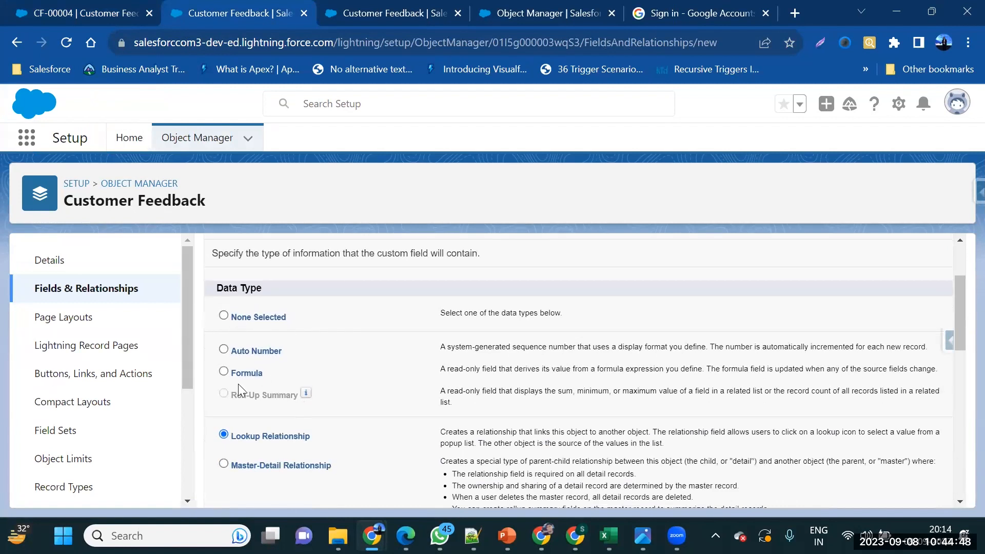
scroll(802, 345, up, 1)
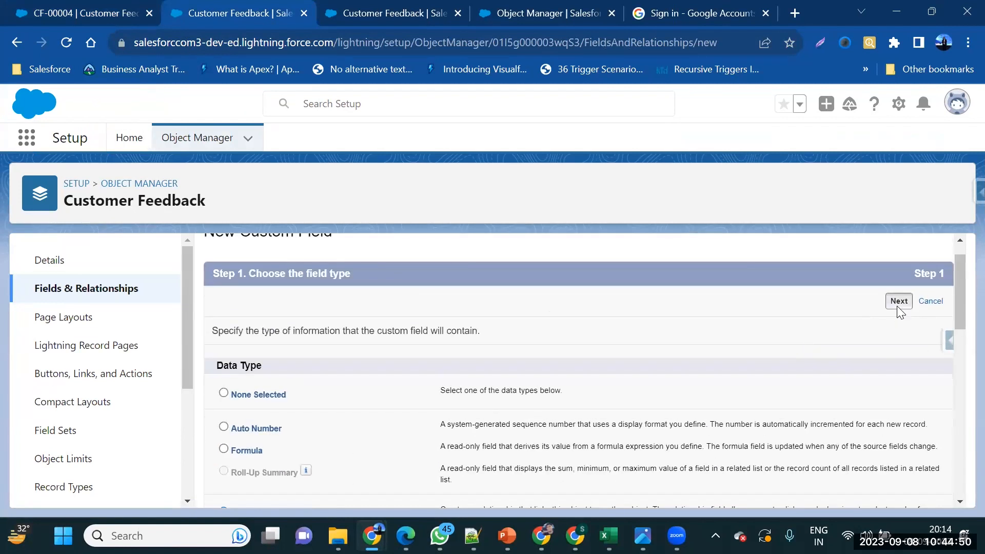
click(898, 301)
click(531, 392)
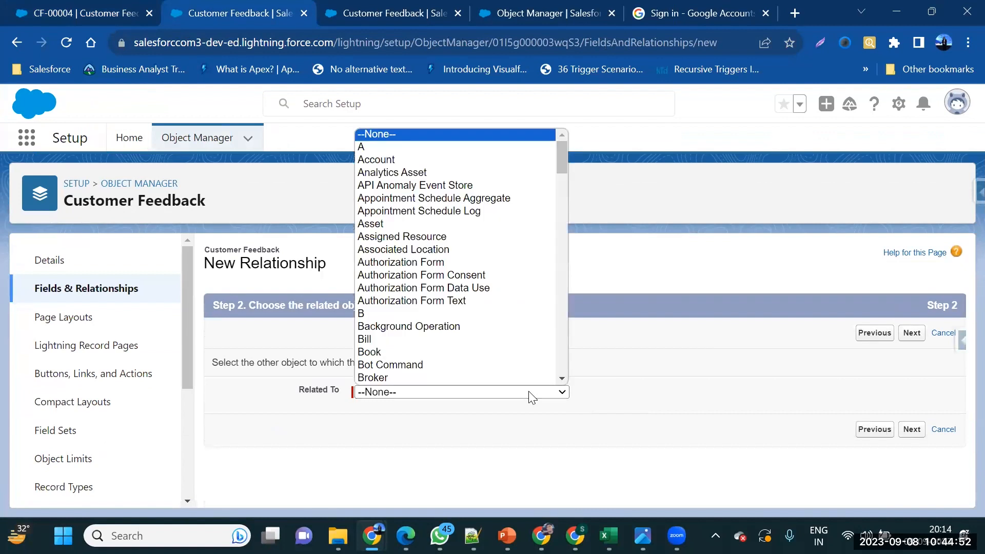
click(492, 160)
click(906, 334)
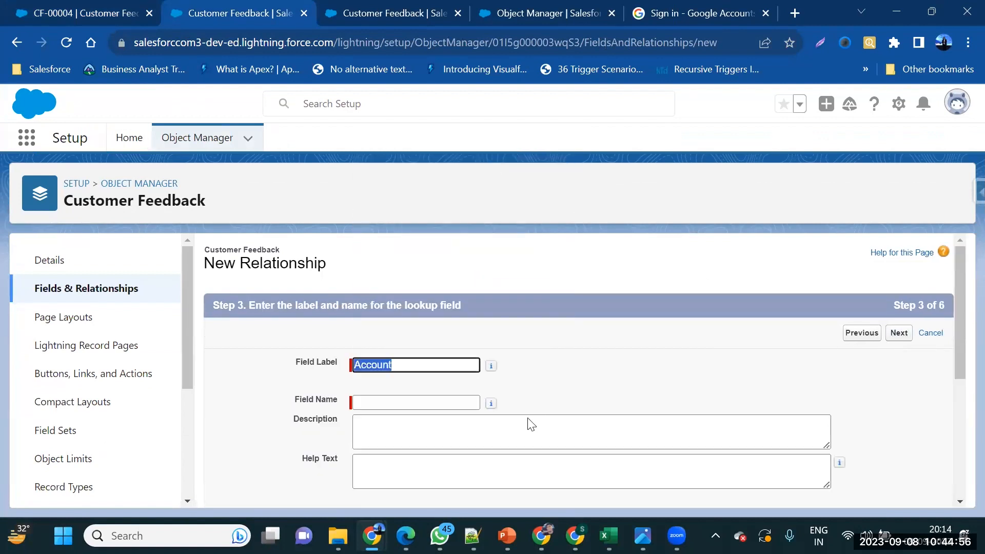
Set the lookup's Field Label to 'Account Name' and Field Name to 'Account_Name'
click(457, 403)
click(431, 365)
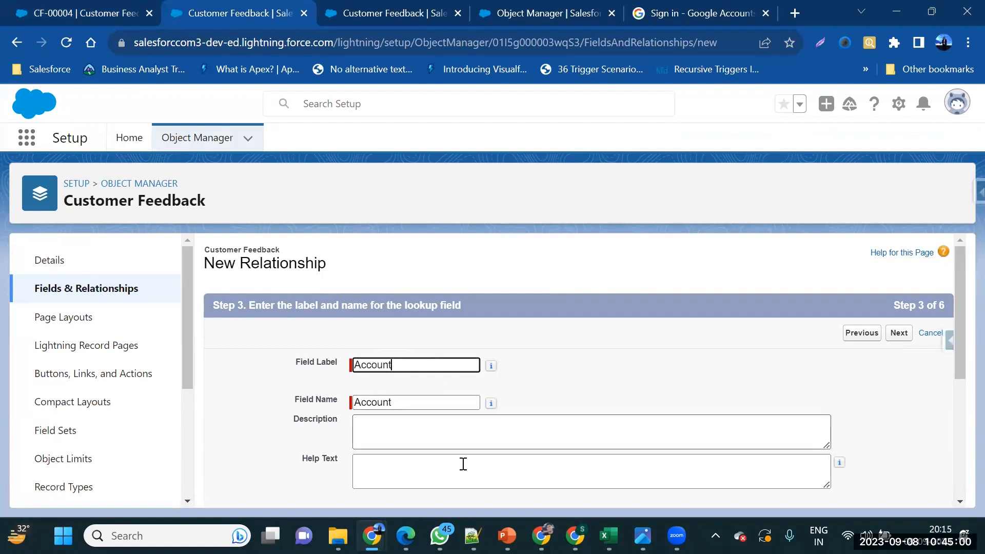
text(Name)
click(435, 390)
click(435, 394)
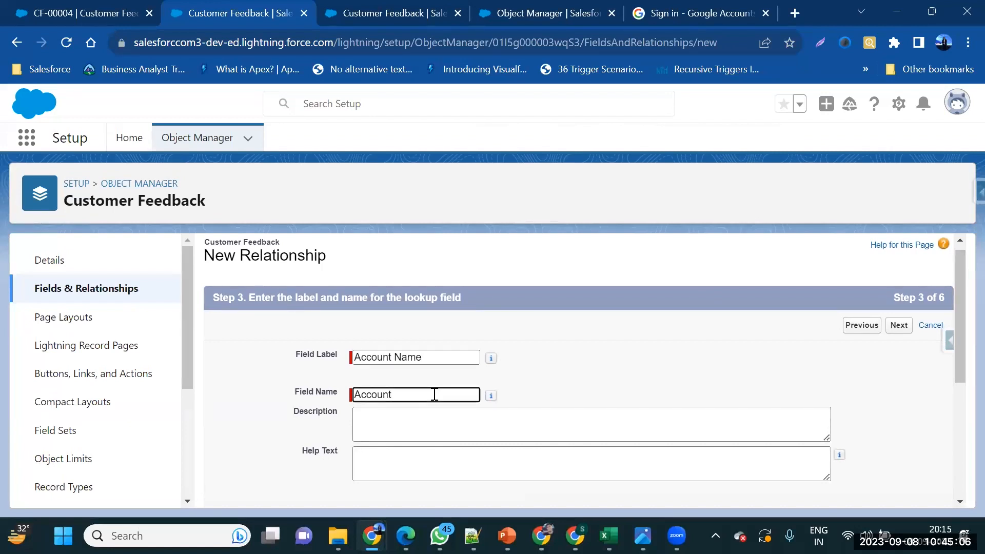
text(_Name)
Keep the default field security and page layouts, and save the Account Name lookup field
click(895, 332)
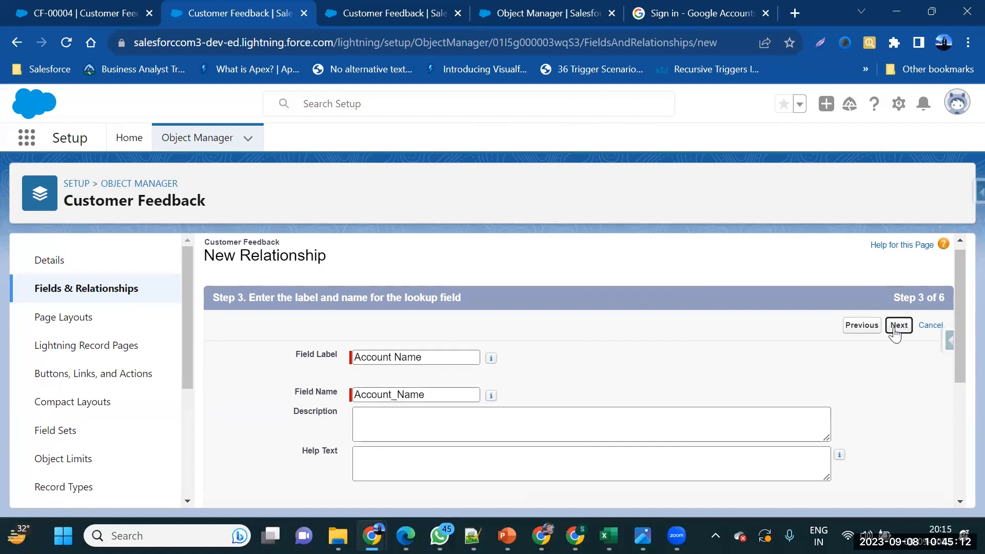
click(895, 334)
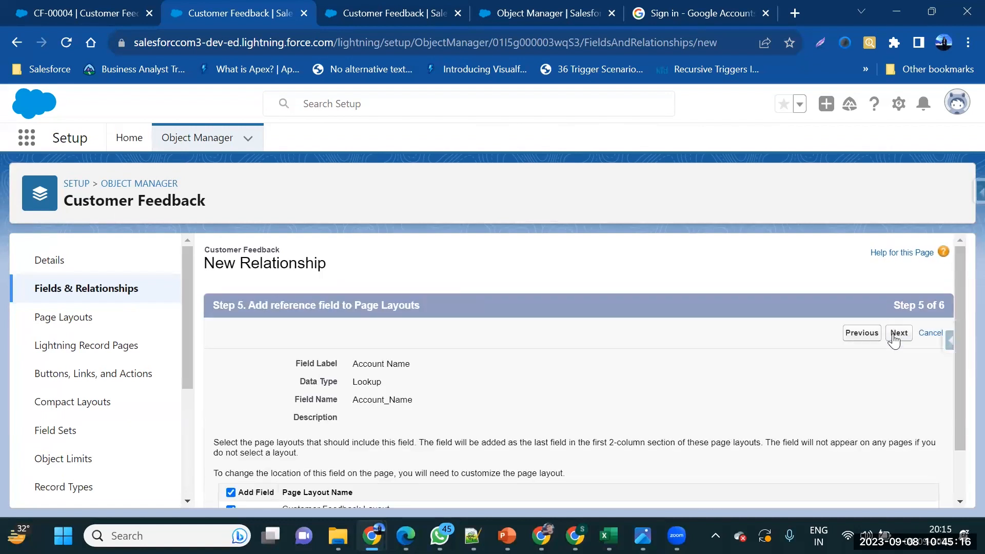
click(893, 336)
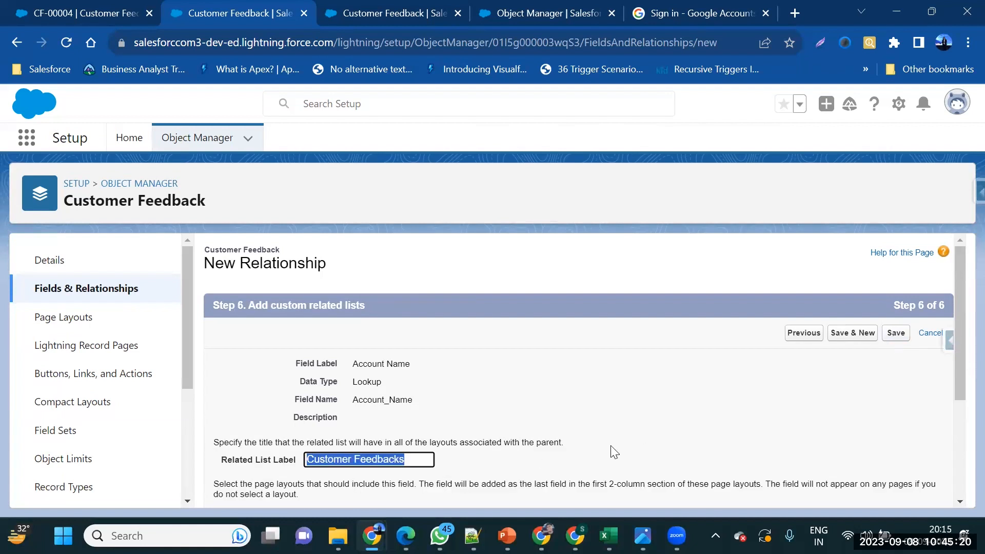
click(896, 334)
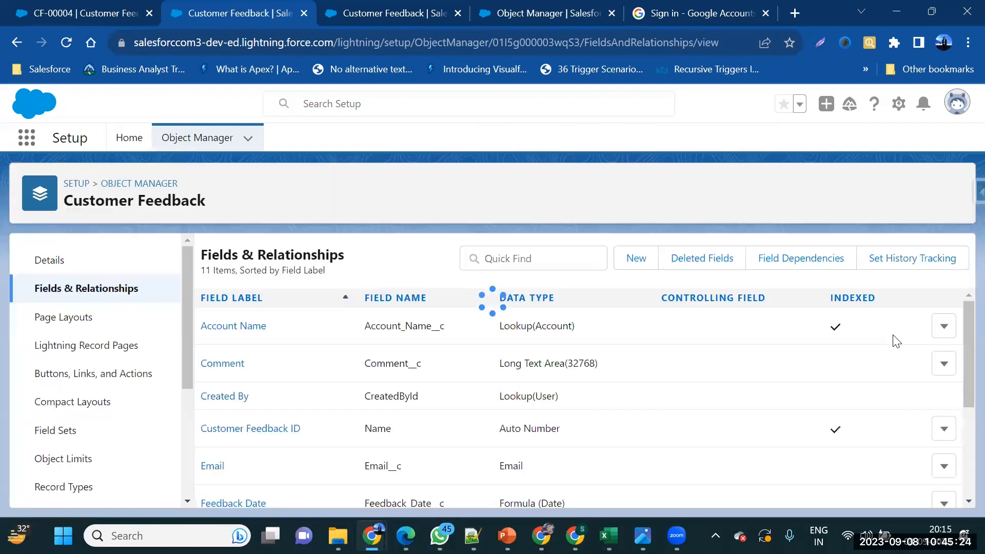
Reload CF-00004 and save its Account Name as Farmers Coop. of Florida
click(86, 21)
click(65, 42)
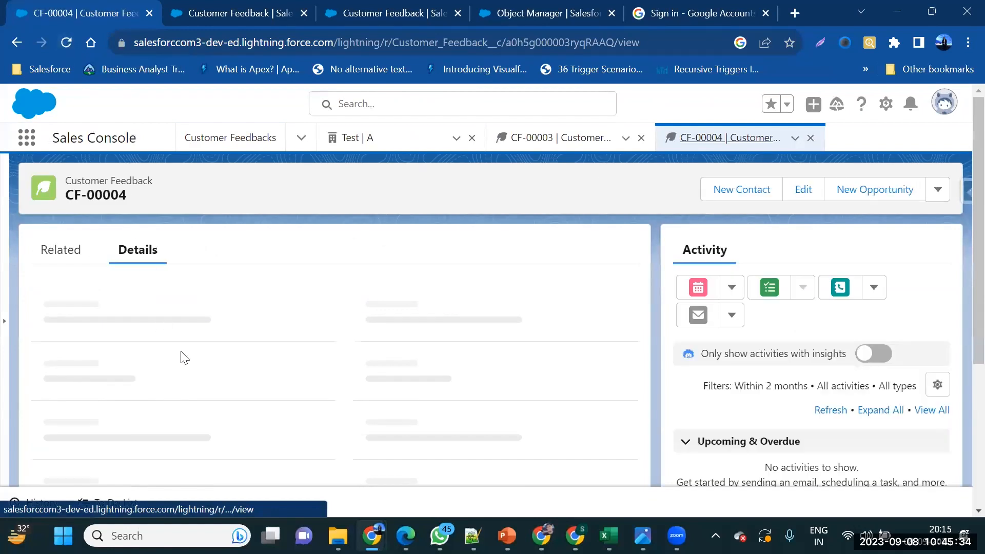
scroll(180, 357, down, 2)
scroll(181, 357, down, 2)
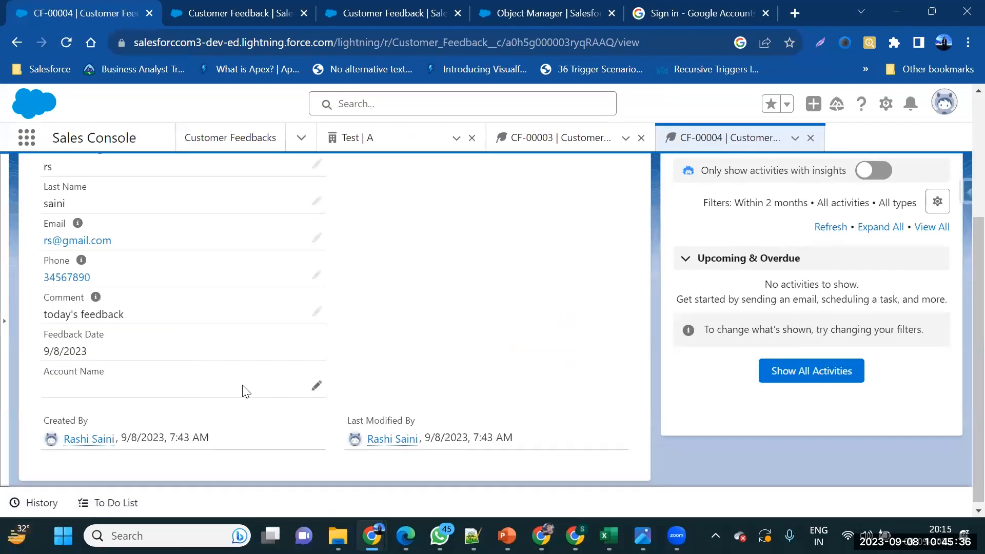
click(315, 389)
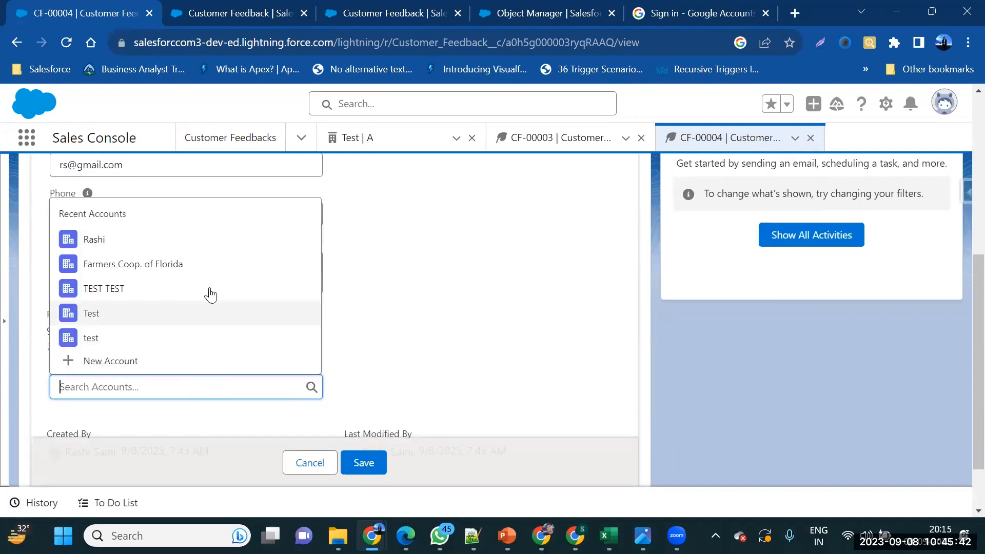
click(224, 264)
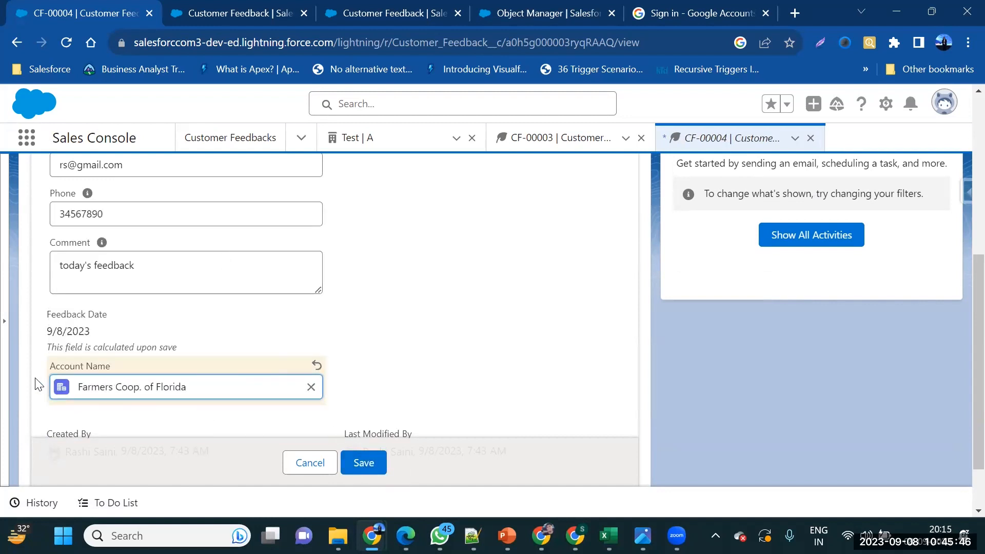
click(365, 463)
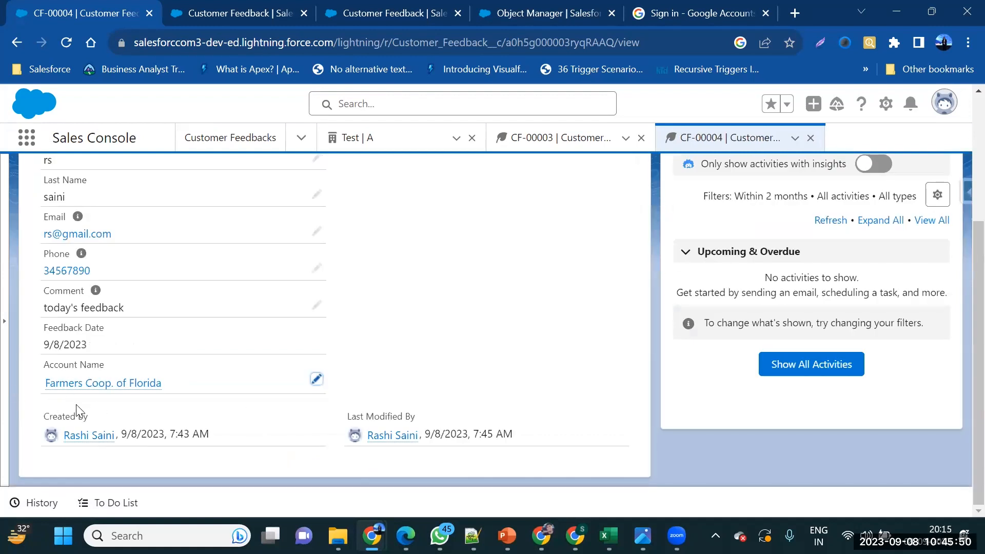
Open the Farmers Coop. of Florida account details and check its Annual Revenue of $900,750,000
mouse_move(105, 391)
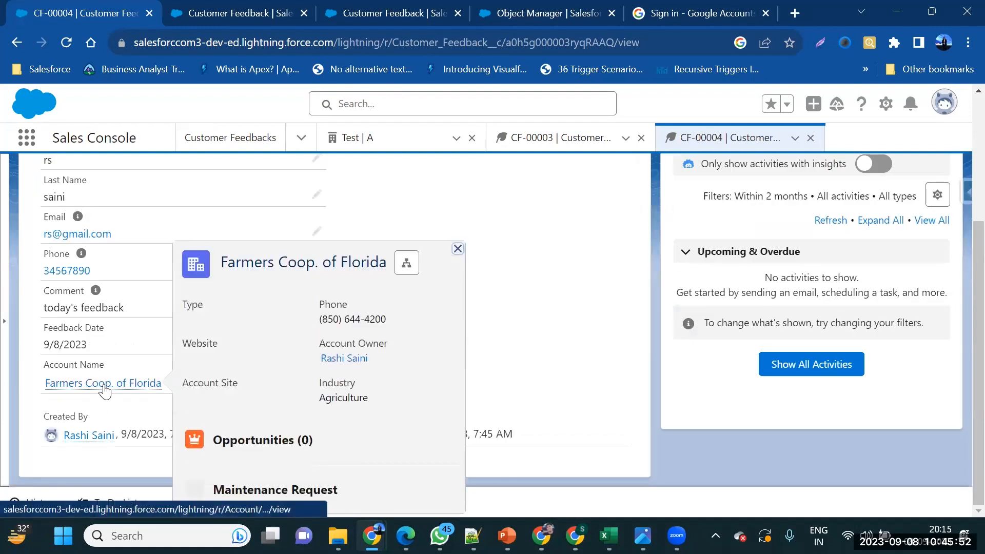
click(104, 390)
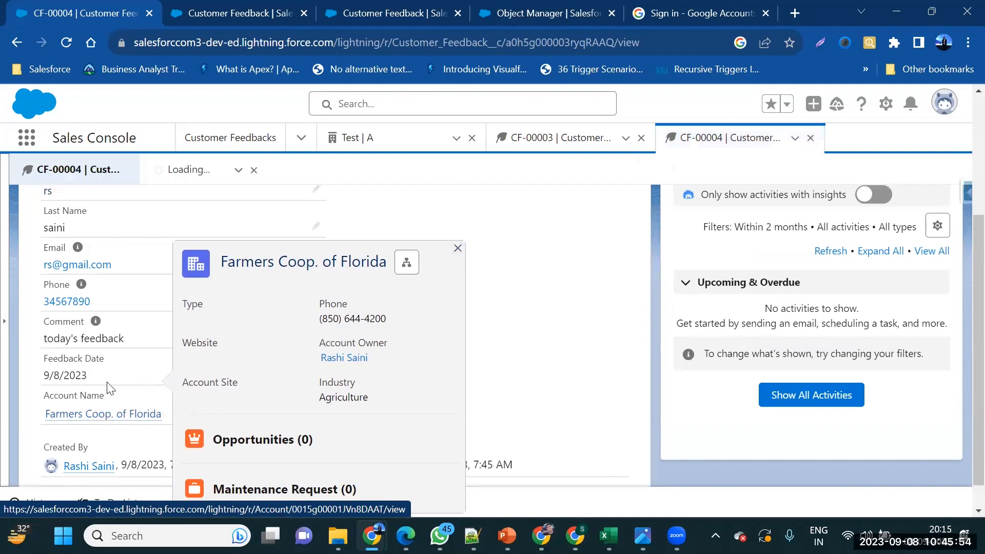
mouse_move(126, 414)
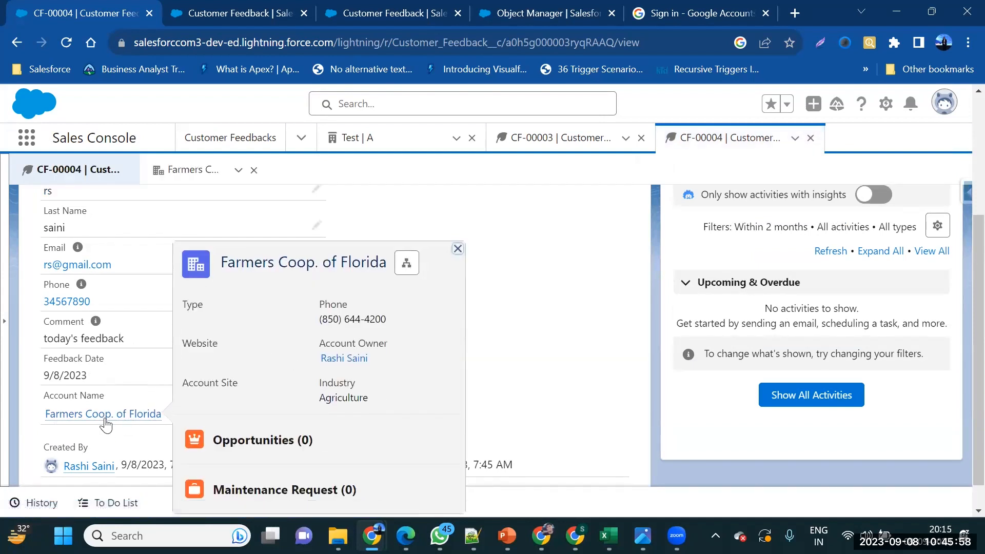
click(103, 416)
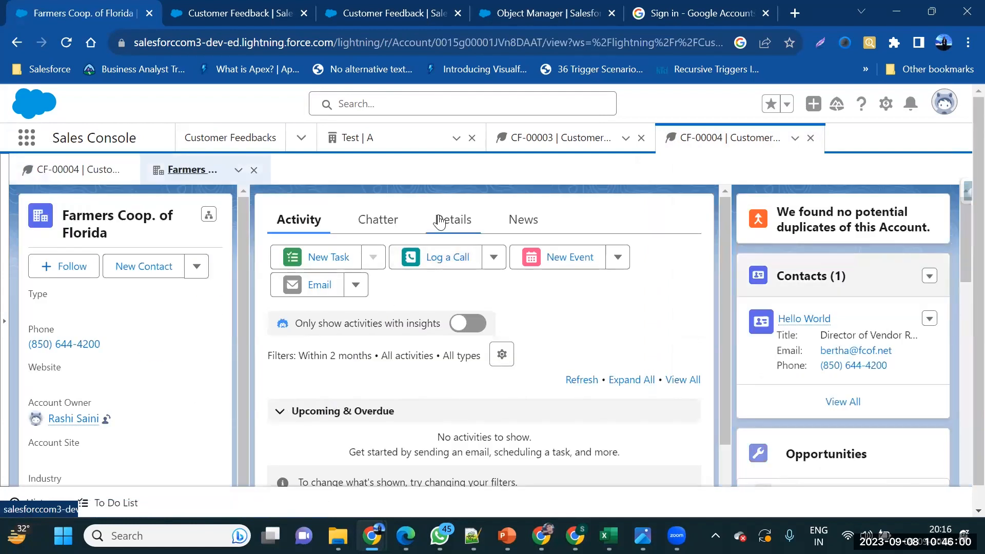
click(440, 221)
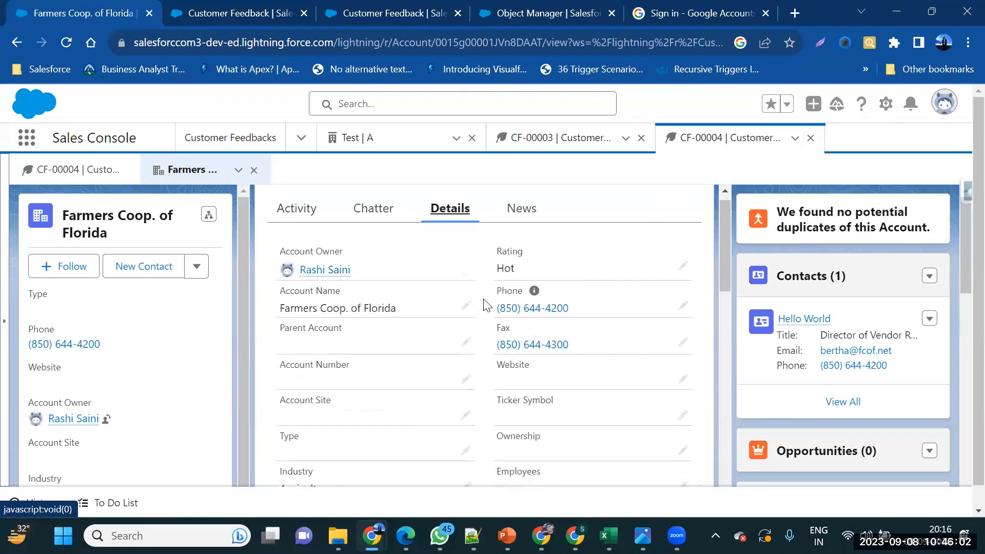
scroll(487, 305, down, 3)
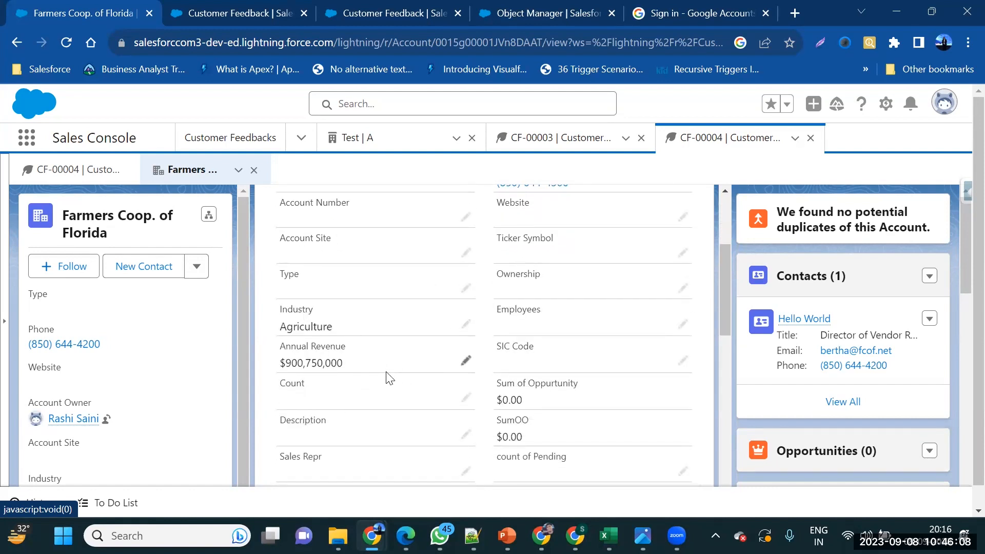
drag(277, 362, 353, 367)
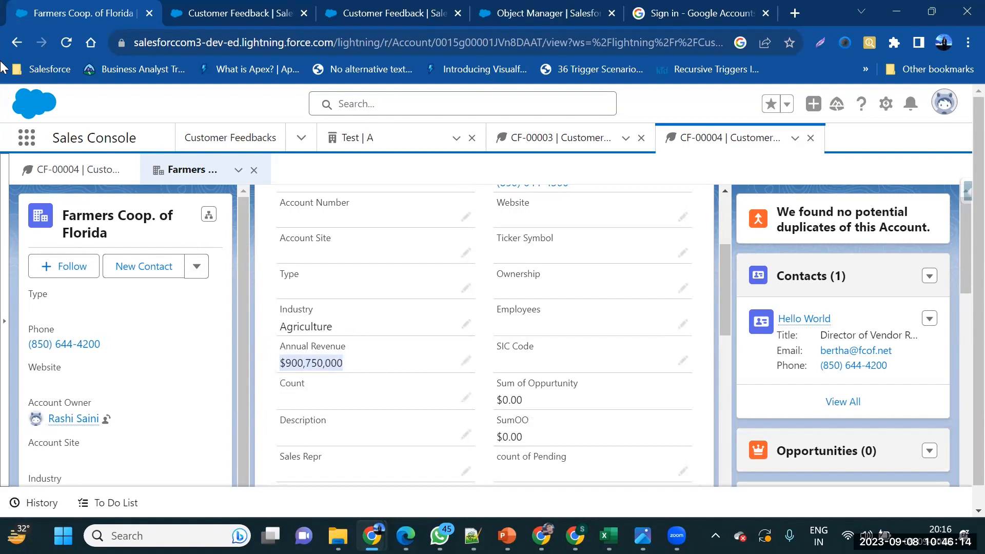
Go back to the CF-00004 feedback record
click(11, 42)
right_click(11, 42)
click(417, 367)
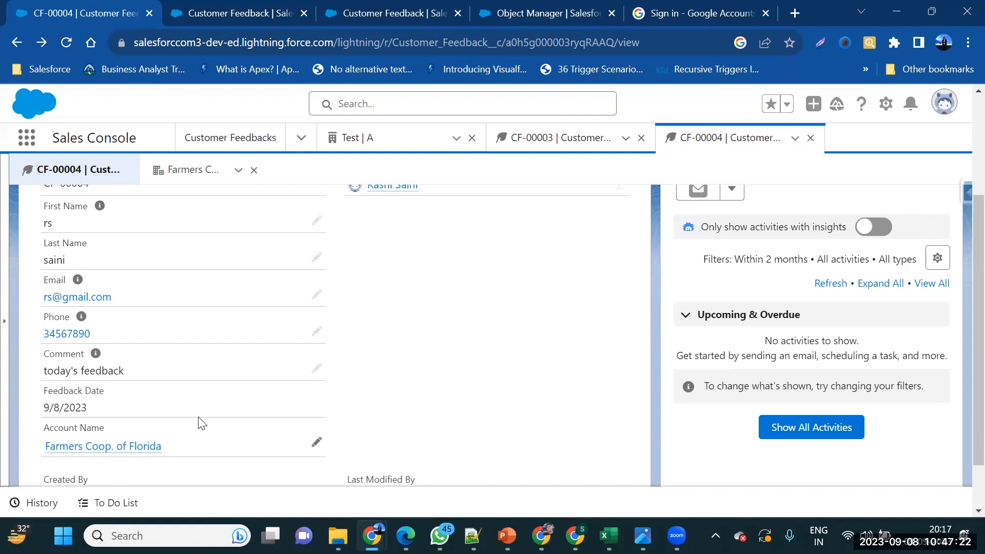
Review CF-00004's Feedback Date 9/8/2023 and Account Name Farmers Coop. of Florida
scroll(205, 387, down, 1)
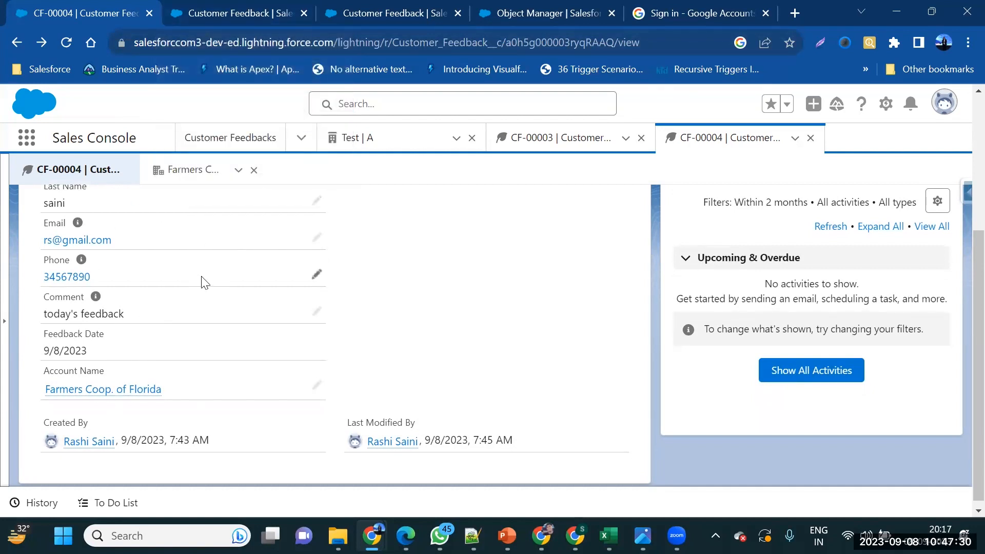
scroll(210, 274, up, 1)
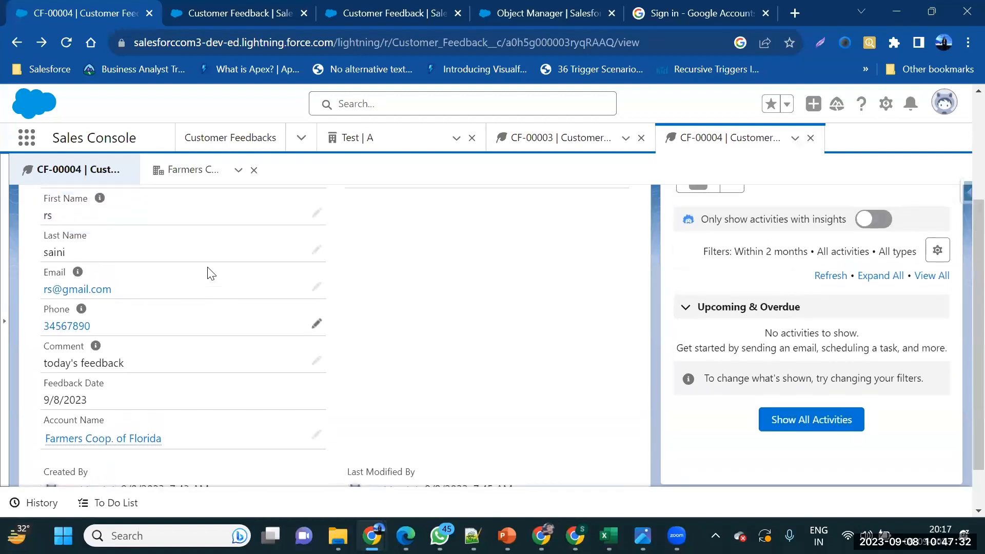
scroll(211, 273, down, 1)
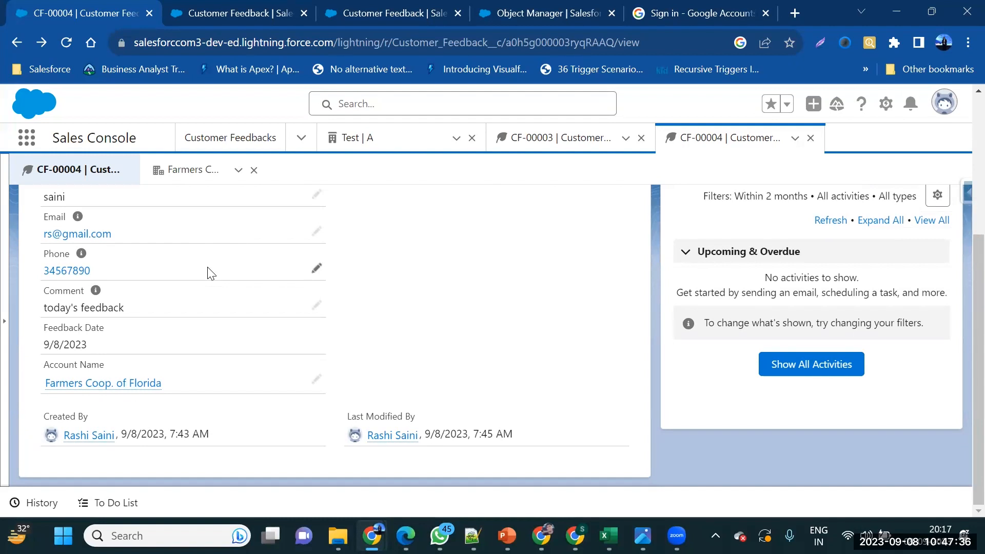
drag(91, 345, 38, 351)
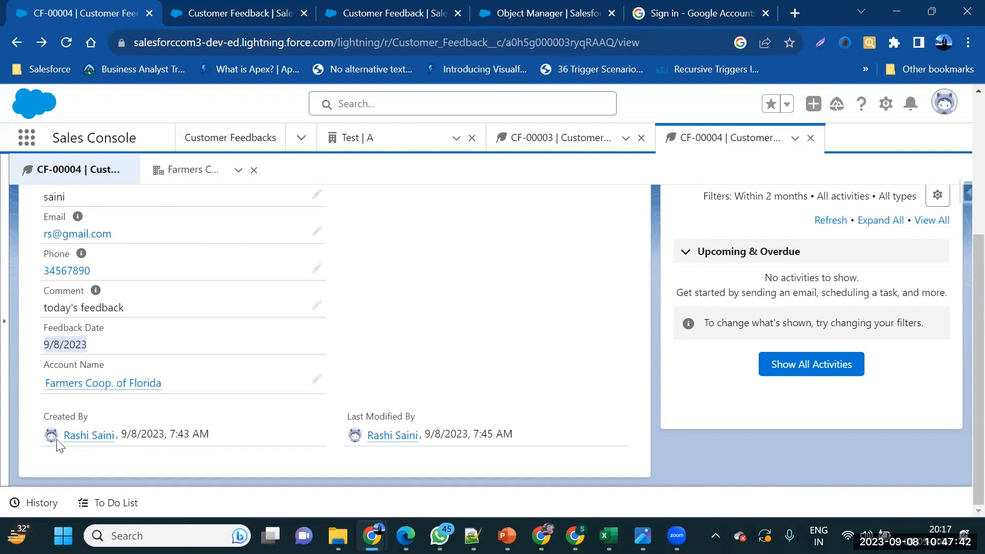
Start a new Formula field on the Customer Feedback object
mouse_move(71, 436)
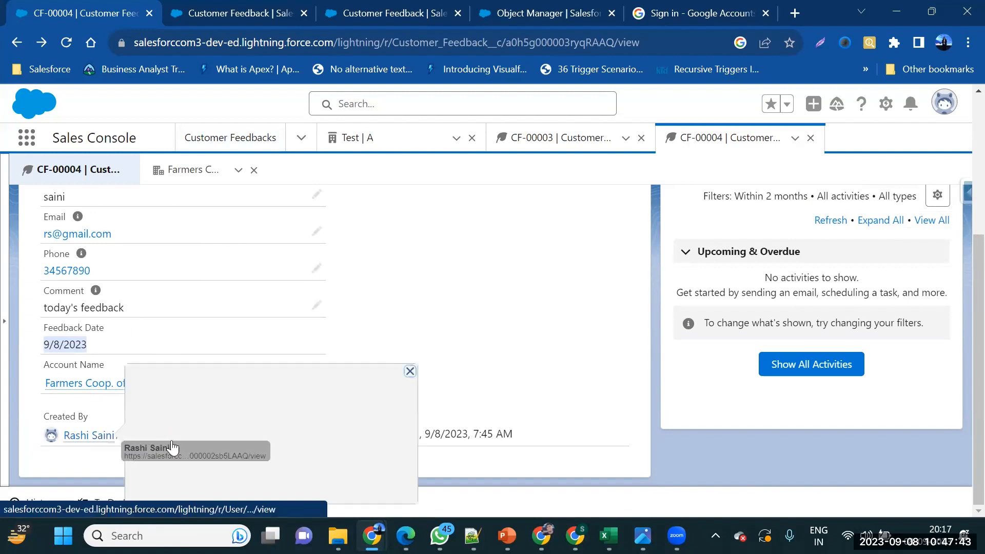
click(166, 18)
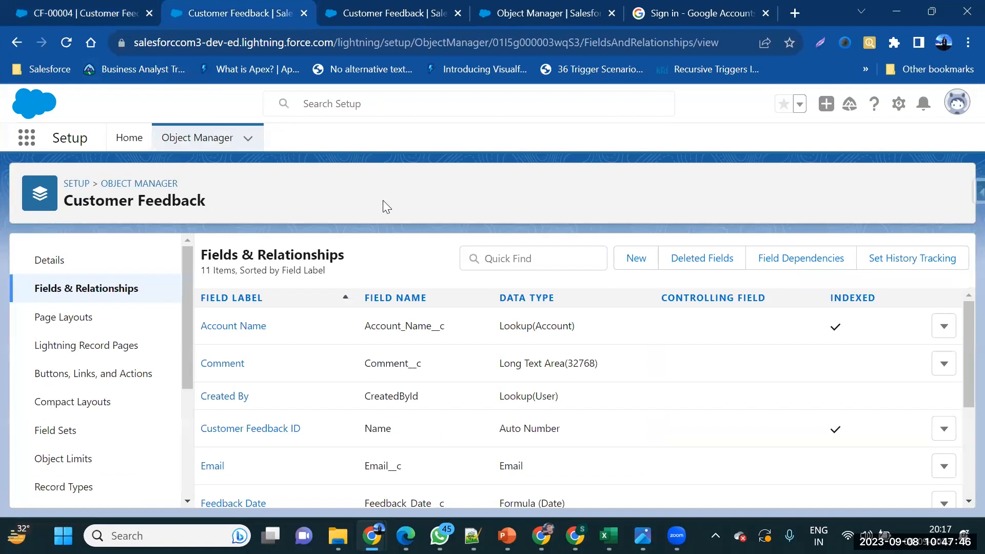
click(629, 266)
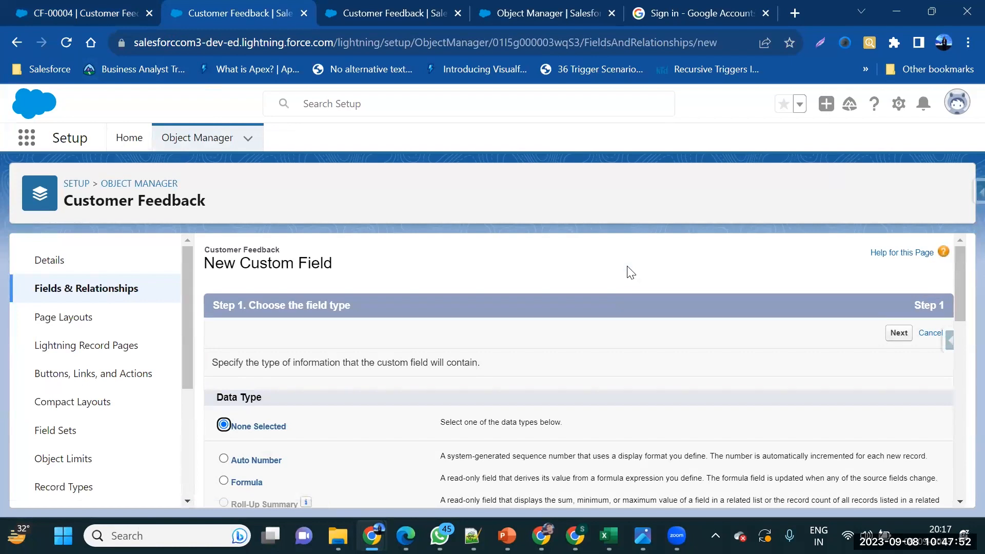
scroll(518, 356, down, 2)
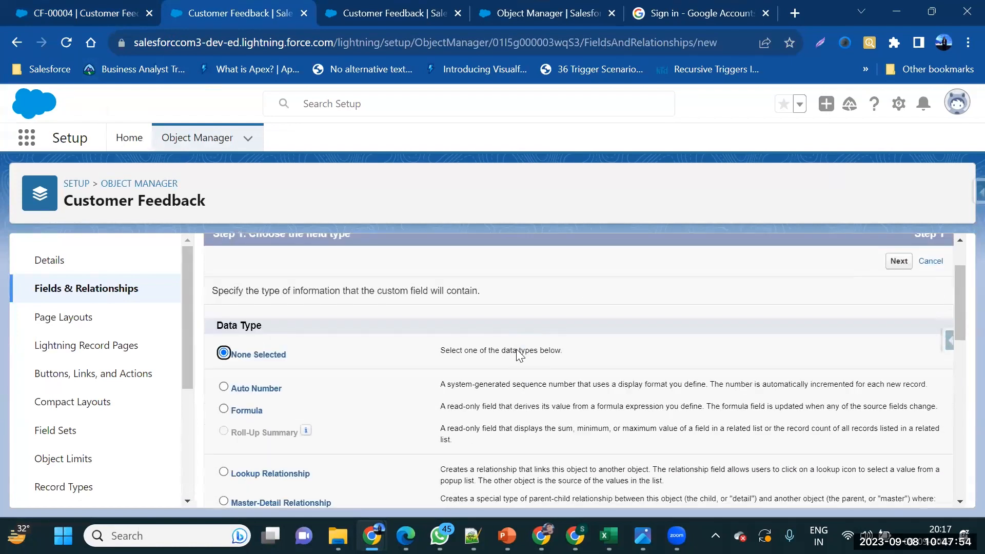
click(261, 406)
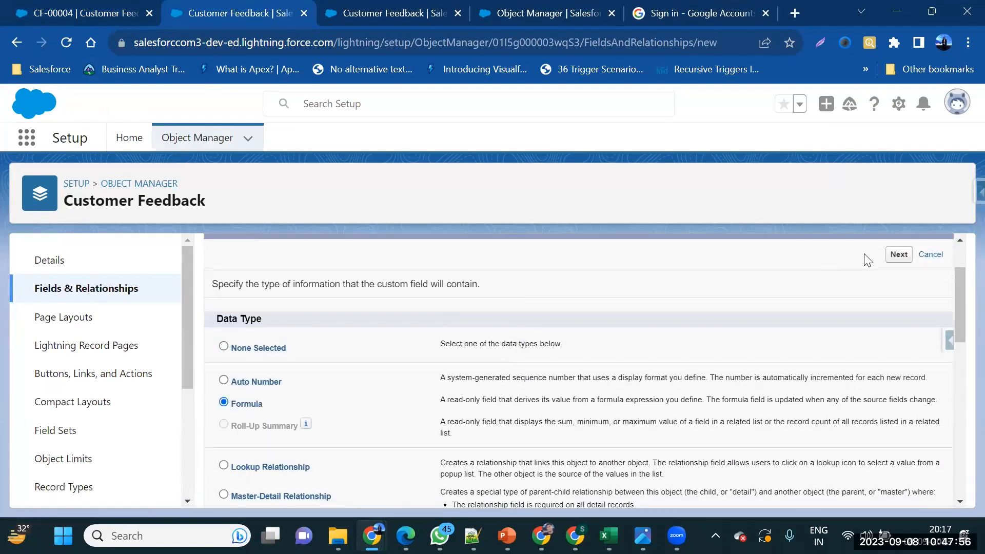
click(891, 259)
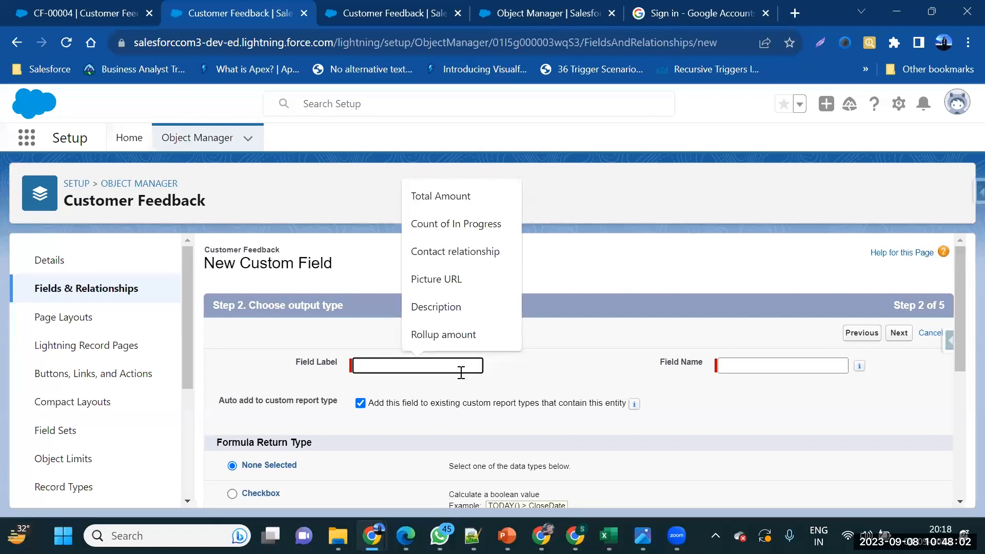
Label the formula field 'Account Annual revenue' and set its return type to Currency
text(Accou)
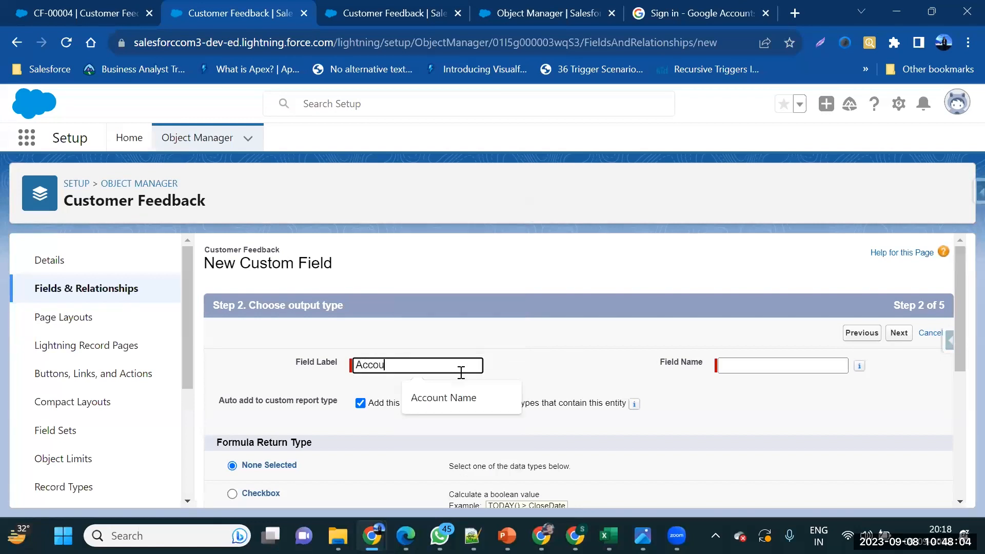
text(nt An)
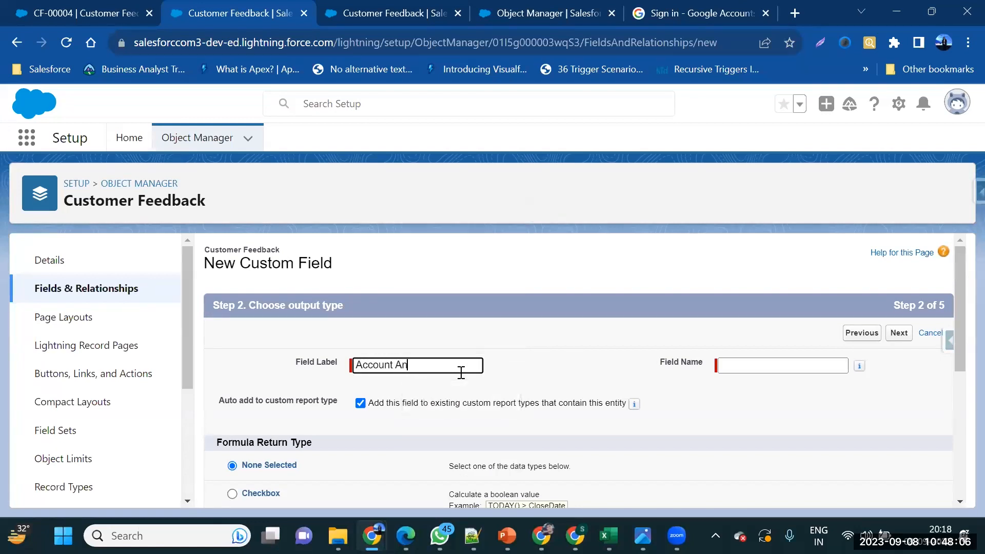
text(nual revenue)
key(Tab)
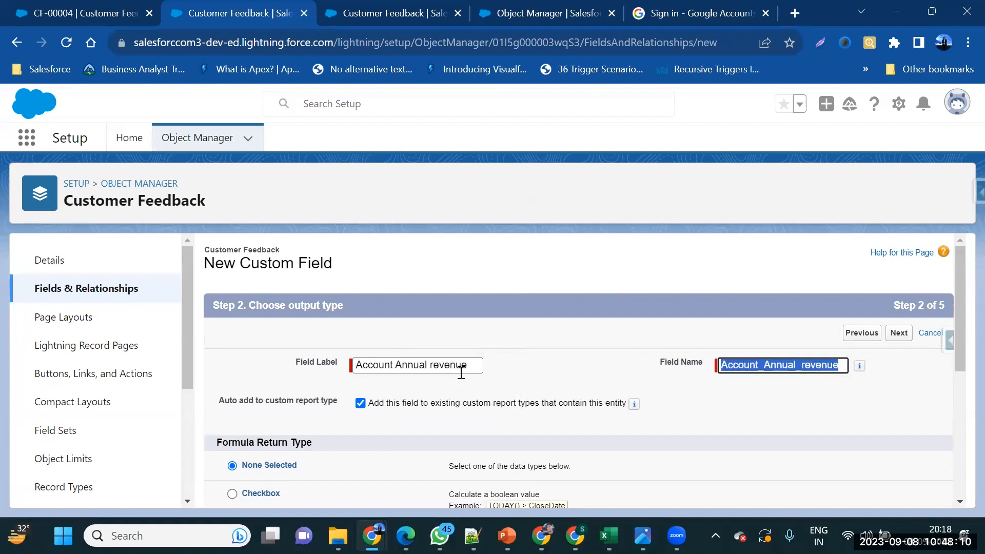
click(608, 386)
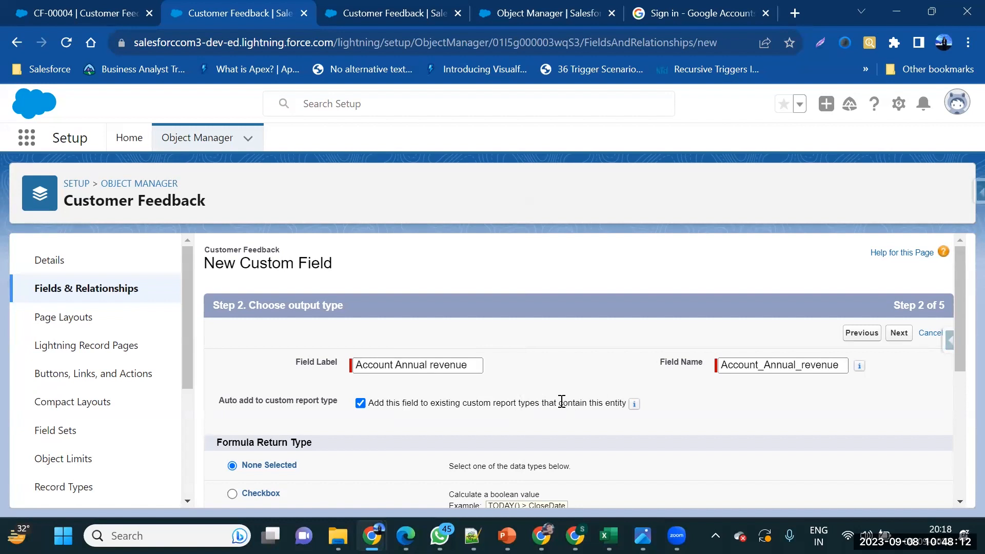
scroll(564, 402, down, 2)
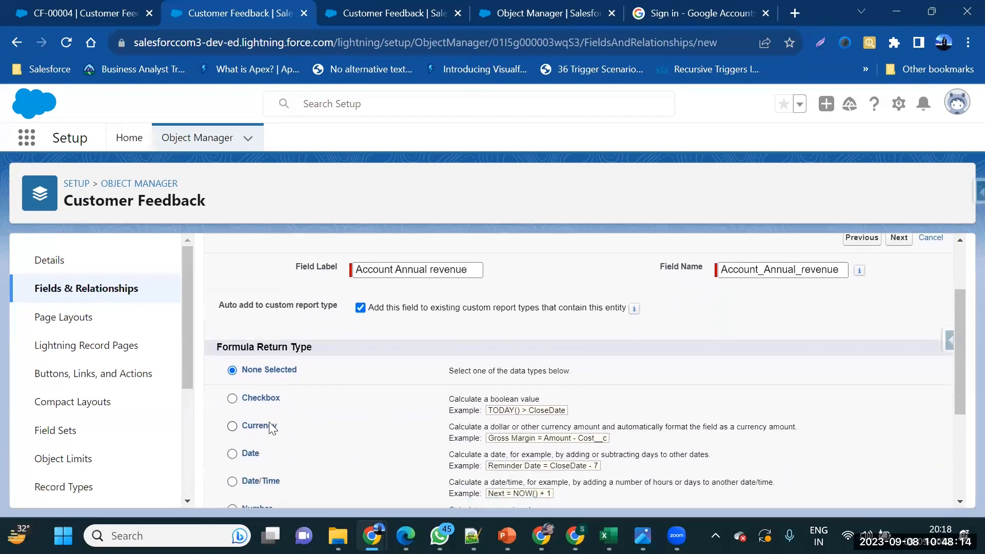
drag(356, 271, 479, 271)
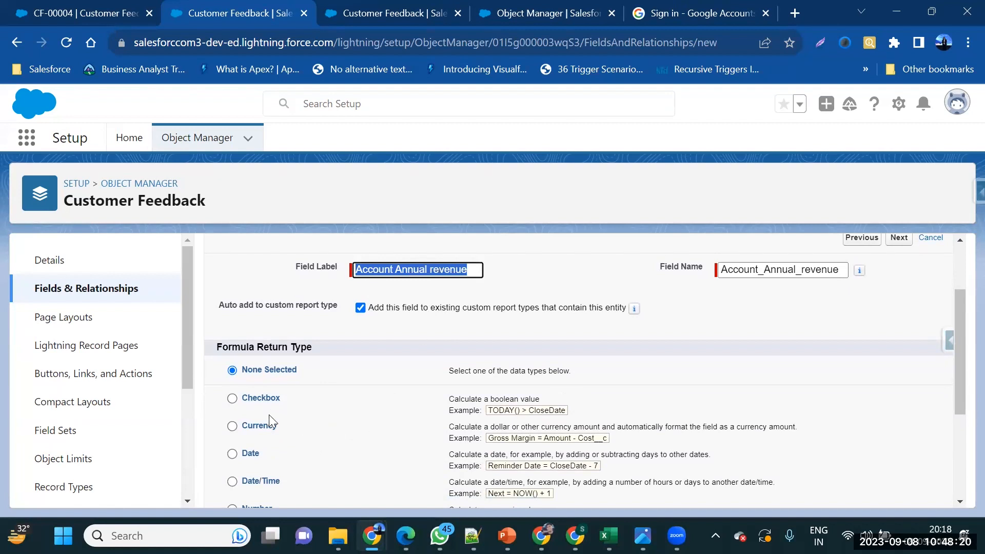
scroll(269, 414, down, 2)
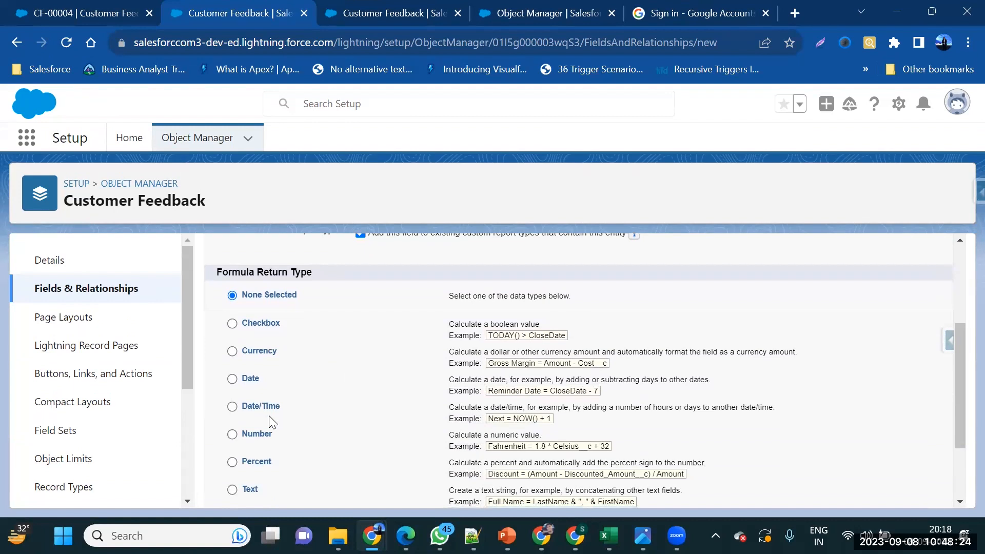
scroll(273, 421, down, 1)
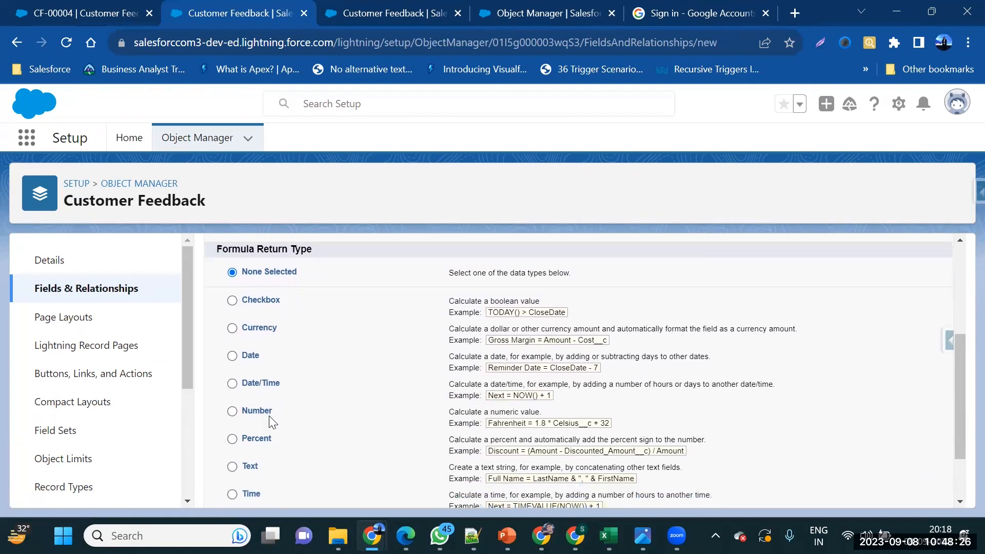
scroll(272, 422, down, 2)
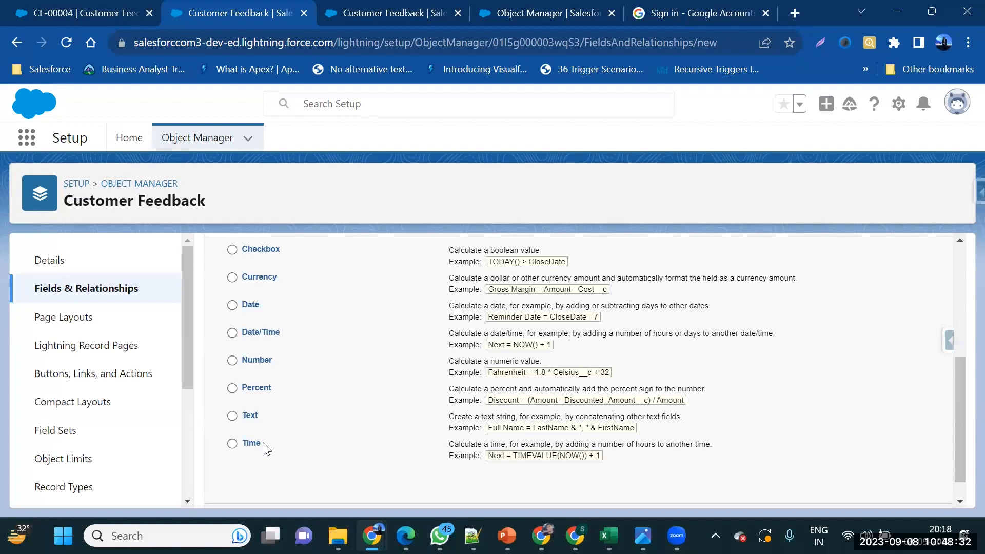
scroll(263, 444, up, 7)
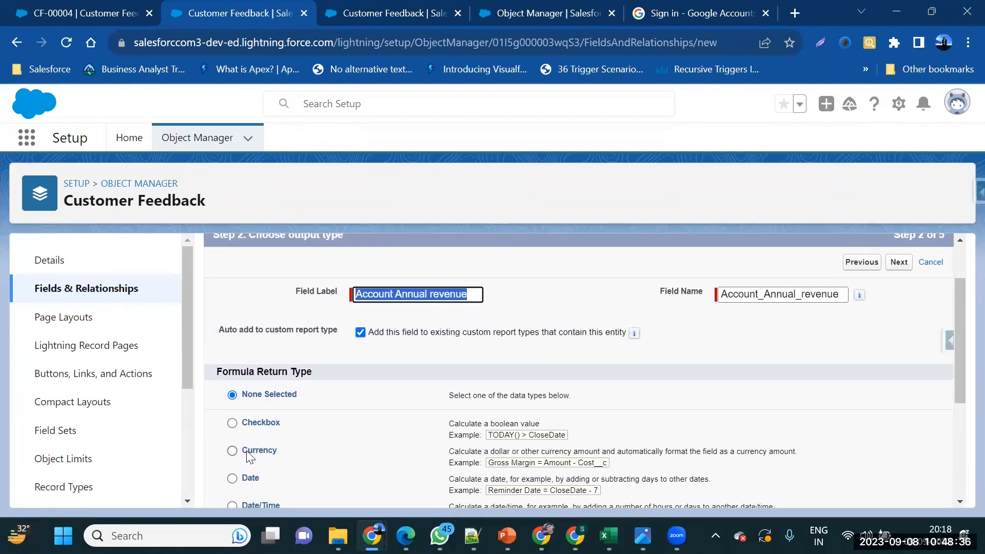
click(247, 451)
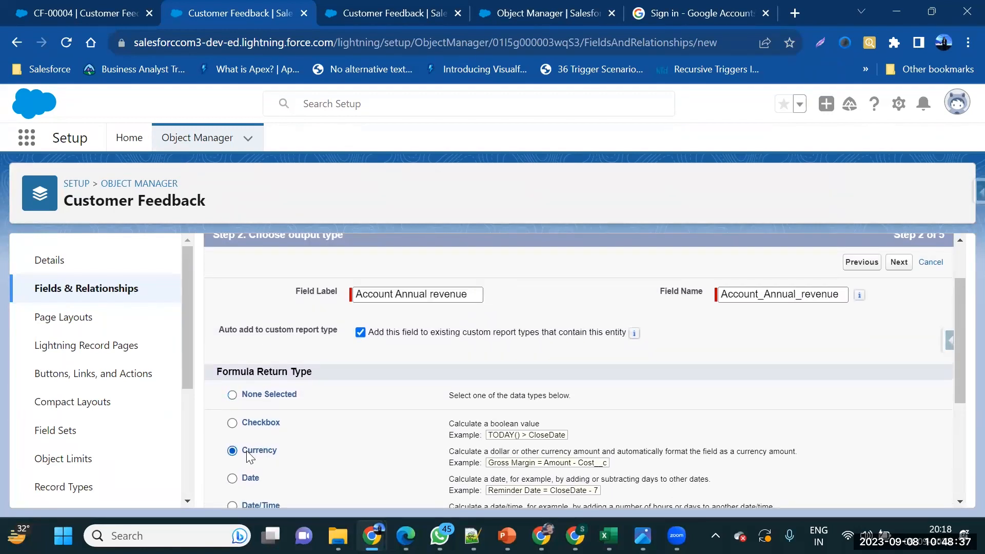
click(898, 262)
Open the Insert Field picker for the Account Annual revenue formula
scroll(619, 337, down, 2)
scroll(619, 336, up, 2)
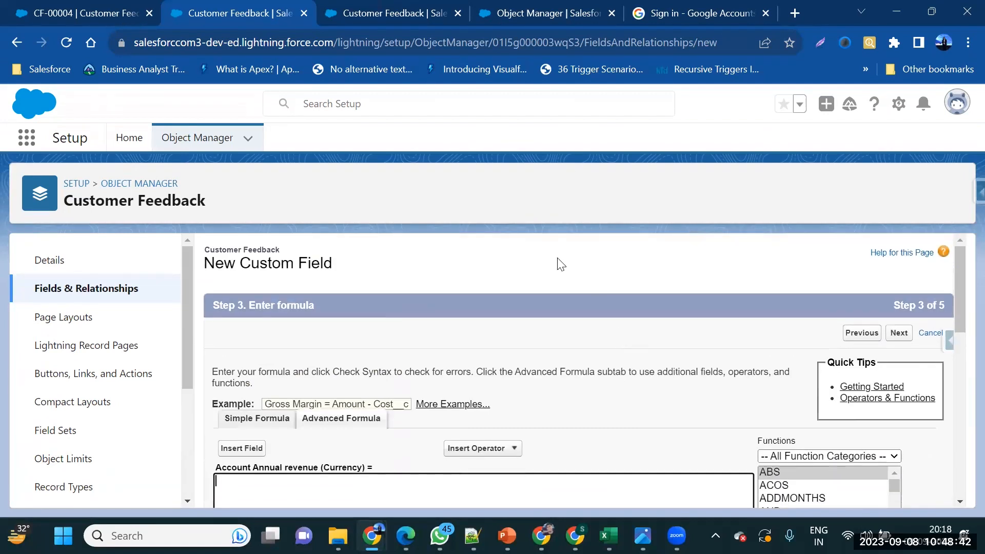
scroll(514, 326, down, 2)
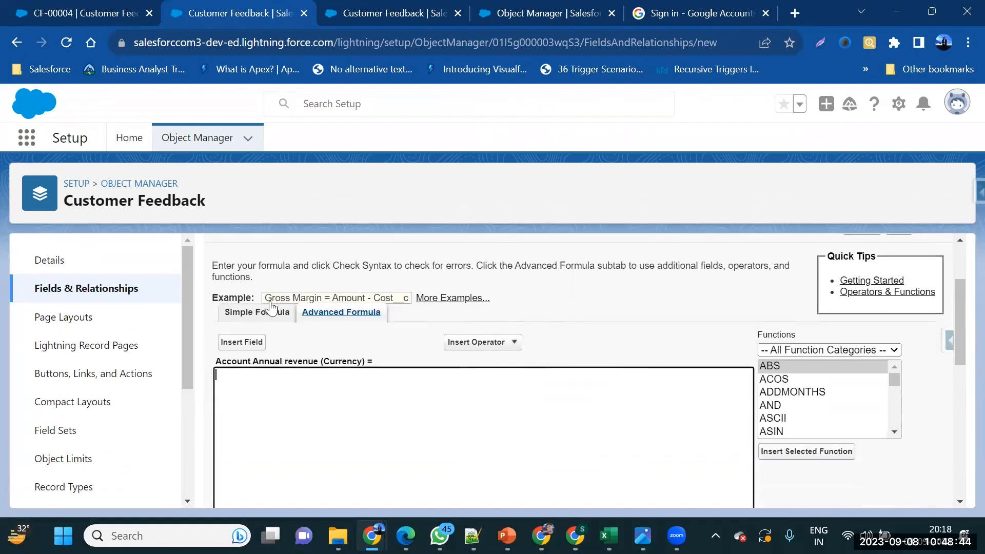
click(250, 342)
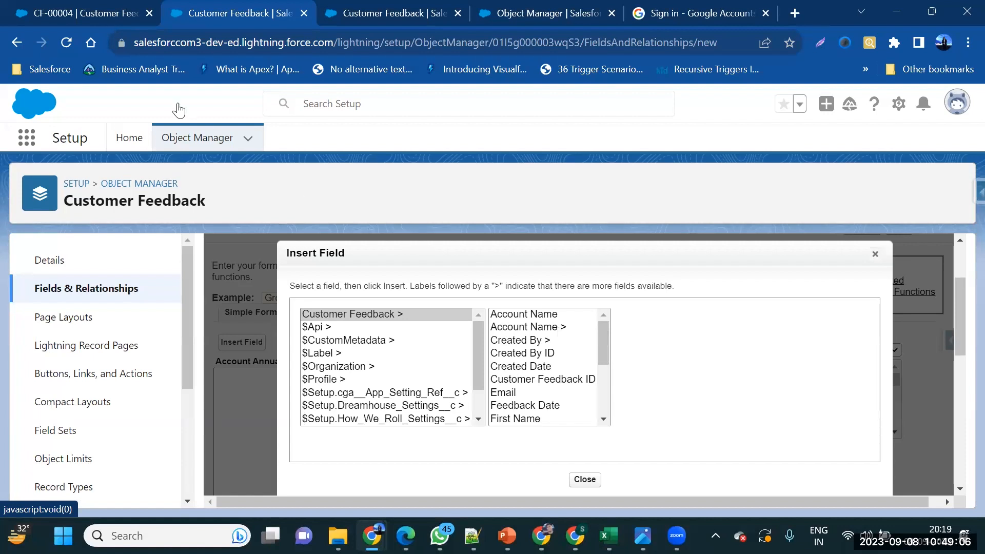
click(21, 13)
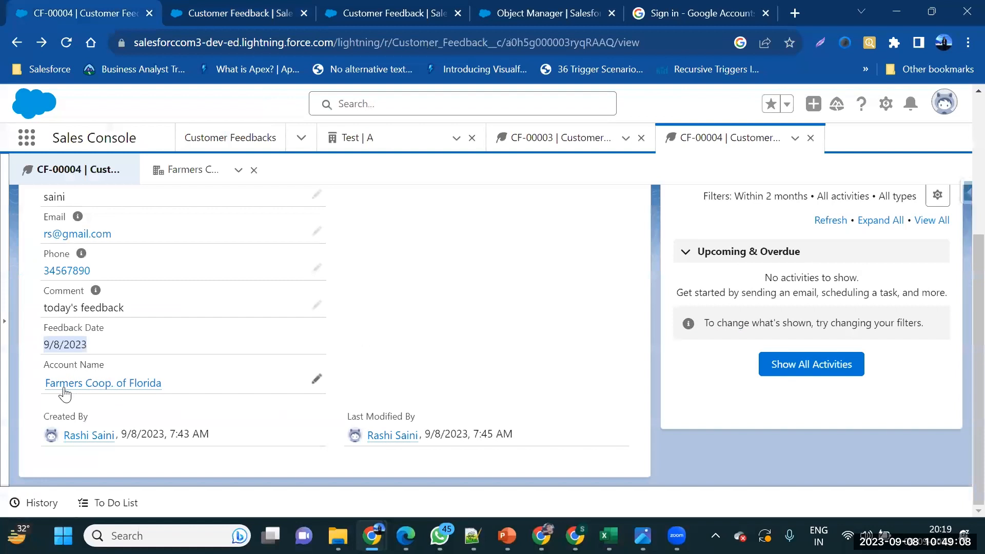
mouse_move(89, 392)
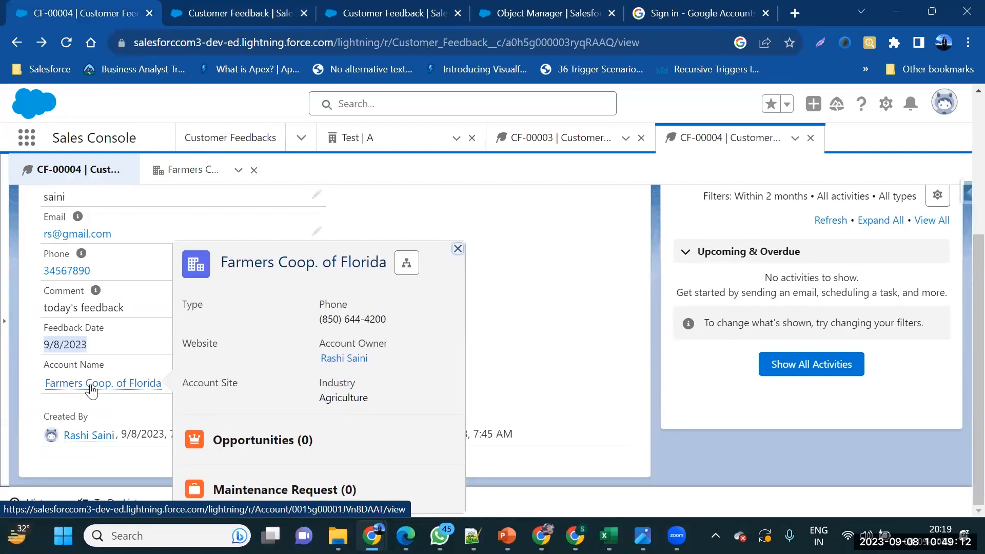
click(177, 19)
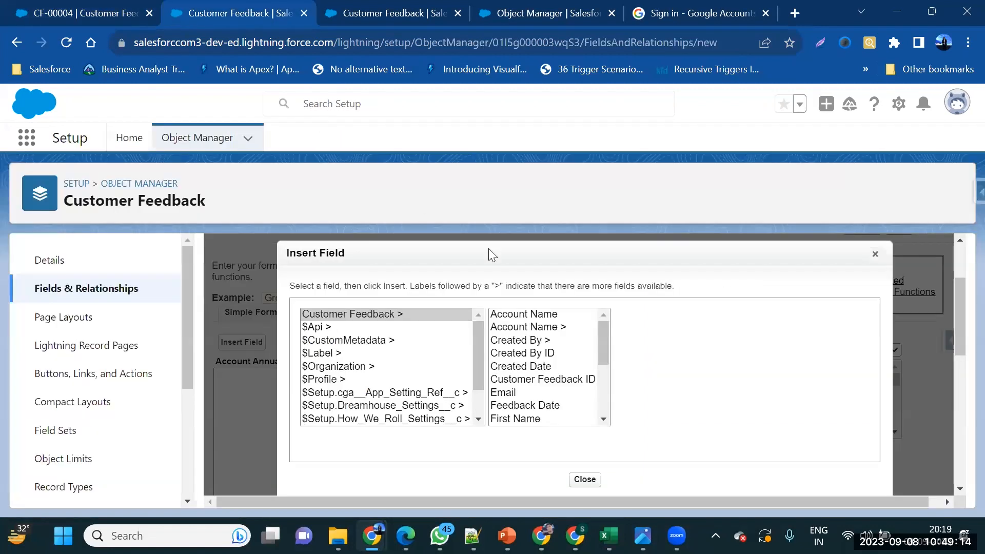
Show the related Account's fields in the picker, briefly checking the CF-00004 record
click(537, 328)
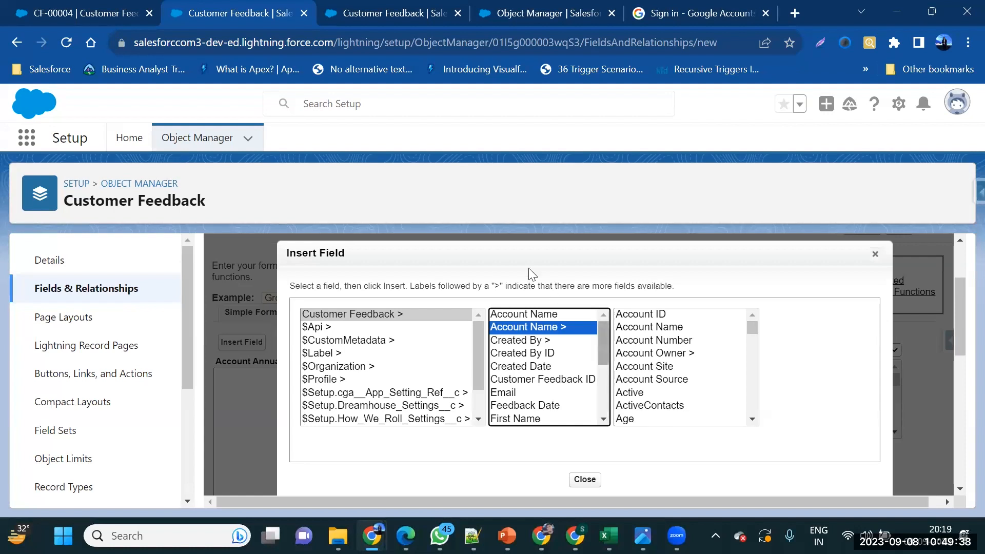
click(133, 8)
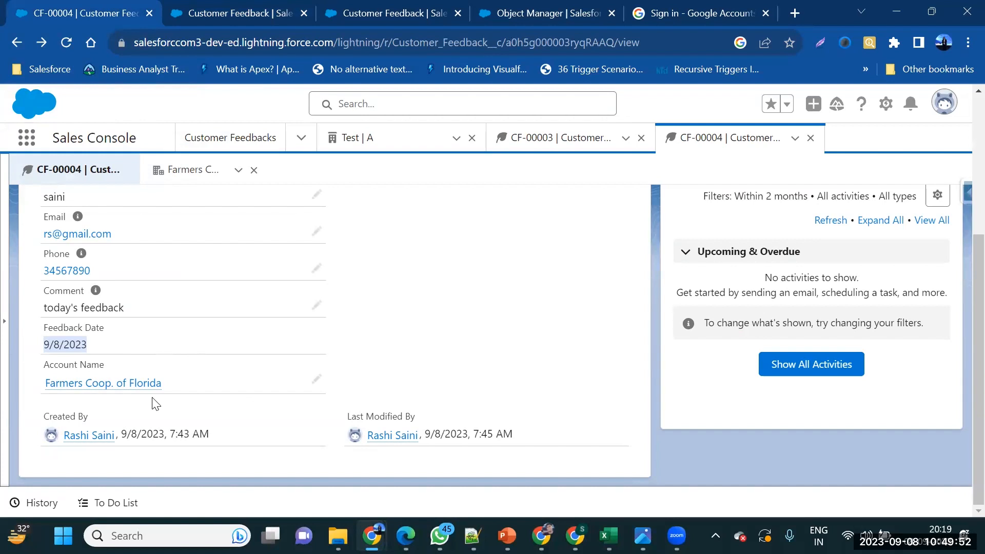
click(192, 7)
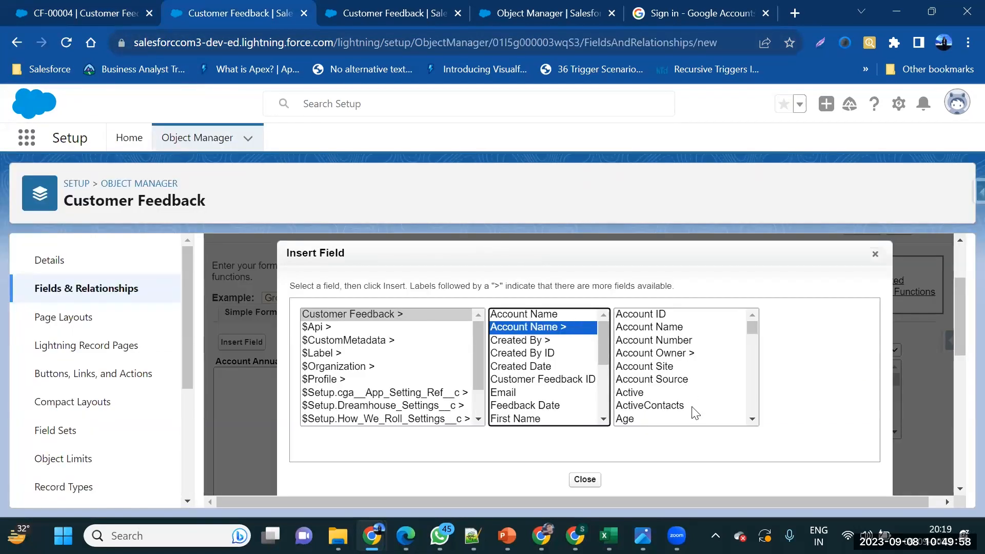
Select the Account's Annual Revenue (Currency) field in the field picker
scroll(655, 393, down, 1)
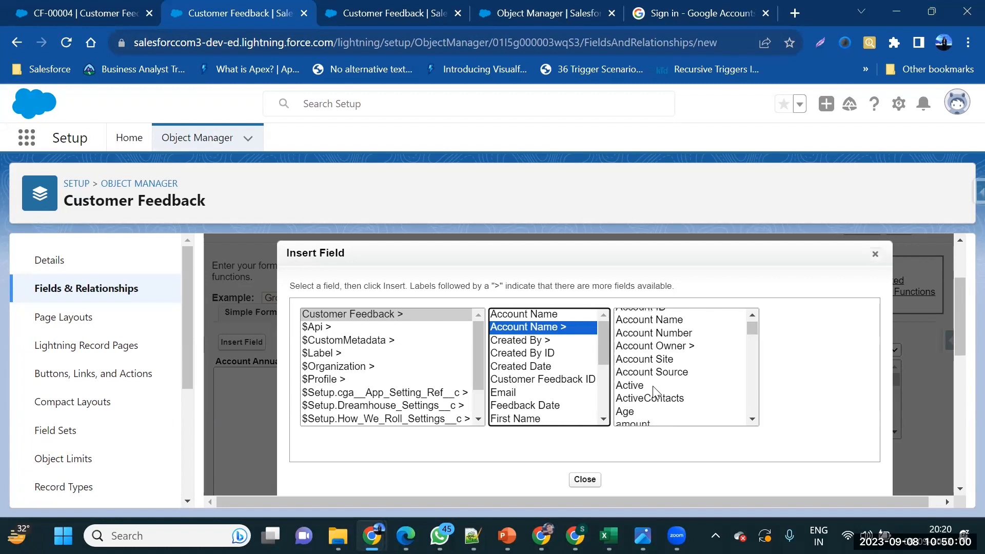
scroll(655, 392, down, 3)
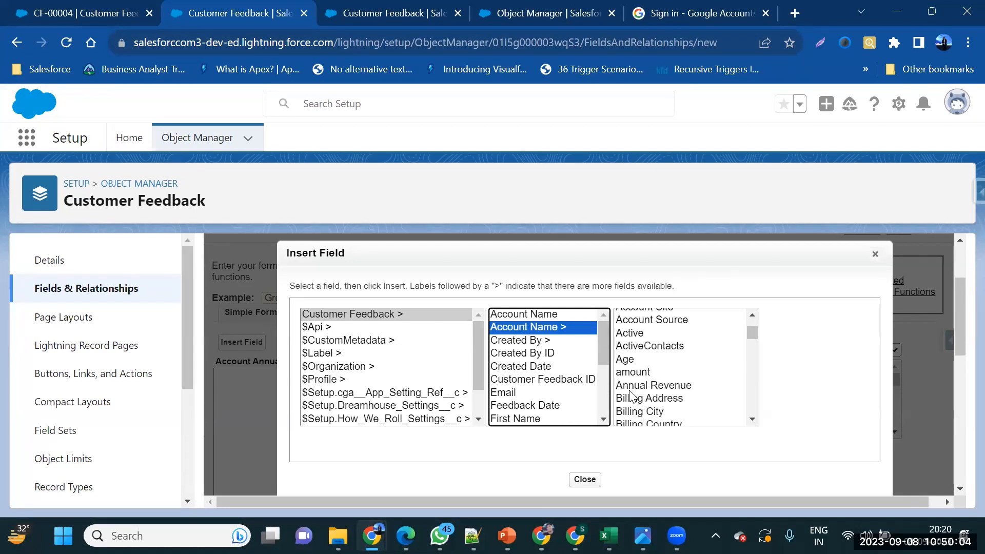
scroll(664, 369, up, 2)
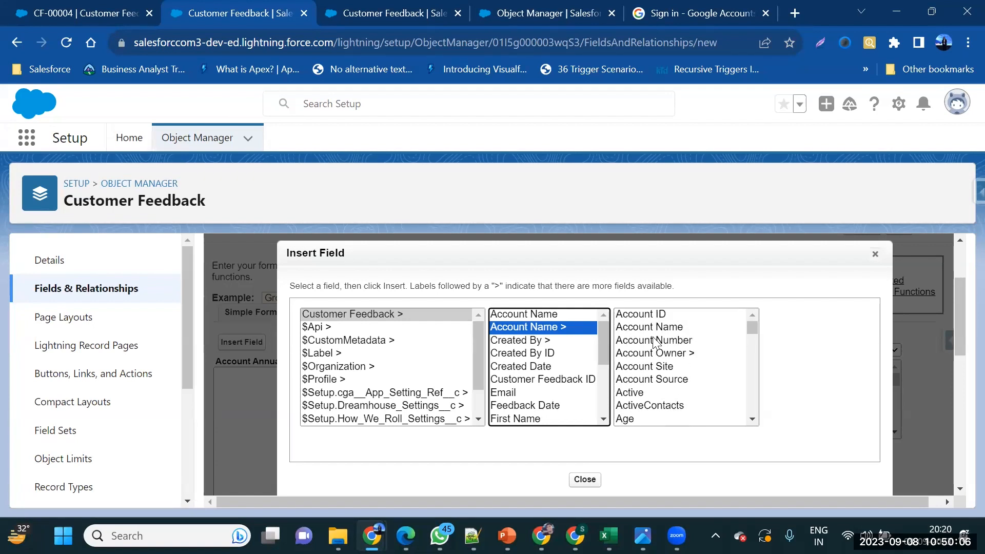
scroll(654, 338, down, 3)
scroll(655, 342, down, 7)
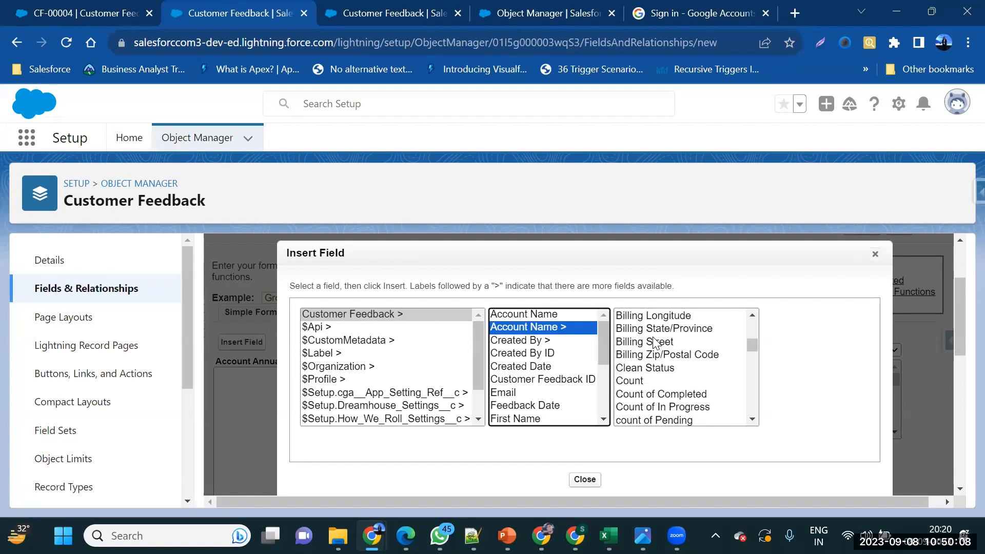
scroll(655, 343, down, 7)
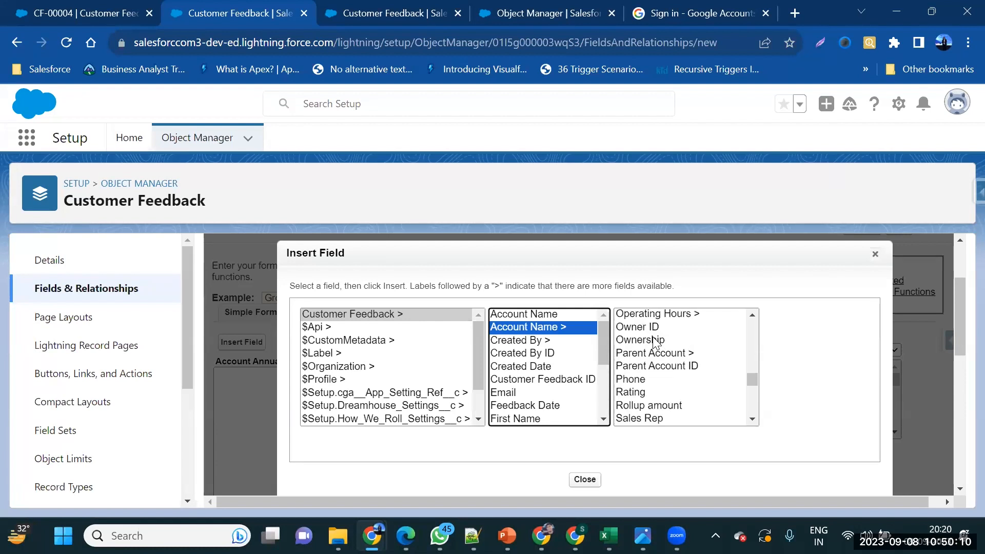
scroll(654, 342, down, 6)
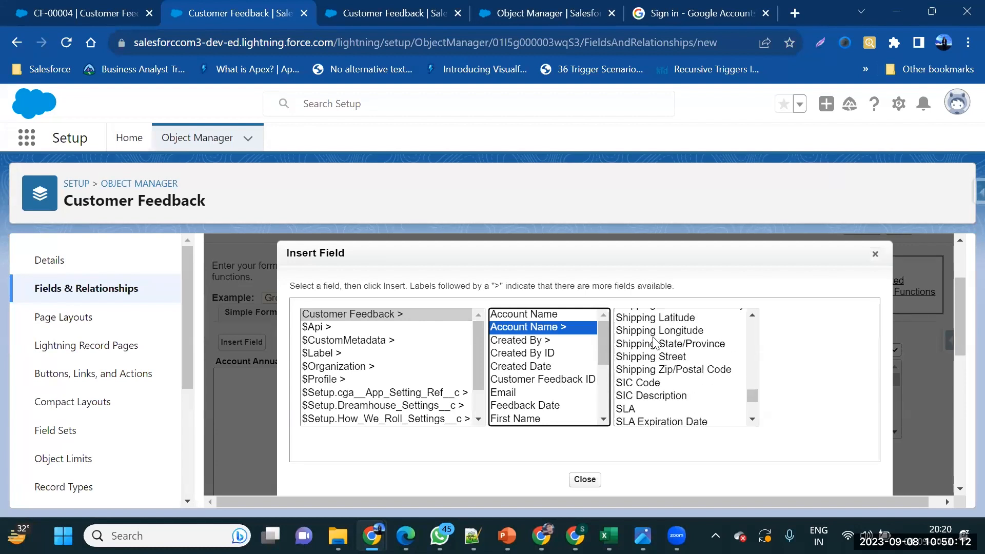
scroll(653, 338, up, 20)
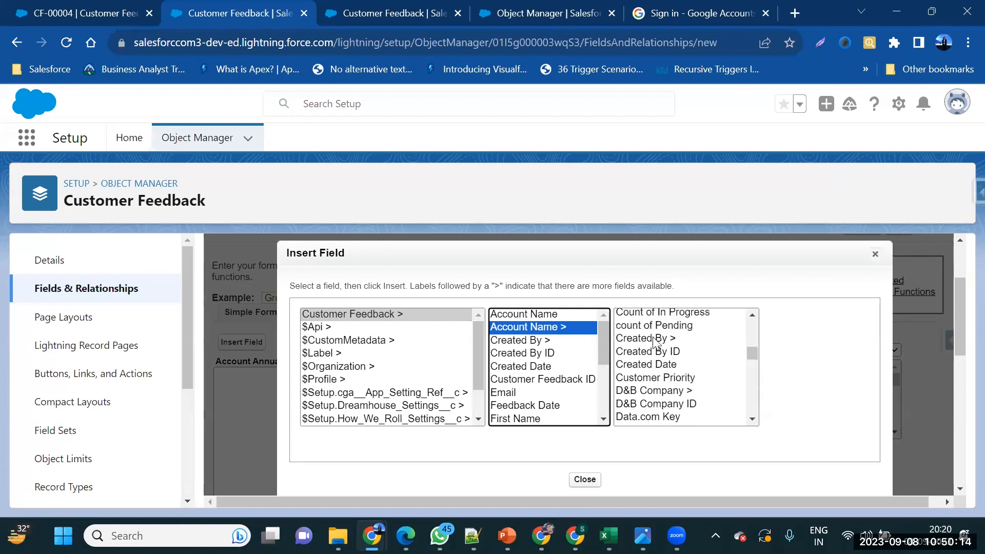
scroll(655, 342, down, 4)
scroll(661, 374, up, 4)
scroll(666, 405, down, 2)
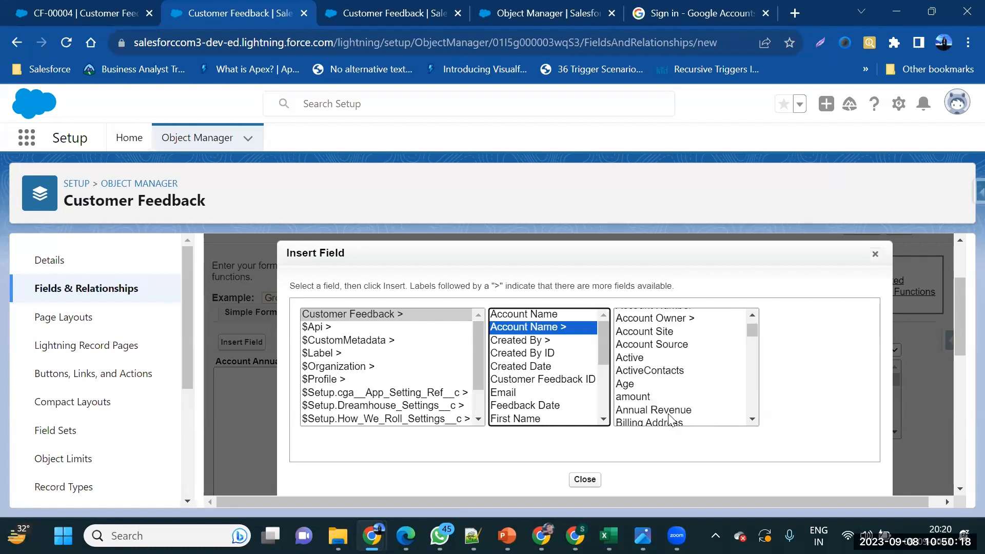
click(638, 402)
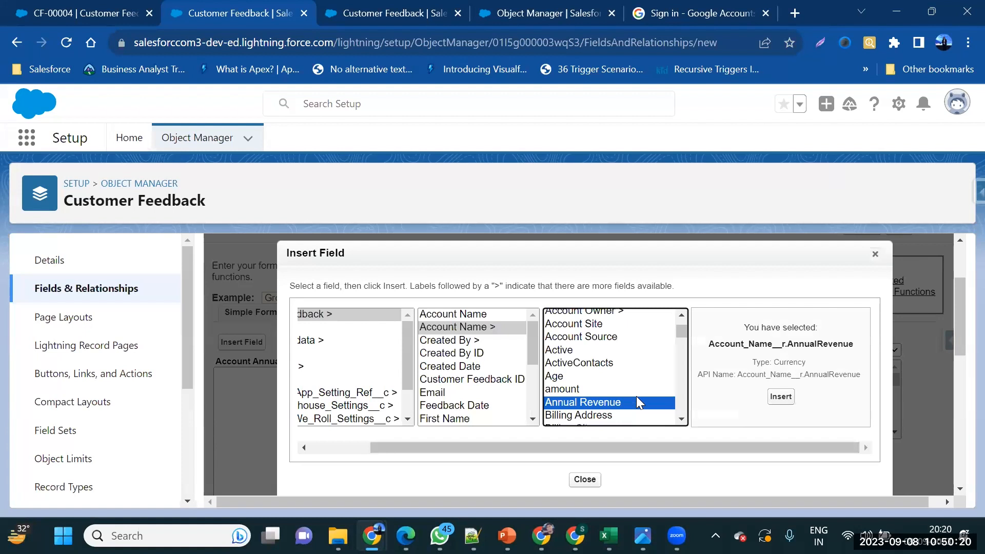
Insert Account_Name__r.AnnualRevenue into the Account Annual revenue formula and review the reference
click(785, 397)
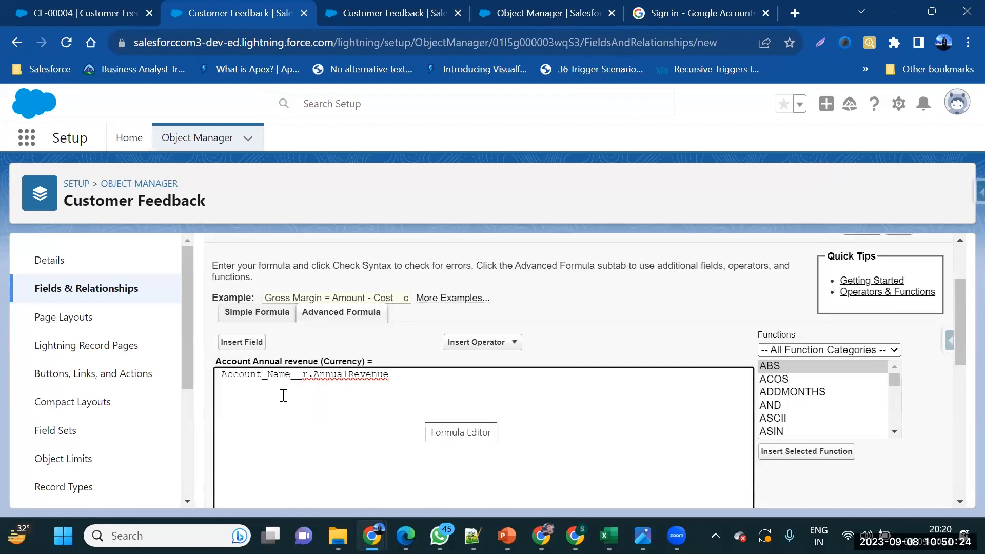
double_click(310, 375)
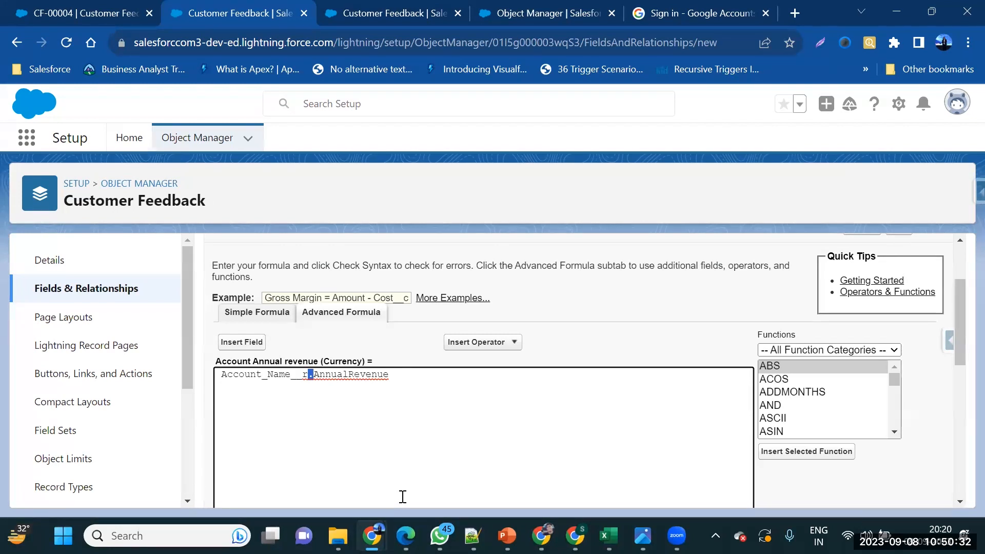
click(277, 412)
double_click(236, 373)
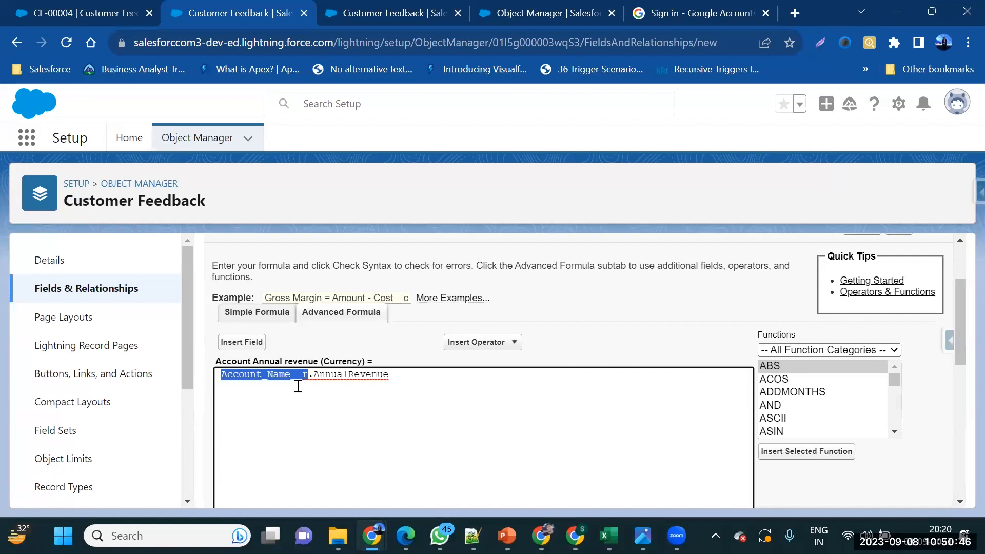
click(333, 383)
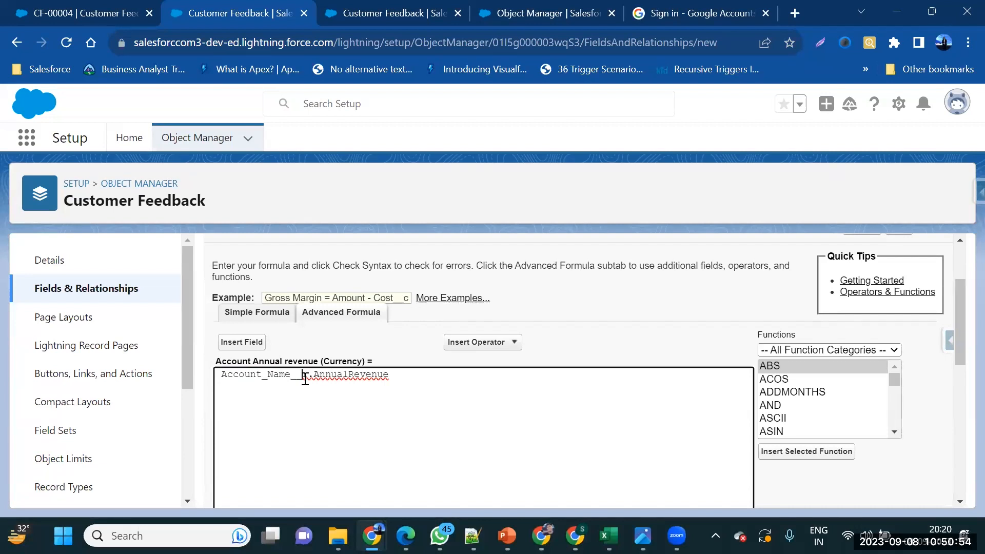
scroll(305, 377, up, 5)
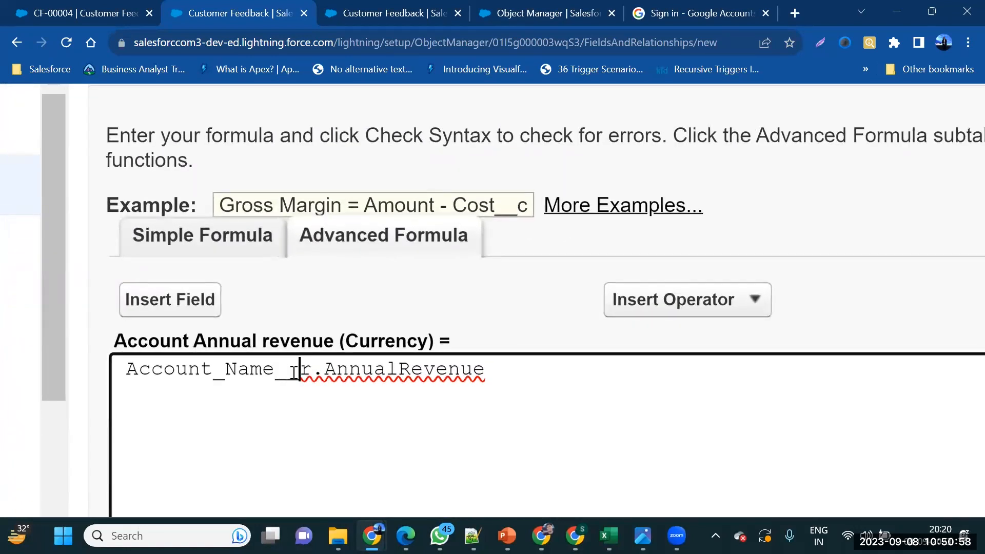
scroll(294, 371, down, 3)
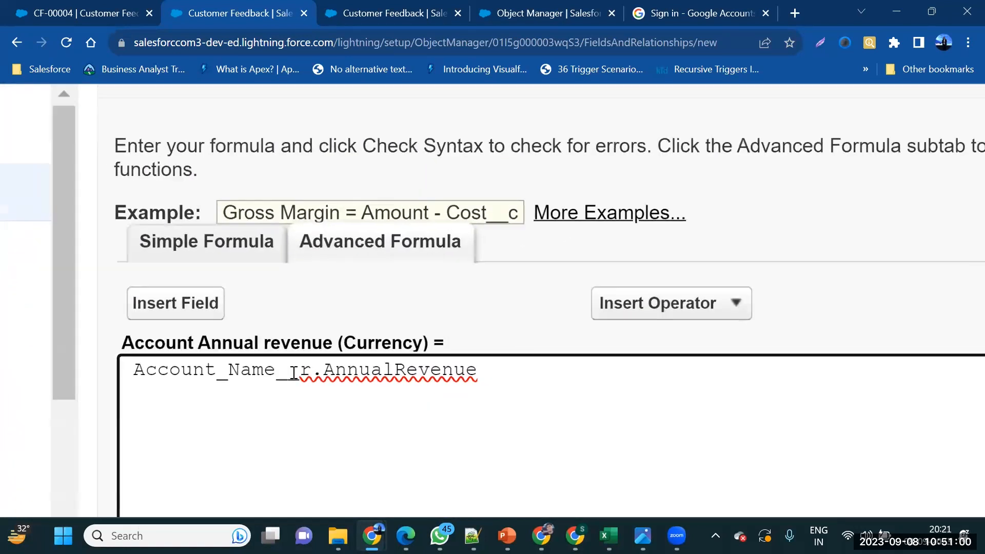
scroll(295, 372, down, 5)
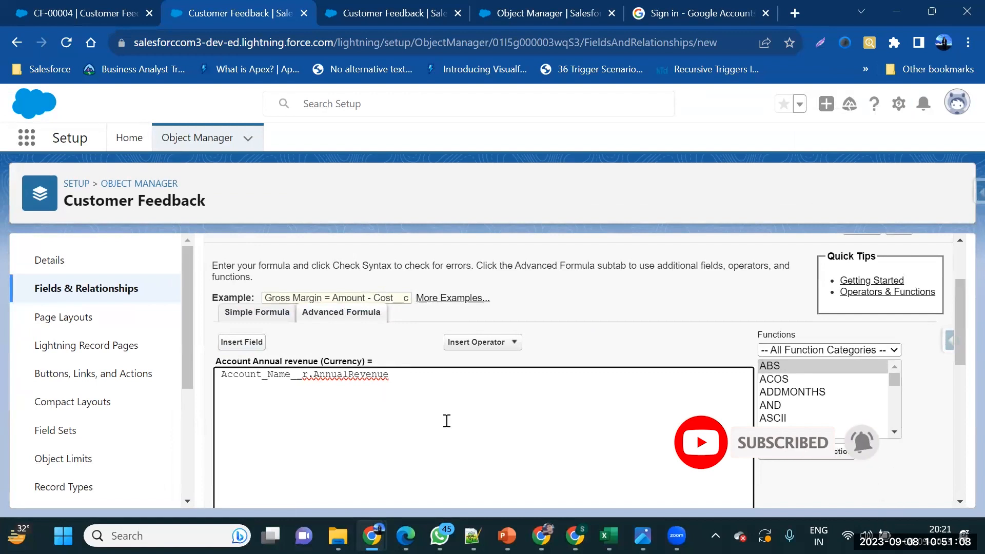
scroll(447, 420, down, 1)
scroll(447, 420, down, 5)
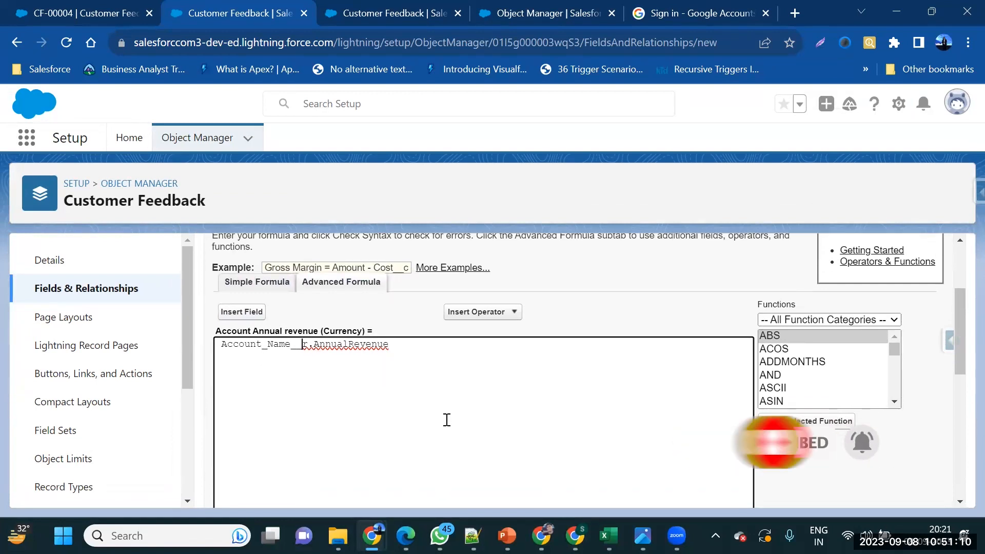
scroll(447, 419, down, 2)
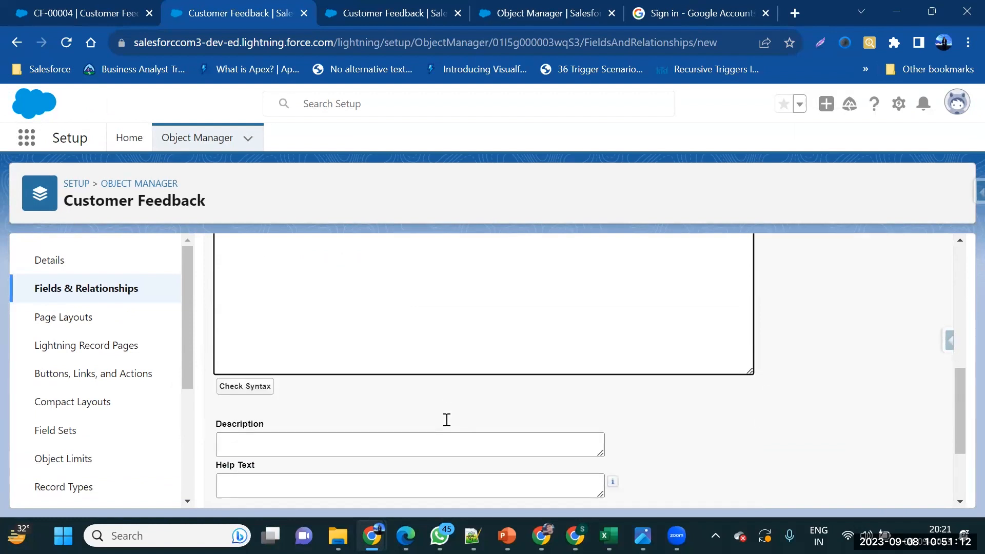
Run a syntax check on the Account Annual revenue formula
click(254, 390)
scroll(254, 390, down, 8)
scroll(255, 390, up, 6)
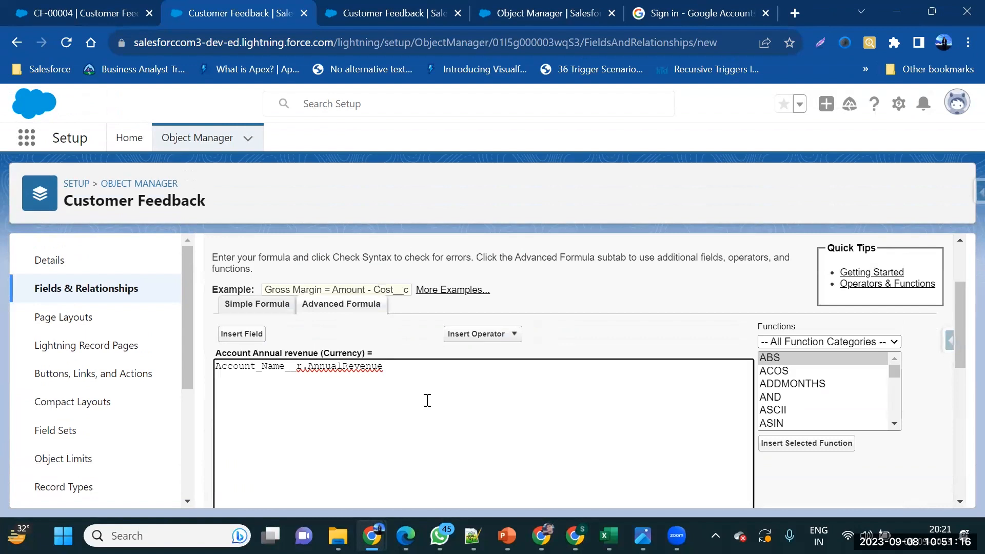
scroll(426, 400, down, 6)
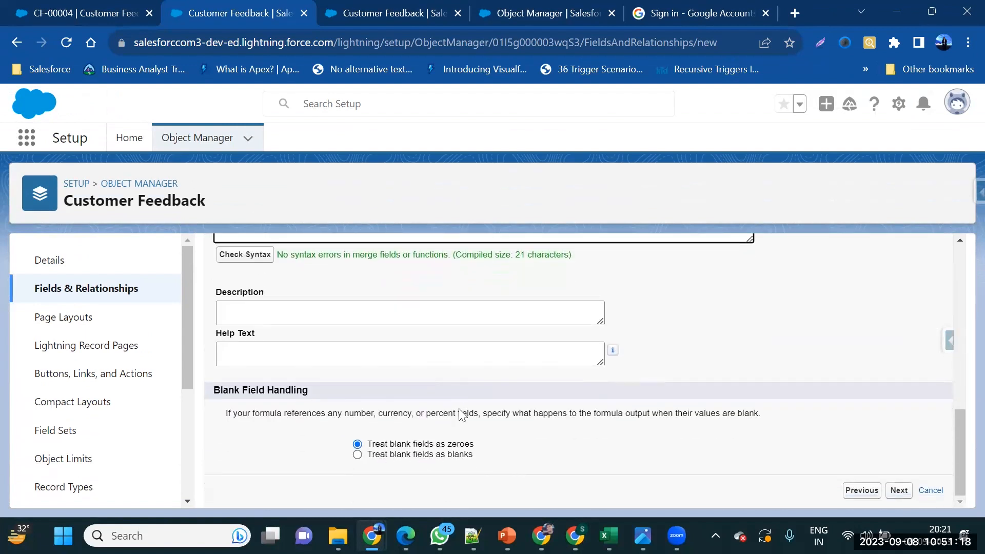
Add help text 'Annual Revenue of Account' and save the field with default security and layouts
click(388, 356)
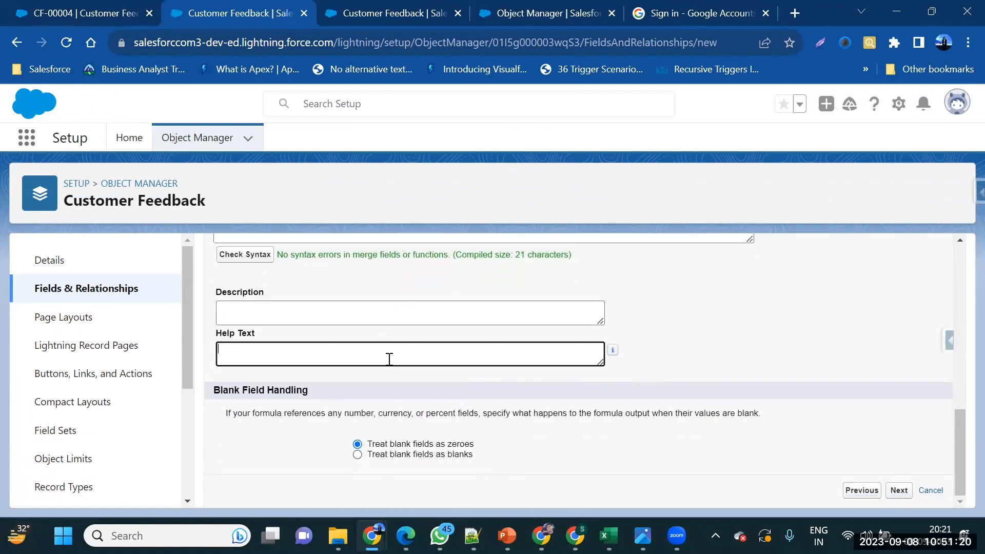
text(Annua)
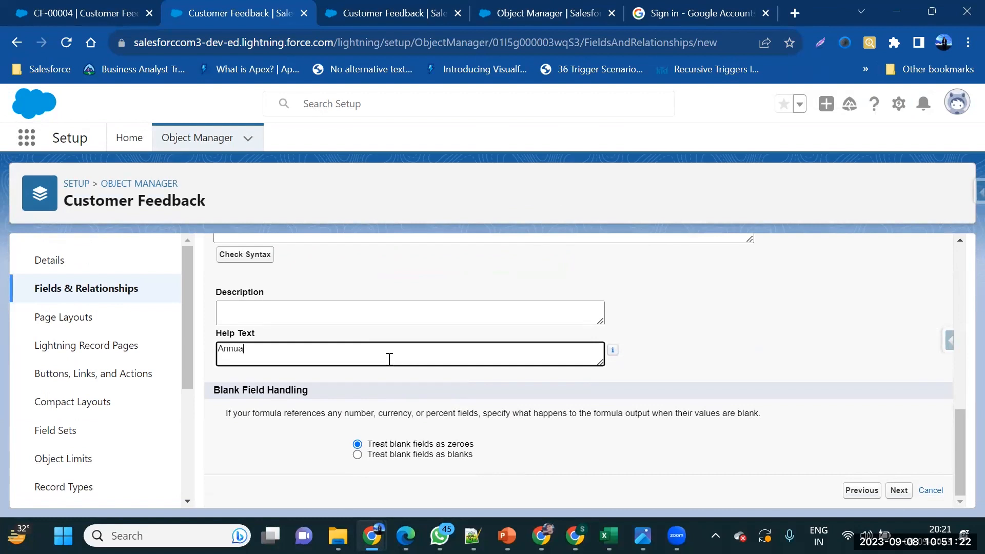
text(l Revenue of Account)
click(899, 493)
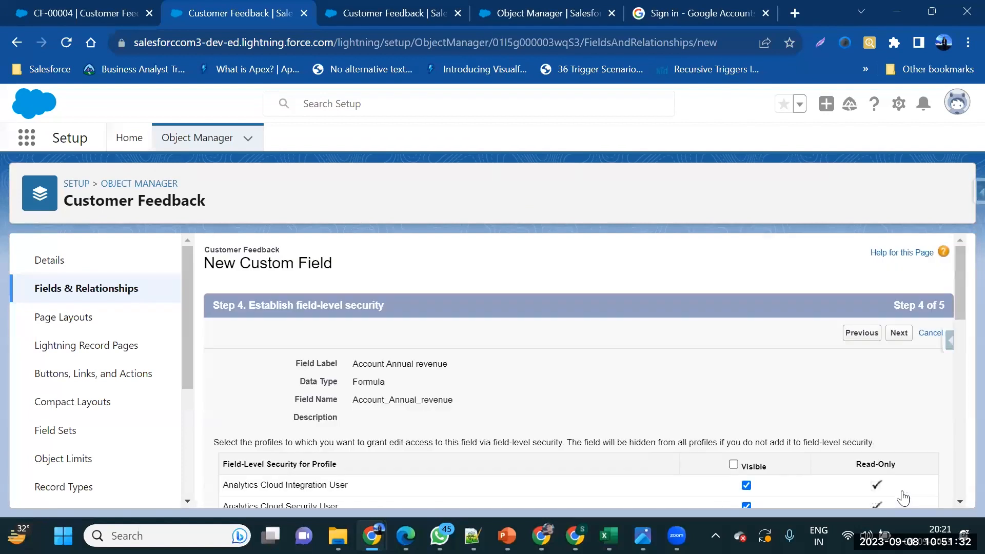
click(898, 340)
click(897, 337)
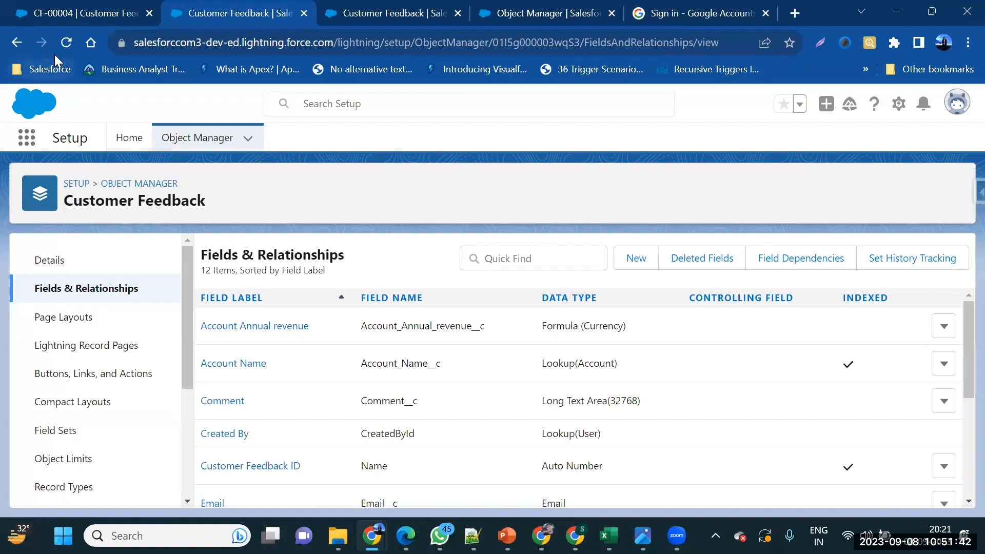
Reload CF-00004, confirm Account Annual revenue shows $900,750,000.00, and start editing Account Name
click(74, 9)
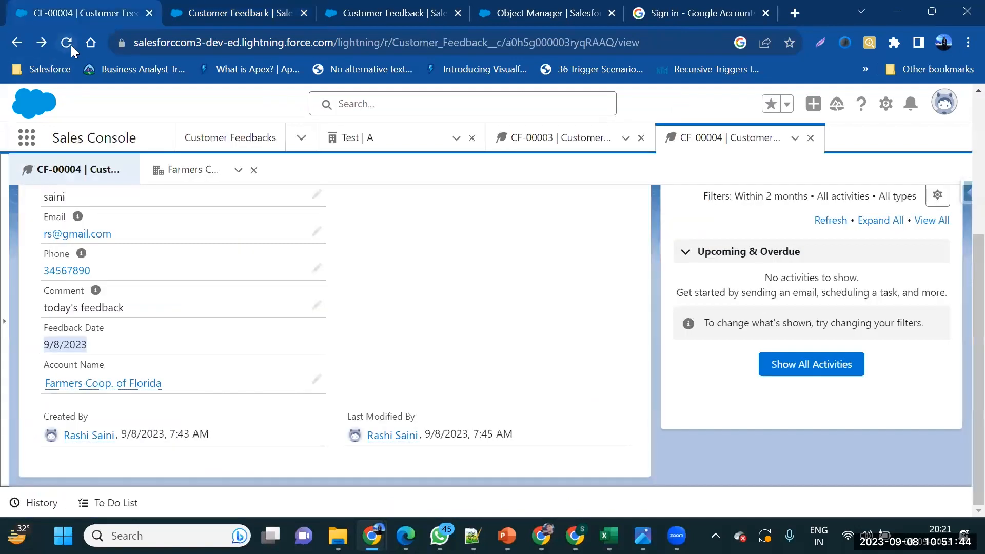
click(71, 45)
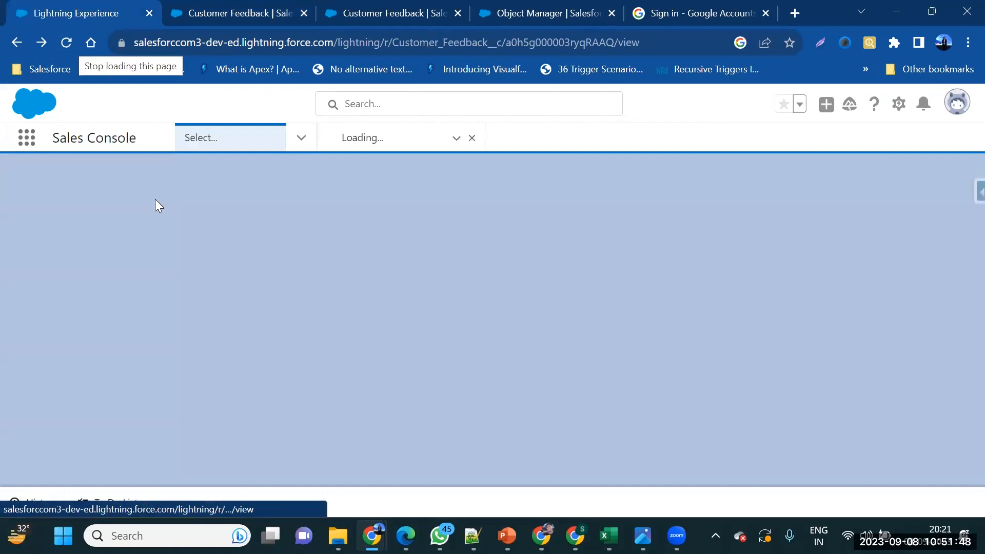
scroll(194, 329, down, 5)
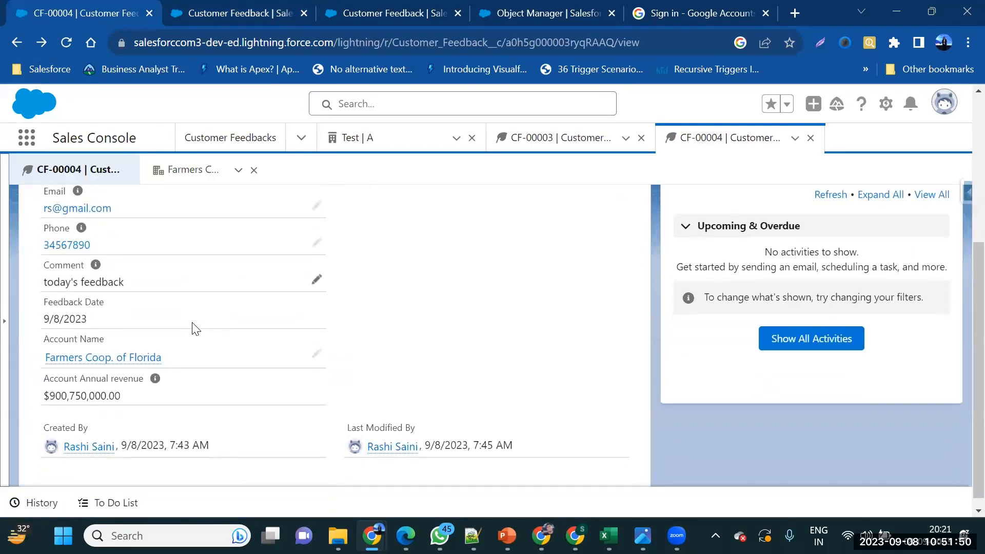
triple_click(131, 406)
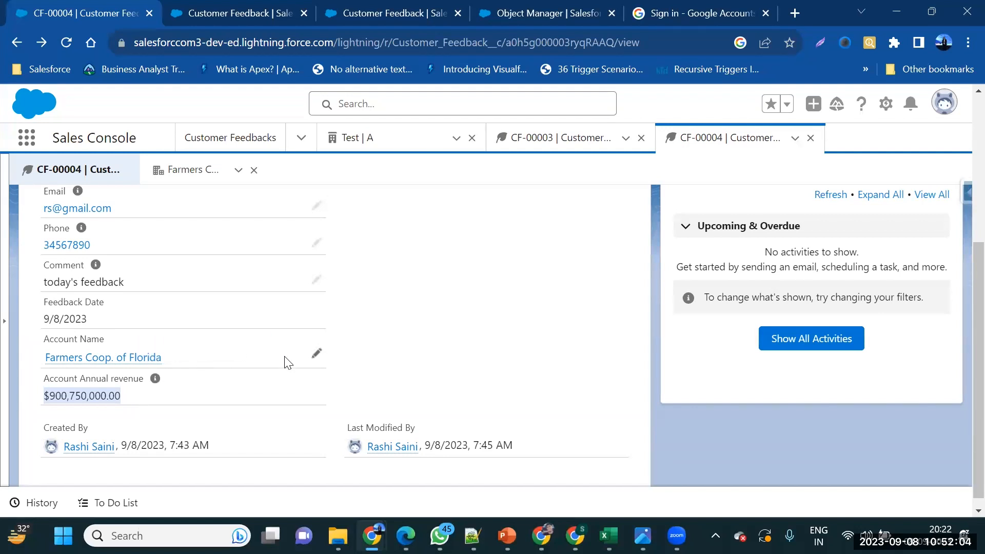
click(315, 361)
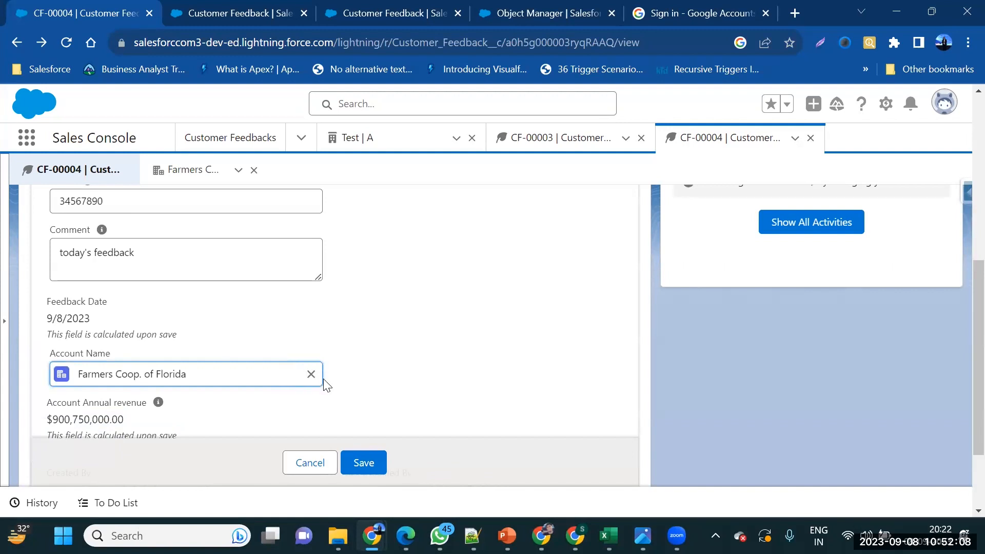
Relink CF-00004 to another recent account, save, and open that account's record
click(311, 377)
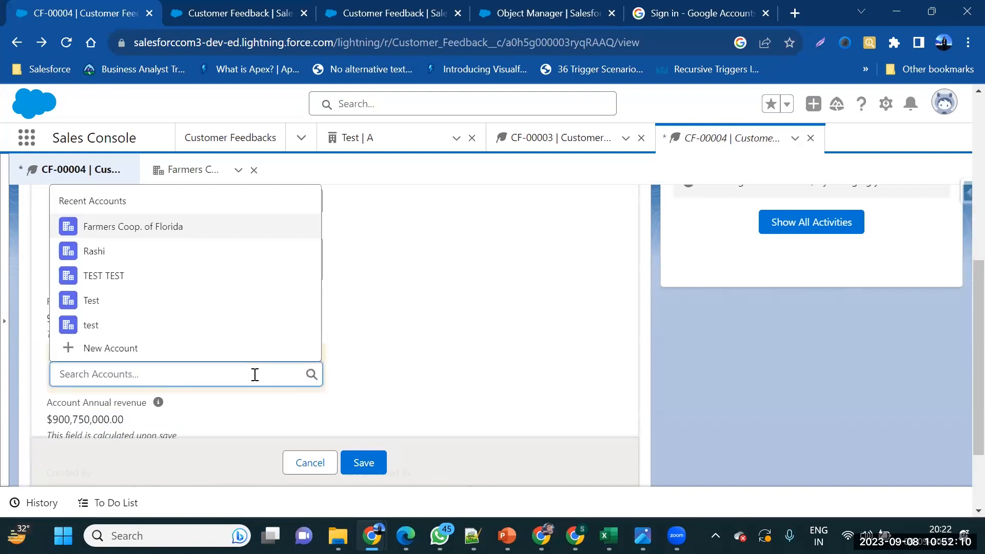
click(185, 256)
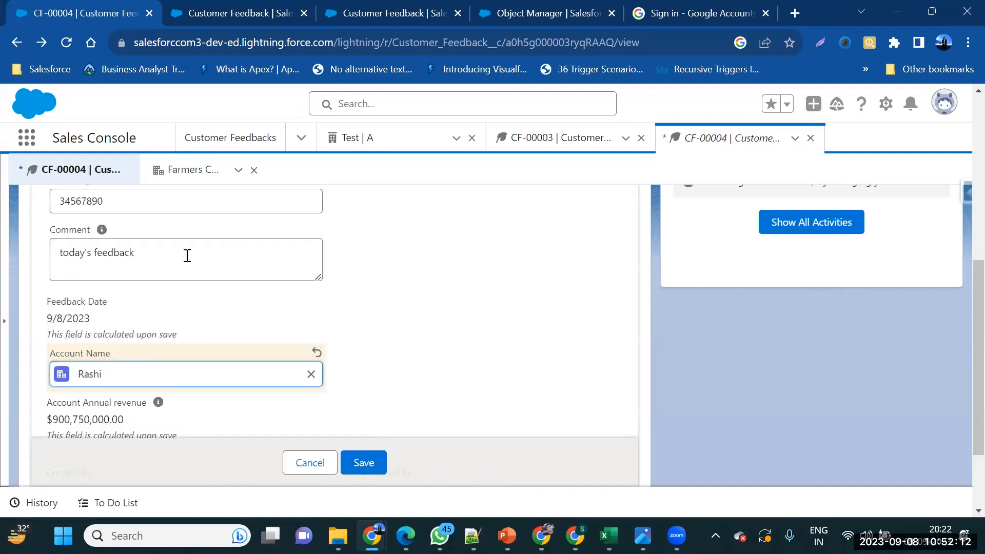
click(375, 470)
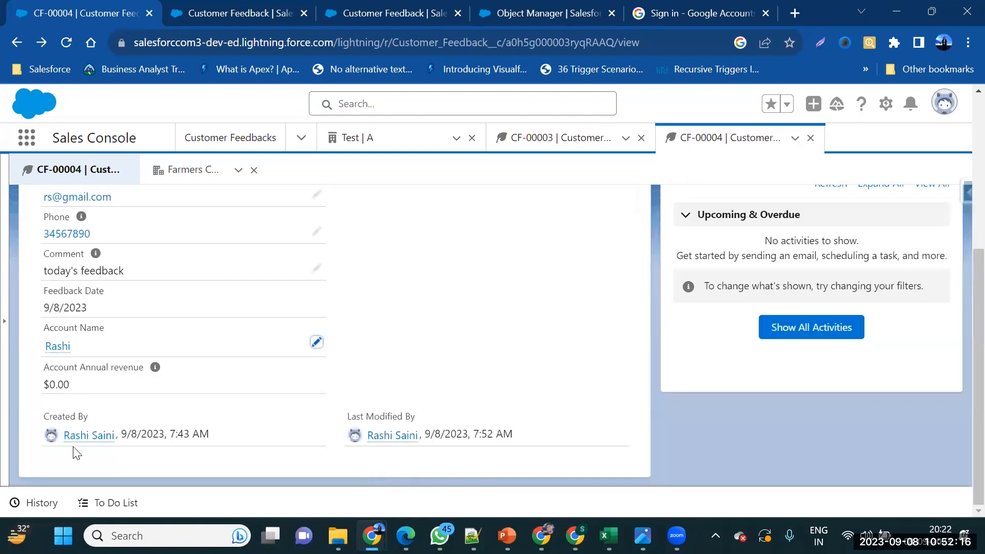
click(55, 353)
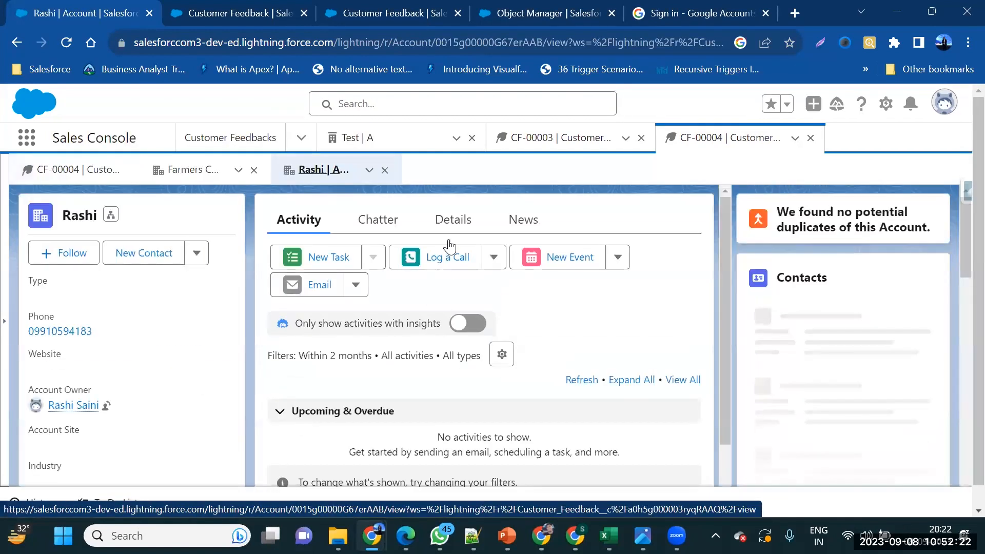
Set the linked account's Annual Revenue to 1234567 and save it
click(448, 234)
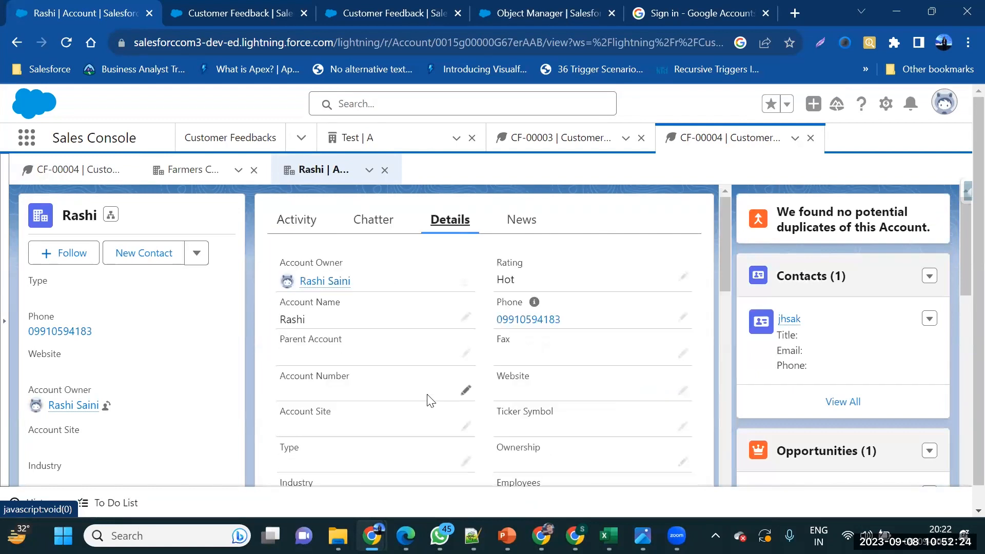
scroll(429, 398, down, 1)
scroll(428, 398, down, 1)
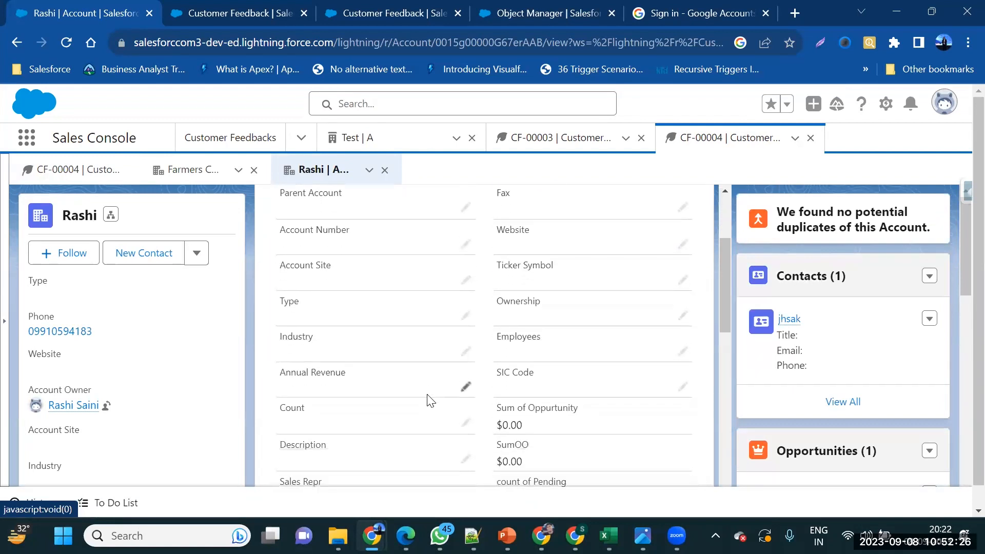
scroll(430, 400, down, 5)
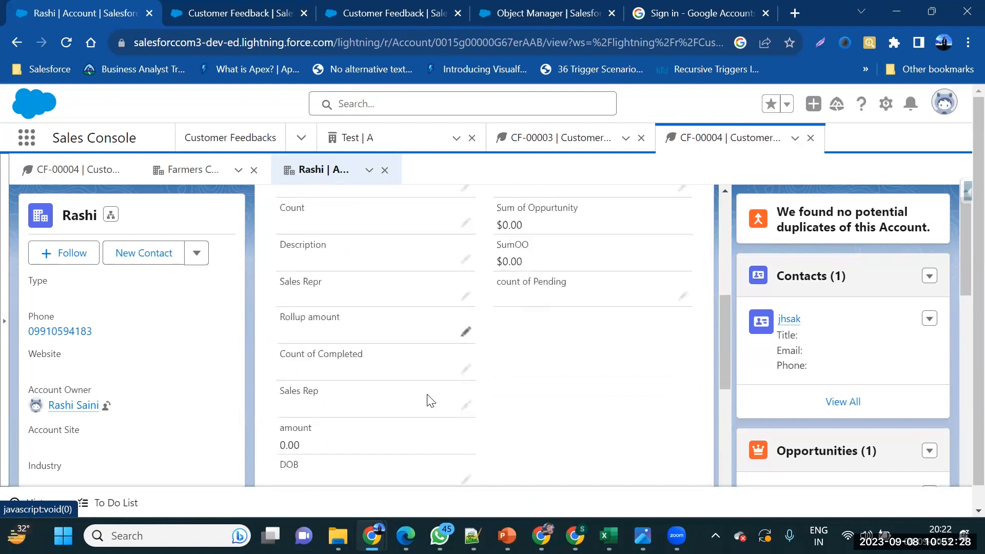
scroll(429, 400, down, 6)
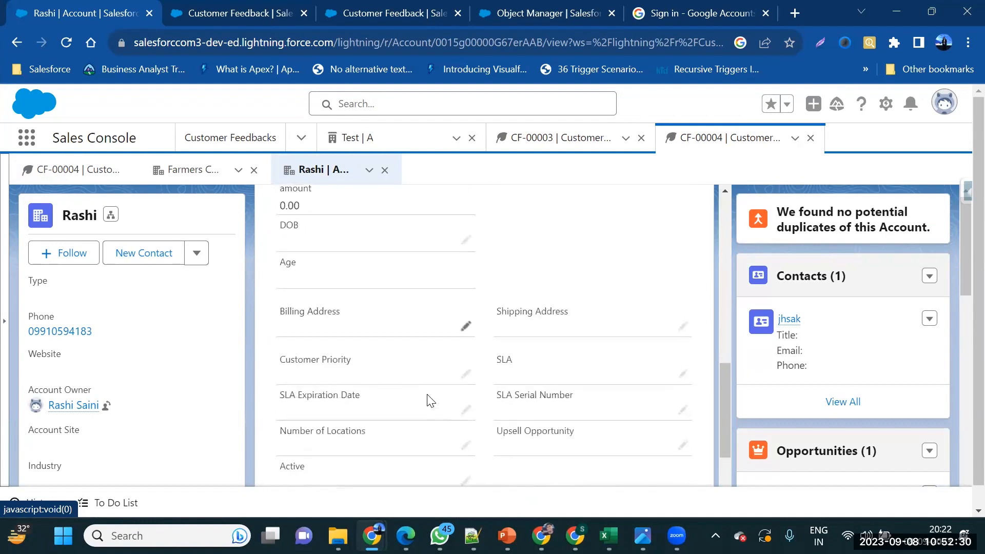
scroll(311, 247, down, 3)
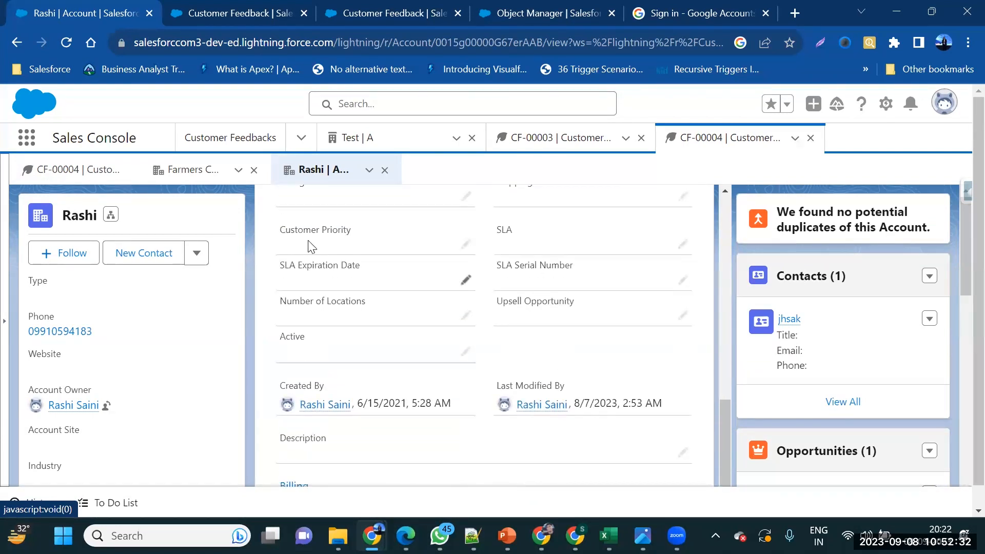
scroll(311, 246, up, 12)
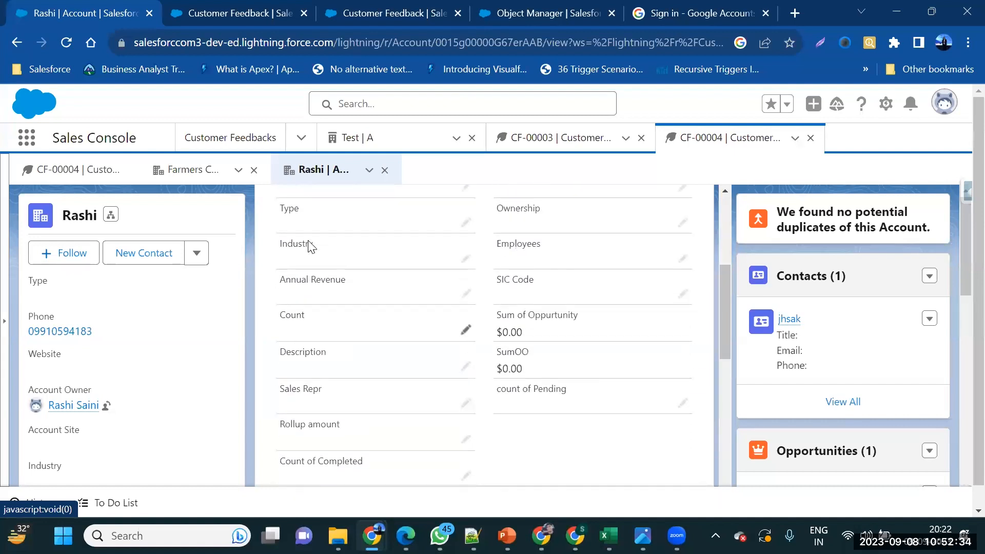
scroll(311, 247, up, 1)
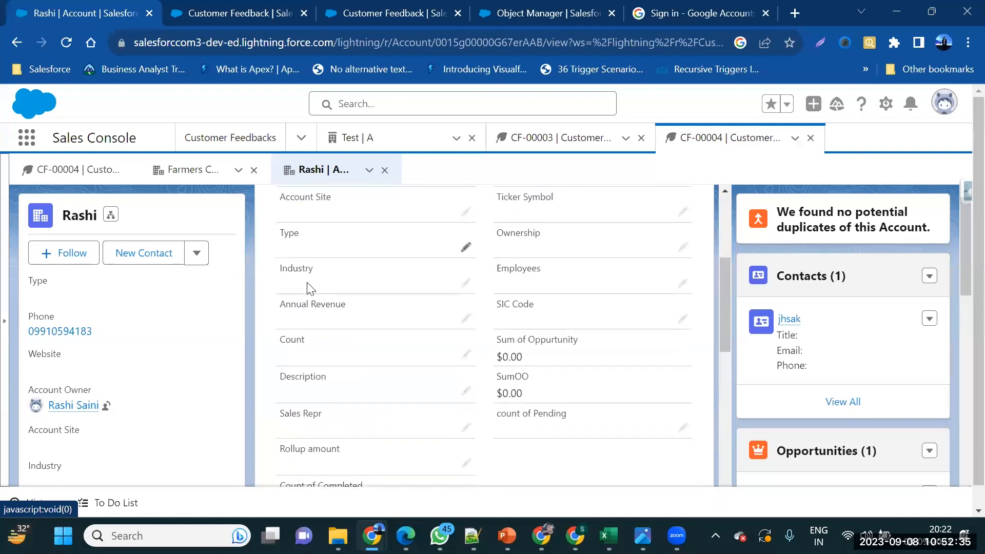
click(465, 320)
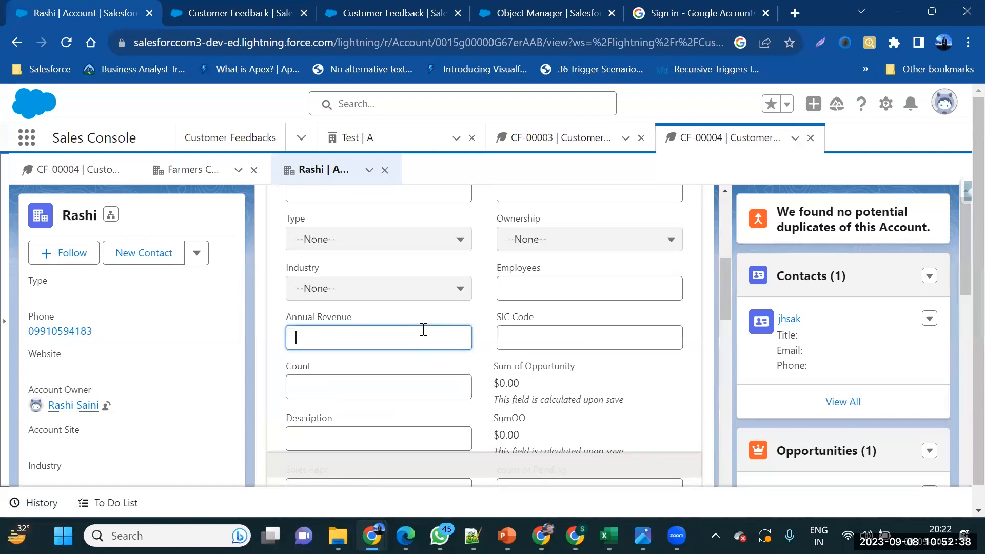
text(1234567)
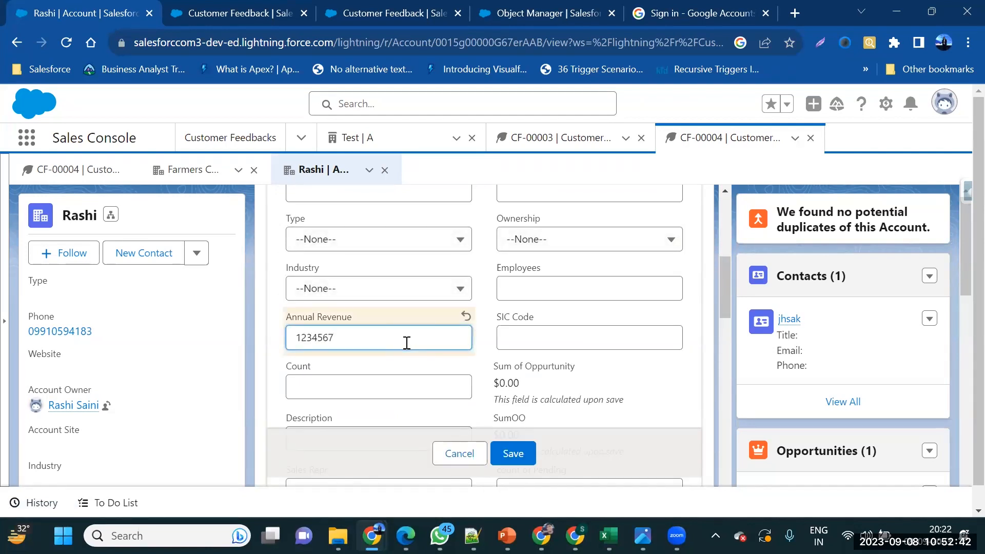
click(513, 465)
click(501, 454)
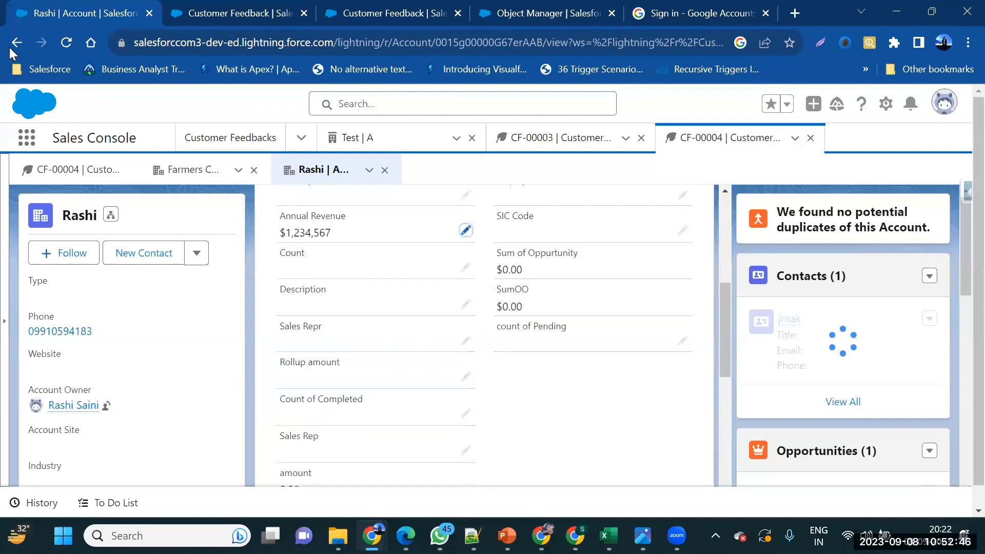
Resave CF-00004 so Account Annual revenue refreshes to $1,234,567.00
click(16, 41)
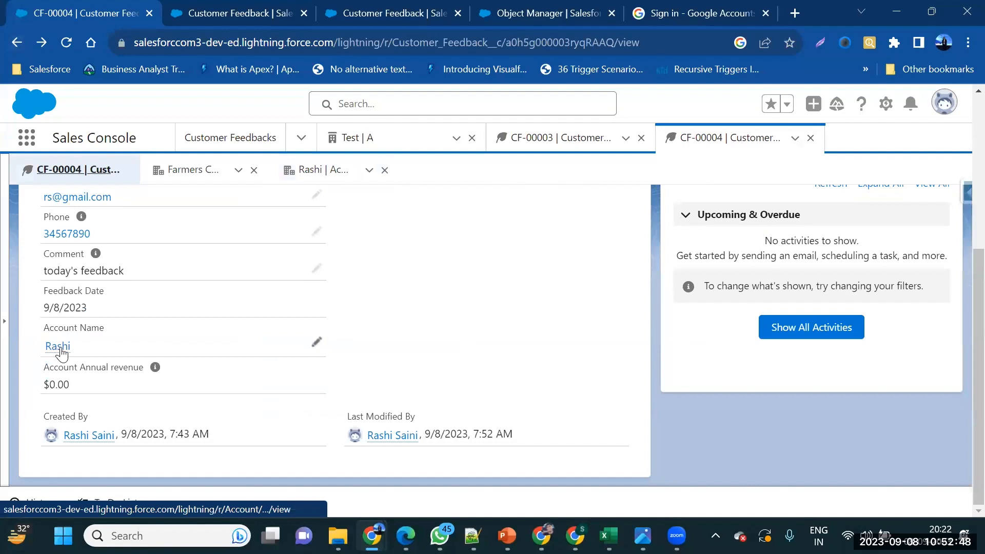
click(317, 344)
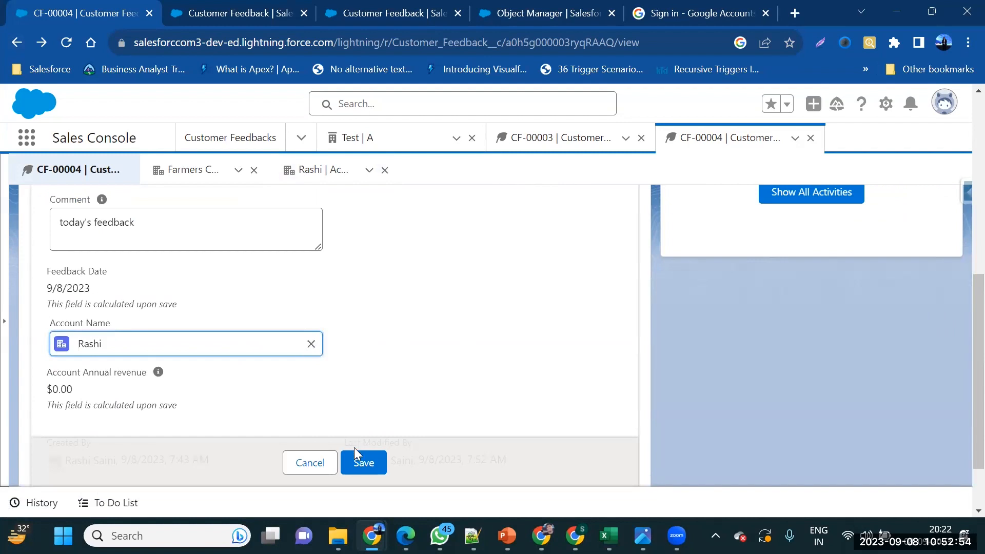
click(356, 459)
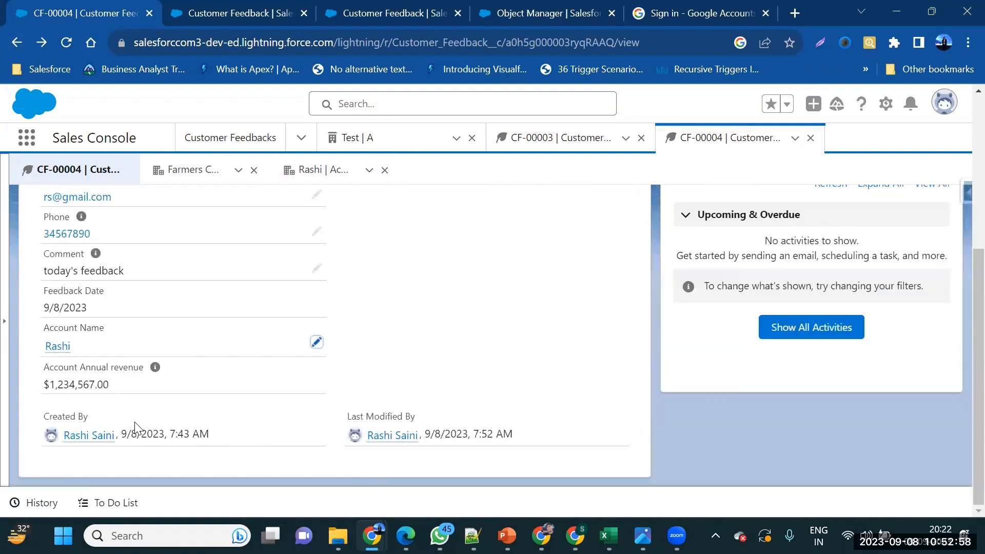
Remove the linked account from CF-00004's Account Name and save the record
click(316, 343)
click(309, 340)
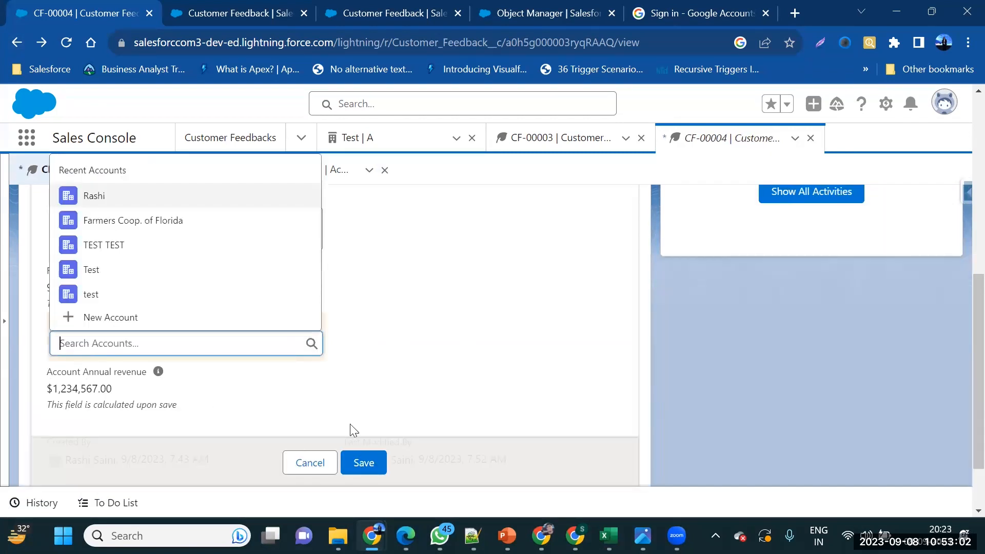
click(361, 464)
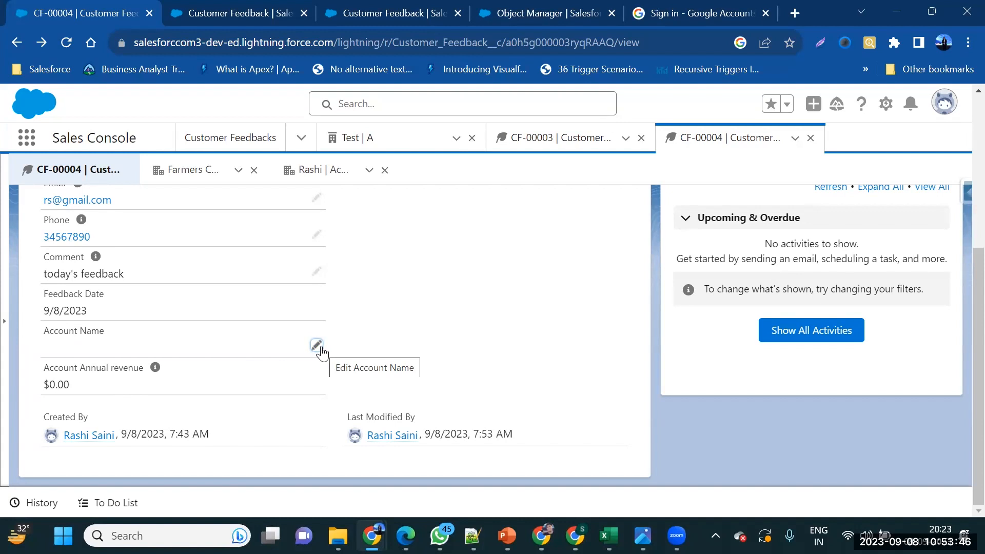
Go to the Customer Feedback Fields & Relationships list in Setup
scroll(262, 390, up, 2)
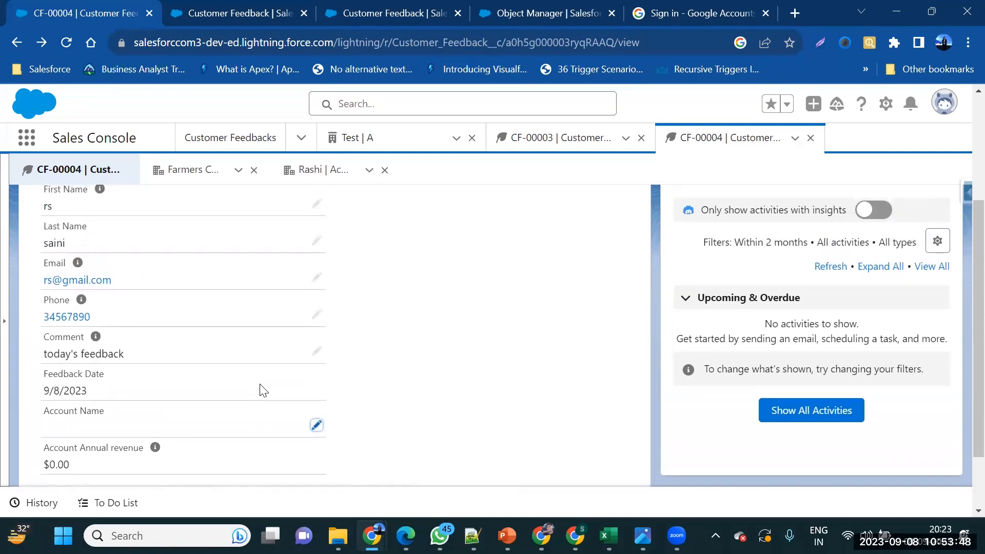
scroll(262, 390, up, 3)
scroll(263, 389, down, 4)
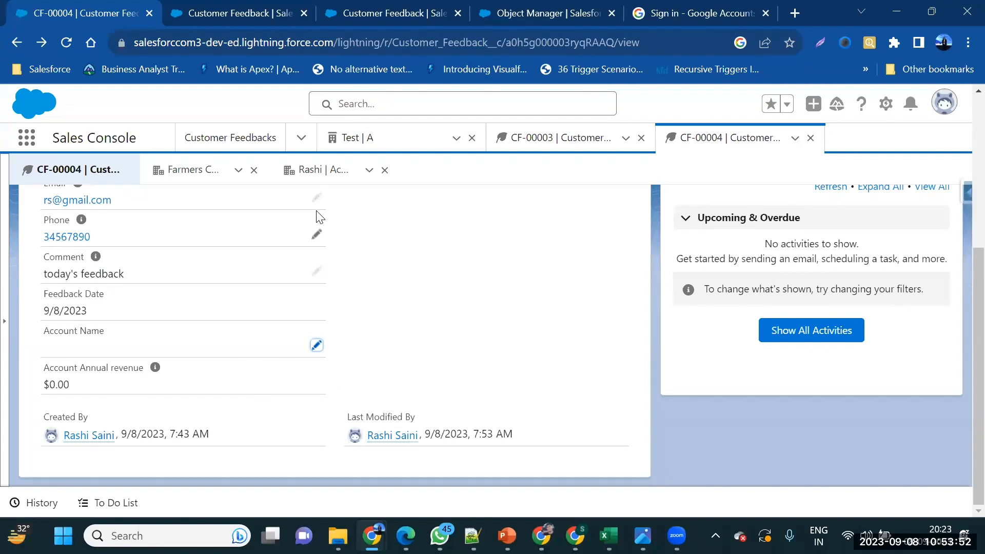
scroll(143, 261, up, 1)
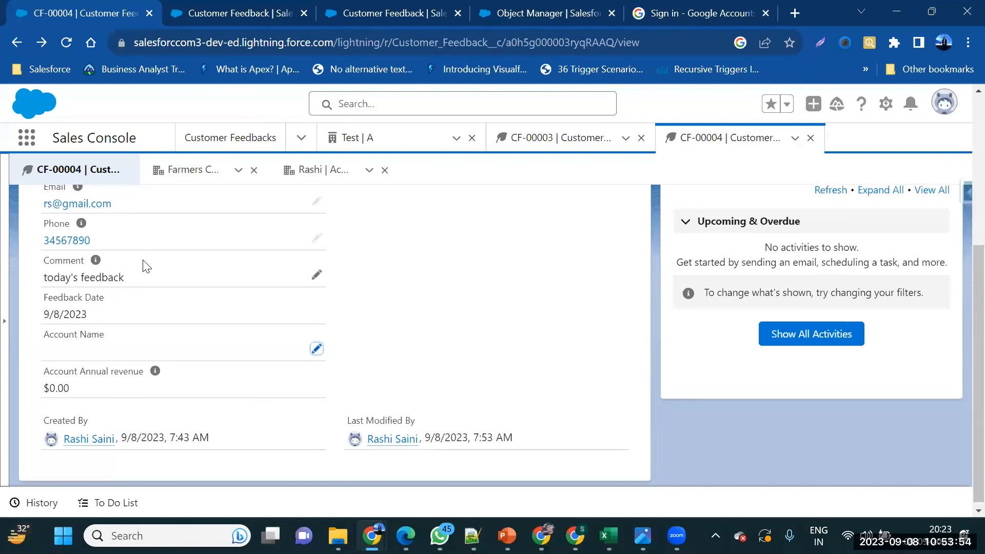
scroll(147, 266, up, 1)
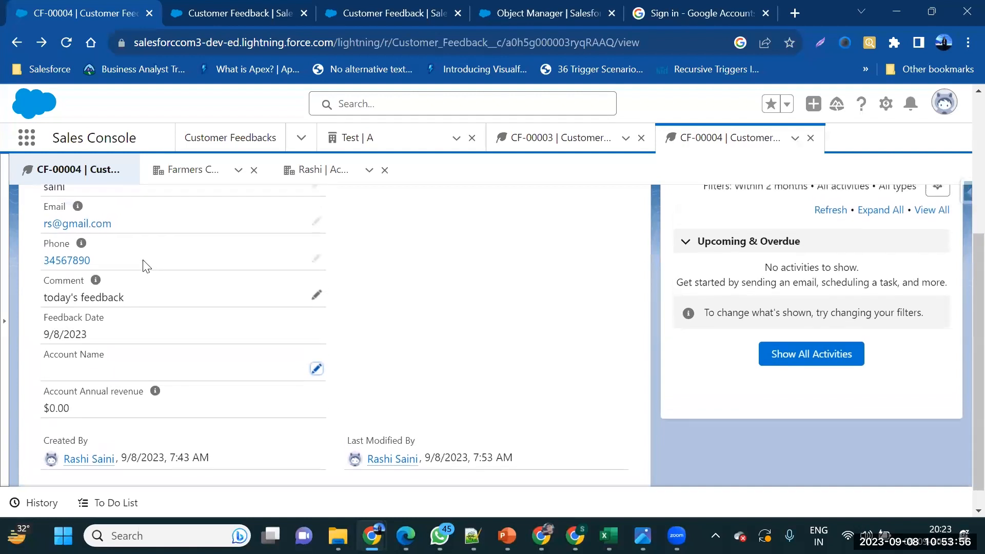
scroll(146, 265, down, 1)
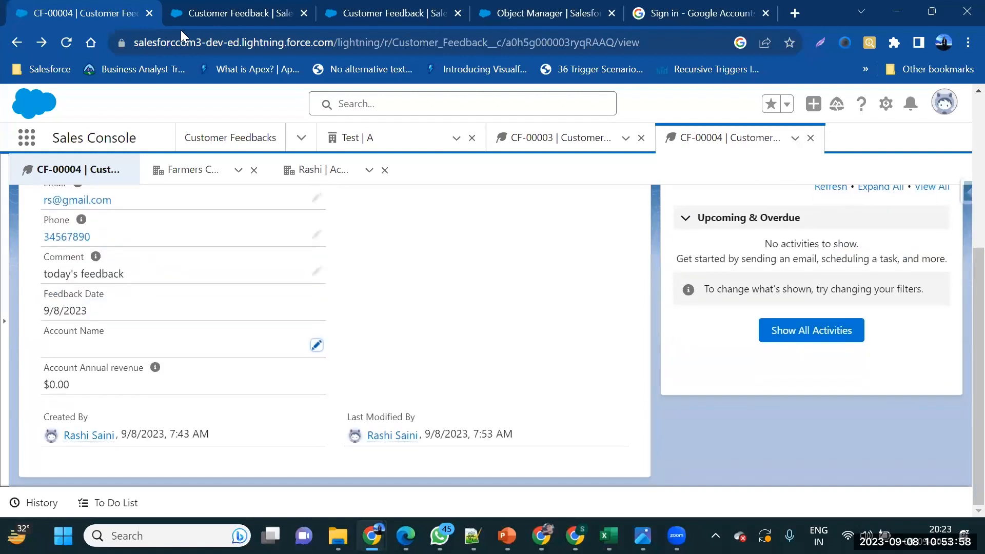
click(175, 15)
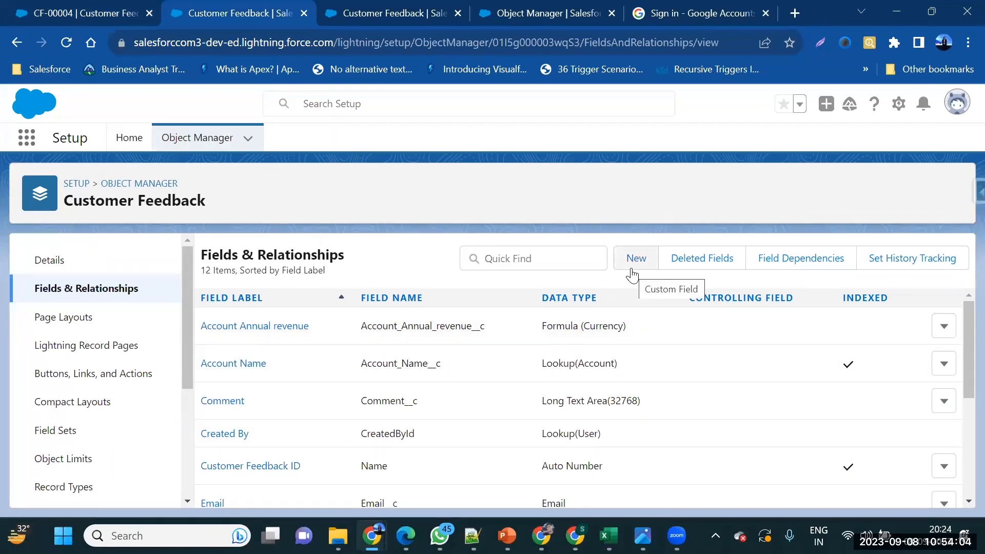
Start a new Customer Feedback custom field of type Formula
click(632, 276)
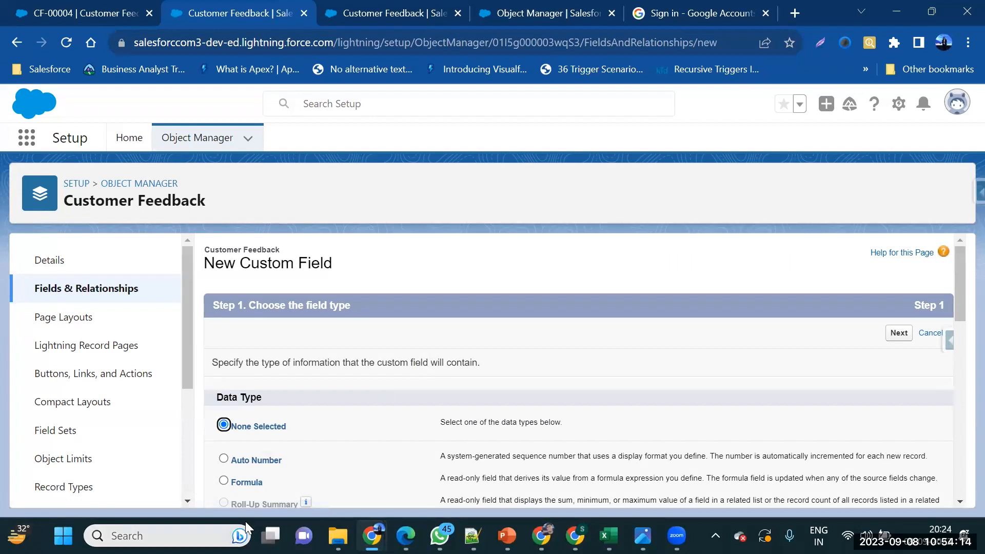
scroll(240, 432, down, 2)
click(237, 401)
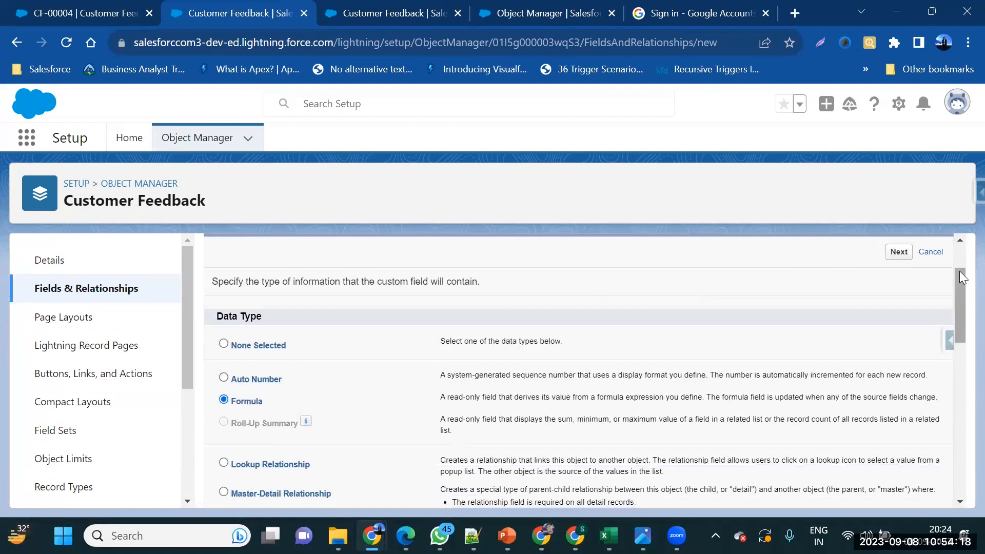
click(898, 252)
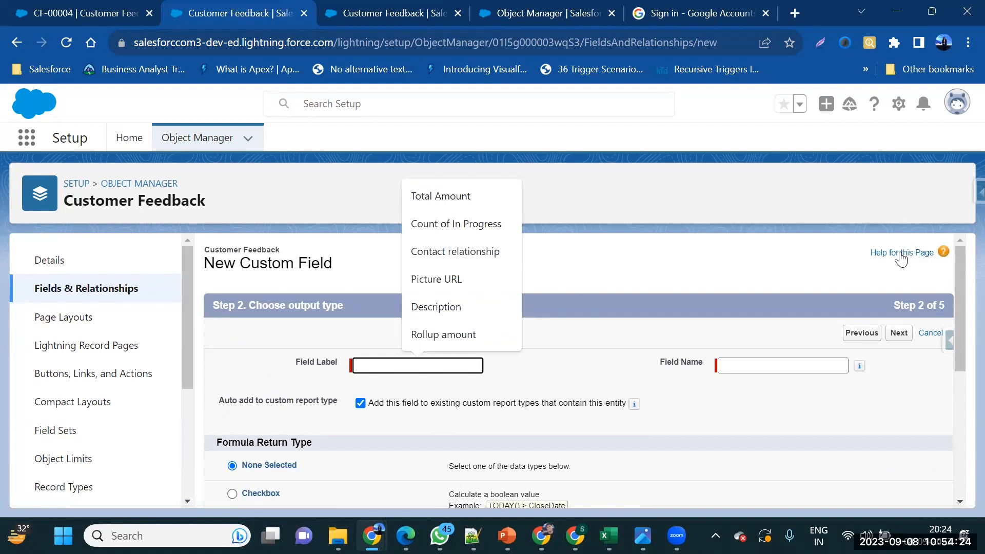
Label the formula Feedback Days, returning a Number with 0 decimal places
text(F)
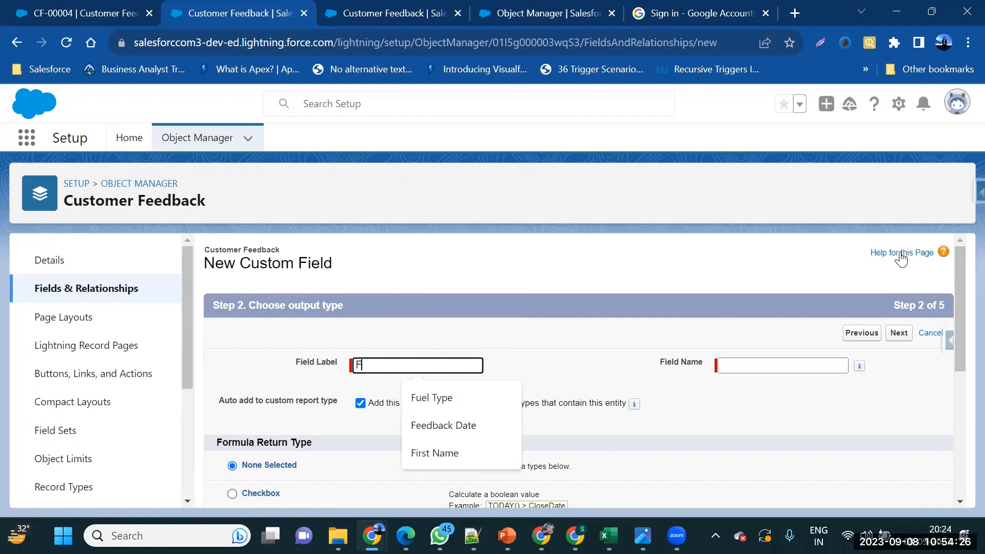
text(eedback Days)
key(Tab)
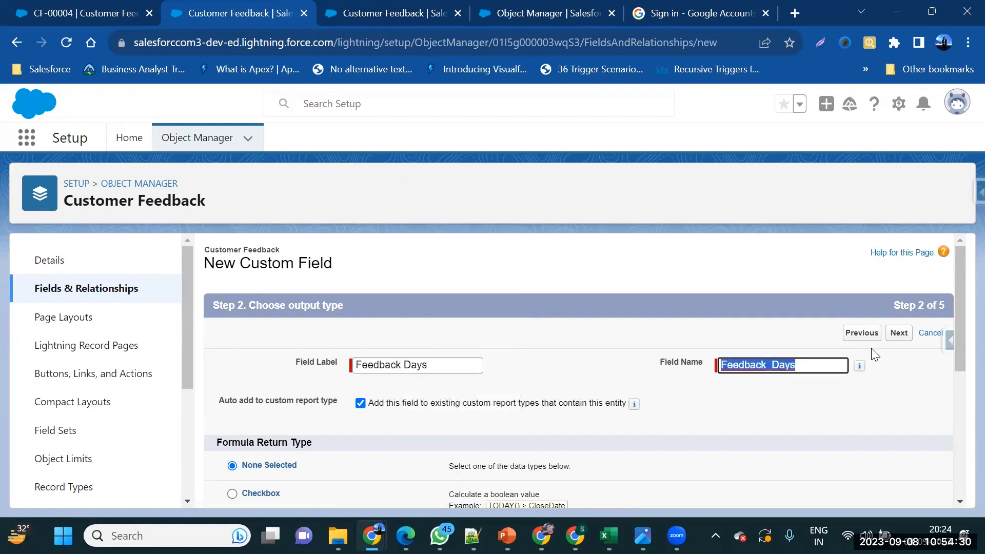
scroll(872, 351, down, 3)
scroll(772, 419, down, 1)
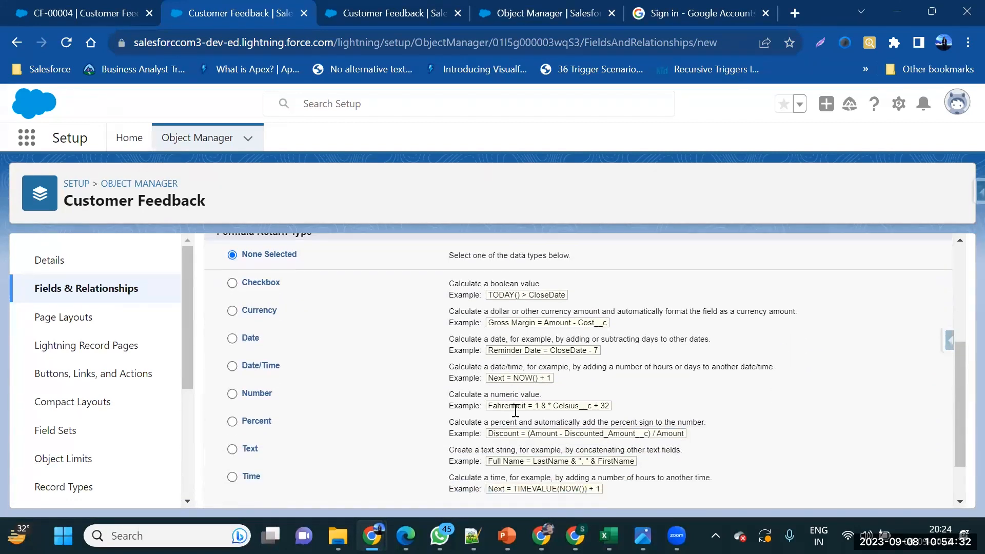
click(253, 387)
scroll(500, 422, down, 1)
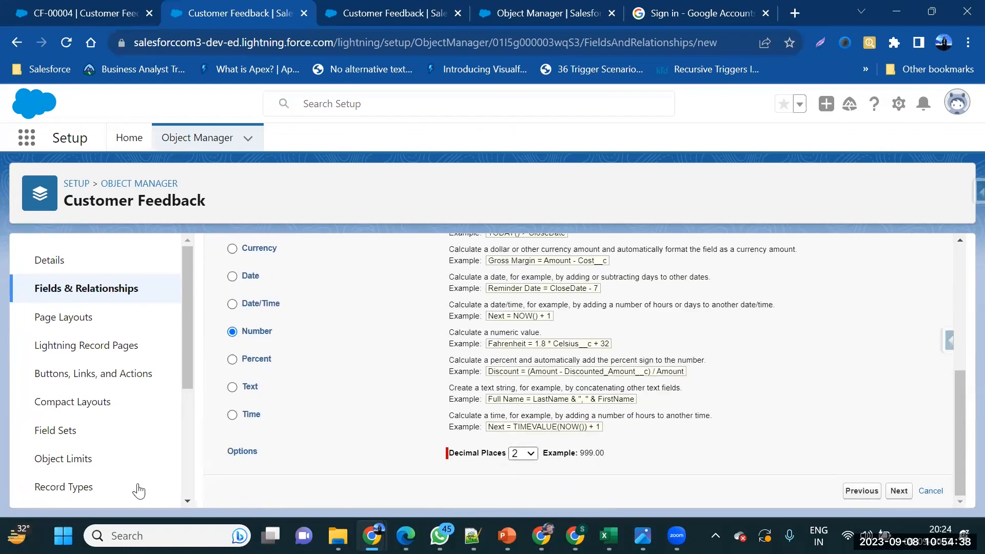
click(528, 454)
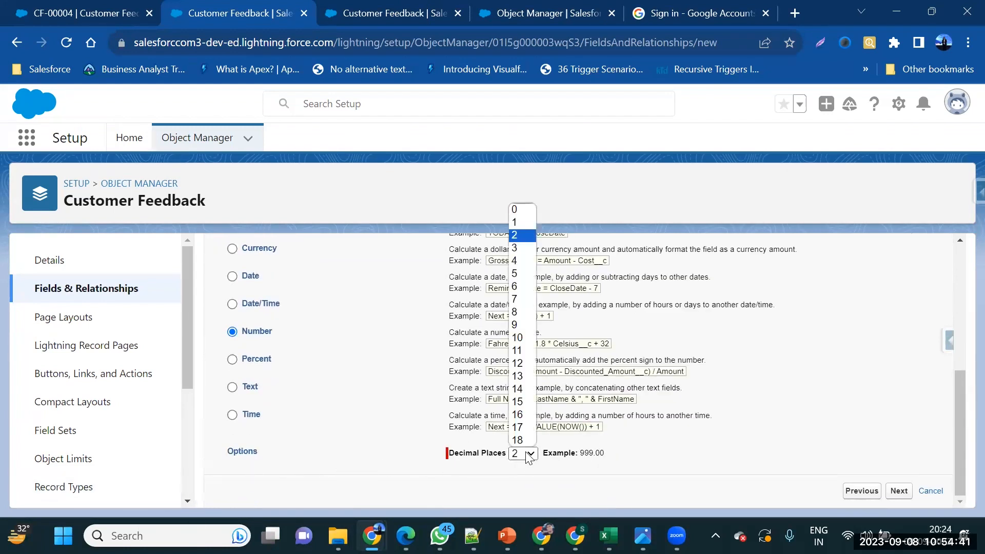
click(518, 209)
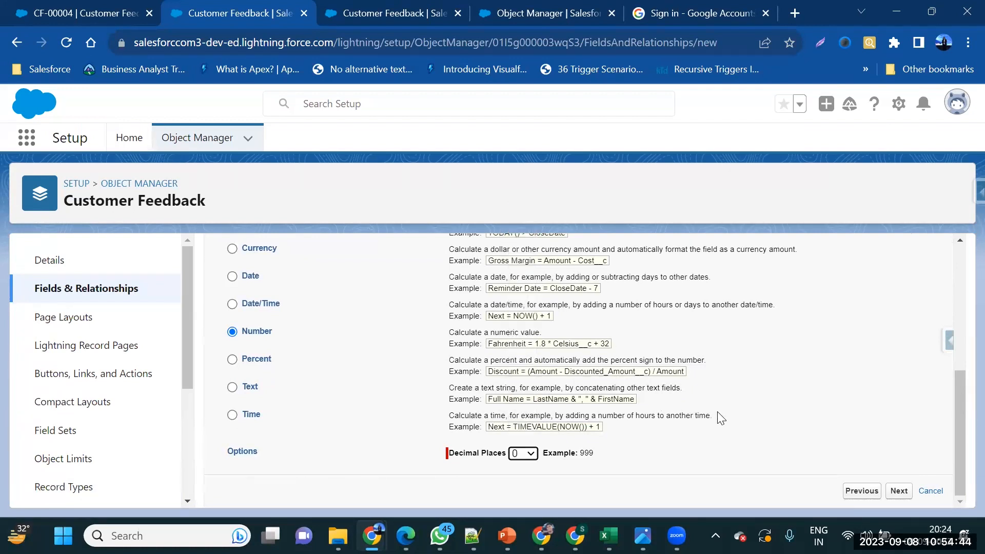
click(895, 496)
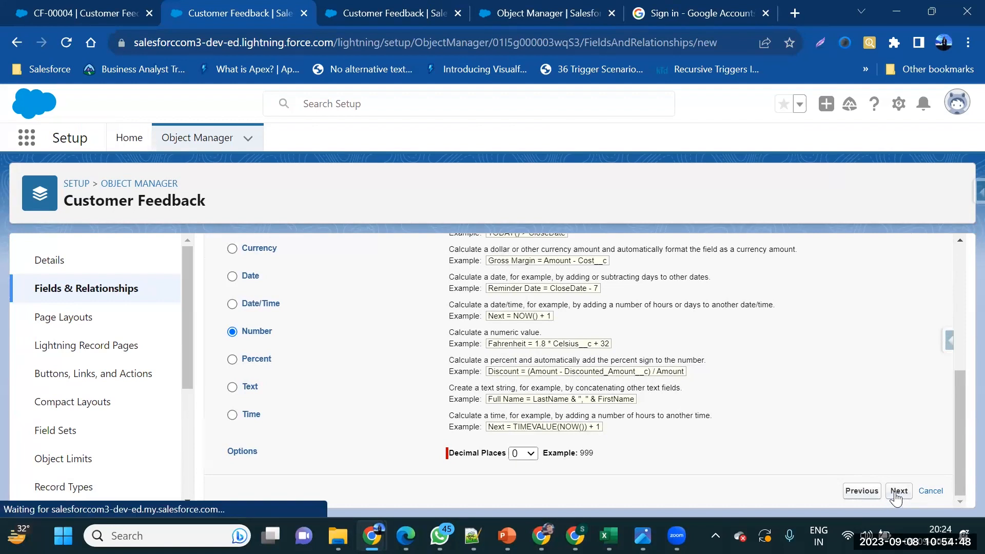
scroll(340, 468, down, 2)
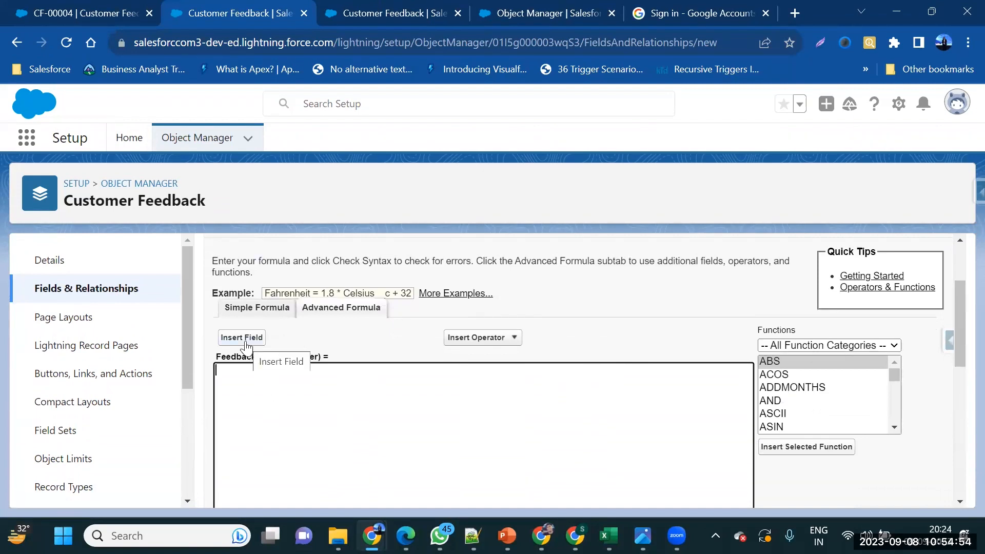
Check CF-00004's Feedback Date (9/8/2023), then return to the empty Feedback Days formula box
click(28, 14)
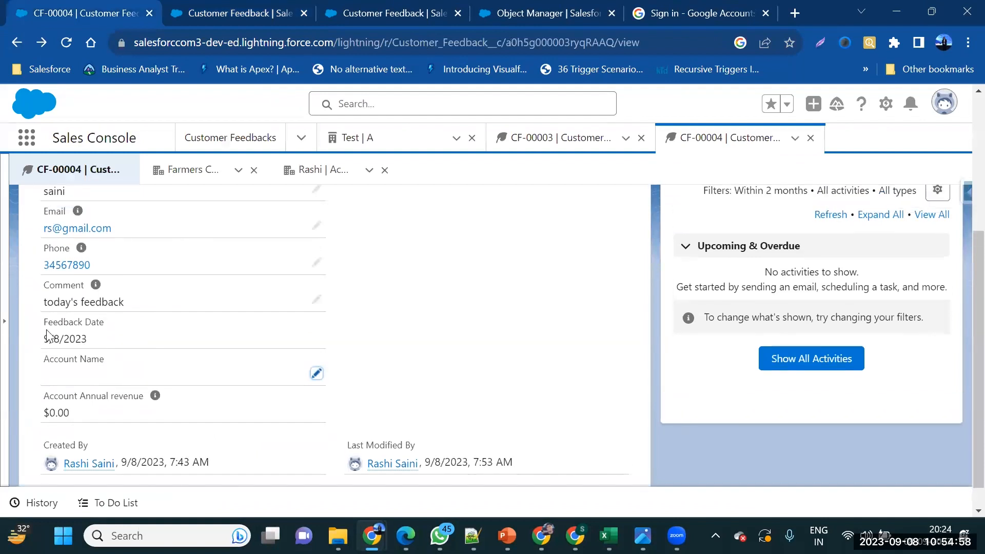
drag(43, 343, 86, 341)
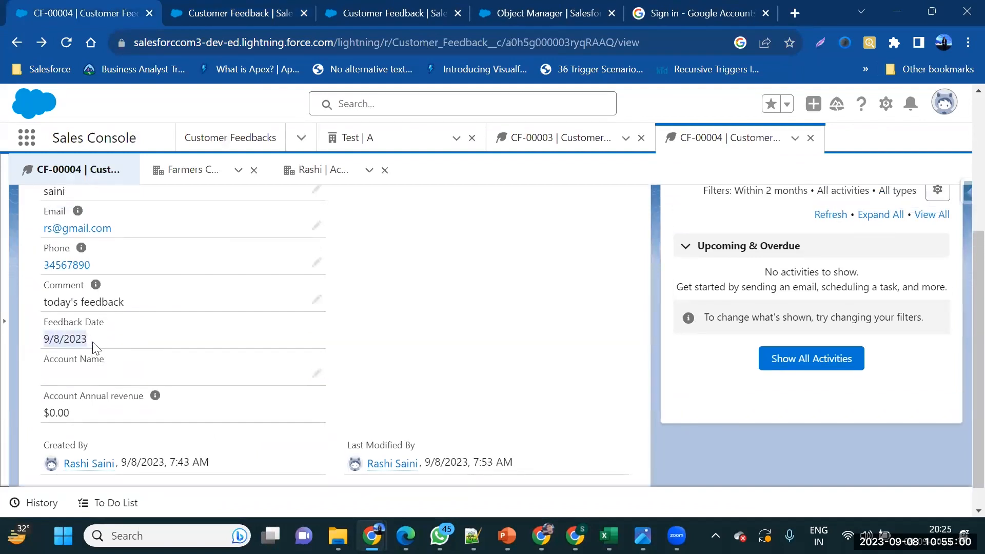
click(173, 18)
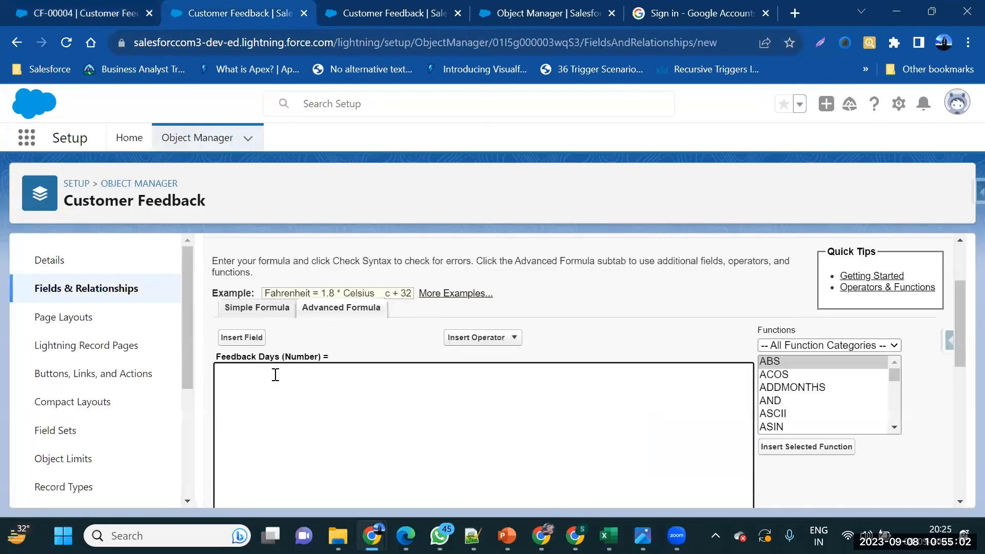
click(279, 389)
click(72, 13)
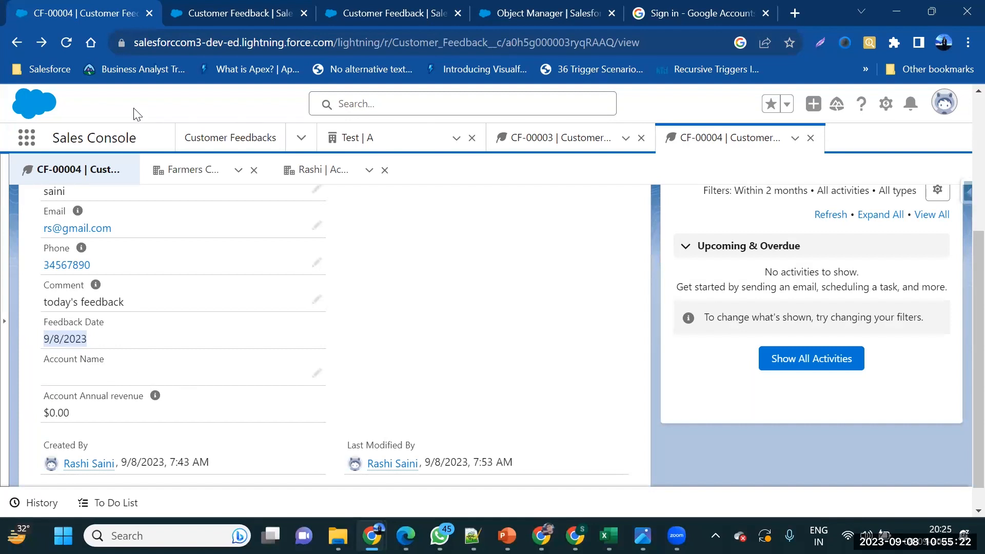
click(179, 21)
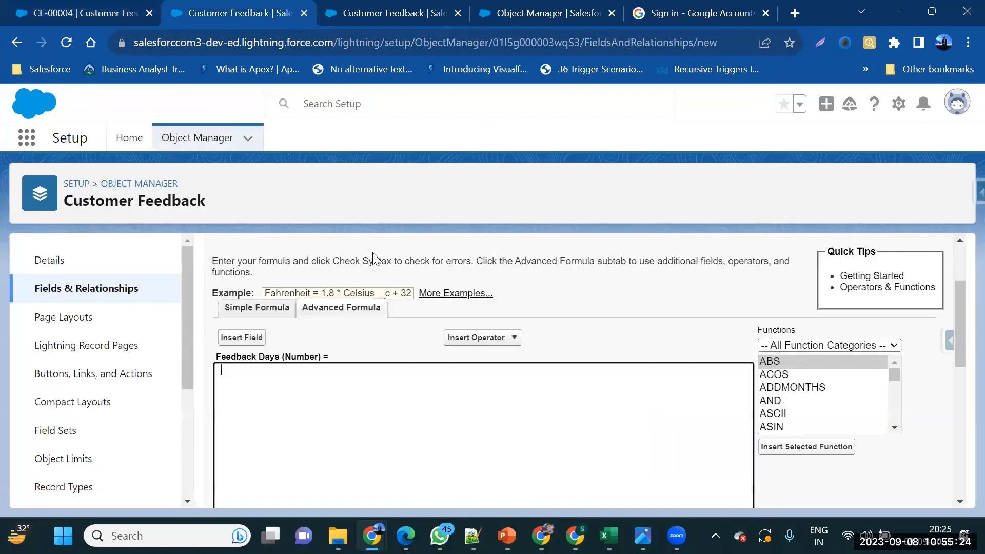
Insert the TODAY() function into the Feedback Days formula
click(805, 345)
click(675, 422)
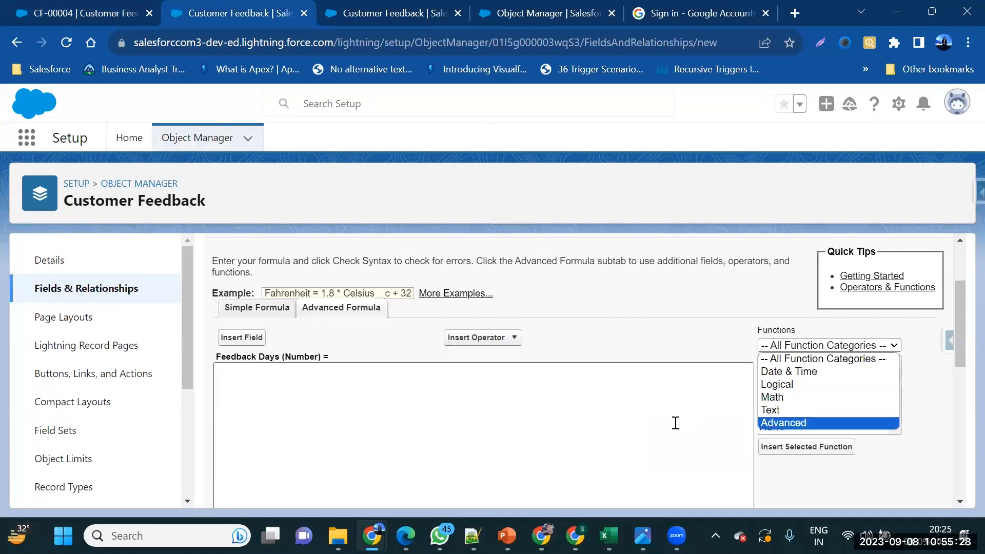
scroll(800, 402, down, 19)
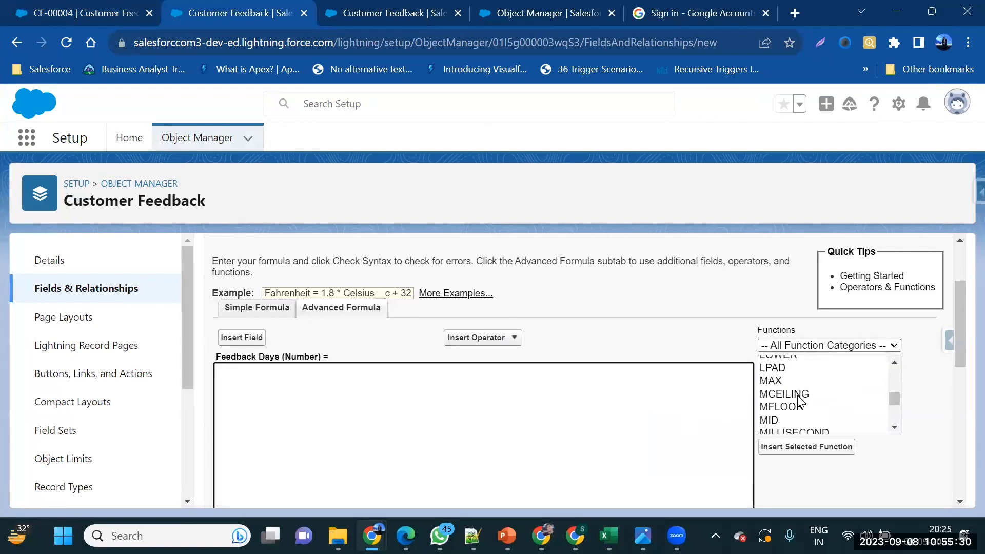
scroll(799, 400, down, 10)
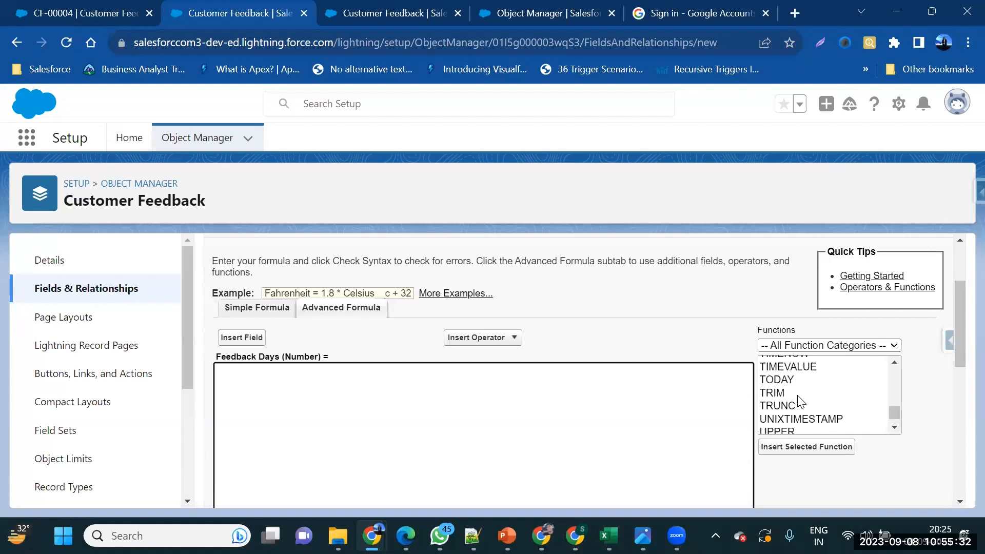
click(783, 382)
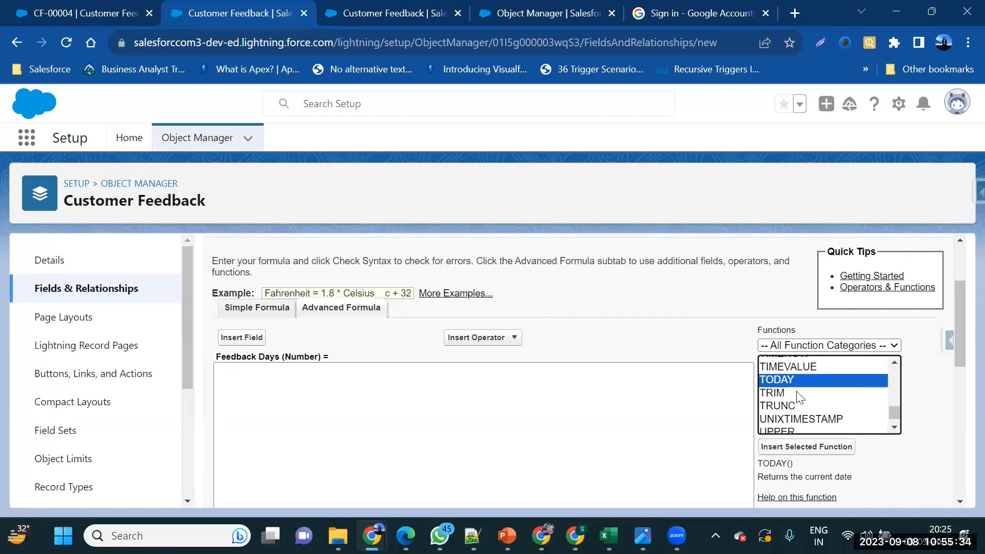
click(793, 448)
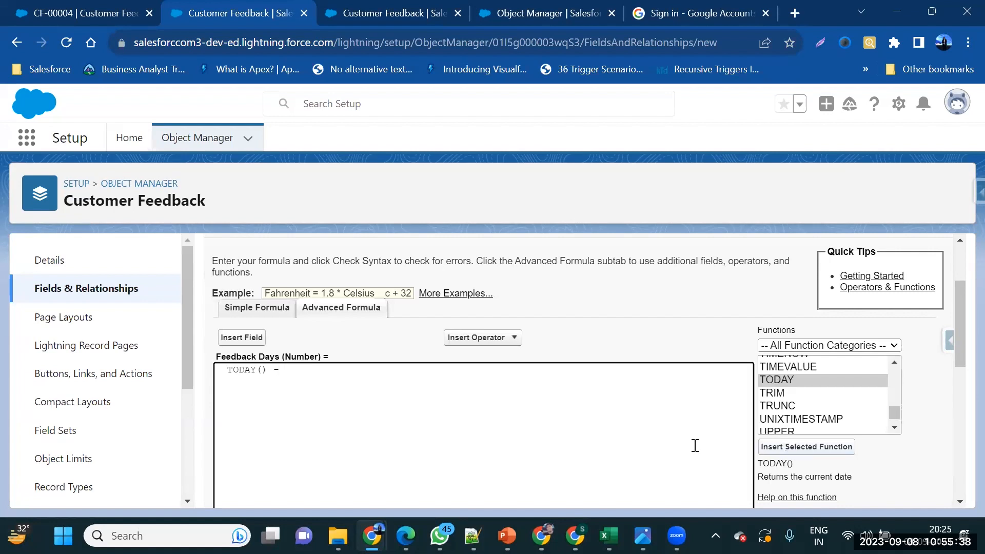
Append Feedback_Date__c to form TODAY() - Feedback_Date__c and check its syntax
click(230, 339)
scroll(523, 357, down, 5)
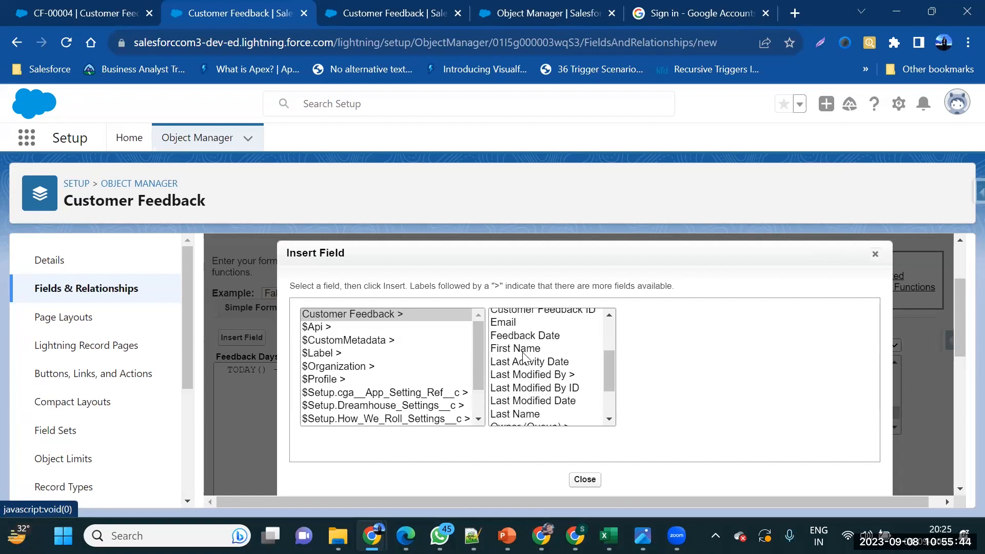
click(545, 337)
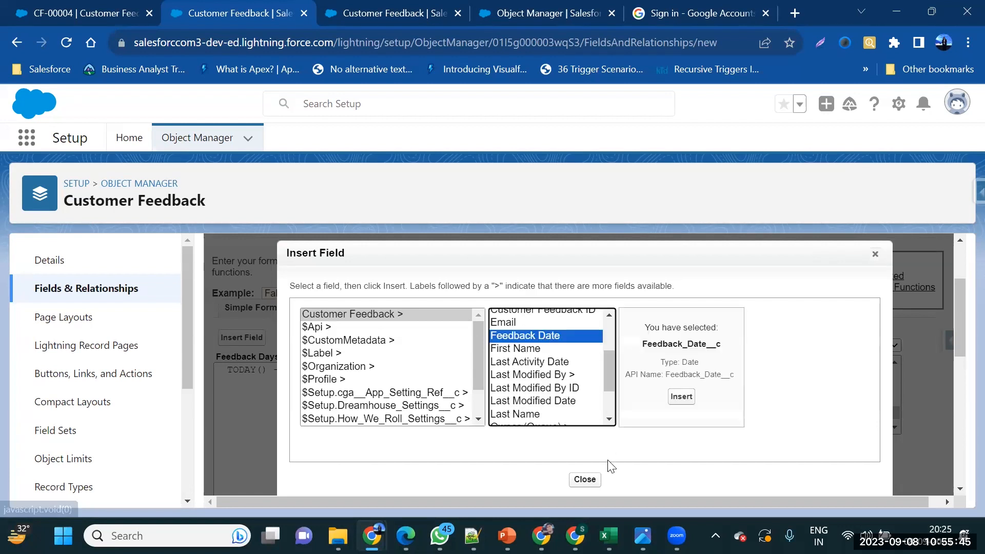
click(688, 401)
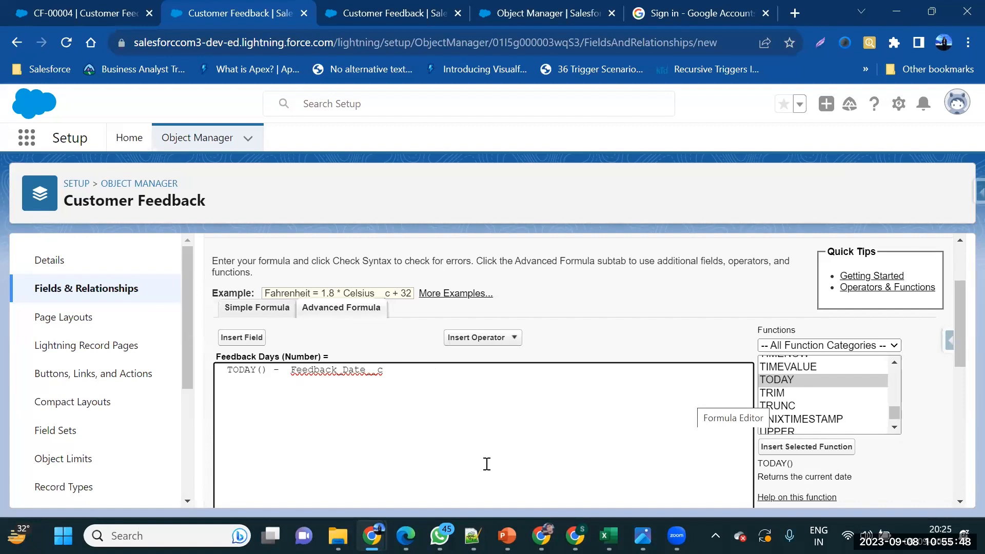
scroll(477, 467, down, 4)
click(253, 463)
scroll(455, 395, down, 7)
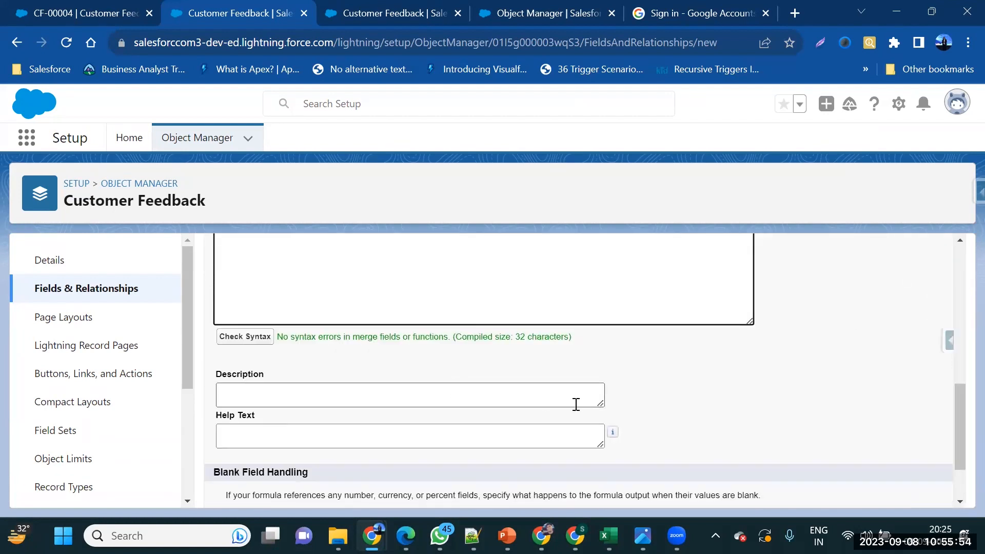
Enter 'Calculate feedback days' as the Feedback Days field's help text
scroll(576, 402, down, 1)
click(521, 379)
text(Calc)
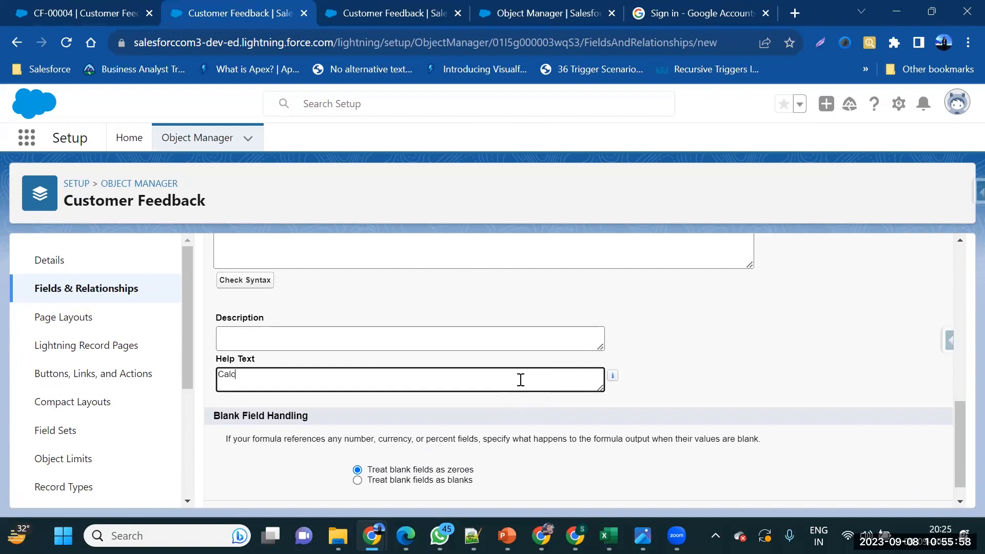
text(ulate feedback days)
Keep the default field-level security and page layouts and save the Feedback Days field
scroll(769, 418, down, 1)
click(899, 491)
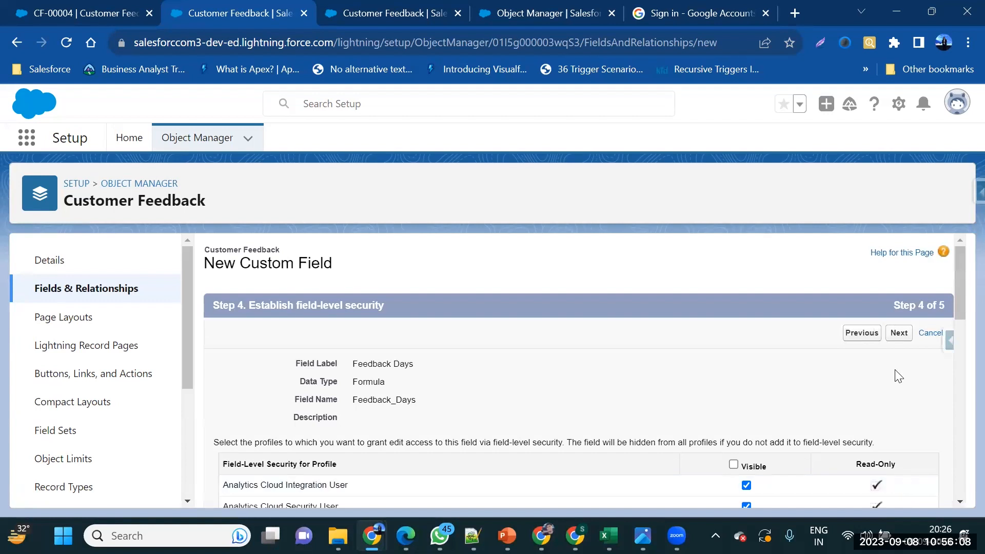
click(899, 334)
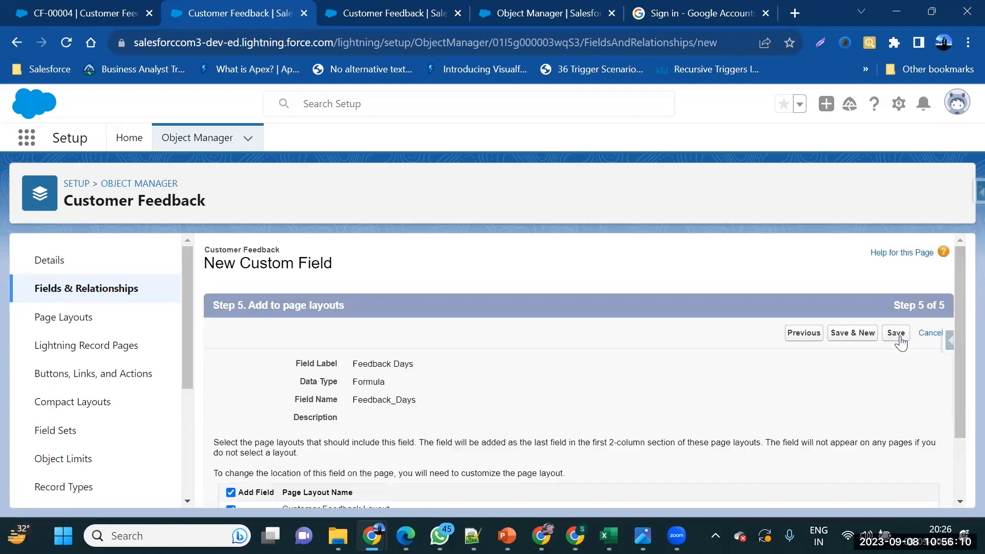
click(899, 337)
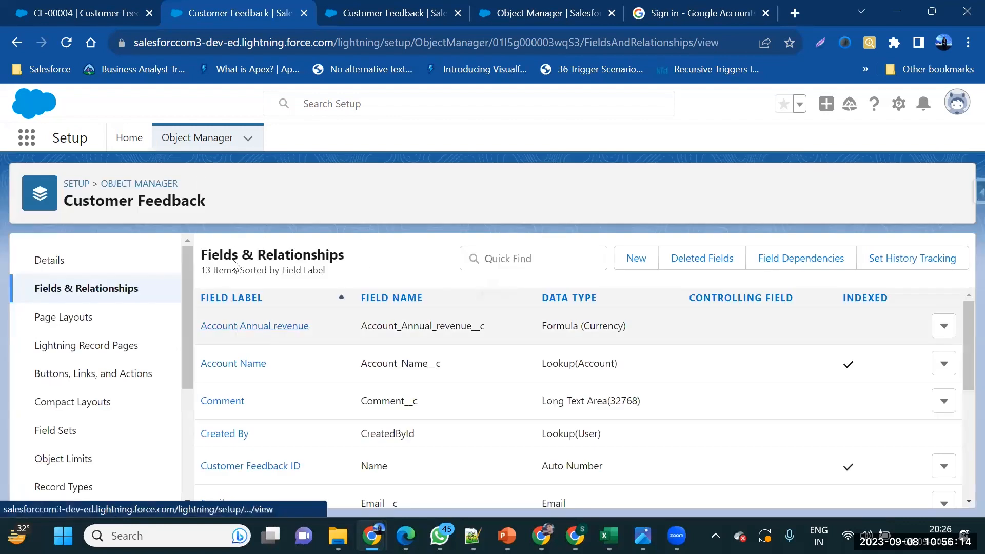
Refresh the CF-00004 record and check that its Feedback Days shows -1
click(39, 8)
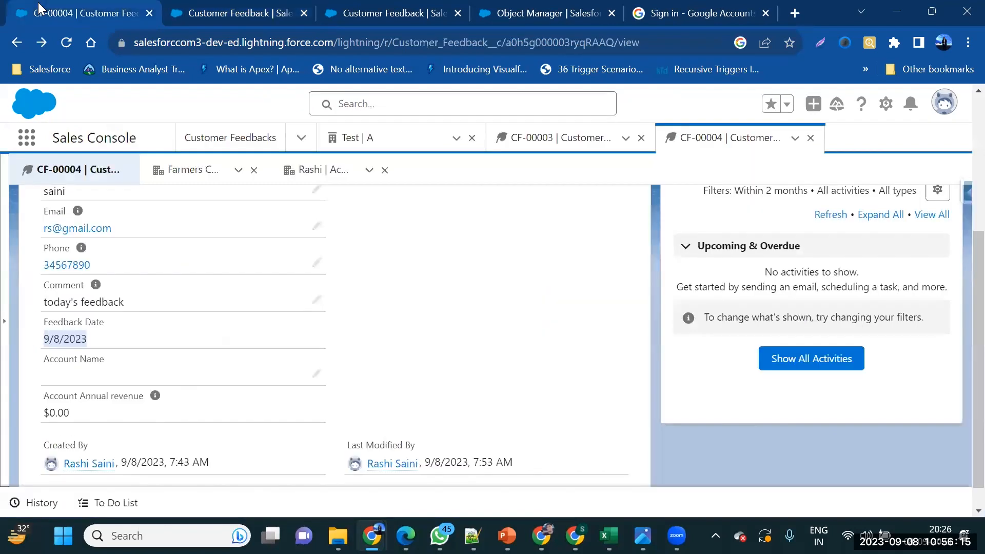
click(66, 41)
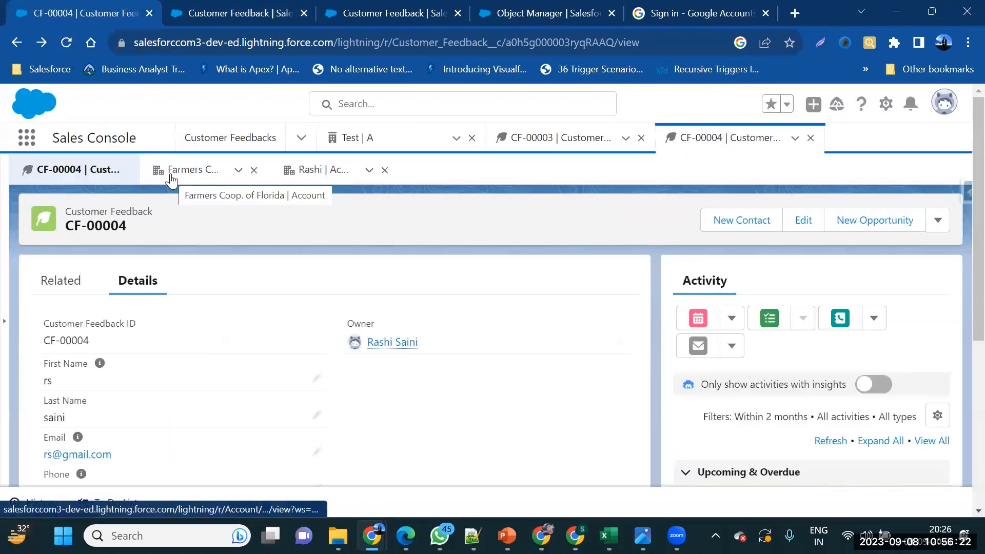
scroll(266, 265, down, 5)
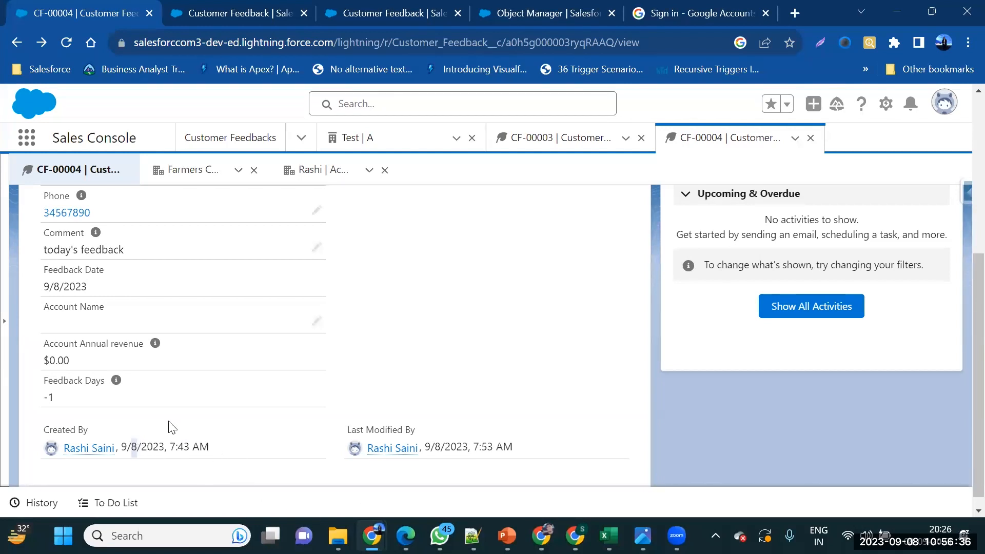
scroll(105, 374, up, 1)
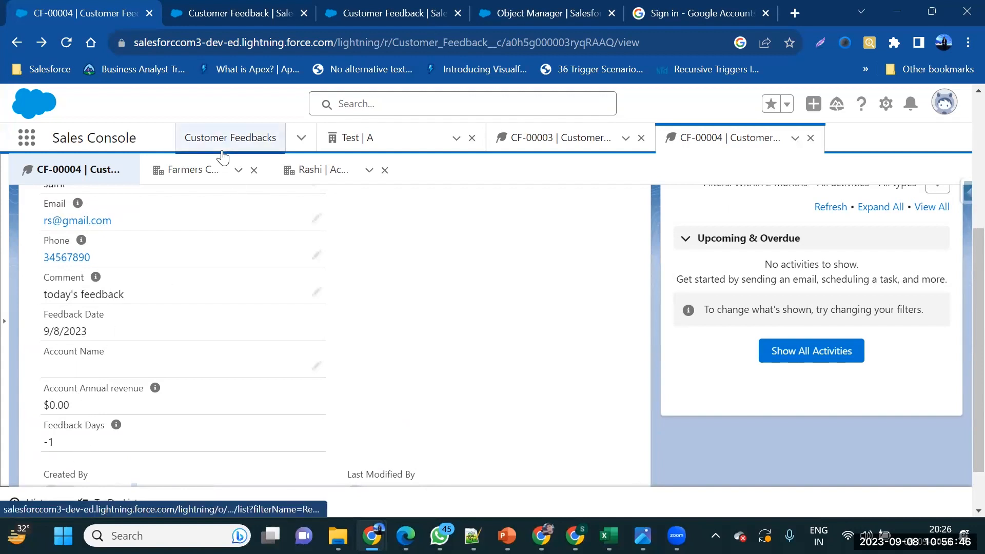
Open CF-00001 from Customer Feedbacks and check Feedback Days 1 for its 9/6/2023 date
click(185, 180)
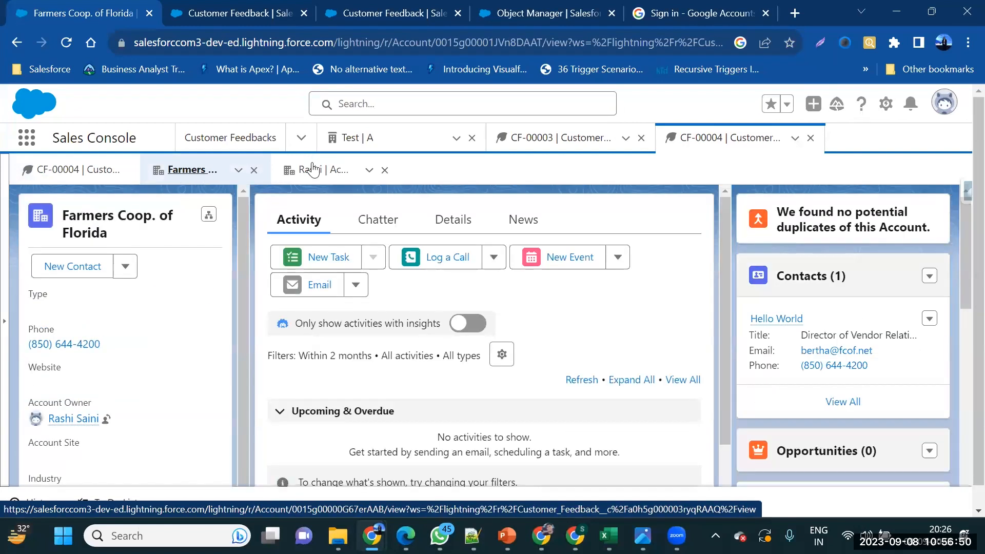
click(312, 169)
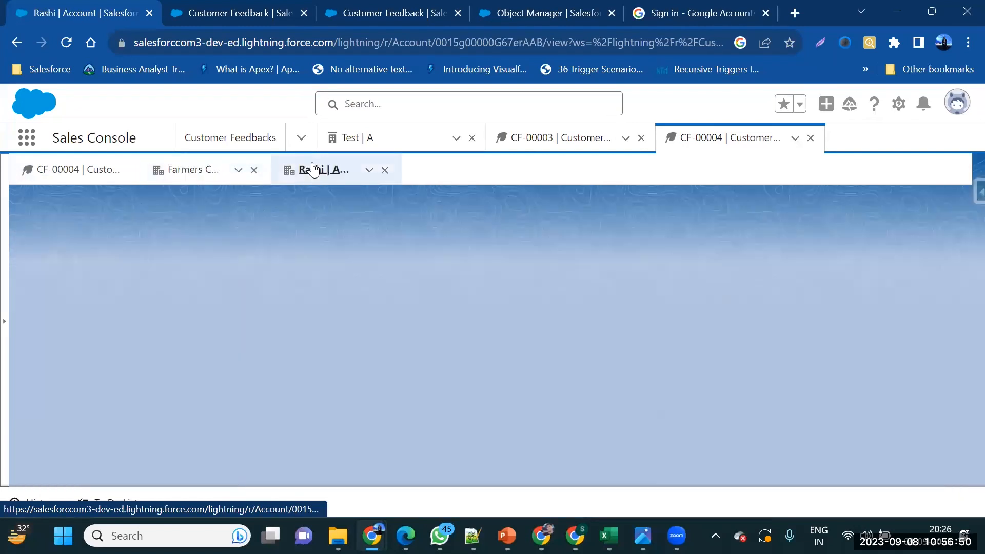
click(225, 129)
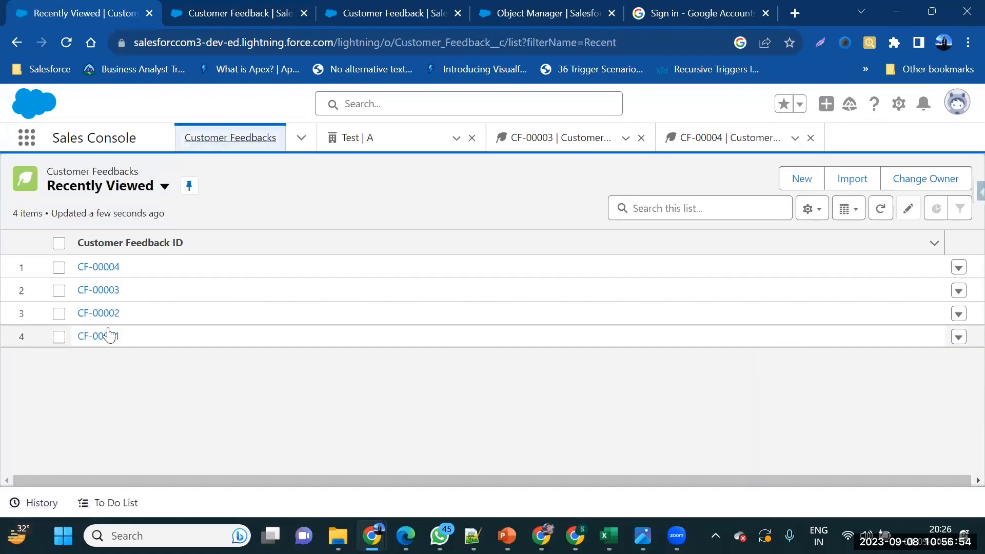
click(108, 334)
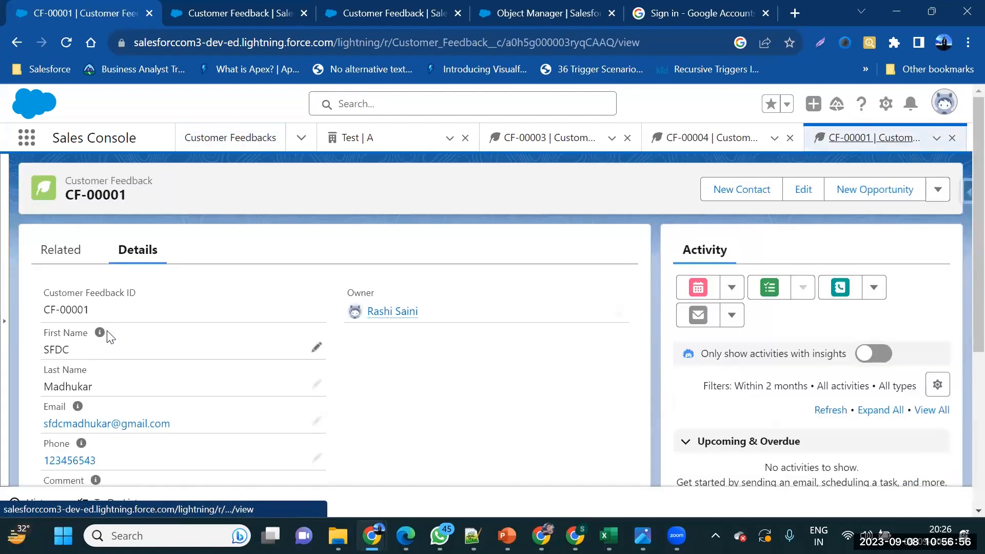
scroll(98, 343, down, 3)
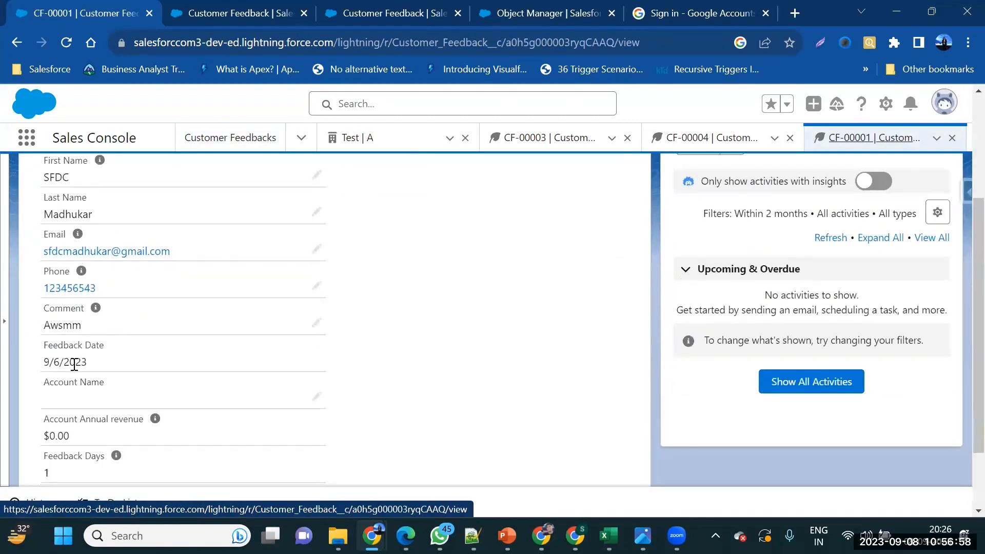
scroll(75, 364, down, 2)
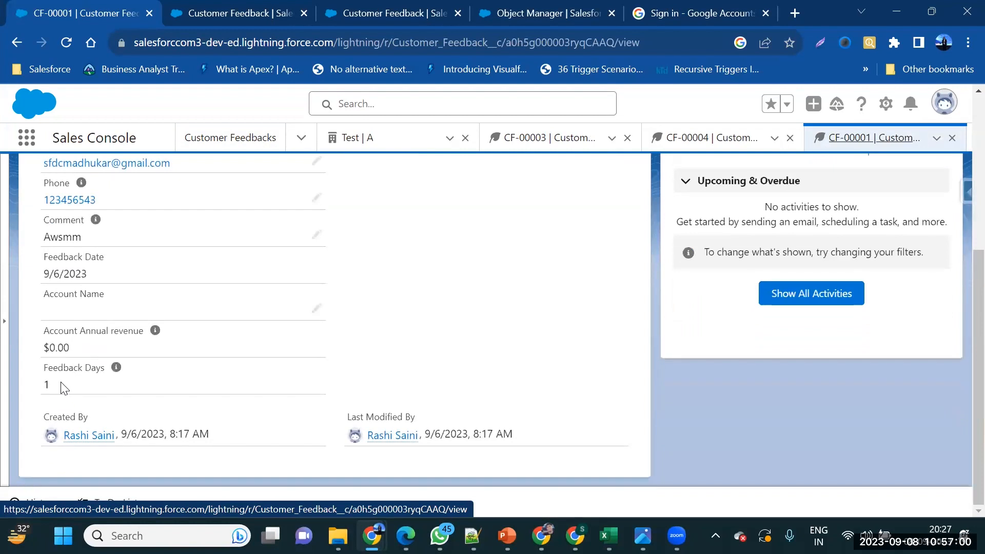
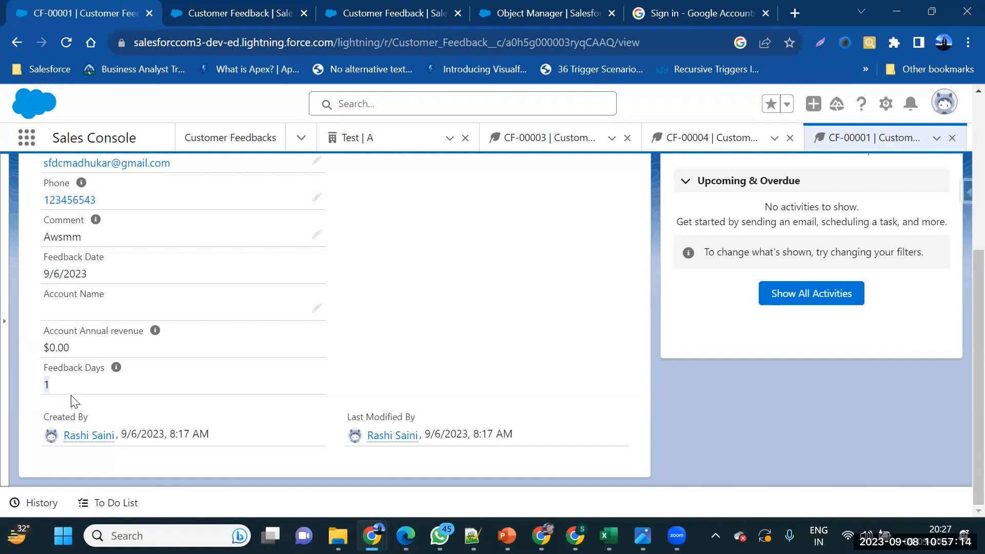
Open the Feedback Days field from Customer Feedback's fields in setup and start editing it
click(184, 9)
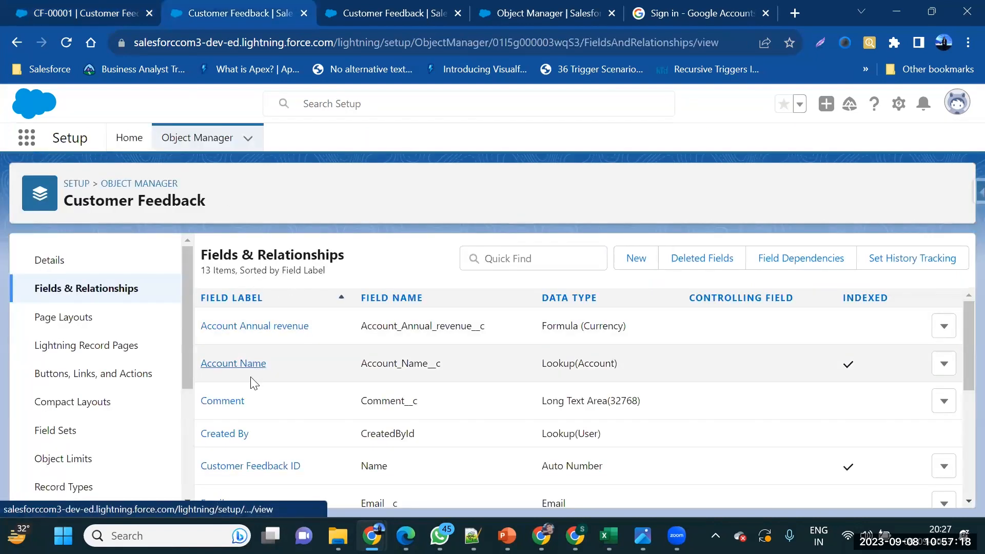
scroll(241, 407, down, 1)
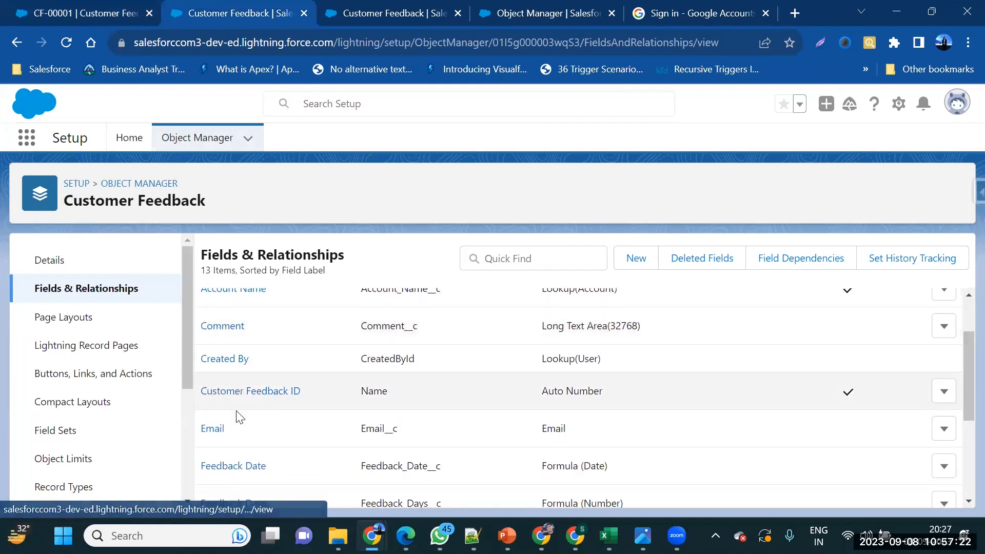
scroll(235, 422, down, 1)
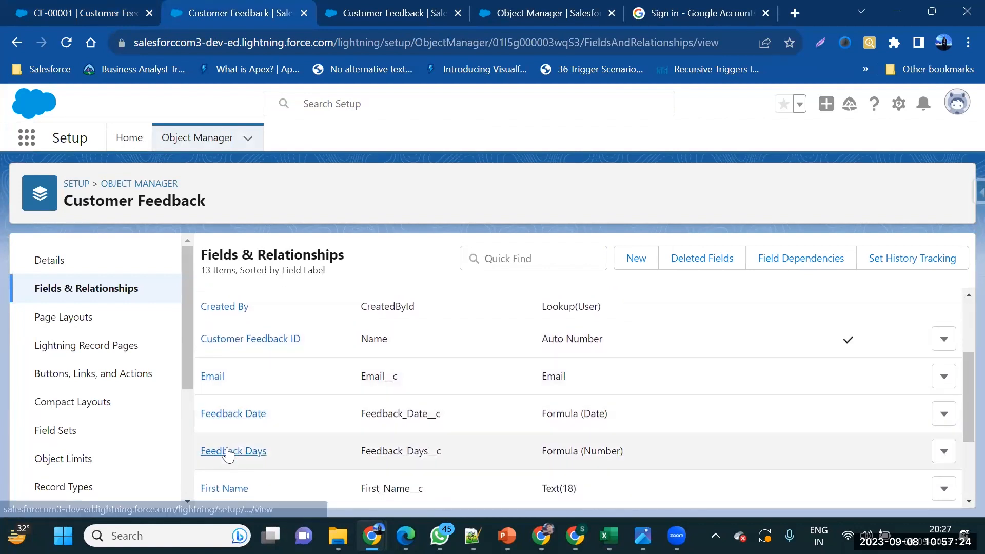
click(226, 453)
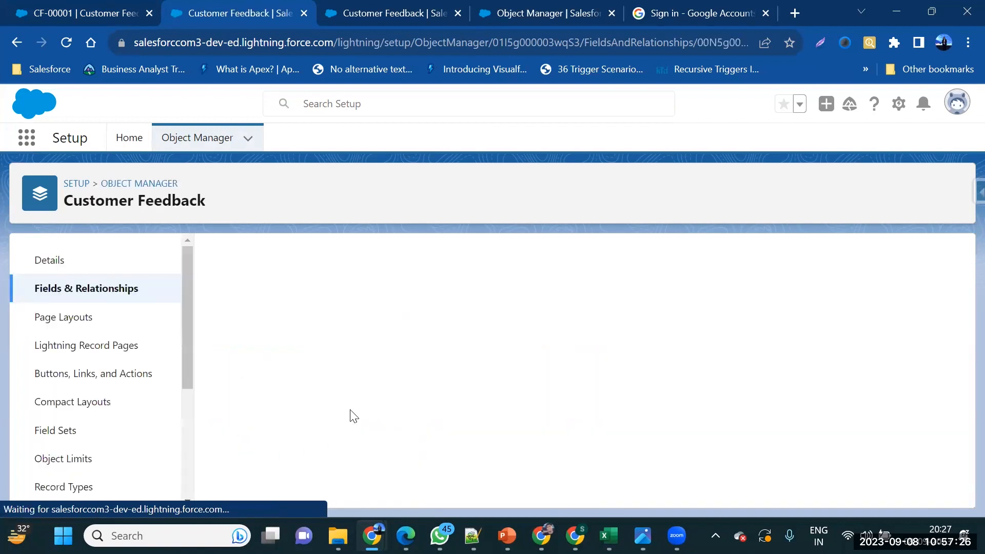
click(452, 327)
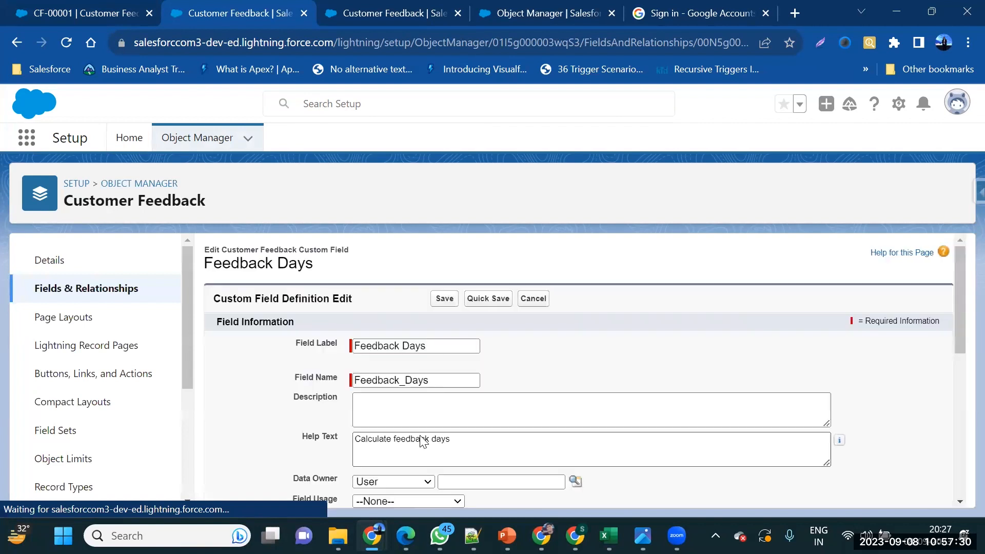
Highlight TODAY in the formula, then select TODAY in the Functions list and open its help
scroll(421, 436, up, 2)
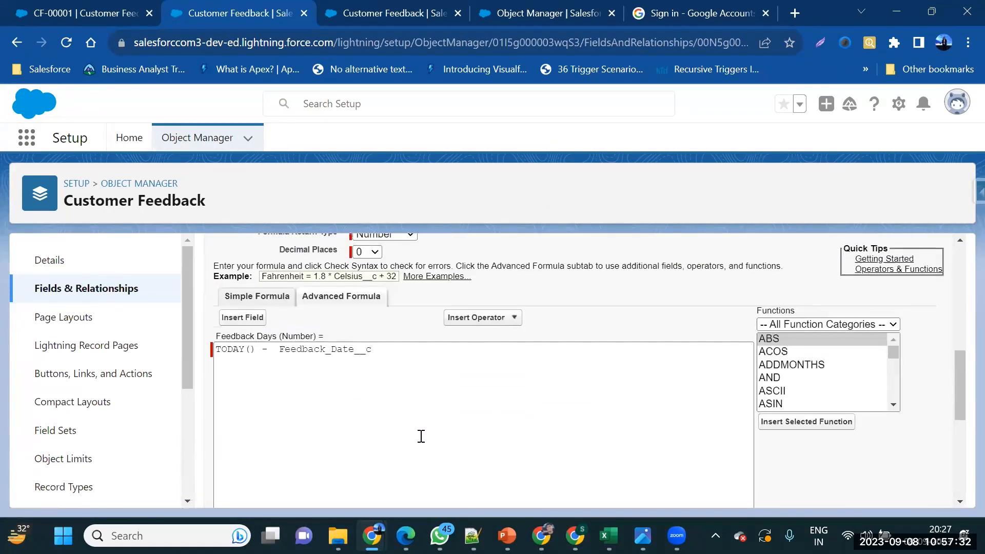
click(278, 350)
scroll(322, 365, down, 1)
scroll(322, 365, down, 1)
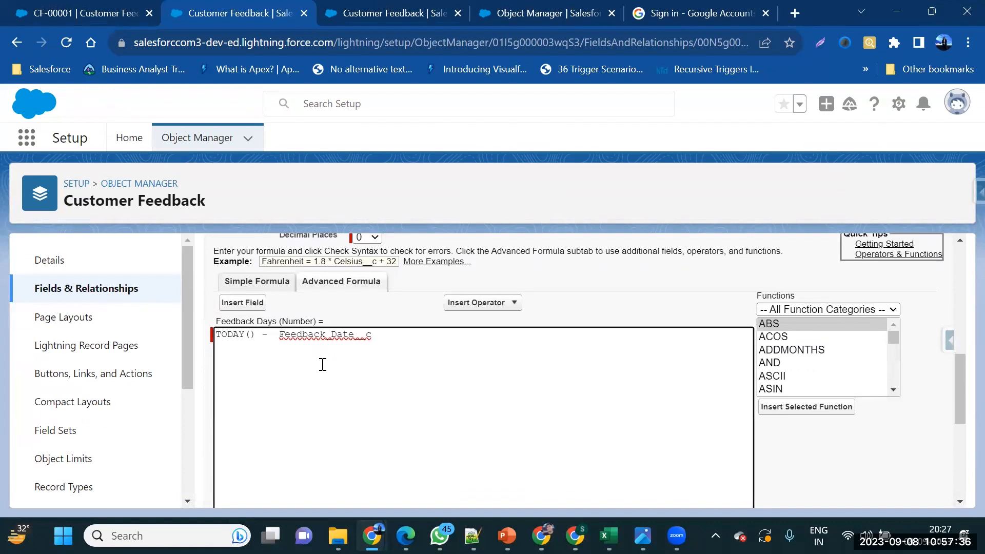
double_click(240, 339)
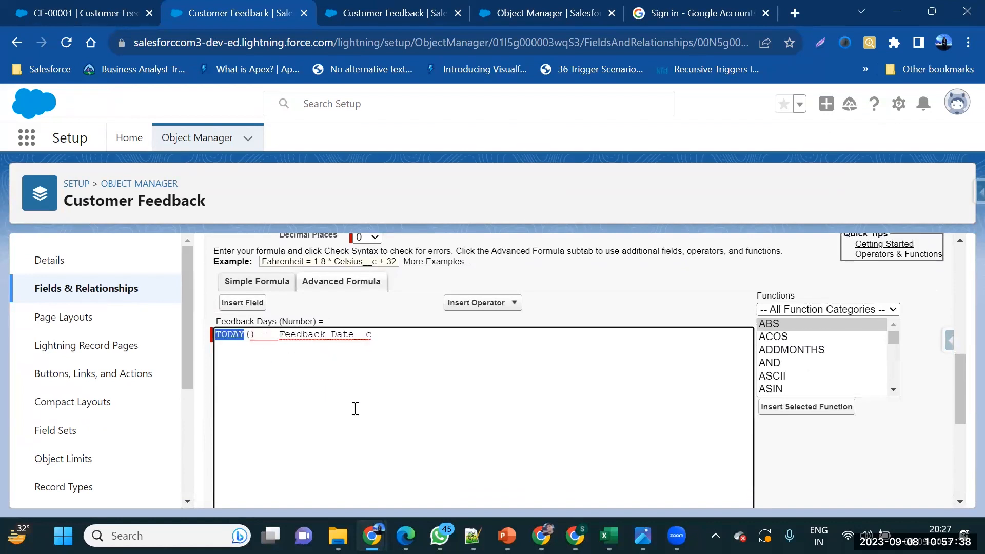
scroll(355, 408, down, 5)
scroll(355, 408, up, 4)
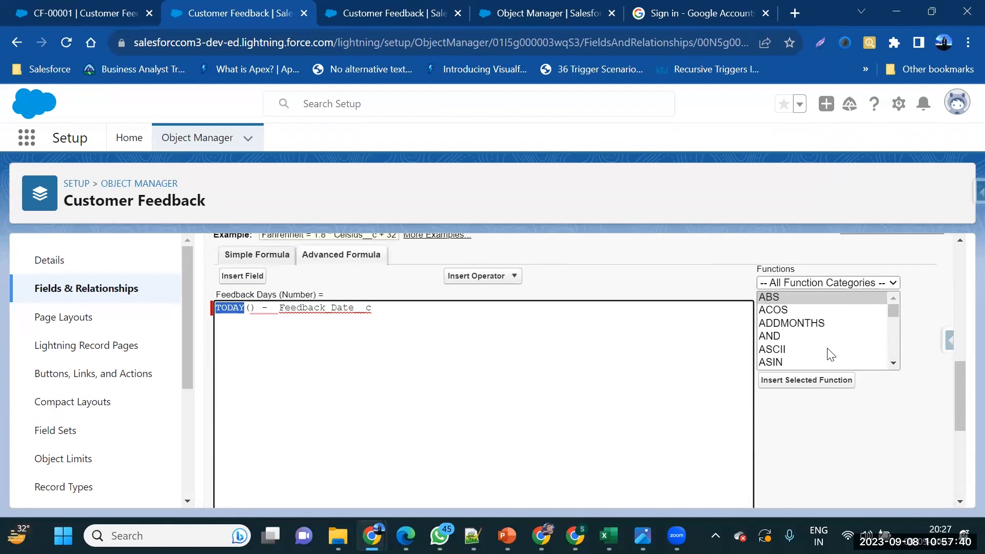
scroll(831, 354, down, 15)
scroll(830, 354, down, 15)
scroll(831, 354, down, 5)
scroll(831, 354, up, 5)
scroll(831, 353, up, 6)
scroll(830, 354, down, 5)
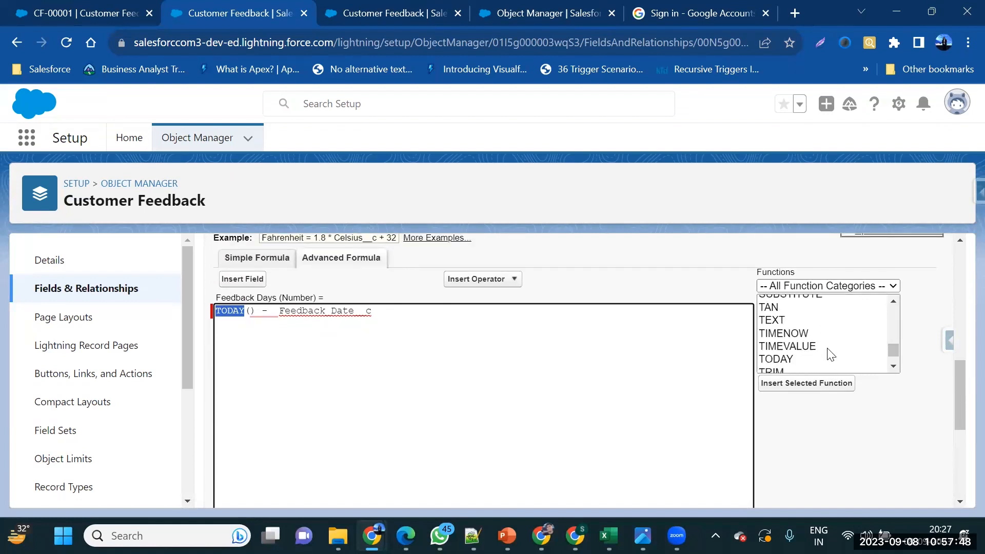
scroll(827, 353, down, 1)
click(793, 335)
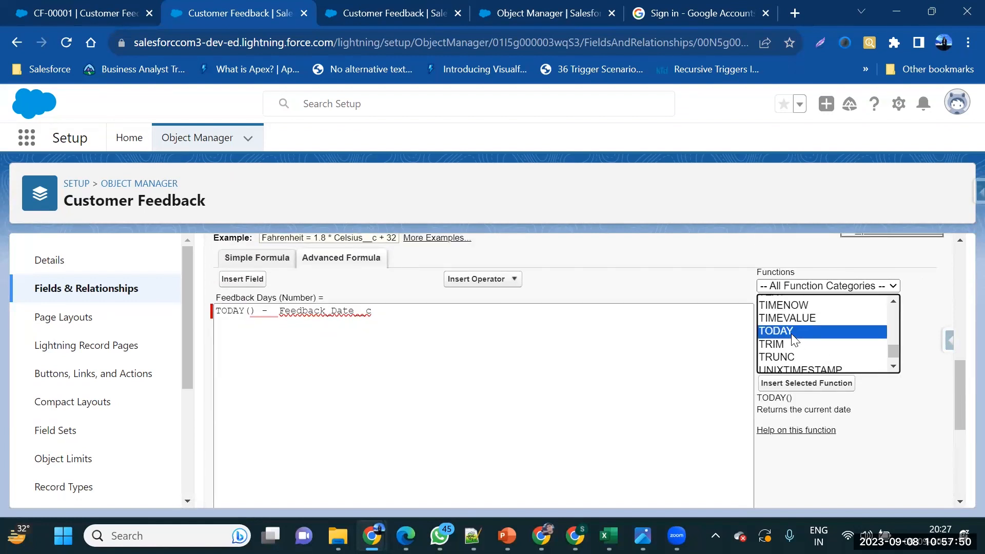
click(814, 436)
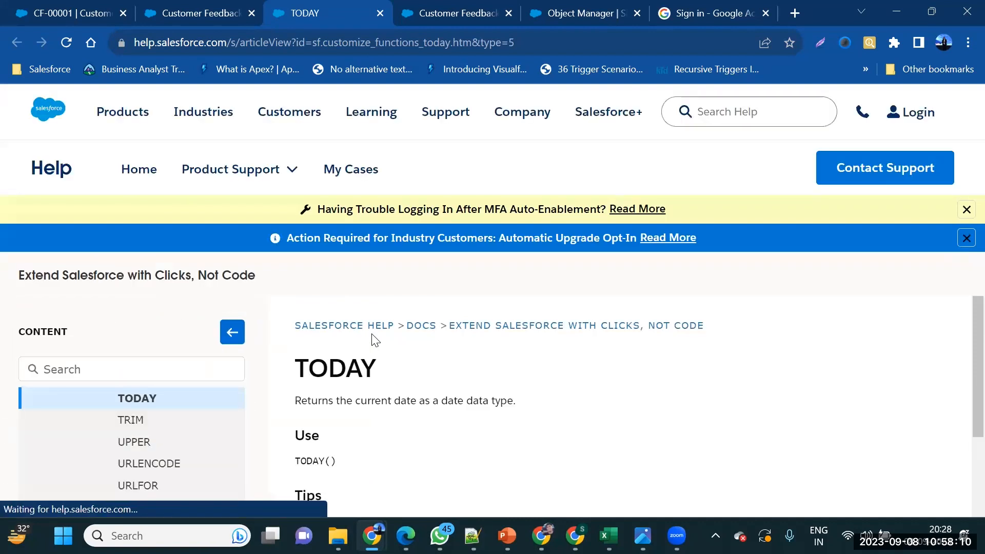
Read through the TODAY help article's usage, tips, and formula and validation rule examples
scroll(375, 340, down, 2)
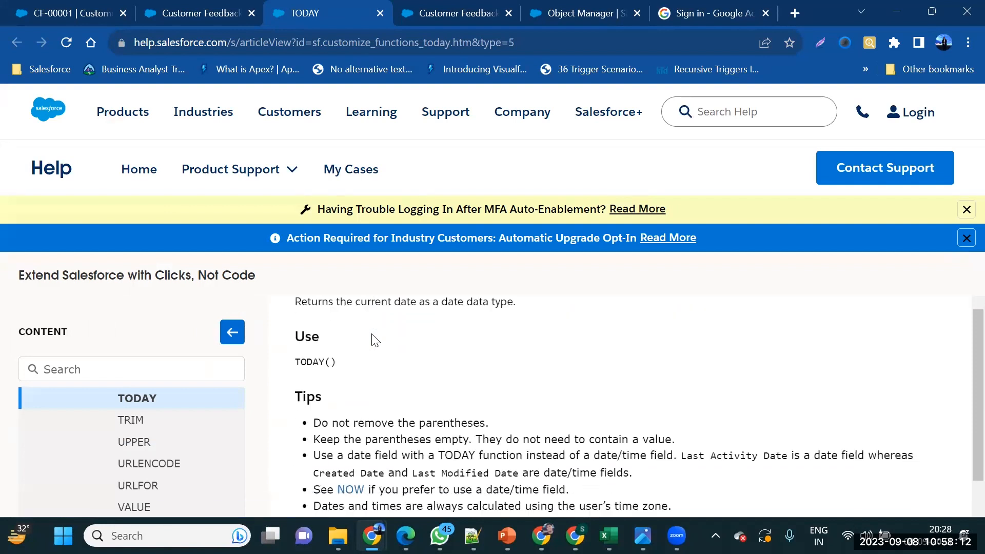
scroll(375, 340, down, 1)
scroll(374, 340, down, 1)
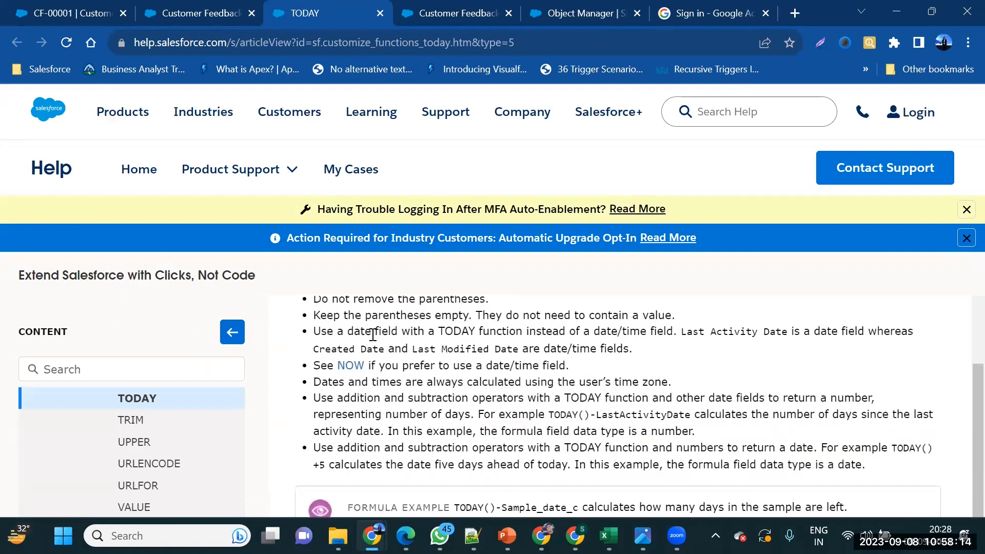
scroll(373, 334, down, 1)
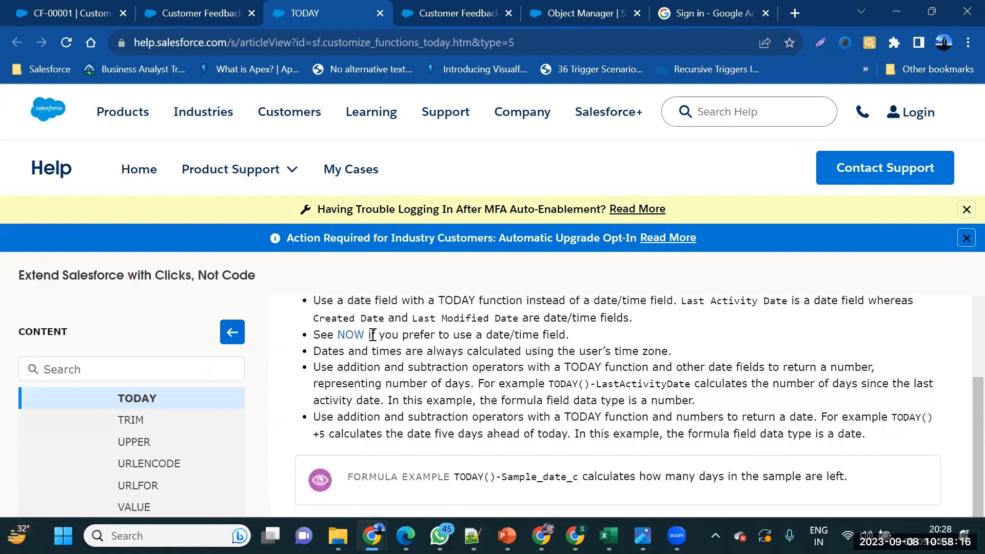
scroll(373, 335, down, 1)
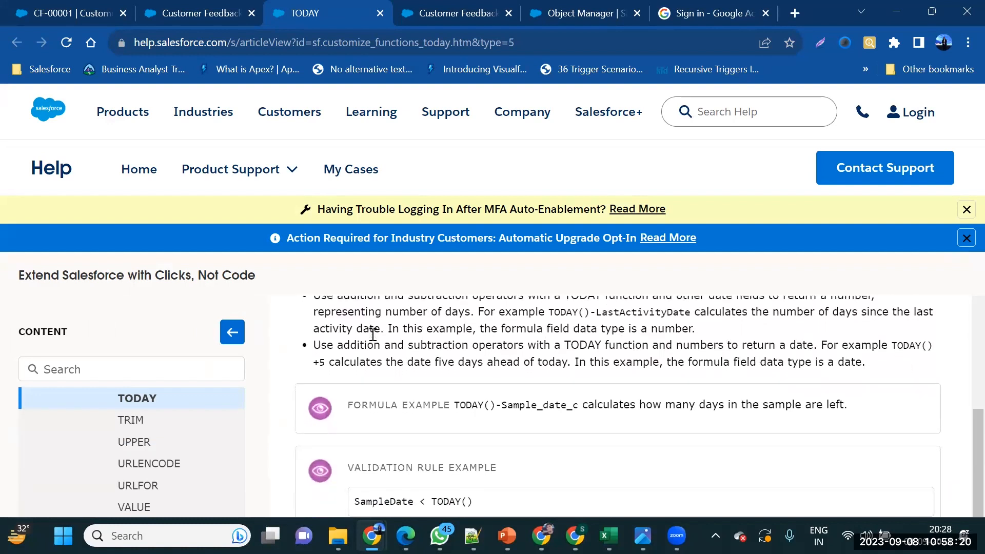
scroll(372, 335, down, 2)
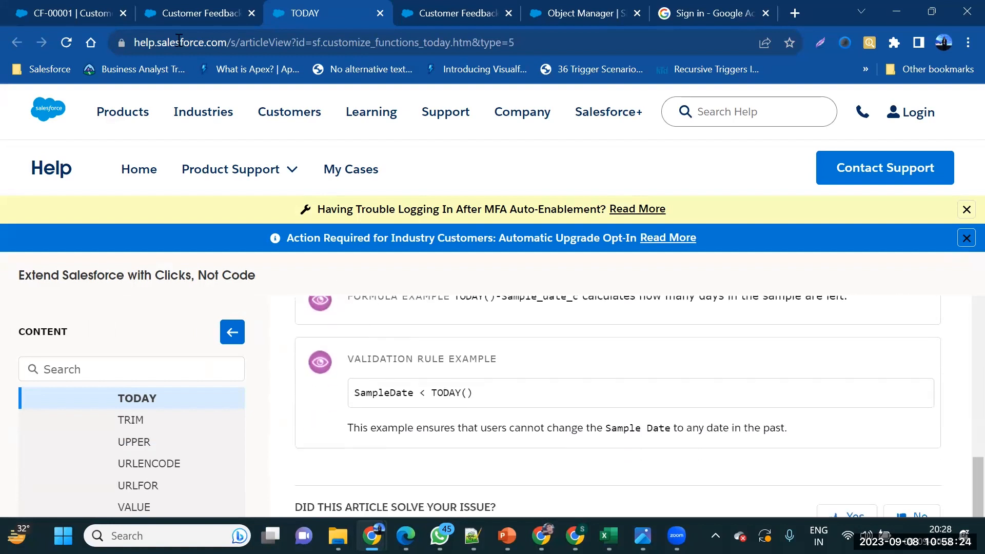
click(147, 16)
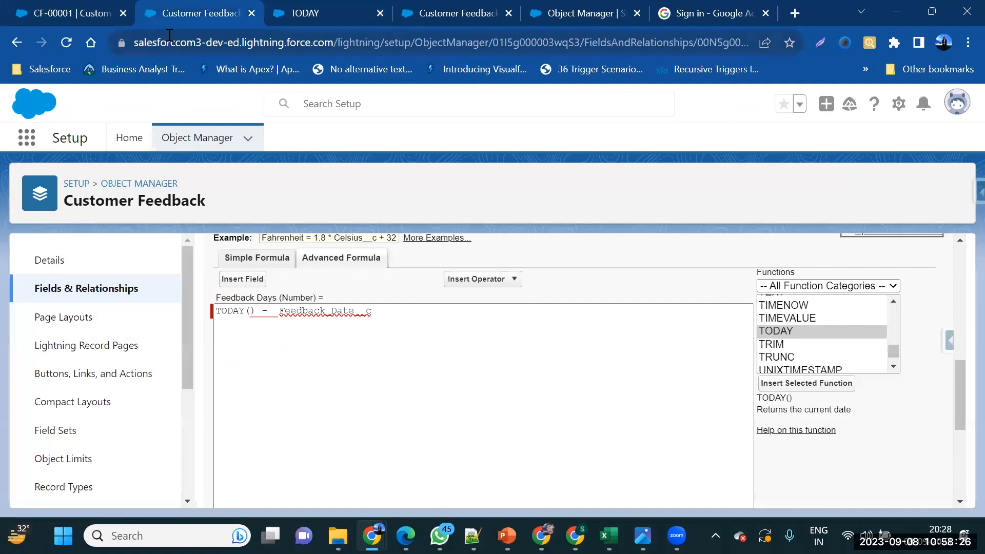
click(282, 311)
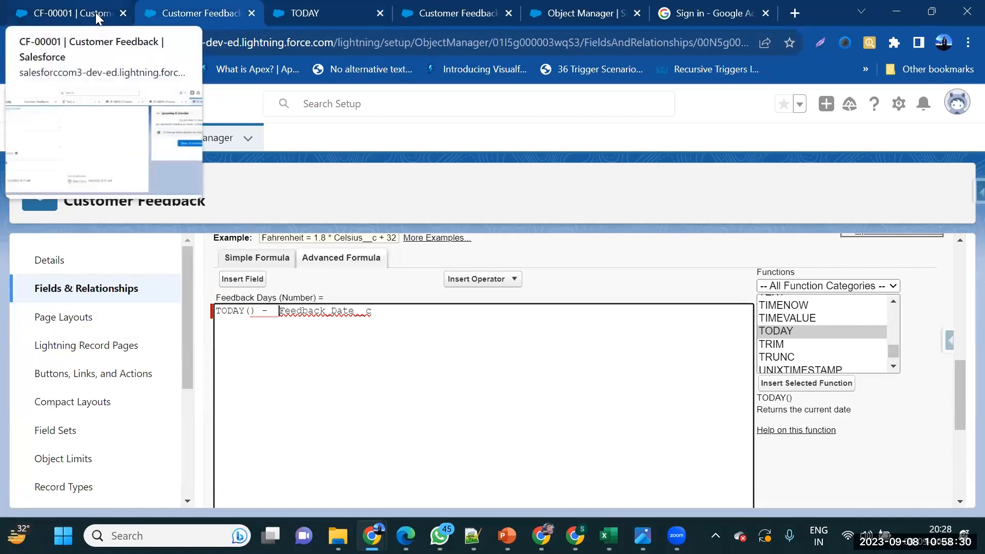
key(shift+Tab)
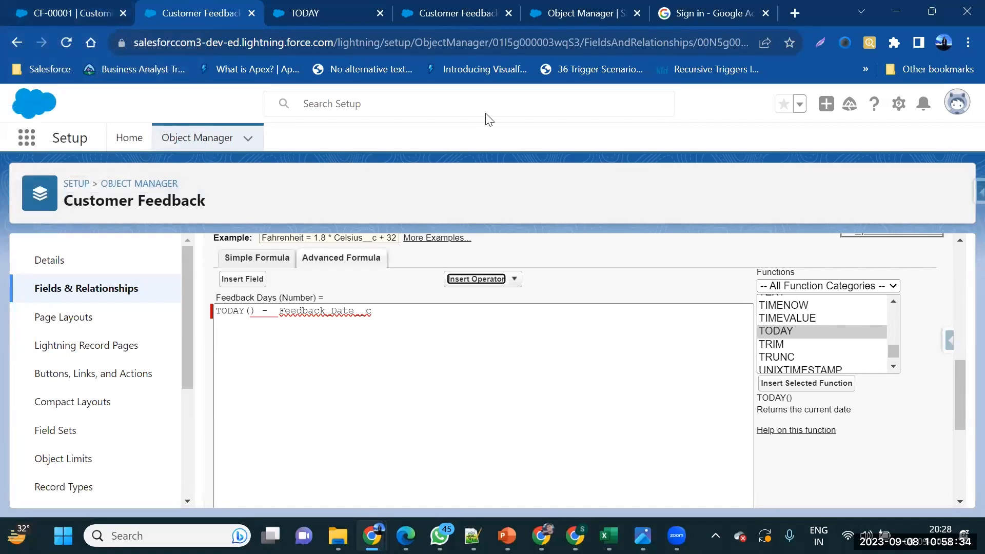
click(709, 142)
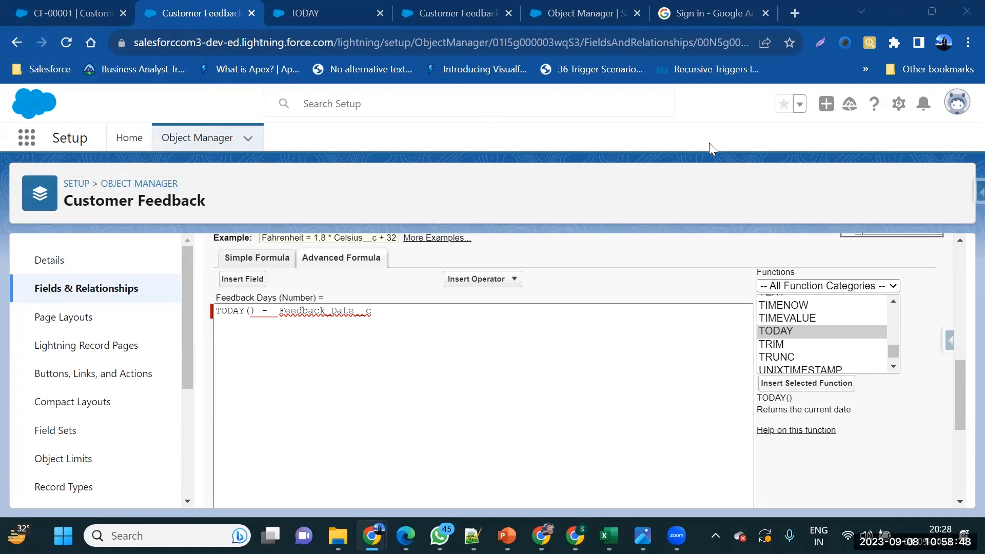
click(314, 8)
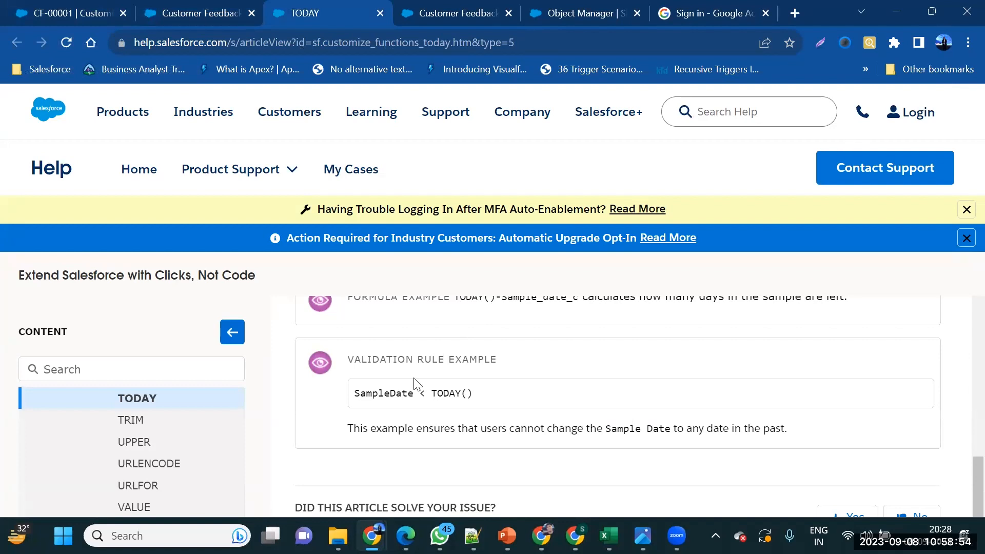
scroll(415, 382, up, 2)
drag(453, 378, 583, 377)
scroll(513, 377, up, 2)
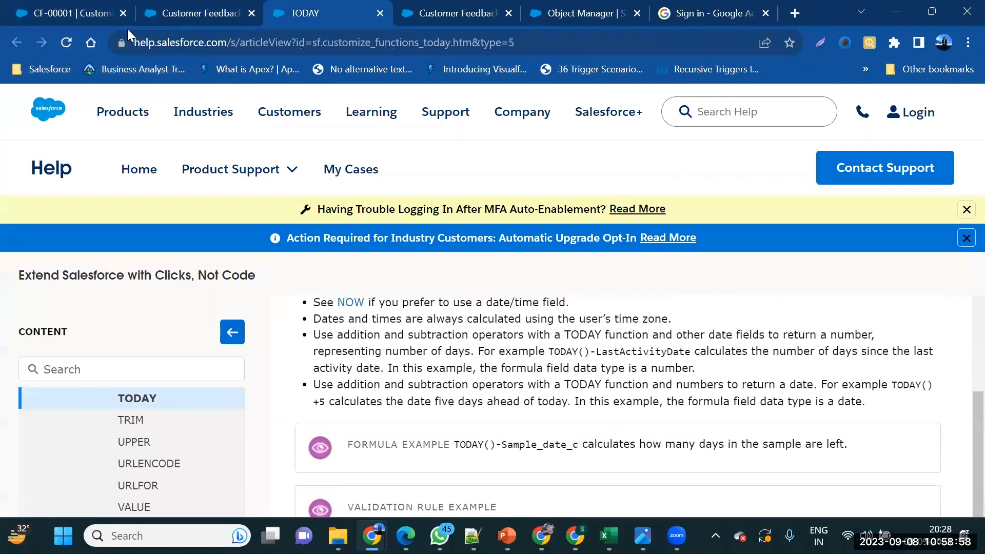
click(174, 12)
drag(281, 313, 350, 317)
Fix the spacing and closing parenthesis so the formula reads TODAY() - Feedback_Date__c, then save
click(276, 312)
key(BackSpace)
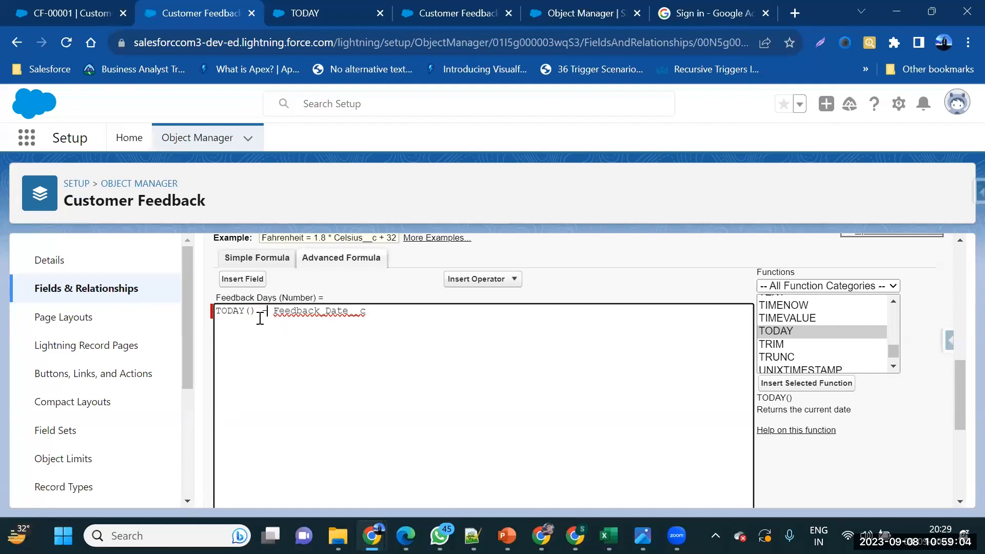
key(BackSpace)
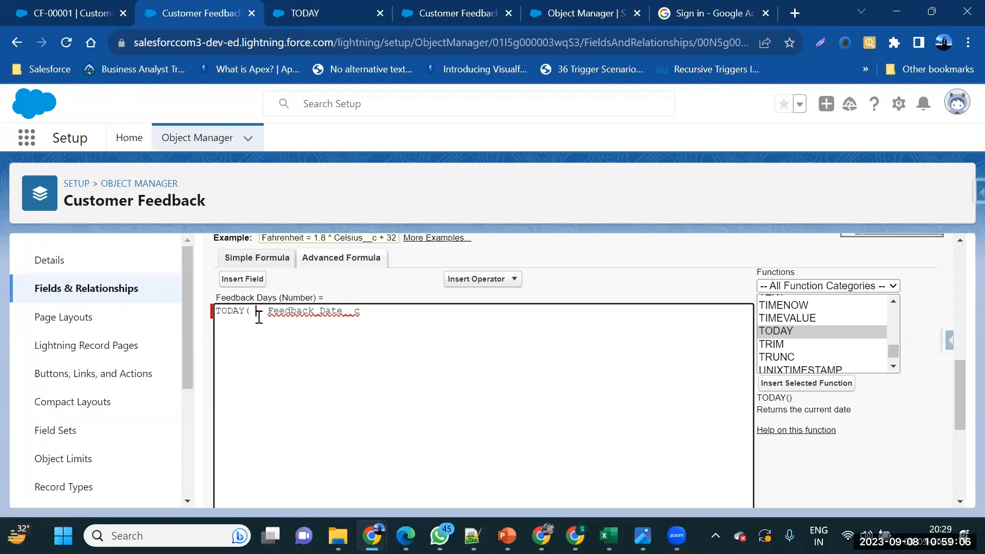
text())
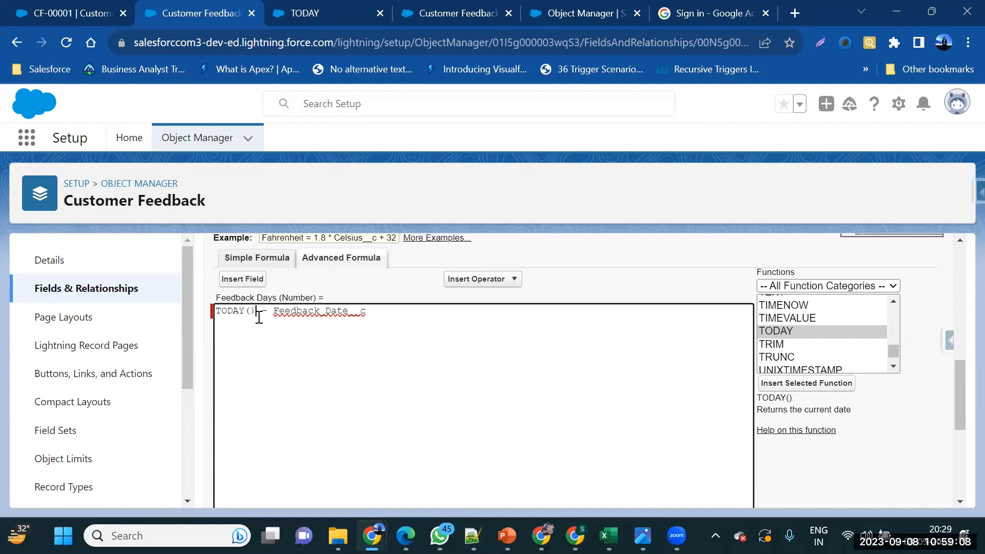
scroll(316, 346, up, 1)
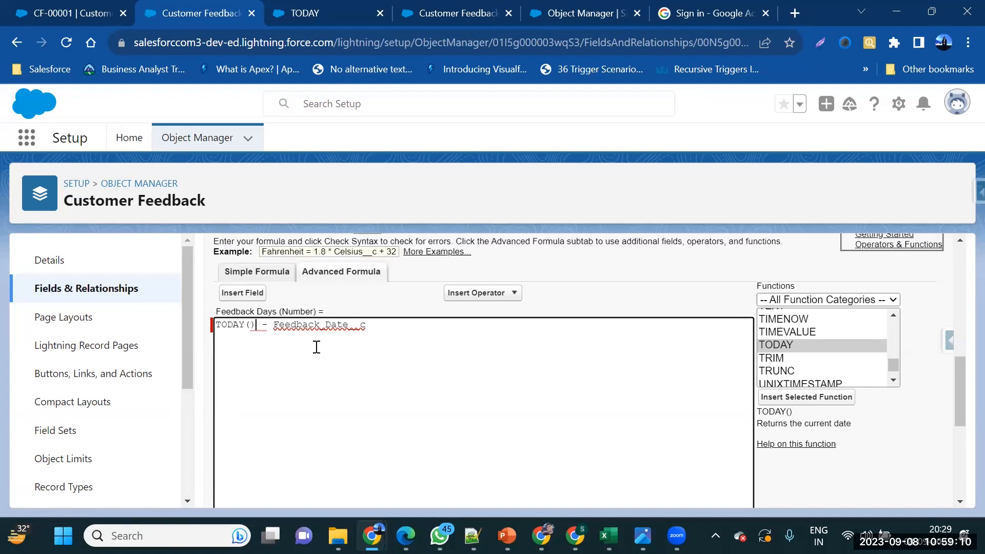
double_click(316, 359)
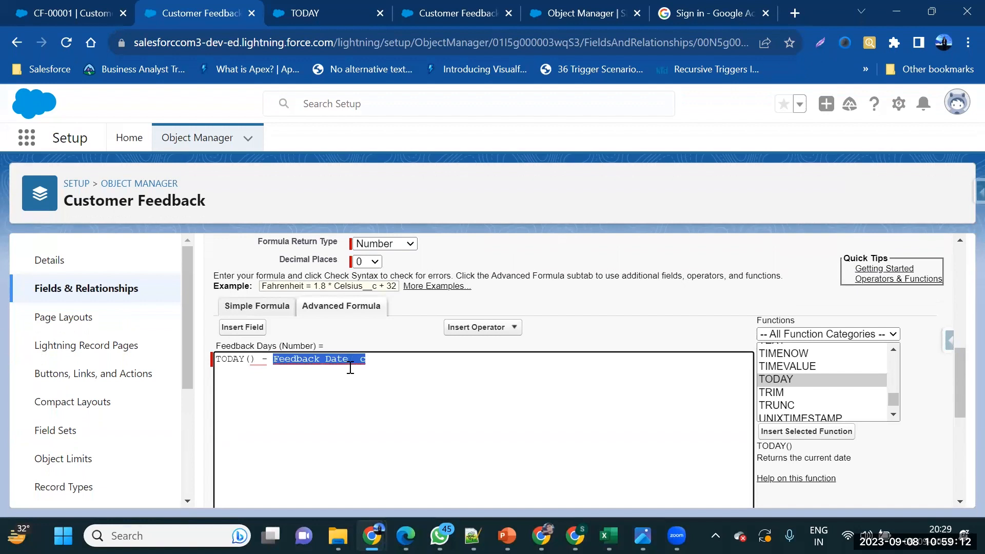
scroll(391, 339, up, 10)
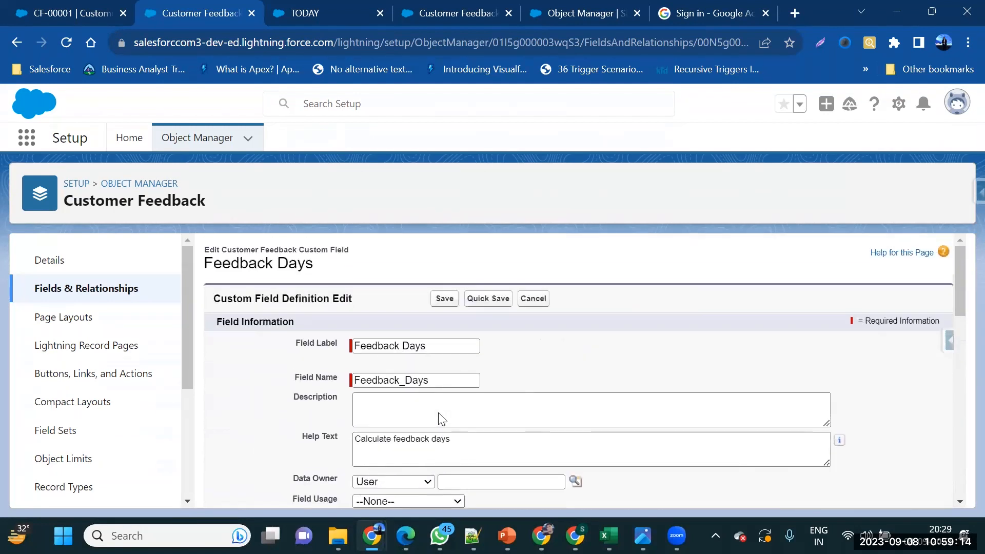
click(439, 300)
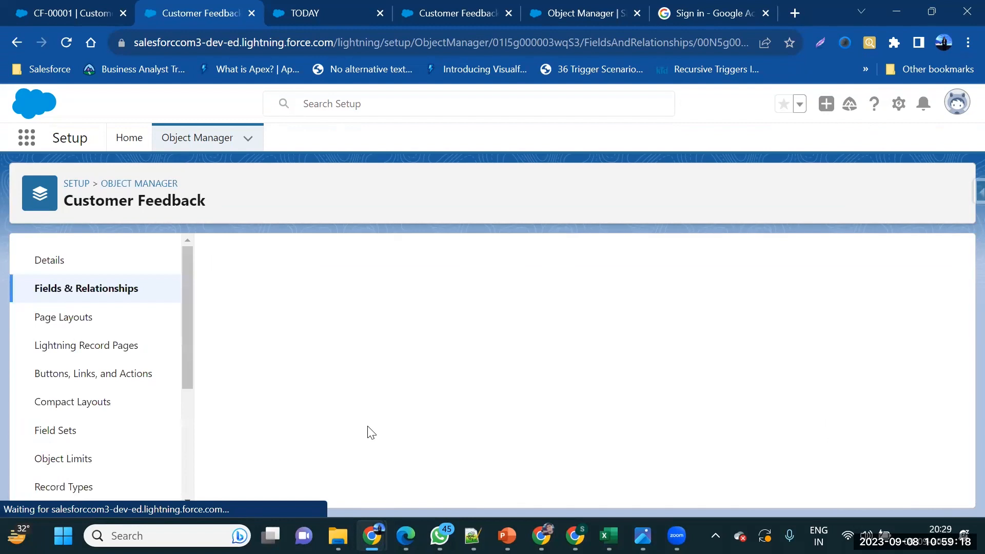
Reload and re-save CF-00001, confirming Feedback Days still shows 1 for Feedback Date 9/6/2023
click(97, 7)
click(71, 41)
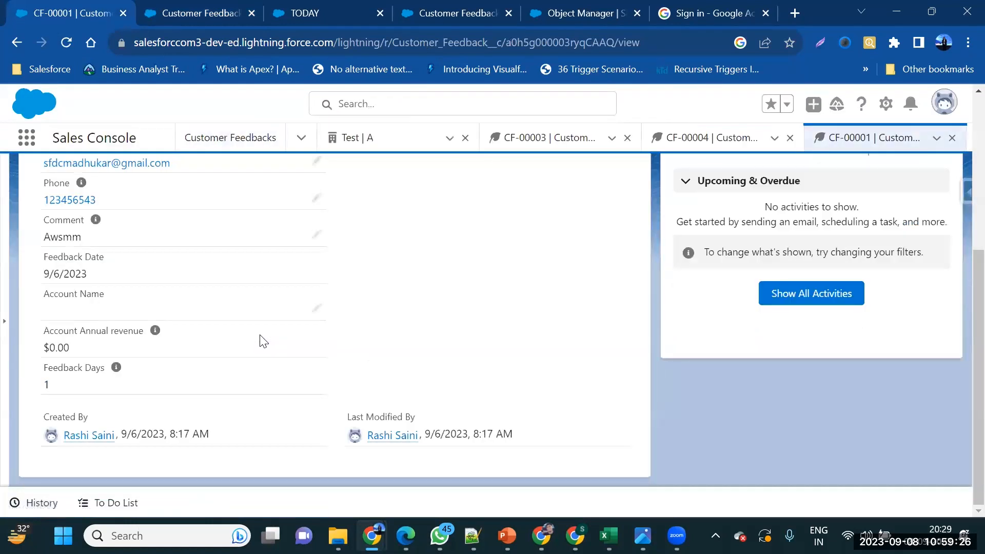
click(317, 239)
scroll(338, 407, down, 3)
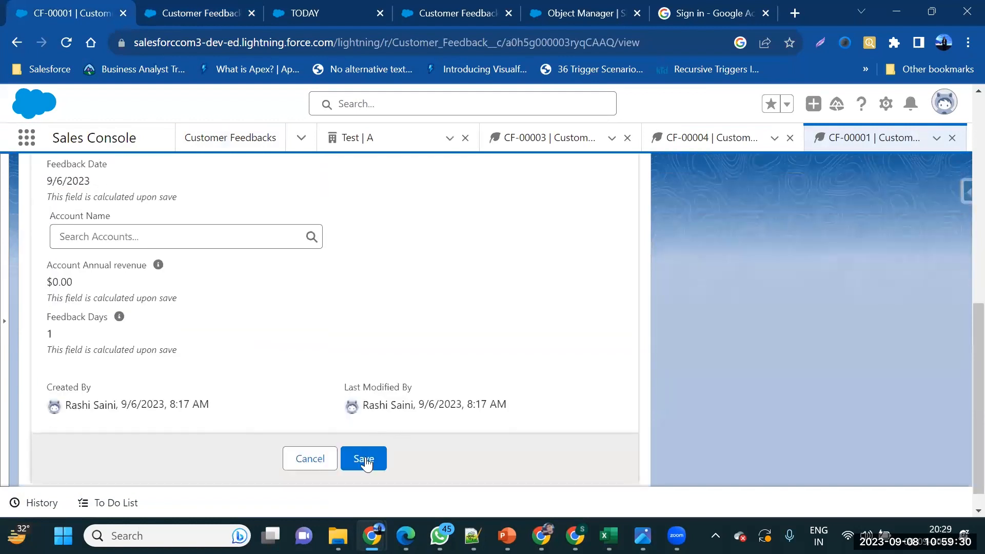
click(364, 460)
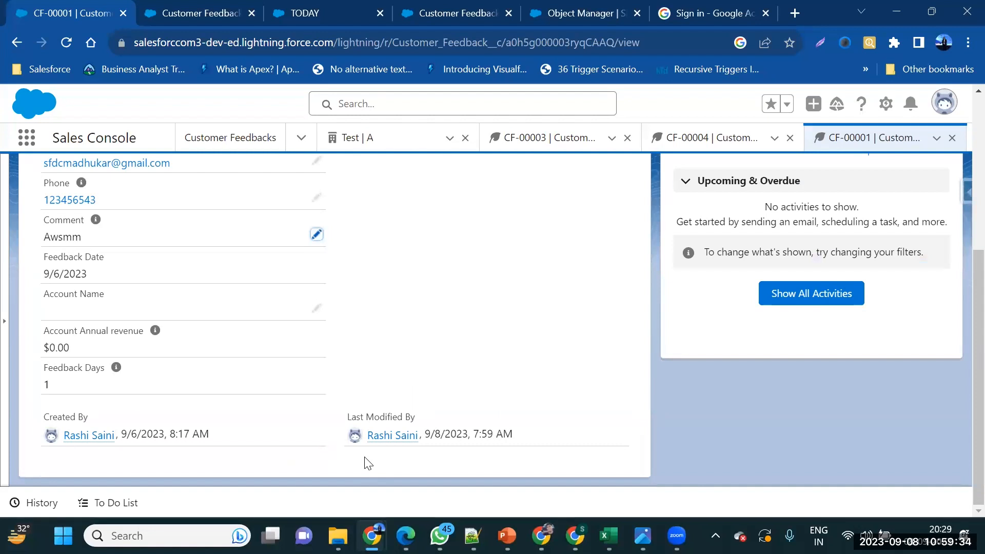
triple_click(103, 276)
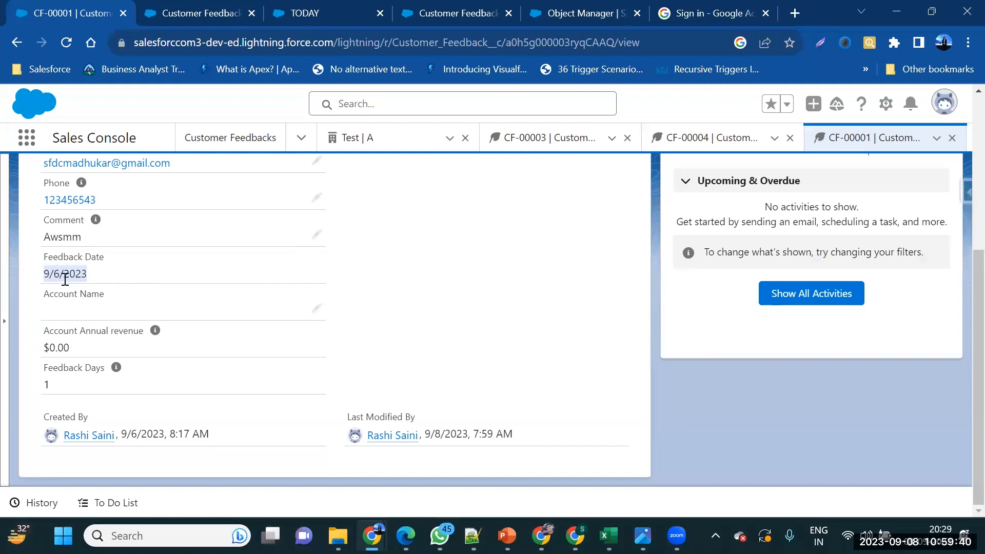
Reopen the Feedback Days field definition for editing from its detail page
click(188, 15)
click(293, 12)
click(187, 22)
scroll(345, 254, down, 2)
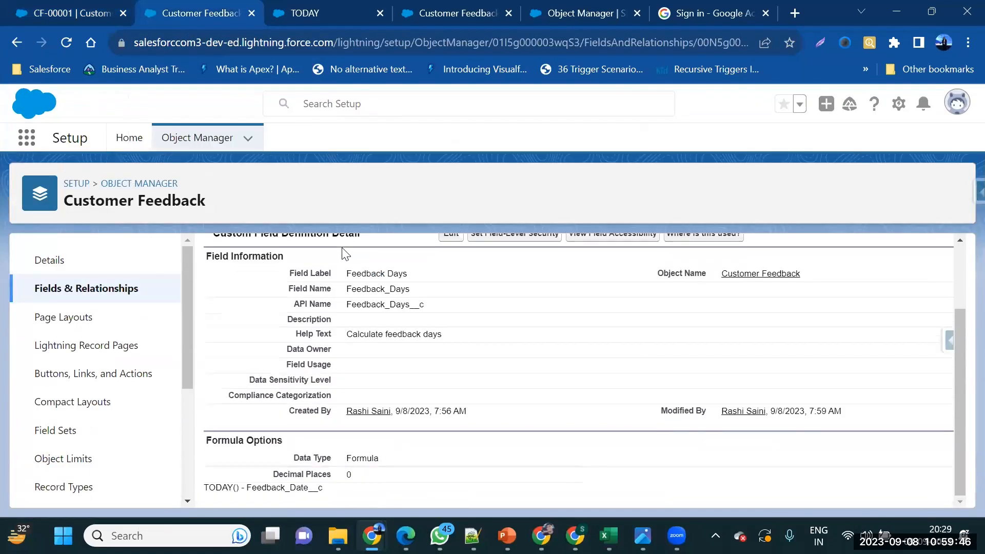
click(444, 238)
Insert 'Date(' before Feedback_Date__c in the Advanced Formula box
scroll(287, 415, down, 10)
click(272, 378)
text(Date(Feedback_Date__c)
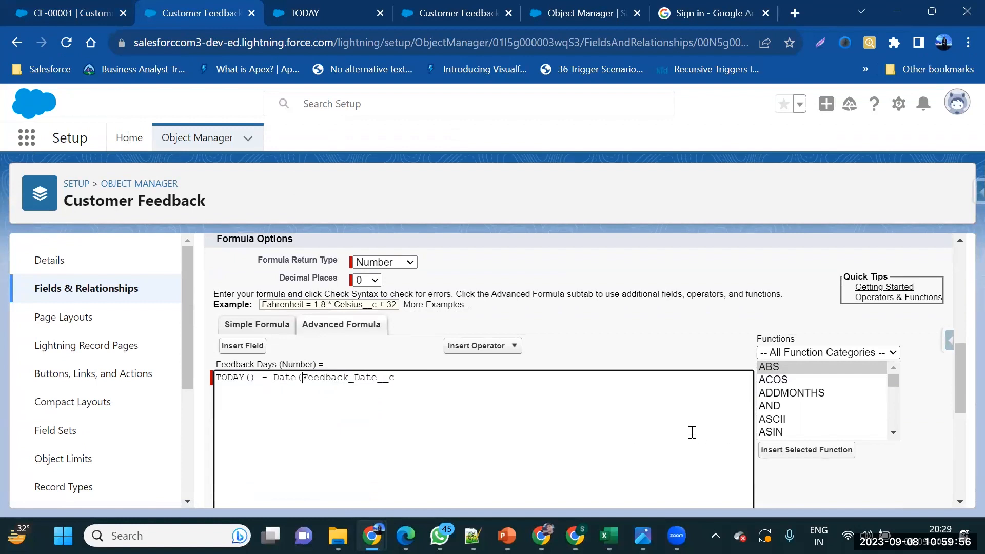
click(456, 379)
Attempt to save, hit the Date() parameter error, and erase the Date portion of the formula
scroll(332, 341, up, 10)
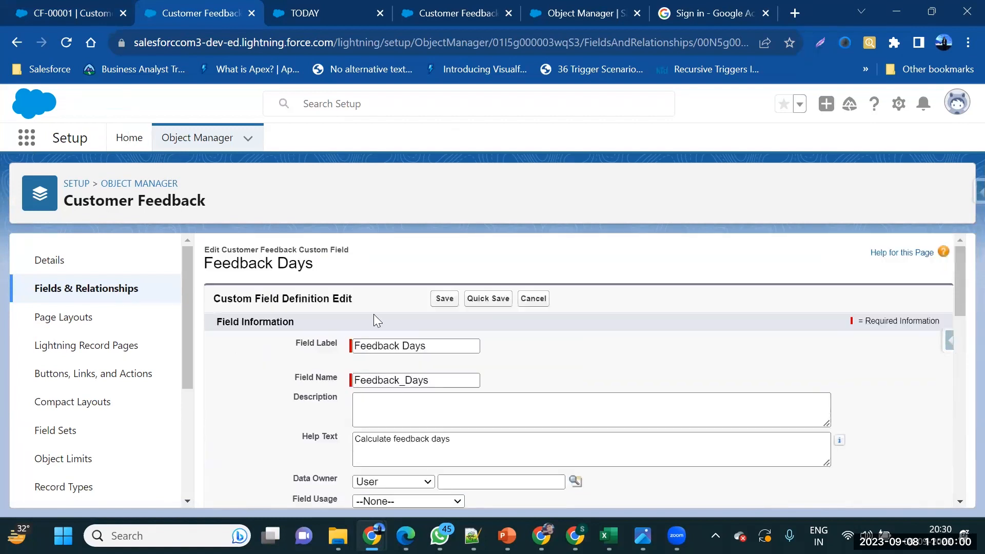
click(444, 301)
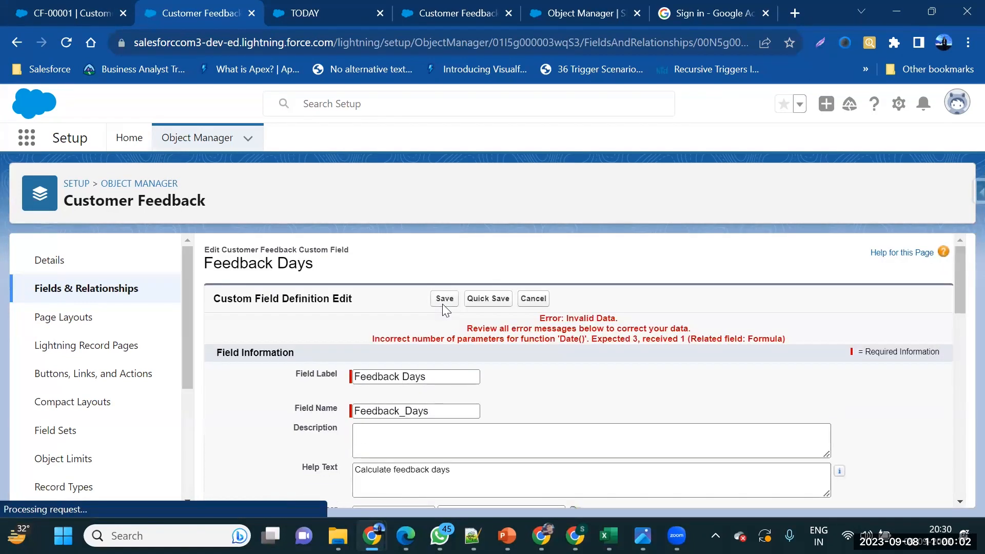
scroll(461, 382, down, 4)
scroll(461, 382, down, 5)
scroll(461, 382, up, 2)
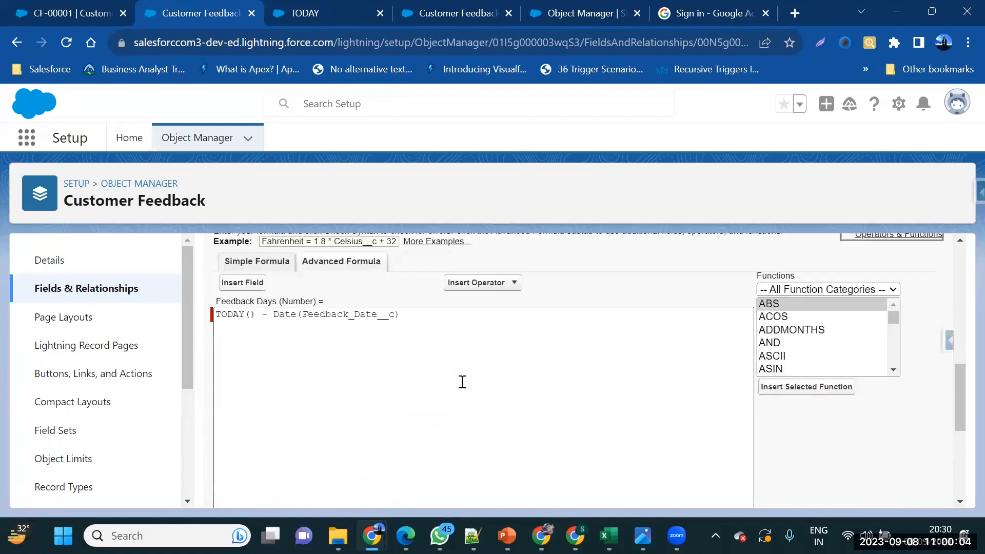
key(BackSpace)
key(BackSpace)
key(BackSpace)
key(BackSpace)
key(BackSpace)
key(BackSpace)
key(BackSpace)
key(BackSpace)
key(BackSpace)
key(BackSpace)
key(BackSpace)
key(BackSpace)
key(BackSpace)
key(BackSpace)
key(BackSpace)
key(BackSpace)
key(BackSpace)
key(BackSpace)
key(BackSpace)
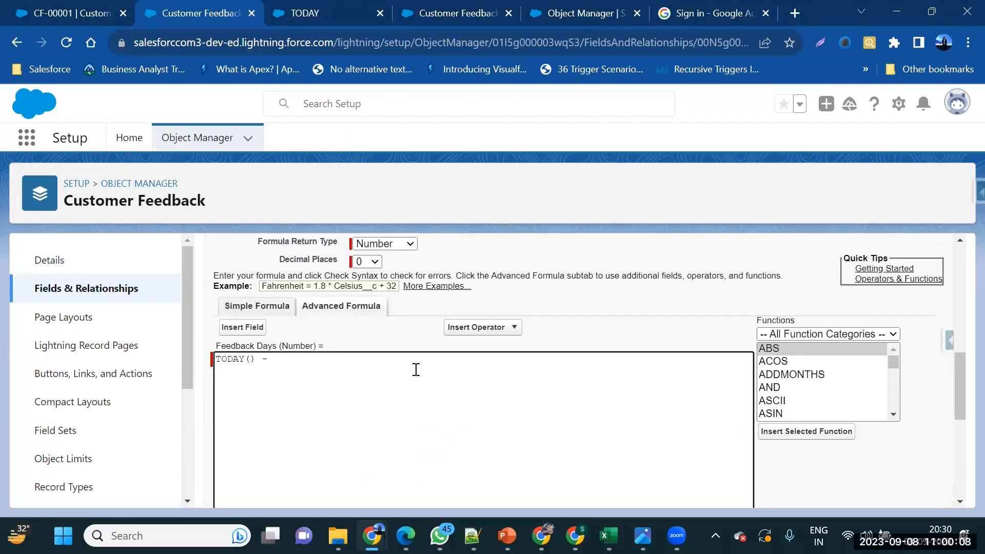
Insert the Last Activity Date field after TODAY() - and save the formula
click(240, 330)
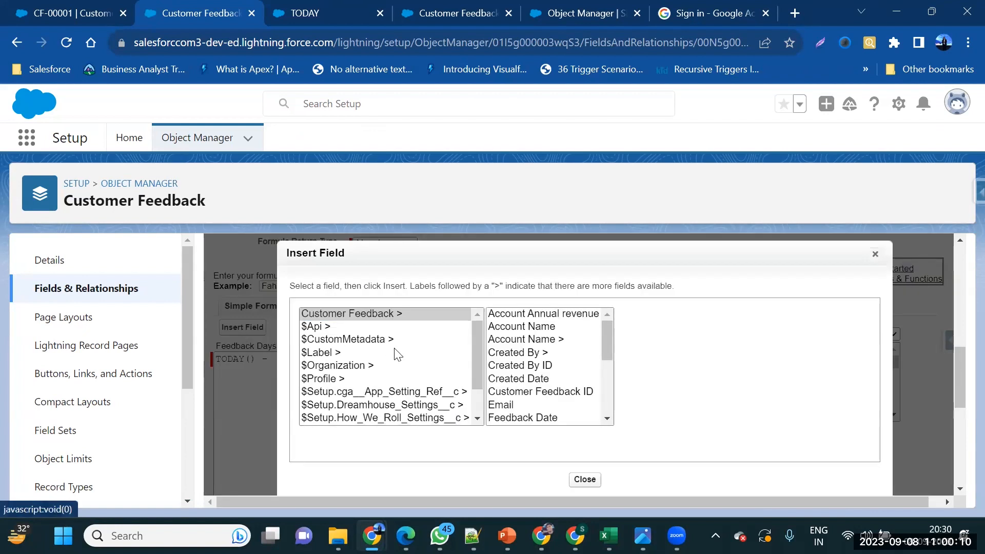
scroll(511, 365, down, 2)
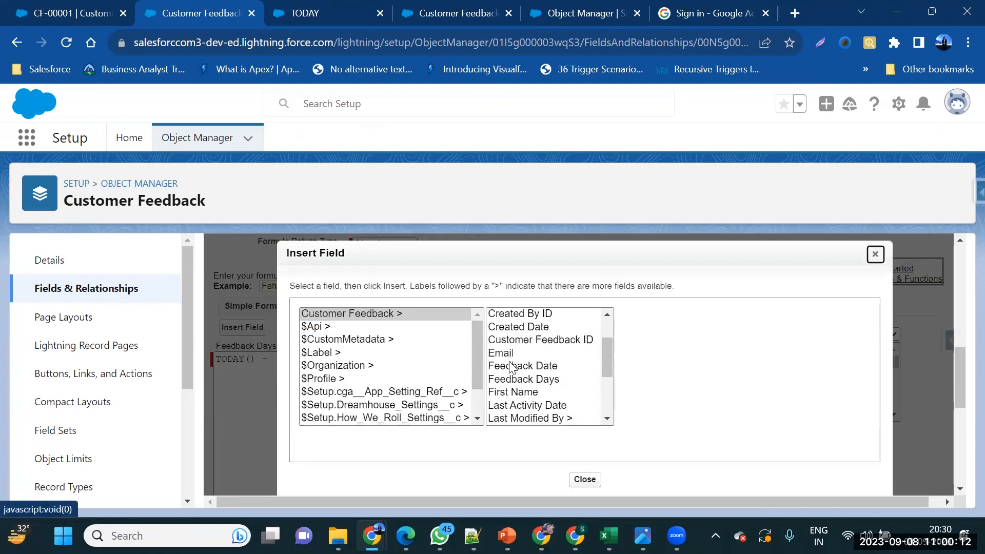
scroll(512, 365, down, 3)
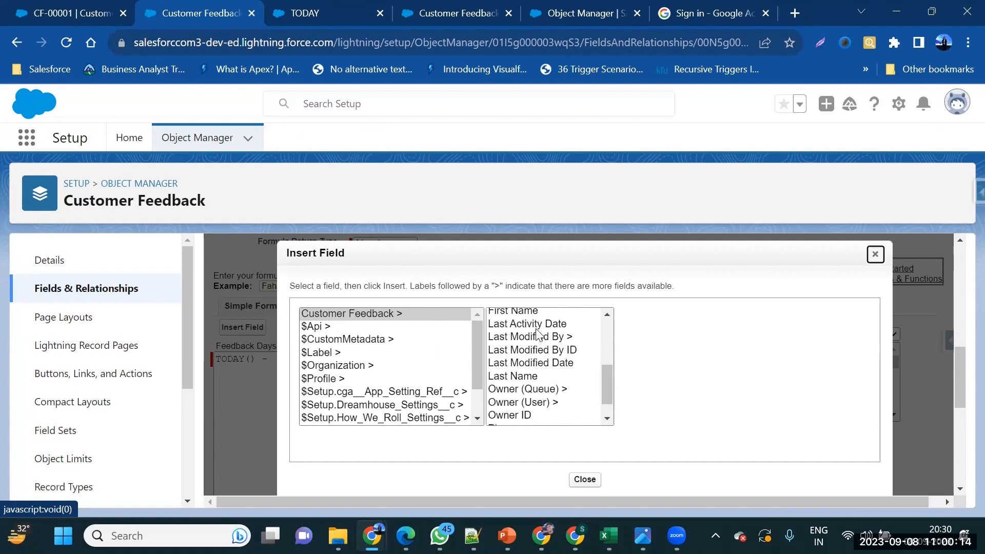
click(549, 324)
click(680, 396)
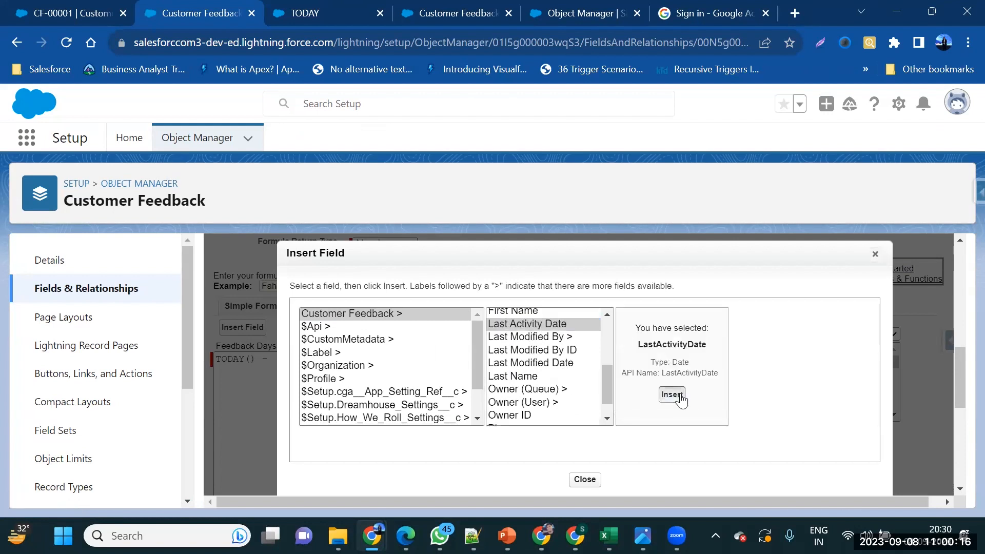
scroll(471, 395, down, 5)
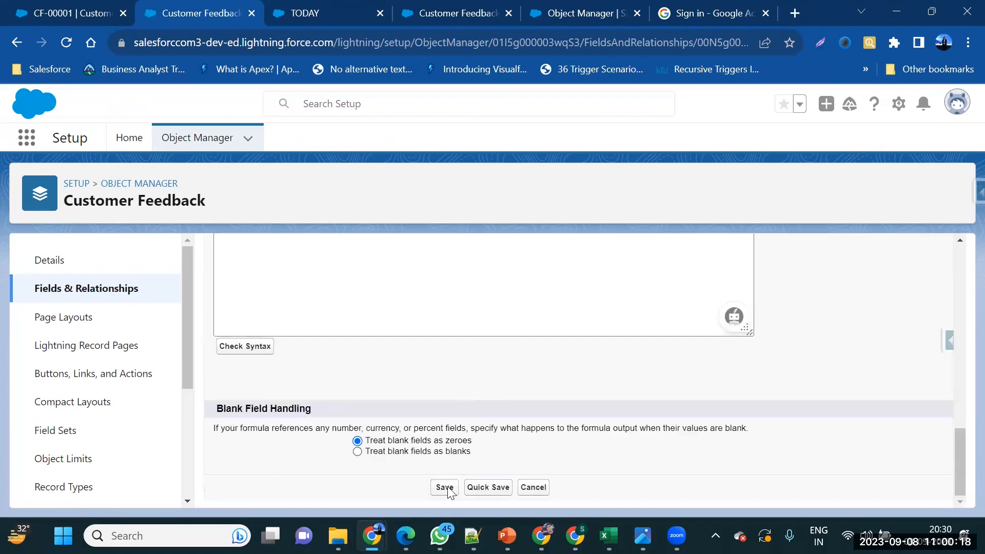
click(445, 493)
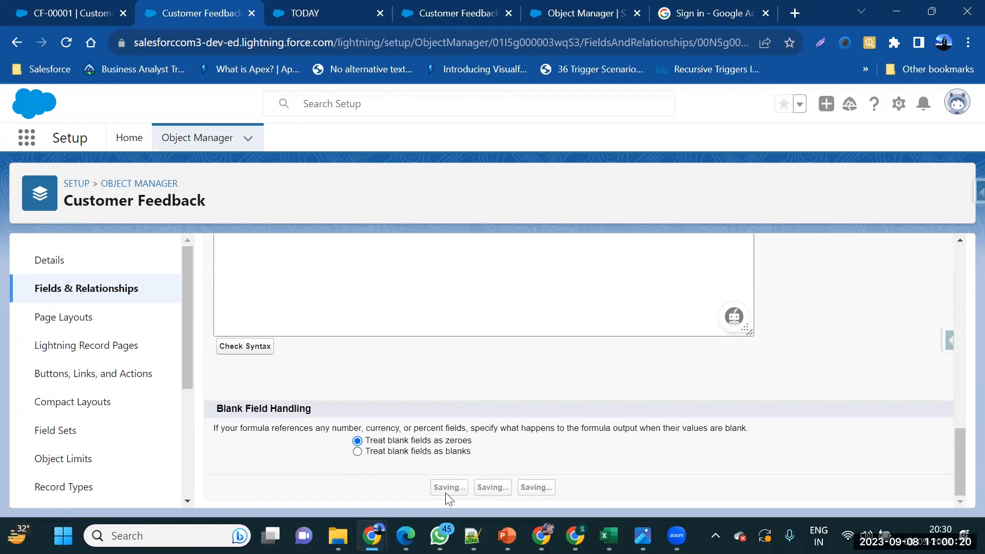
Reload and re-save CF-00001, leaving Feedback Days blank with last modified 9/8/2023 8:00 AM
click(63, 22)
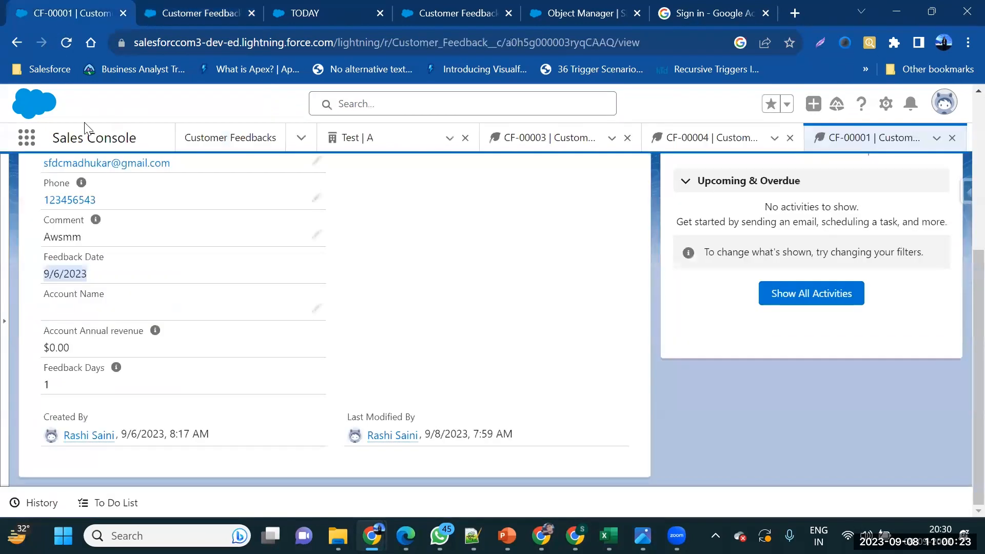
click(71, 46)
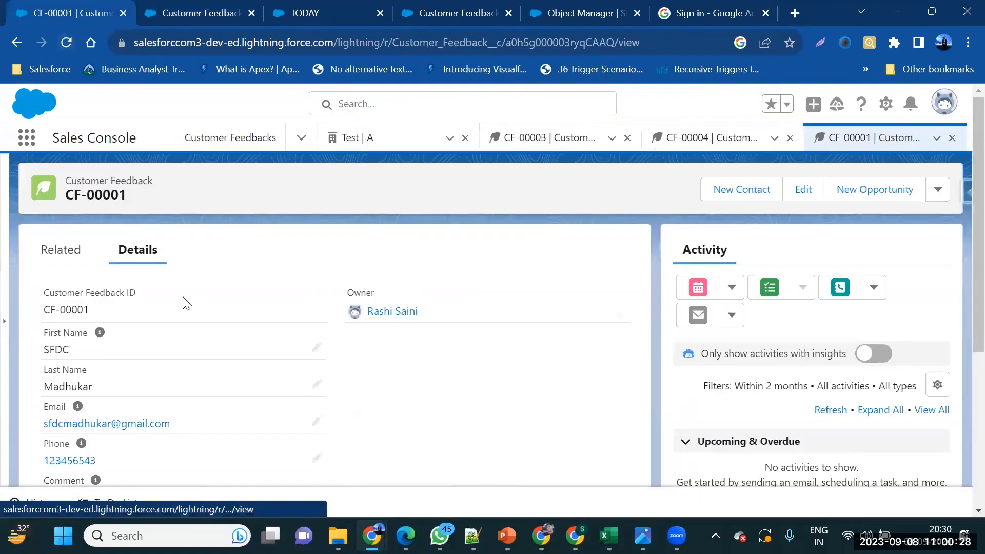
scroll(193, 338, down, 3)
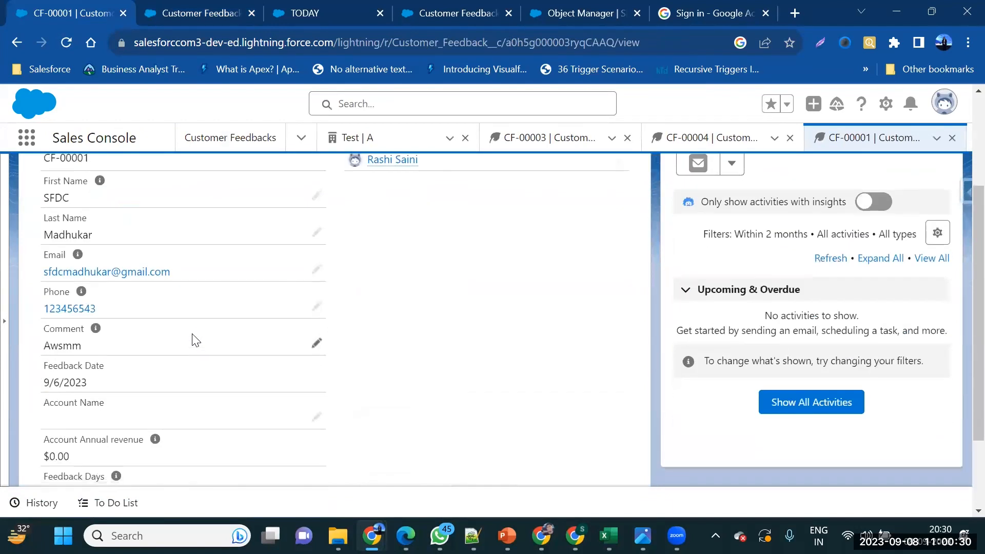
scroll(194, 339, down, 2)
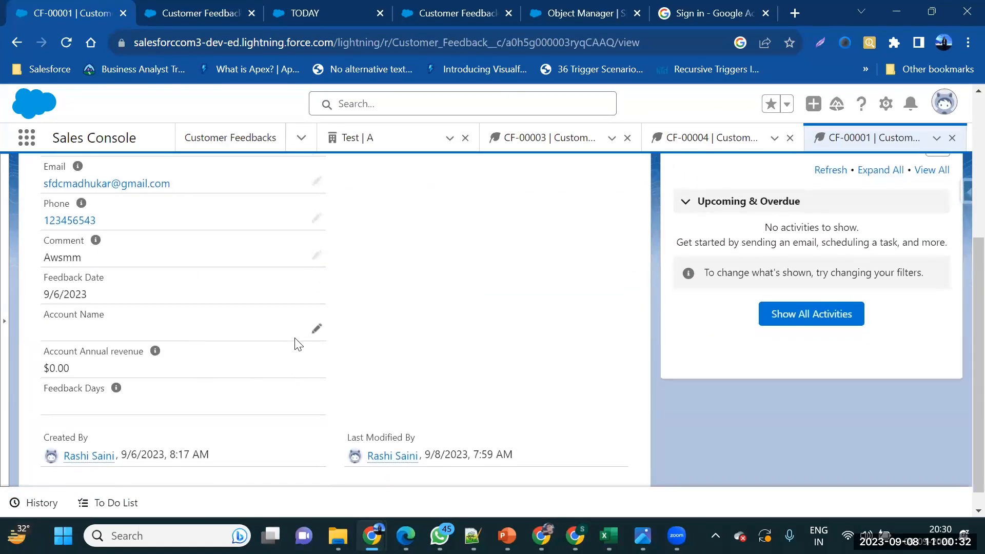
scroll(297, 342, up, 4)
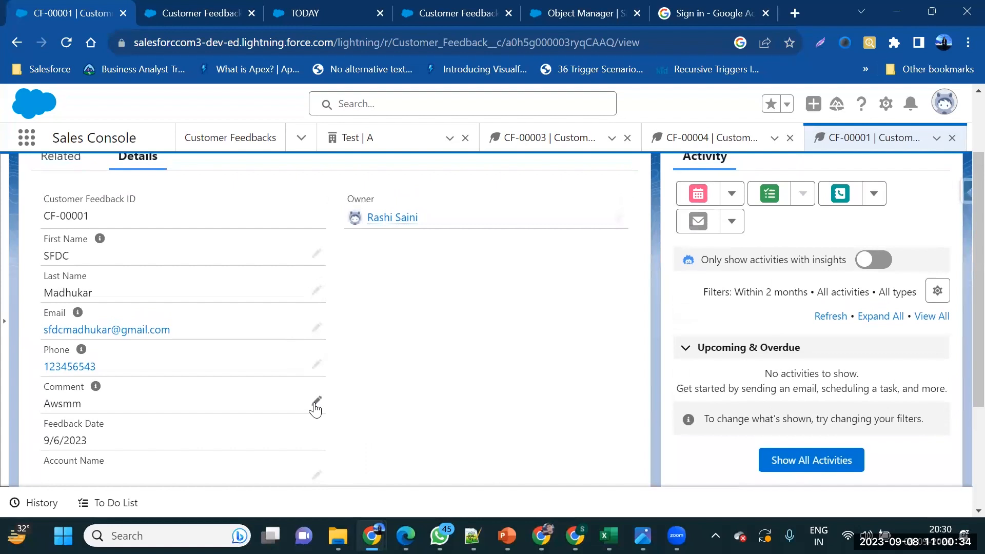
scroll(315, 409, down, 3)
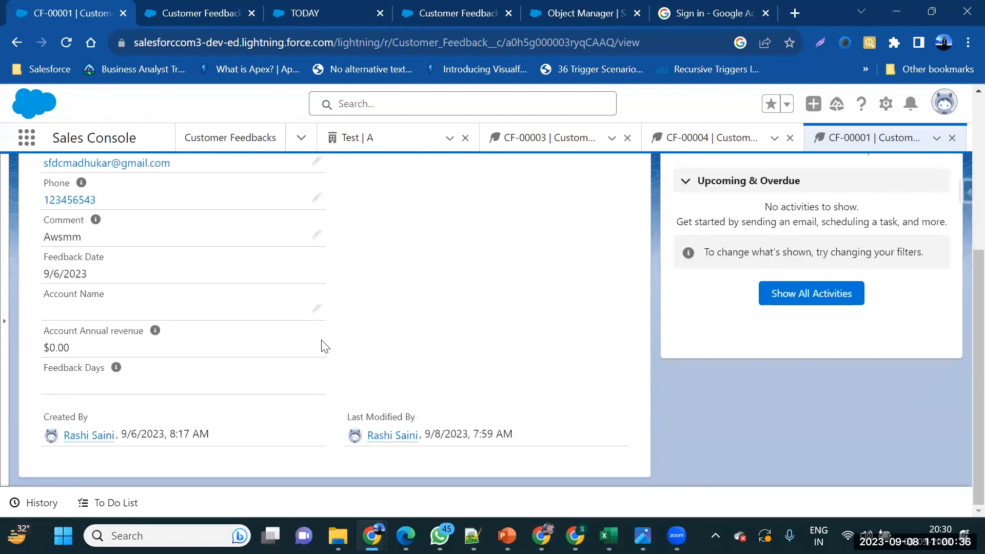
click(316, 309)
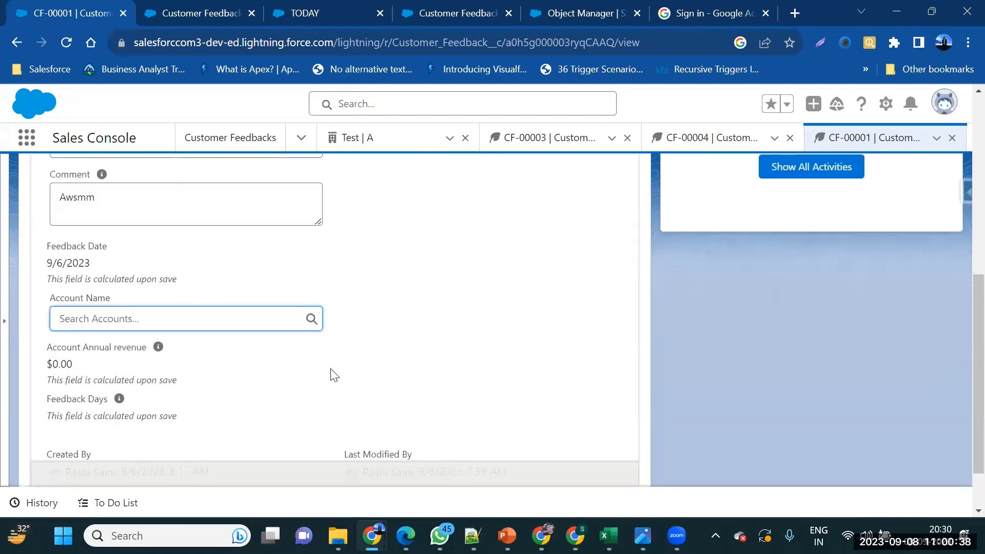
click(367, 460)
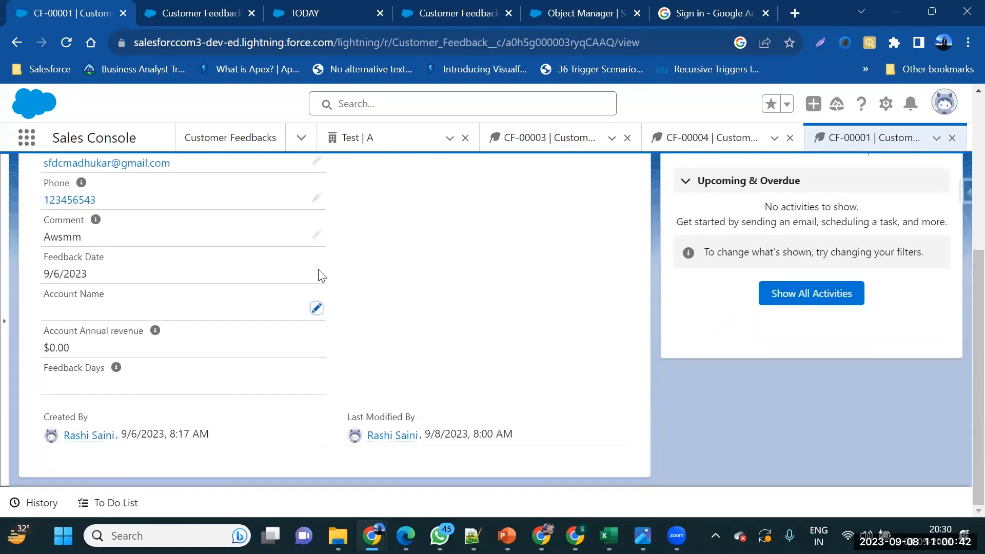
Reopen the Feedback Days formula and delete LastActivityDate, leaving TODAY() -
click(298, 7)
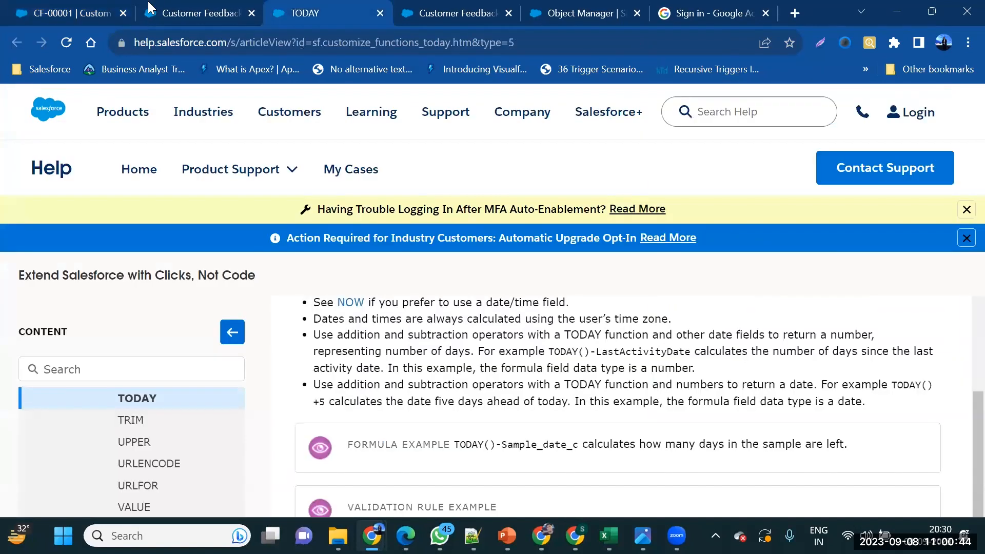
click(200, 13)
scroll(372, 286, down, 2)
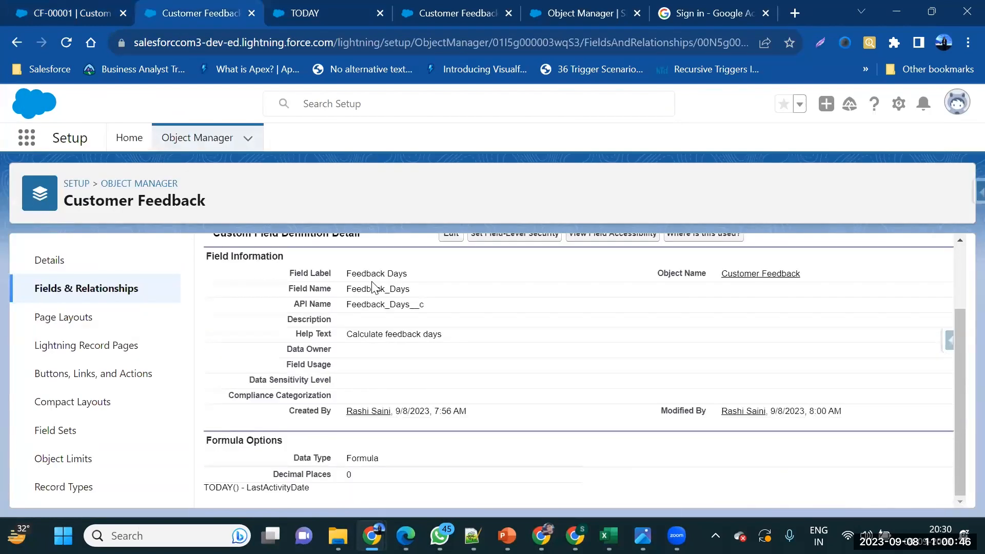
click(446, 239)
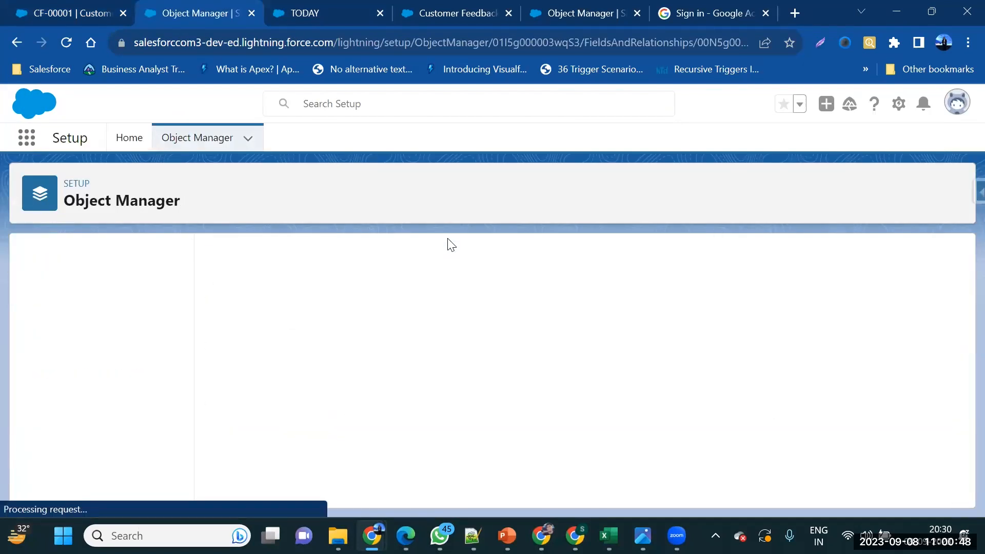
scroll(432, 345, down, 8)
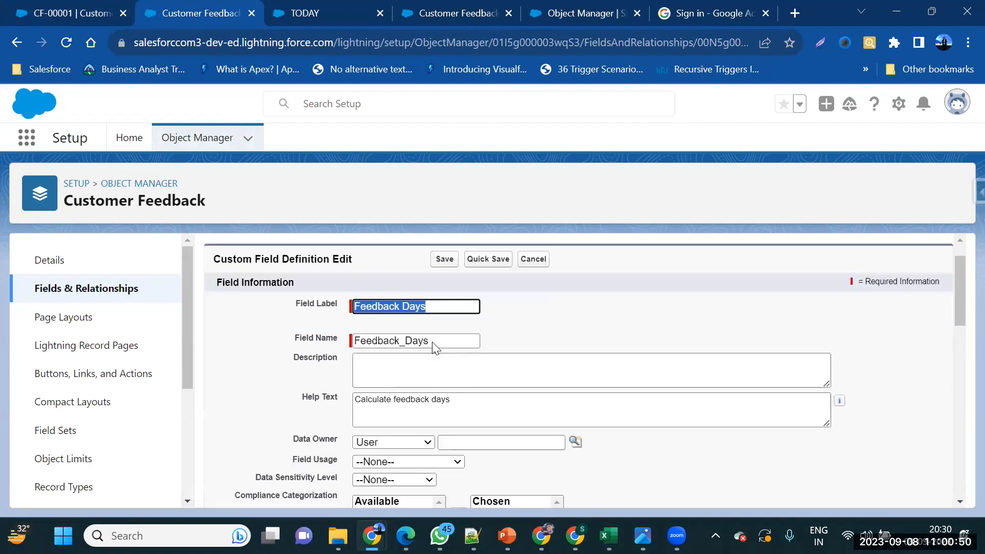
double_click(356, 345)
key(BackSpace)
Review Created Date, Feedback Days, Feedback Date and Last Modified Date in Insert Field, inserting nothing
click(221, 313)
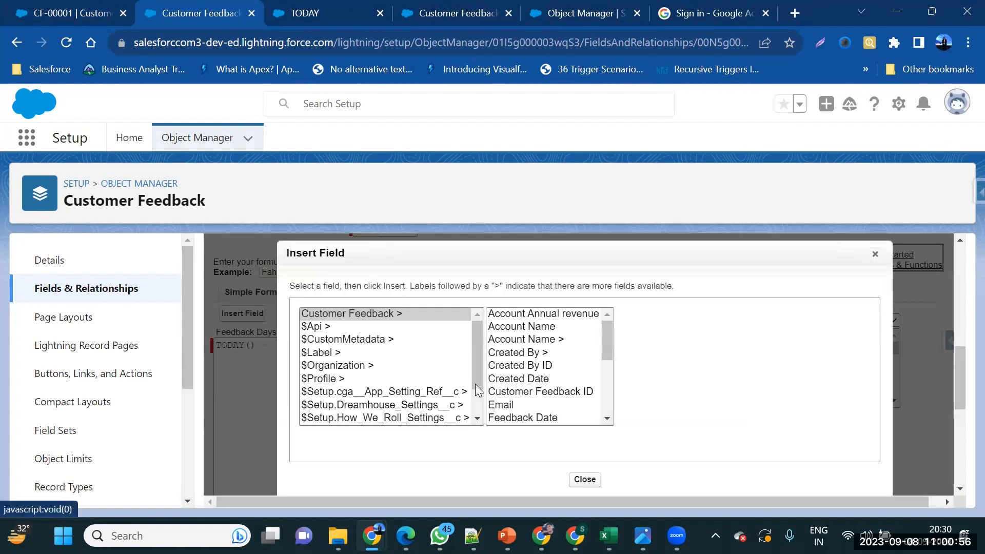
scroll(510, 385, down, 2)
scroll(523, 364, up, 2)
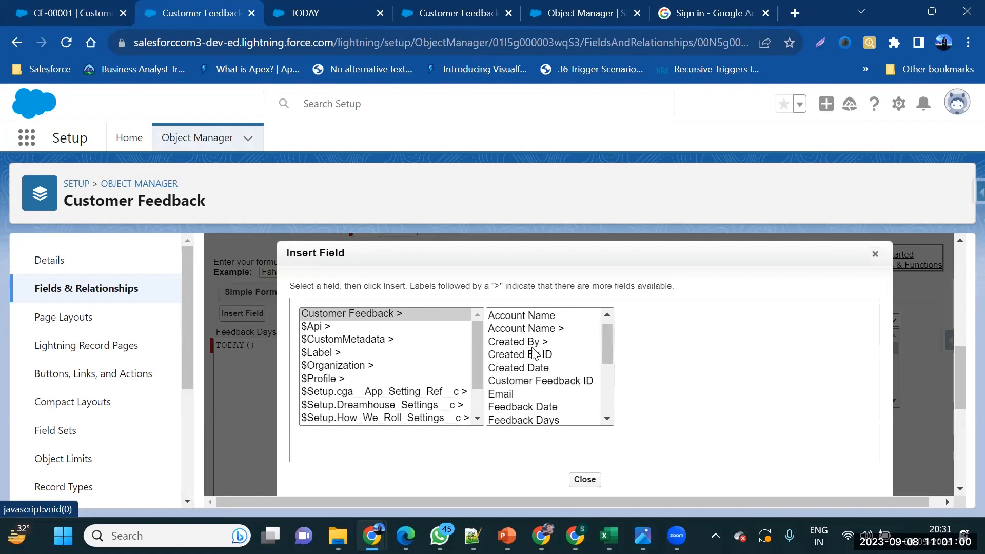
click(531, 367)
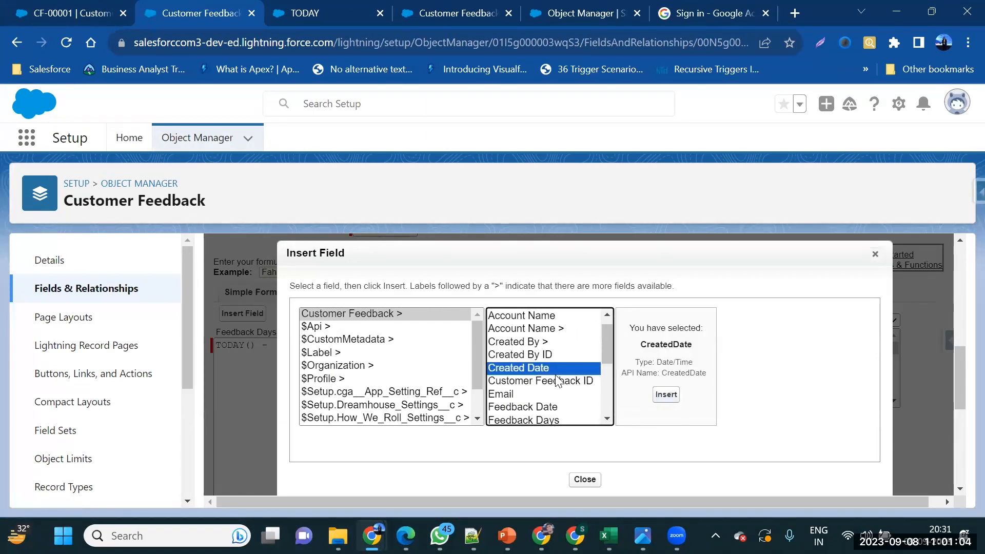
scroll(551, 369, down, 2)
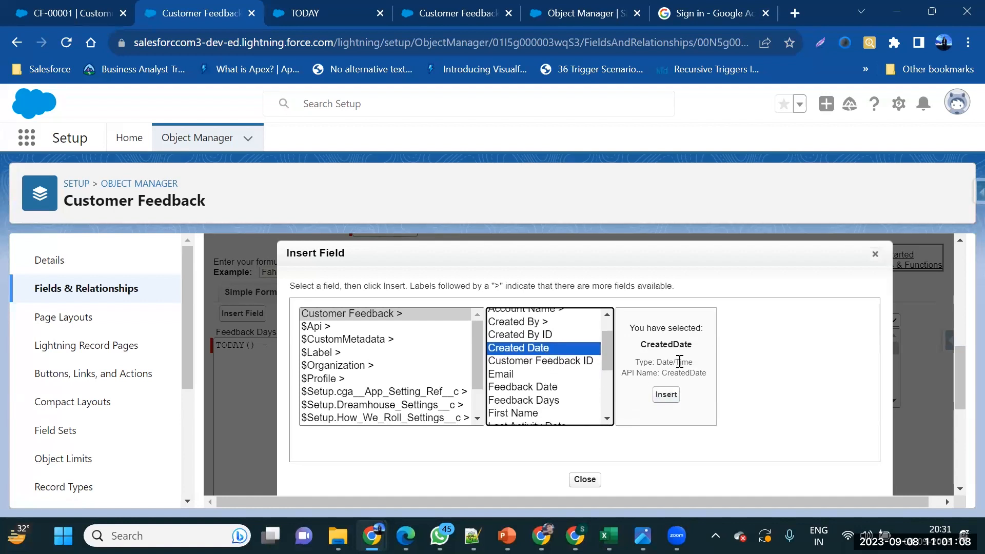
scroll(554, 405, down, 3)
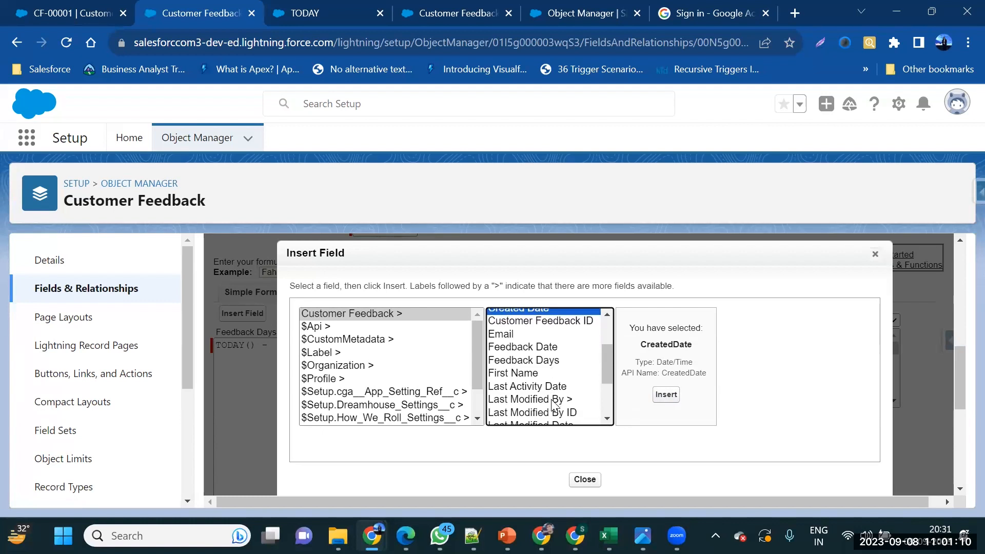
click(531, 360)
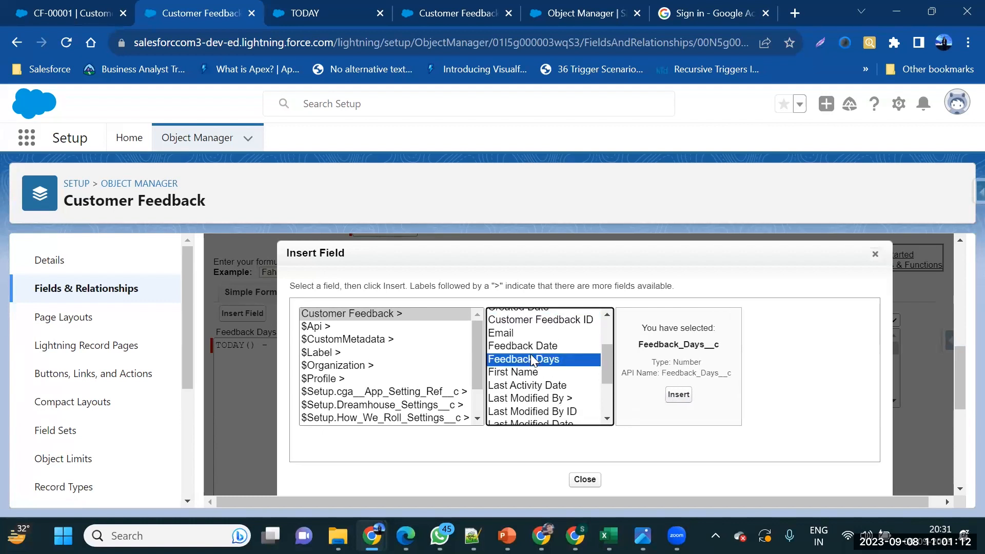
click(533, 351)
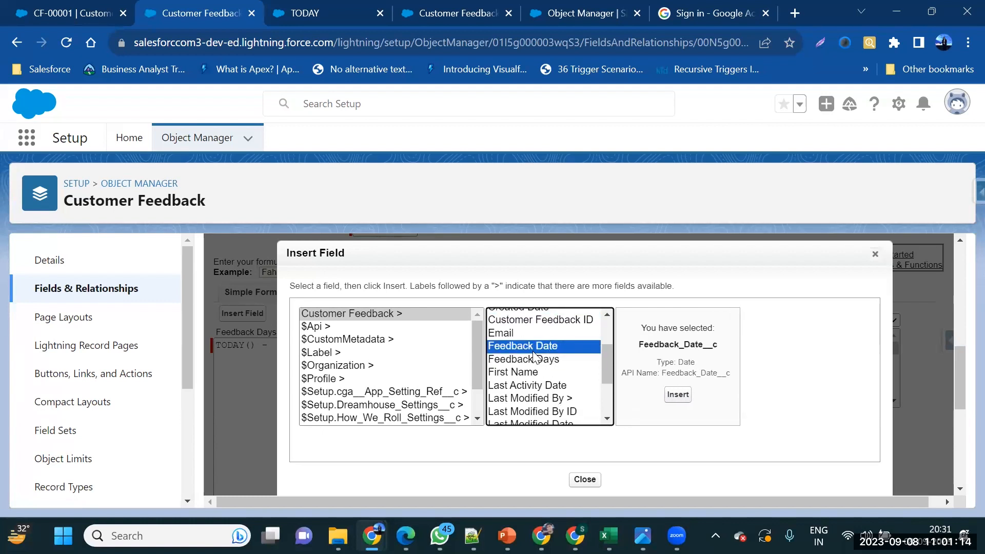
scroll(533, 356, up, 1)
scroll(533, 362, down, 2)
scroll(533, 365, down, 3)
scroll(555, 344, down, 1)
click(554, 340)
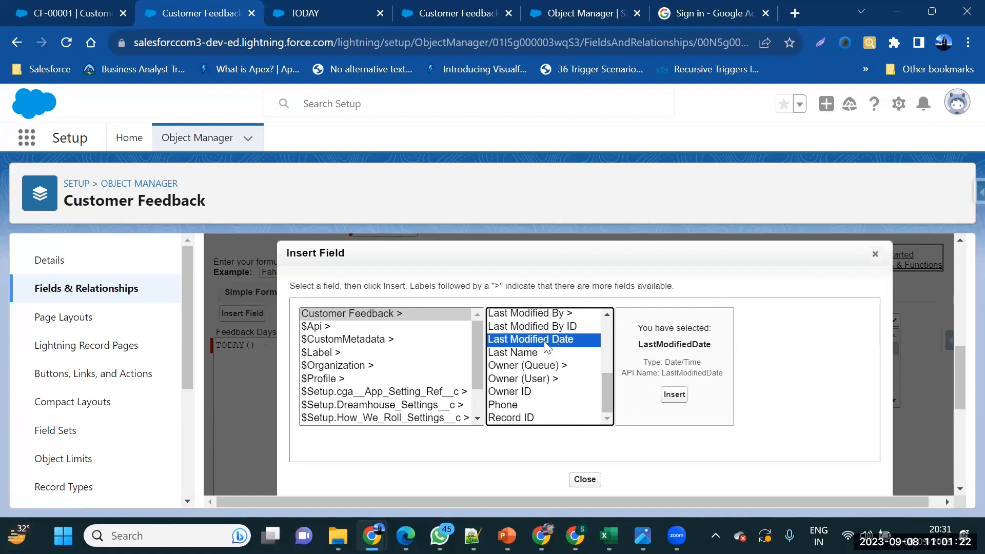
scroll(564, 417, up, 3)
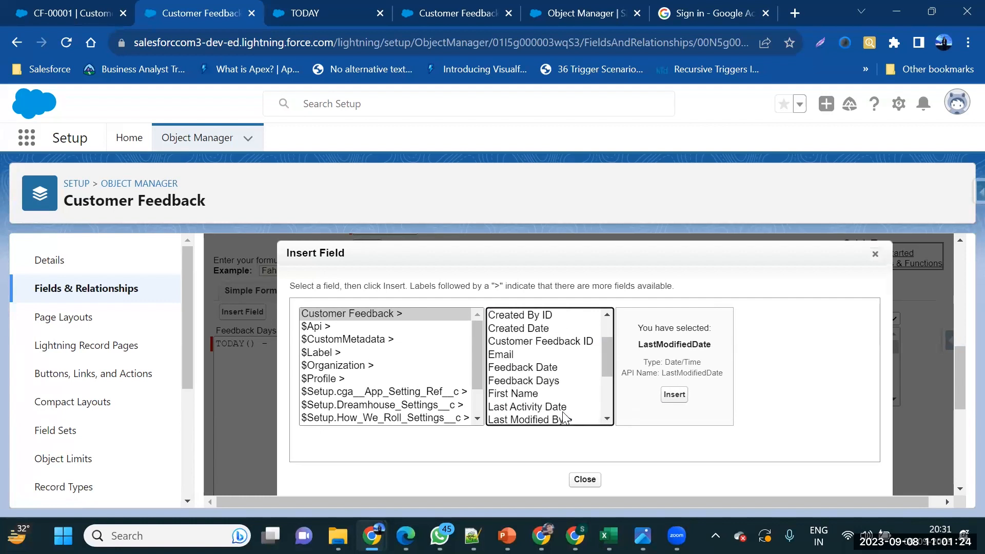
click(576, 481)
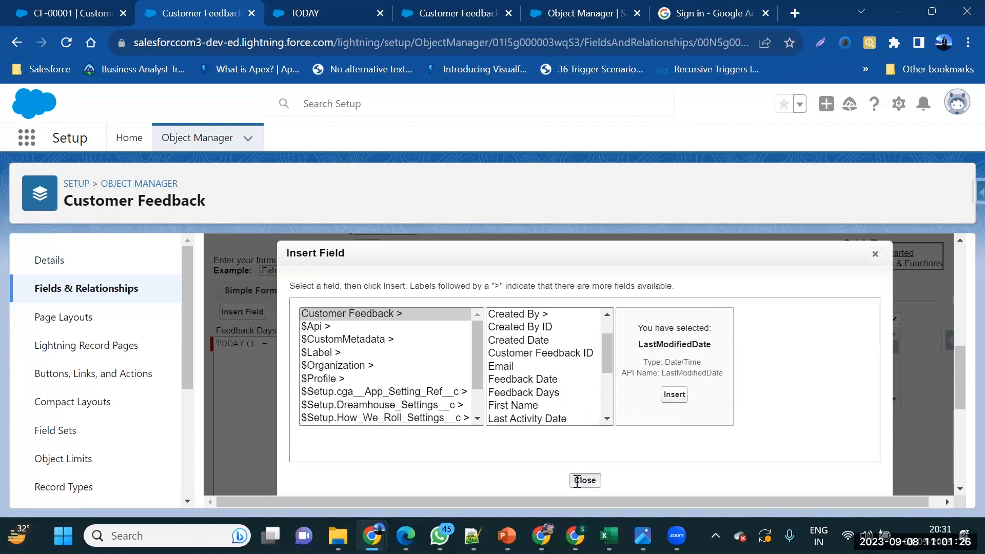
click(300, 353)
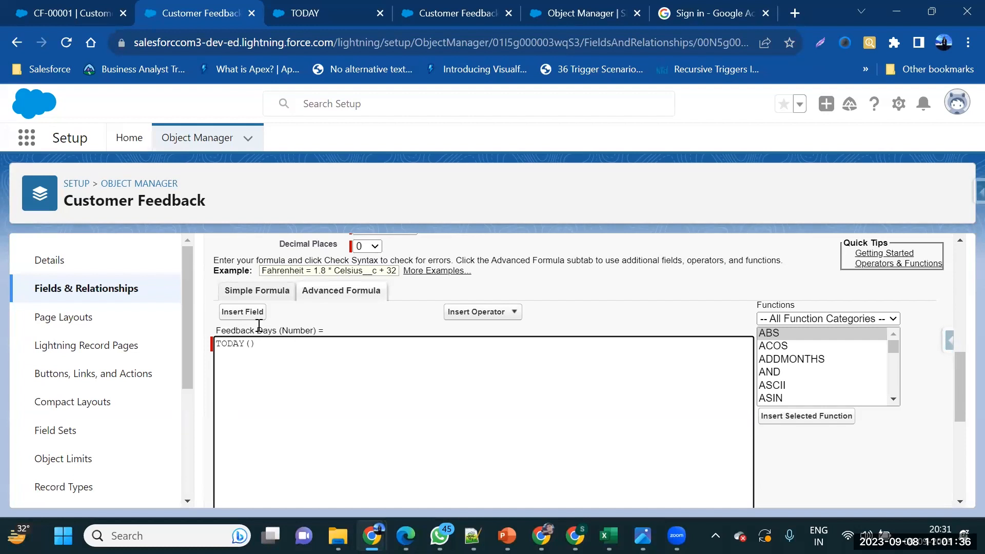
Replace TODAY() with the inserted Feedback Date field and type '- Tofay' after it
scroll(247, 307, up, 10)
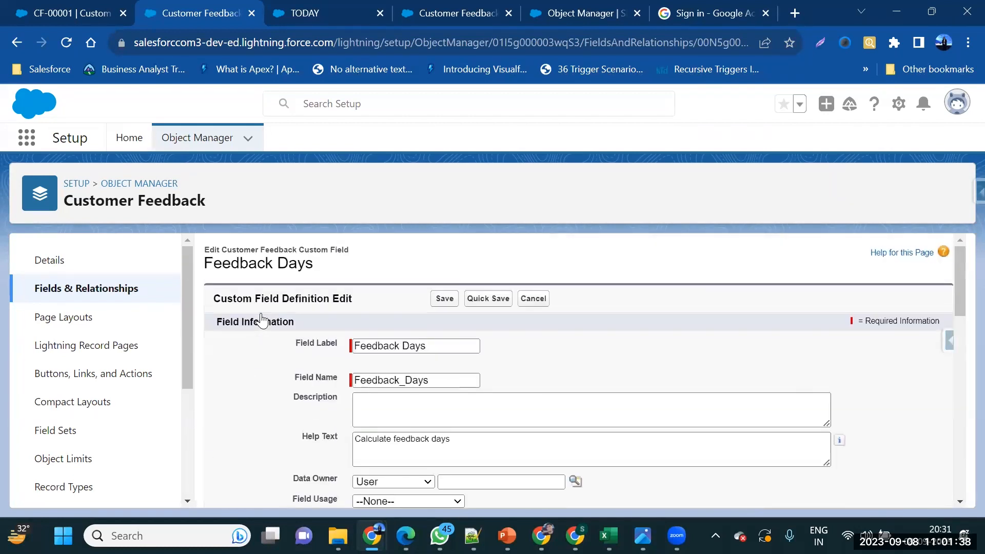
scroll(261, 321, down, 10)
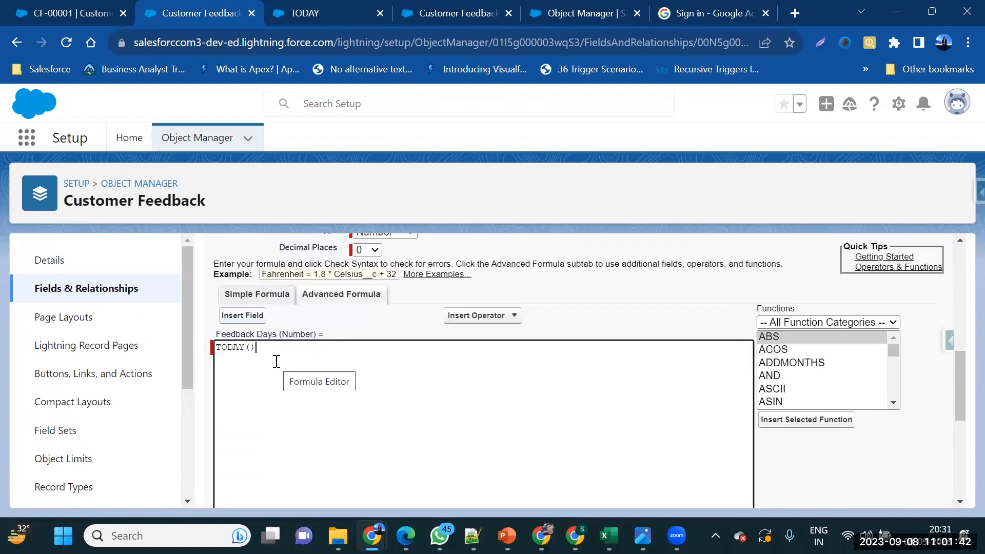
key(BackSpace)
key(BackSpace)
key(BackSpace)
key(BackSpace)
key(BackSpace)
key(BackSpace)
key(BackSpace)
click(243, 317)
scroll(550, 371, down, 1)
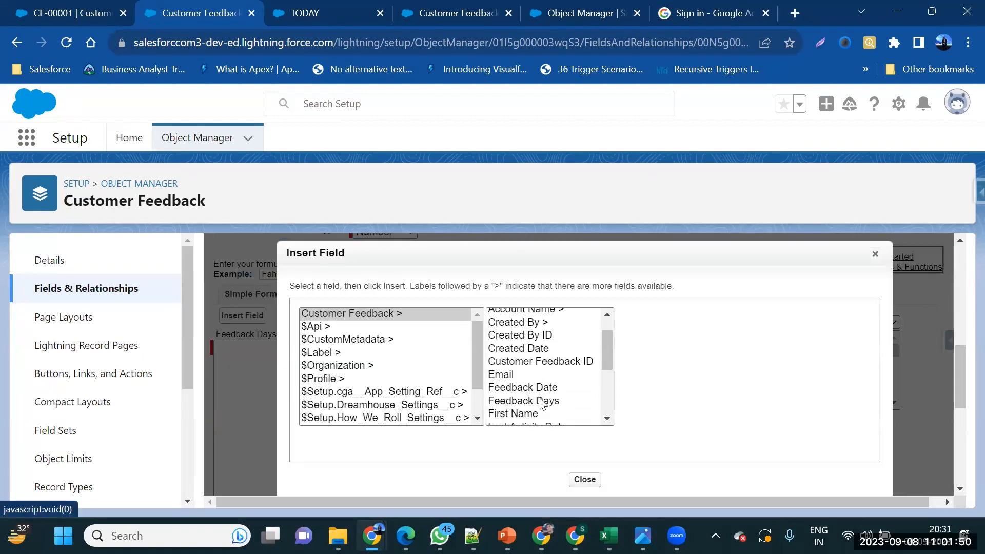
click(539, 388)
click(667, 396)
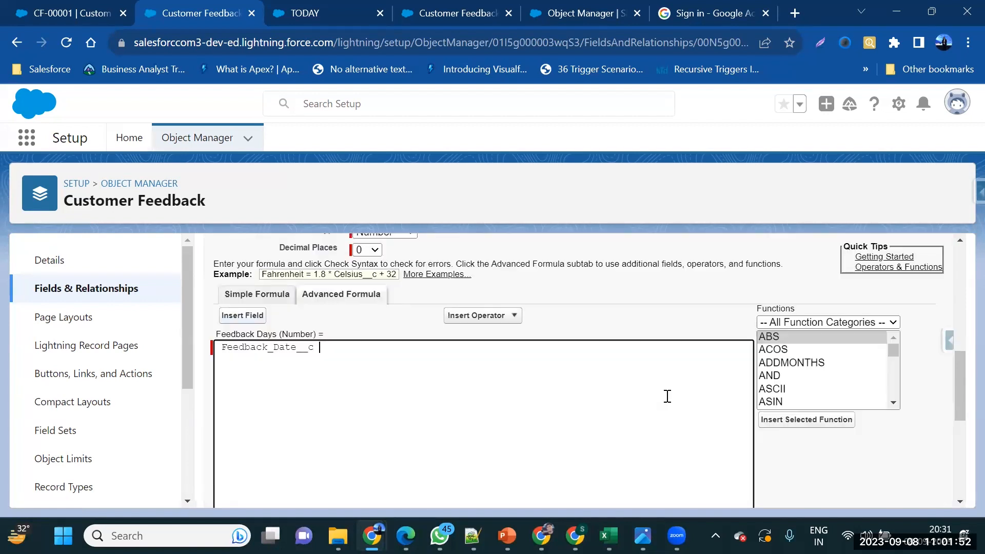
text(- Tofay()
Save the rewritten formula and reload CF-00001, which now shows Feedback Days -1 for 9/6/2023
scroll(667, 396, down, 6)
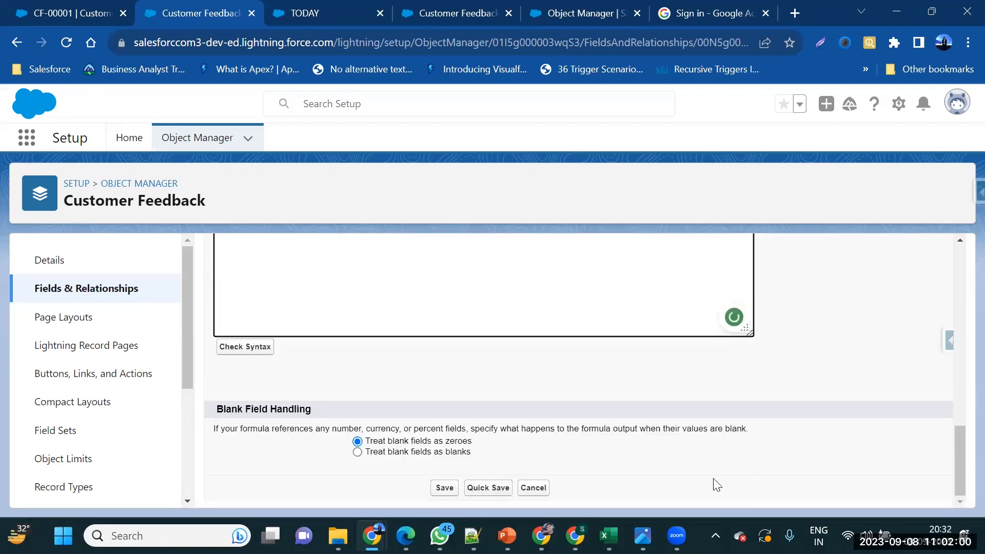
click(450, 489)
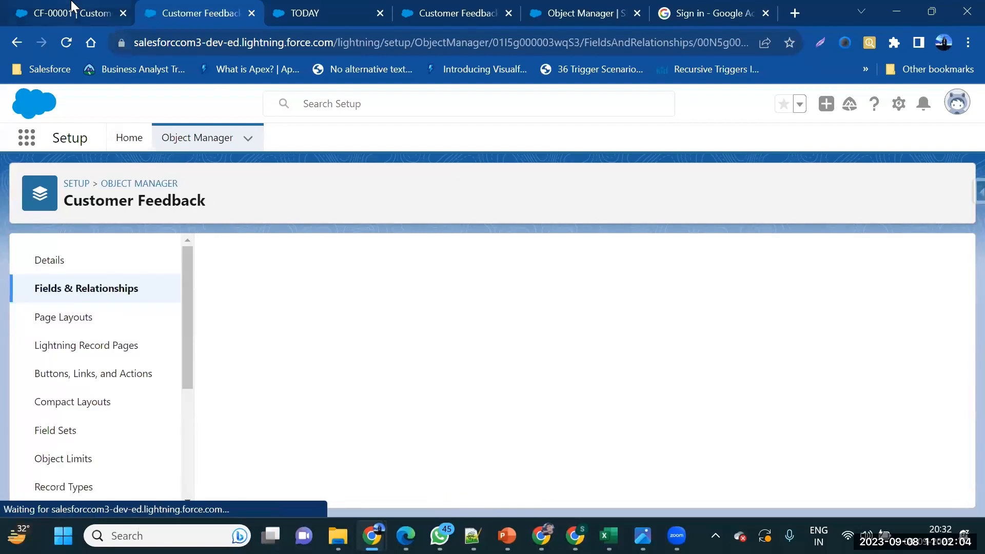
click(95, 7)
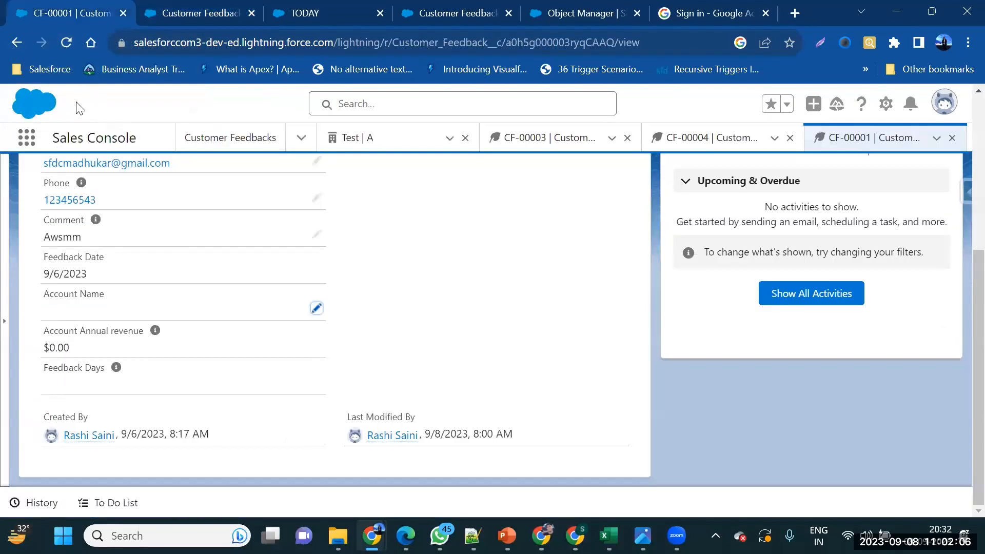
click(65, 41)
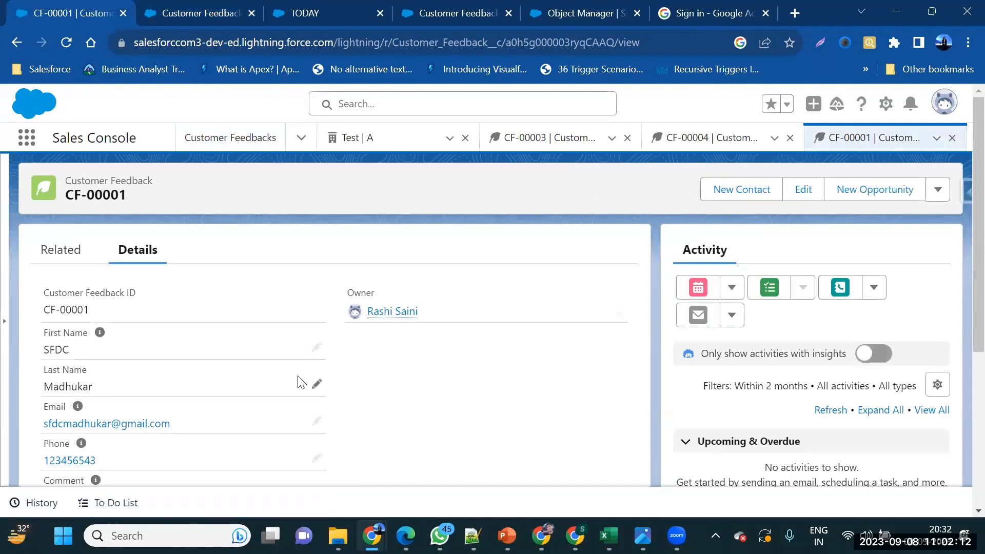
scroll(300, 382, down, 5)
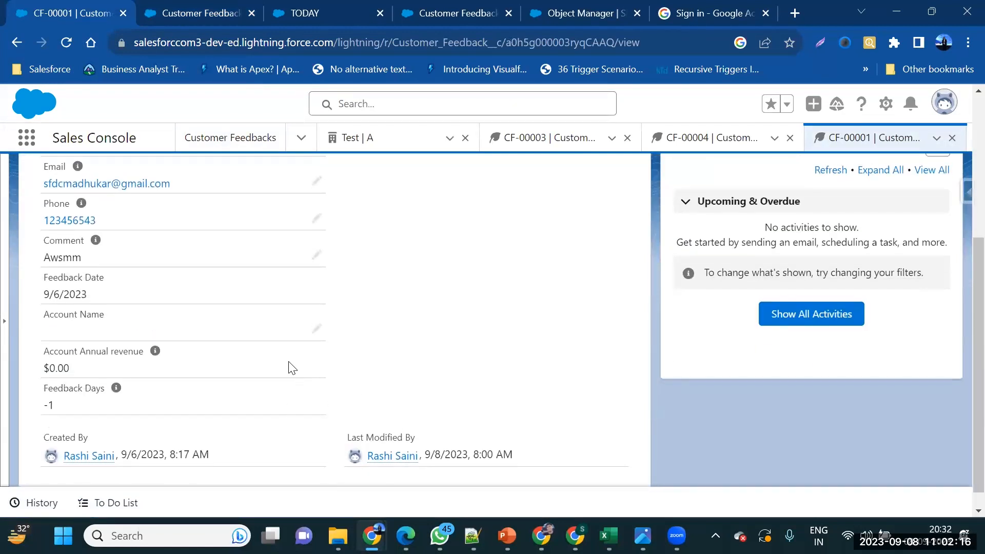
drag(46, 296, 119, 306)
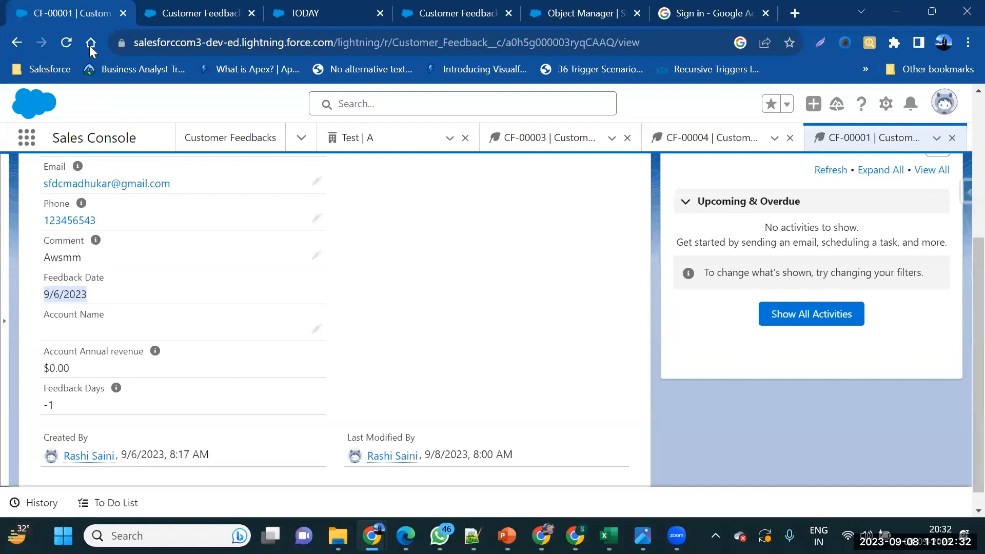
Return to the Feedback Days field definition and reopen it for editing
key(ctrl+Tab)
scroll(344, 365, down, 2)
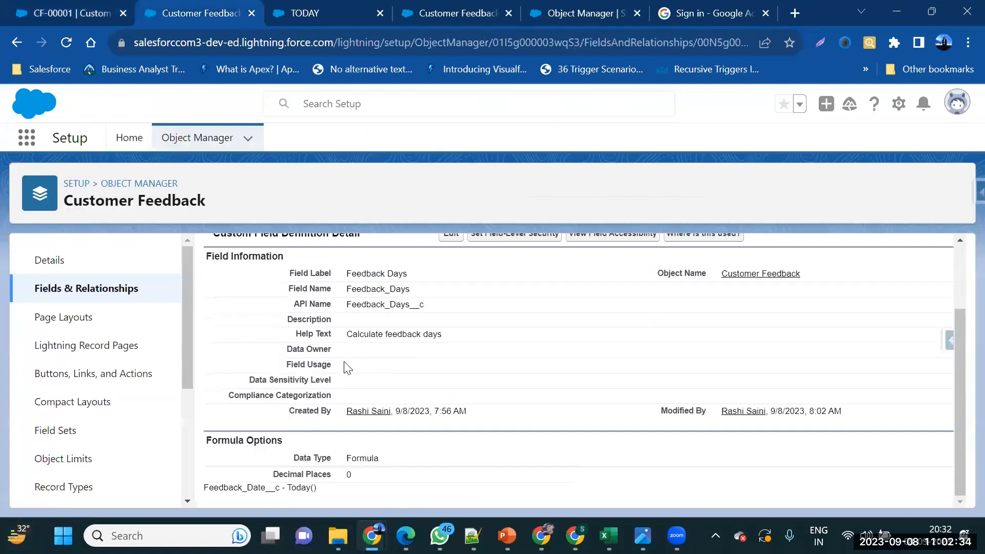
click(451, 235)
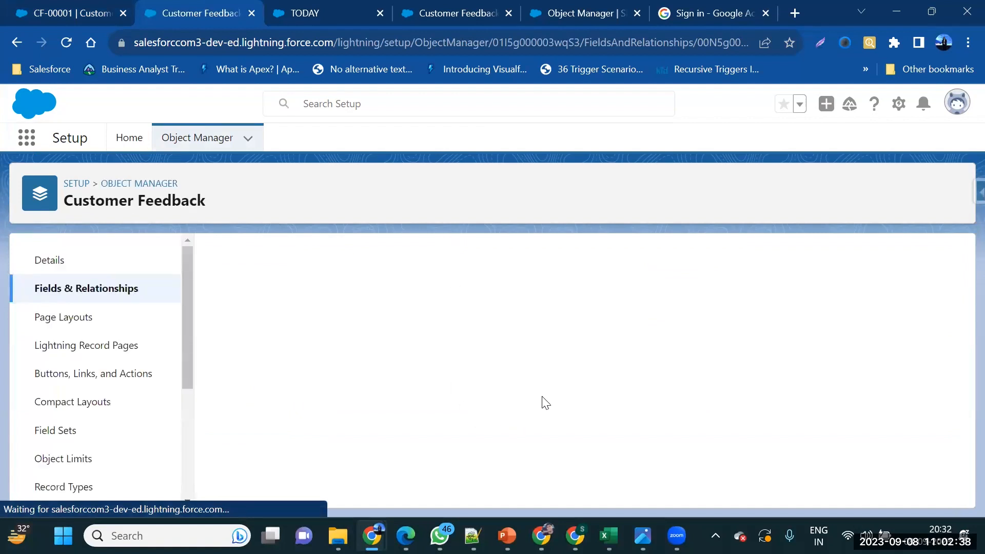
scroll(542, 398, down, 8)
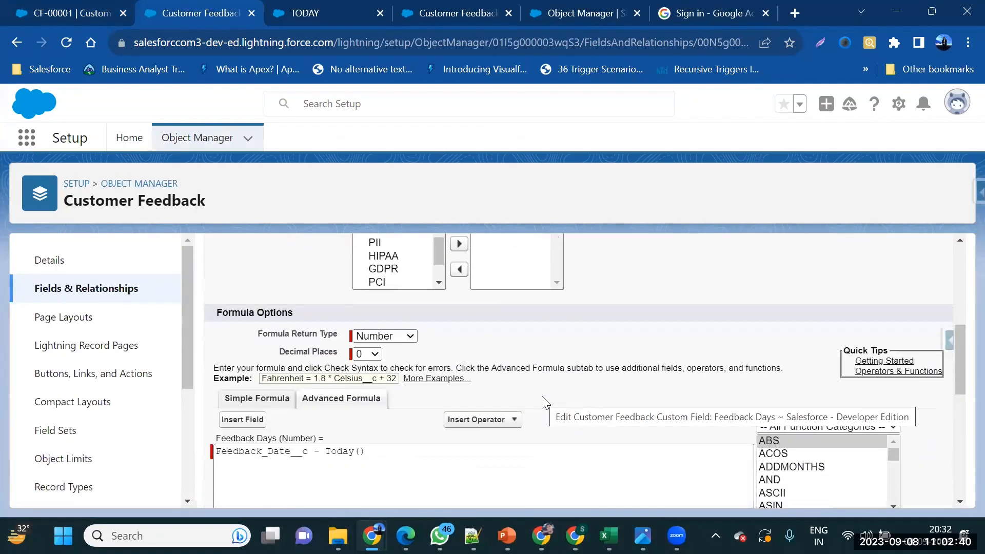
scroll(801, 458, down, 1)
scroll(801, 458, down, 4)
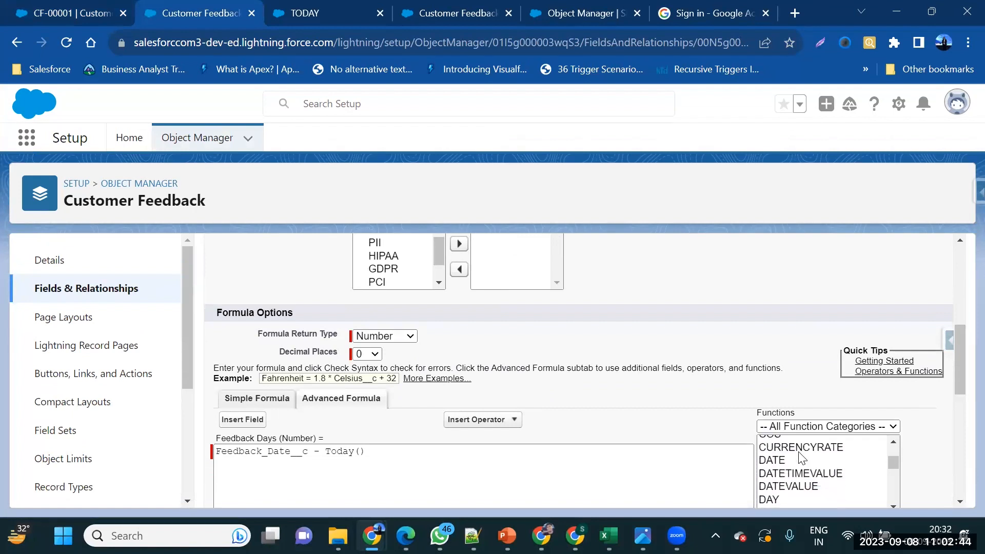
scroll(799, 453, down, 1)
Wrap Feedback_Date__c in DATEVALUE() in the Feedback Days formula
click(792, 477)
scroll(792, 476, down, 1)
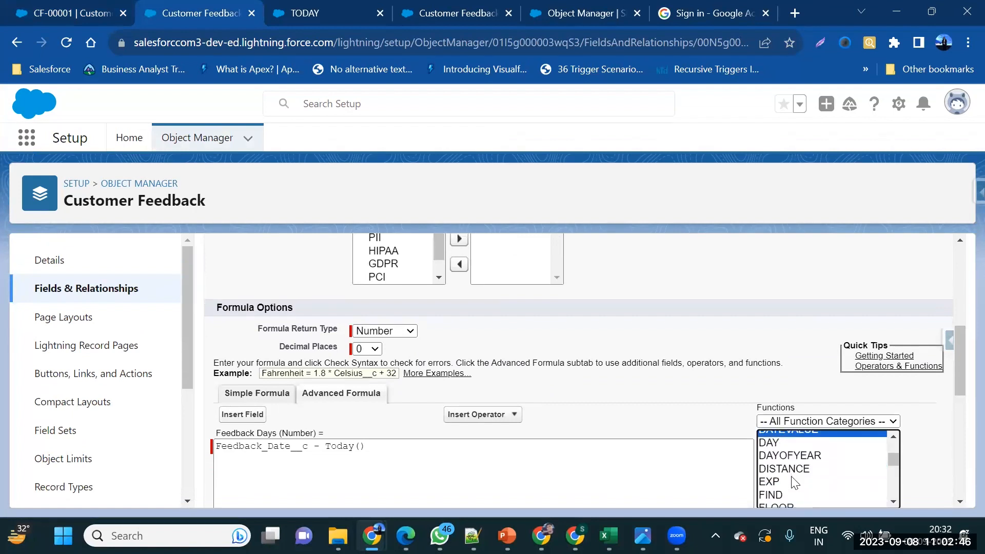
scroll(692, 391, down, 3)
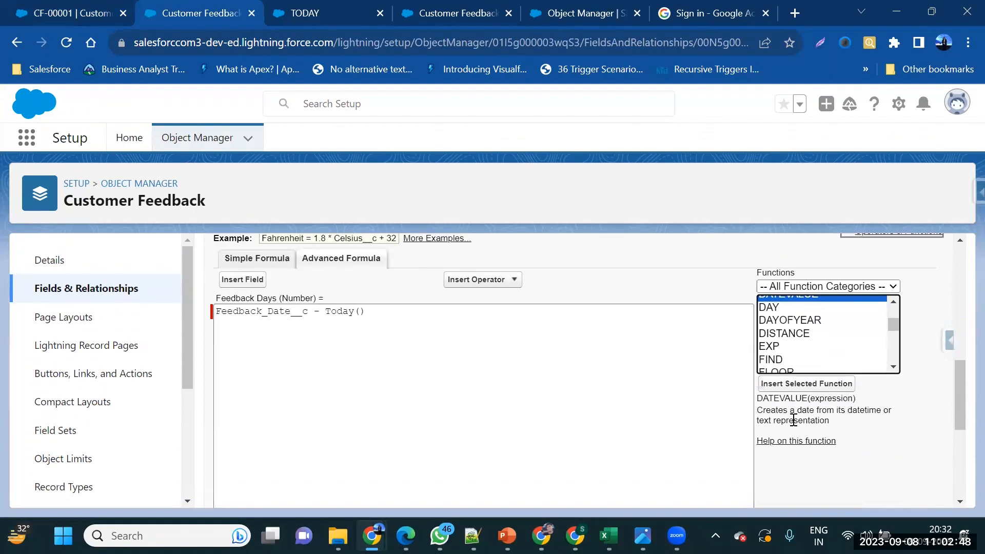
scroll(810, 333, up, 1)
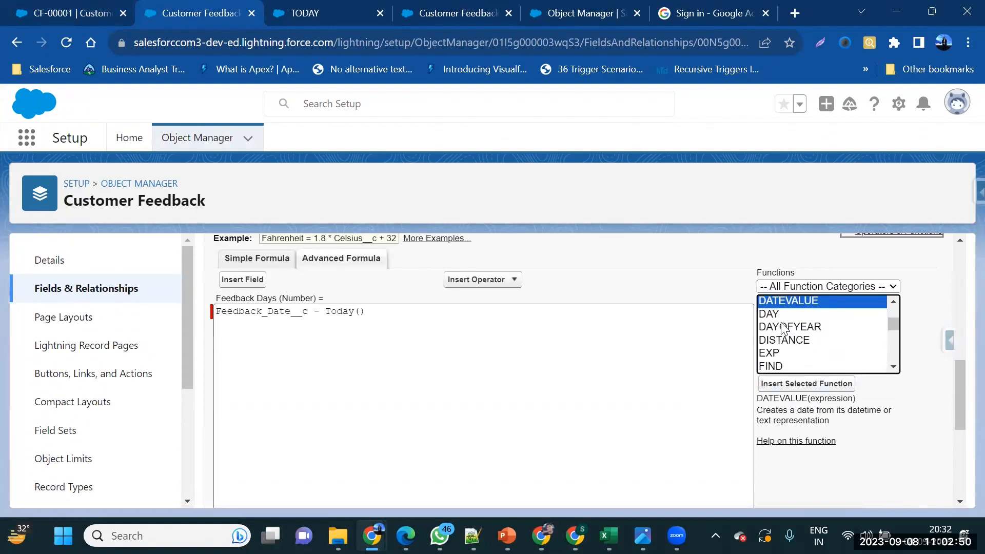
double_click(782, 307)
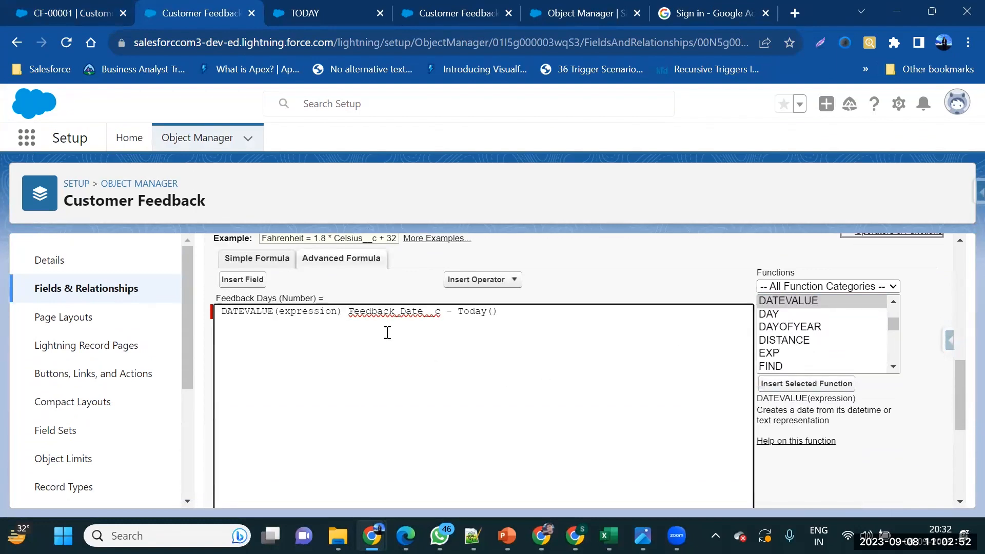
drag(444, 312, 350, 312)
key(ctrl+c)
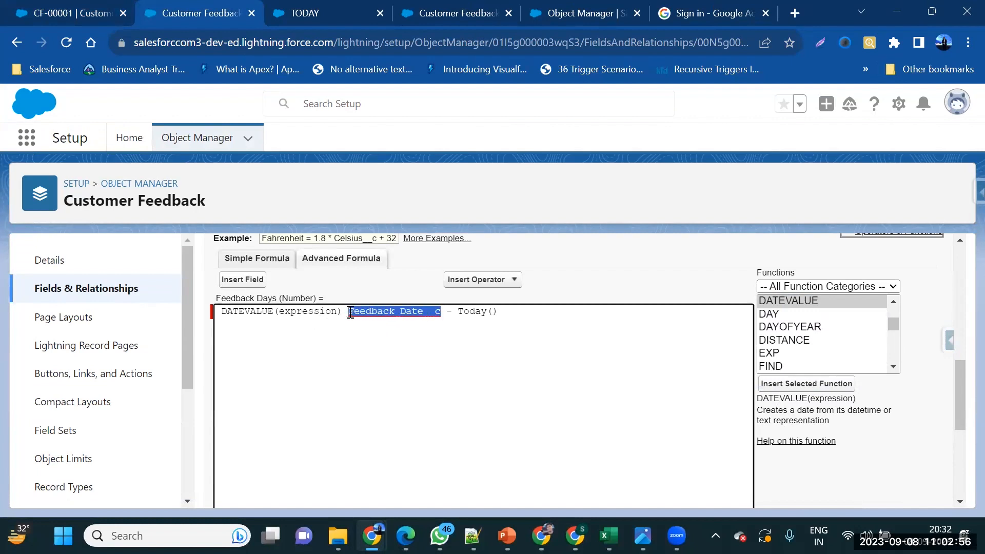
double_click(317, 311)
key(ctrl+v)
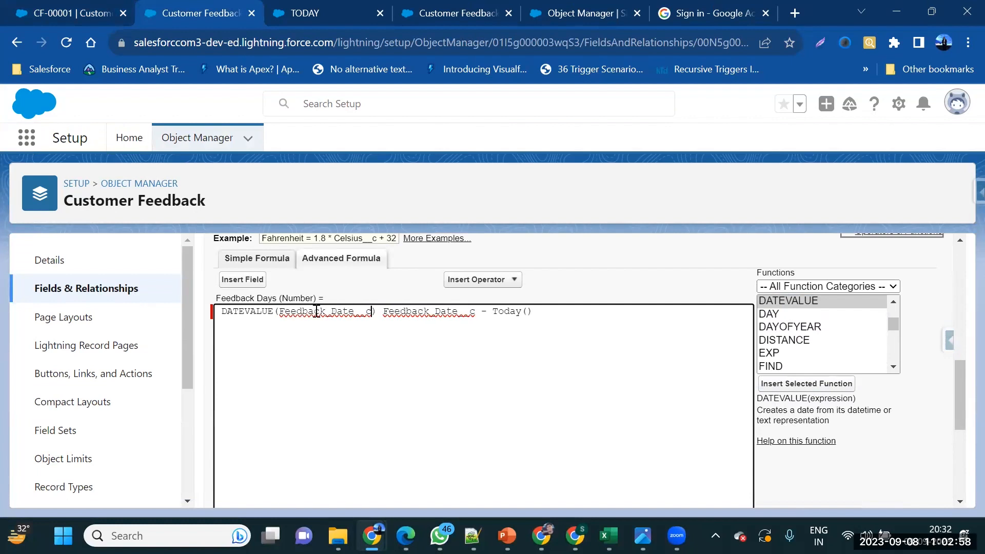
double_click(459, 312)
key(BackSpace)
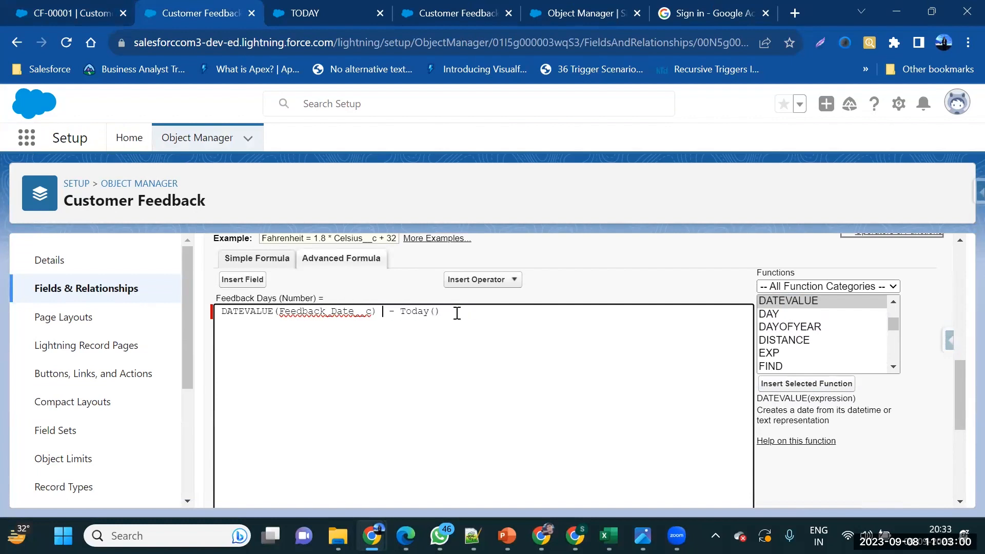
key(BackSpace)
Move Today() to the front so the formula reads Today() - DATEVALUE(Feedback_Date__c)
scroll(275, 334, up, 2)
scroll(274, 334, down, 1)
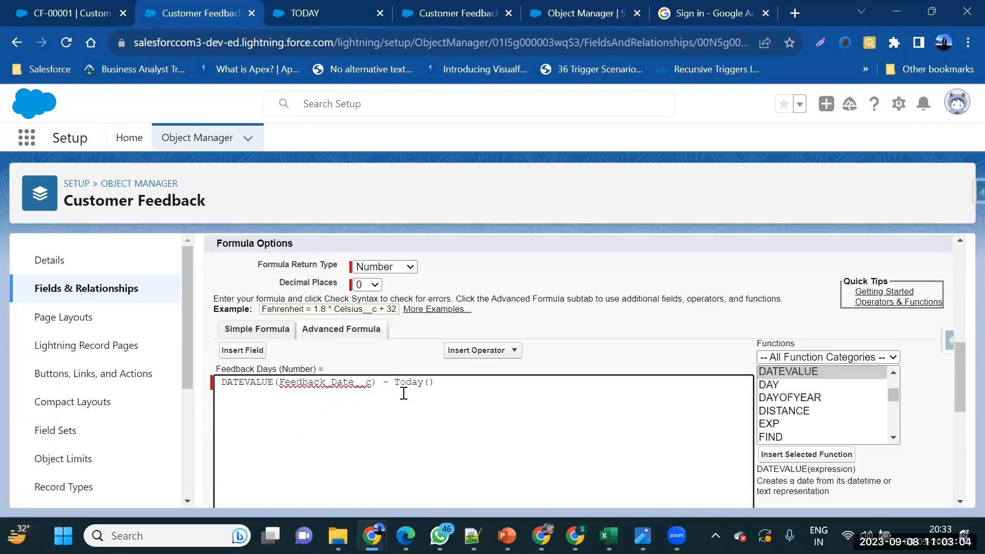
scroll(494, 426, down, 5)
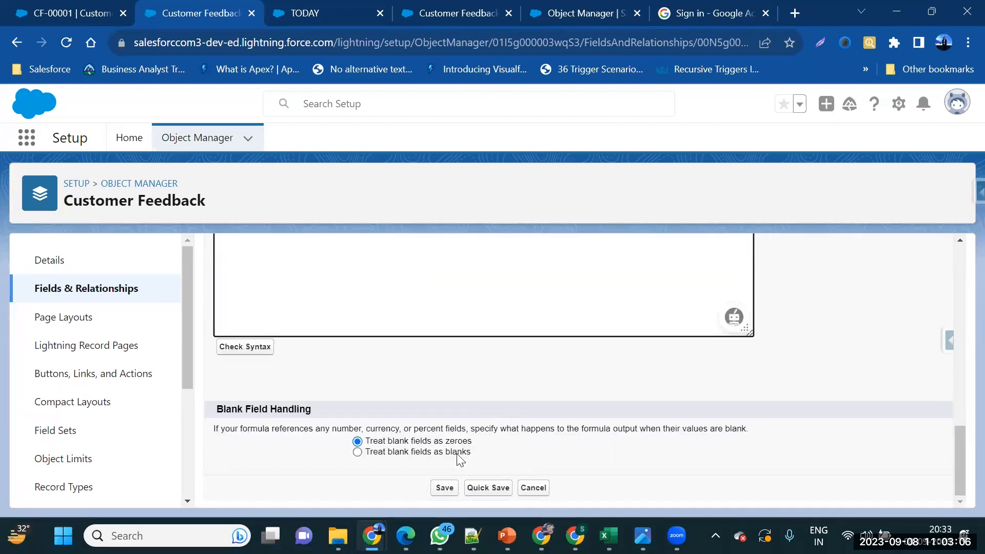
scroll(460, 460, up, 5)
drag(445, 302, 383, 301)
key(BackSpace)
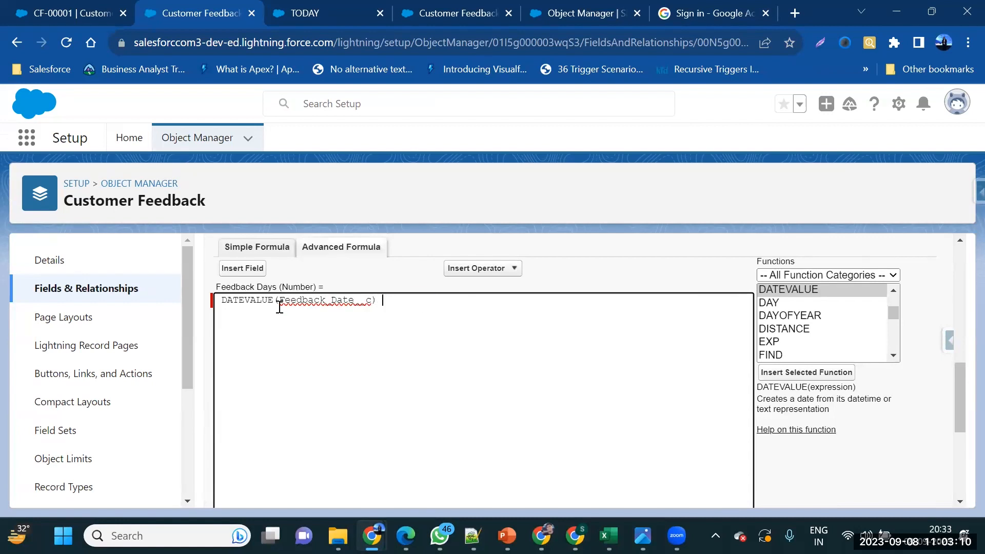
click(224, 304)
text(Today())
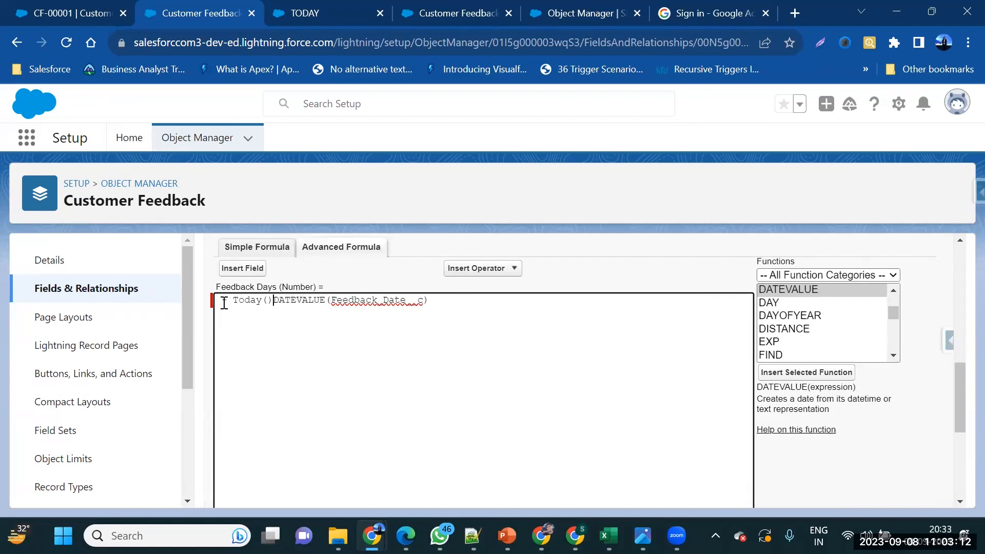
key(BackSpace)
key(BackSpace)
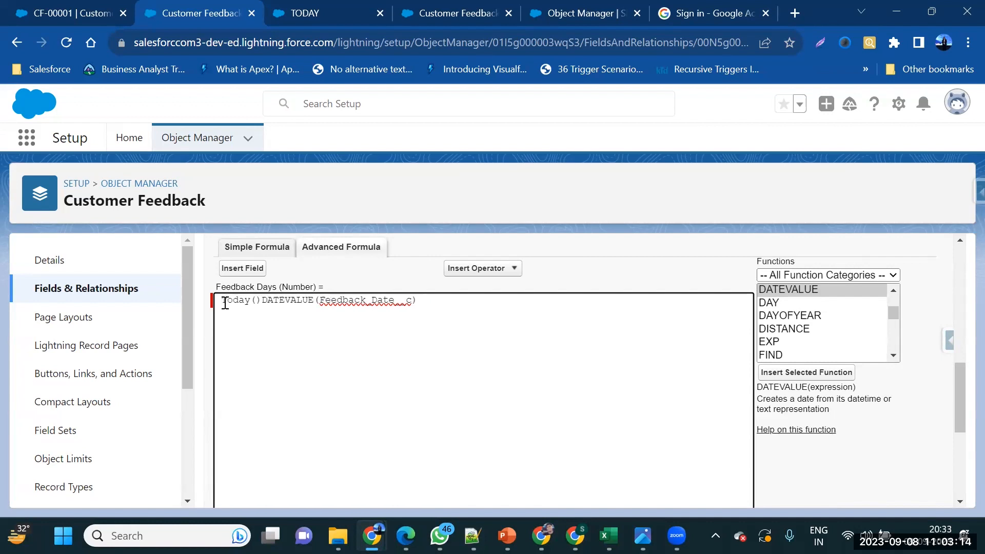
text(-)
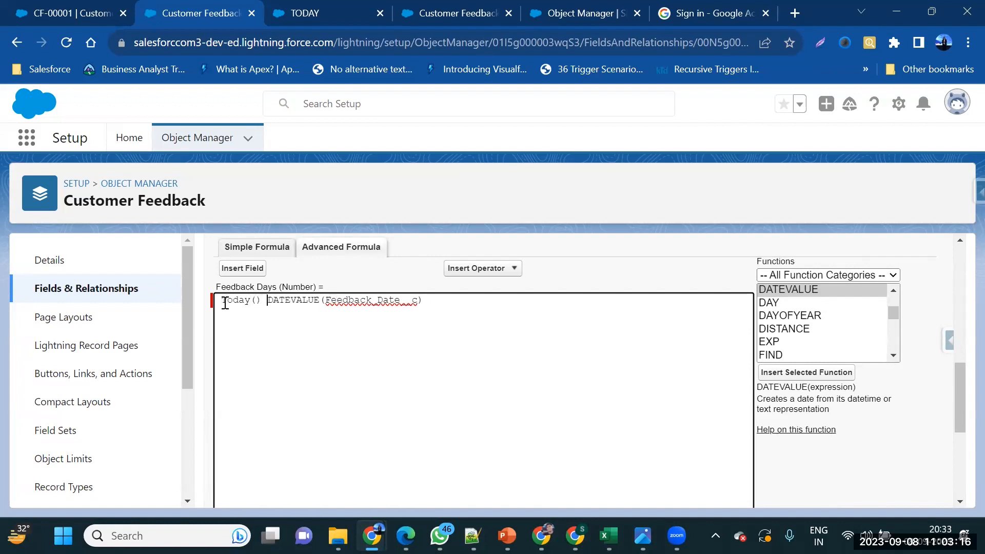
scroll(331, 365, down, 5)
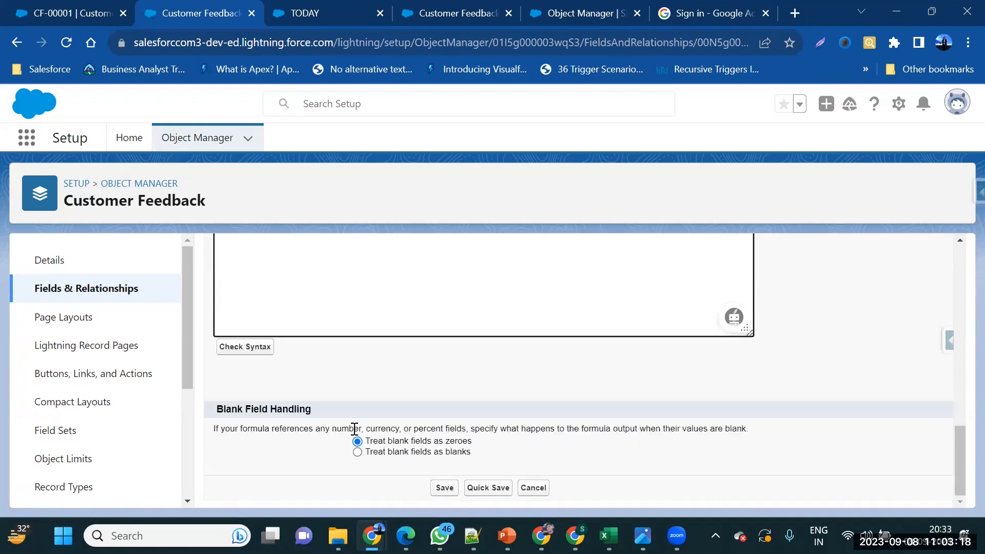
Try saving the formula, which fails with a DATEVALUE argument-type Invalid Data error
click(454, 487)
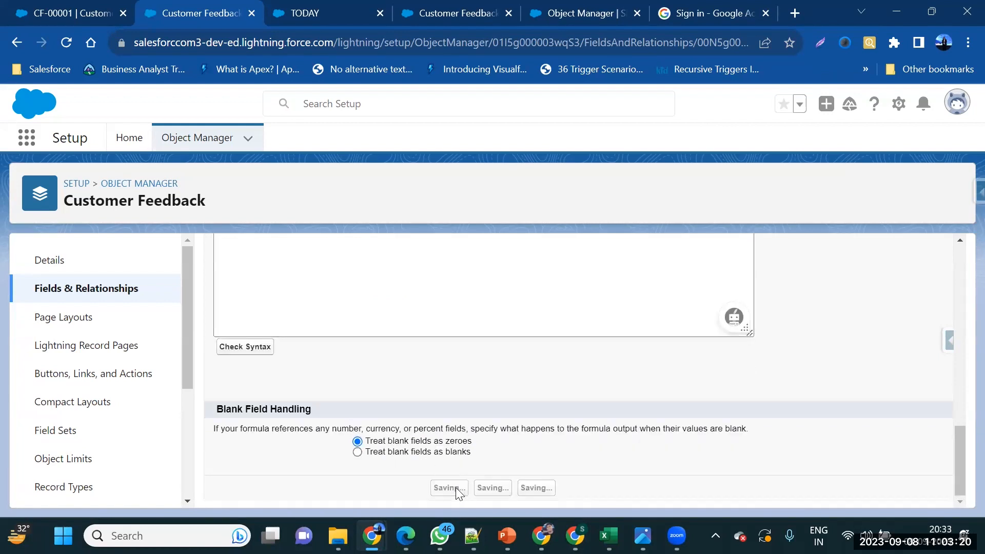
scroll(512, 394, down, 4)
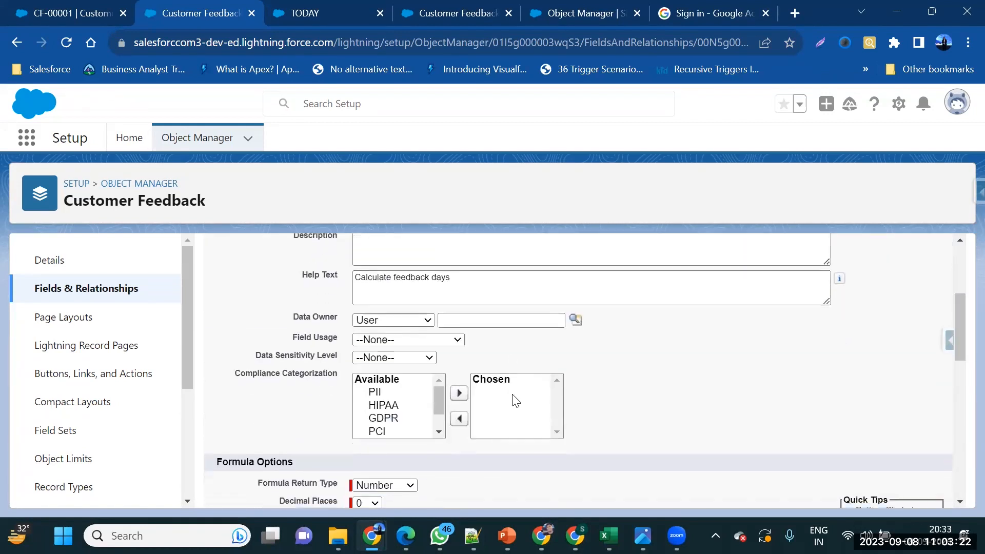
scroll(516, 400, down, 8)
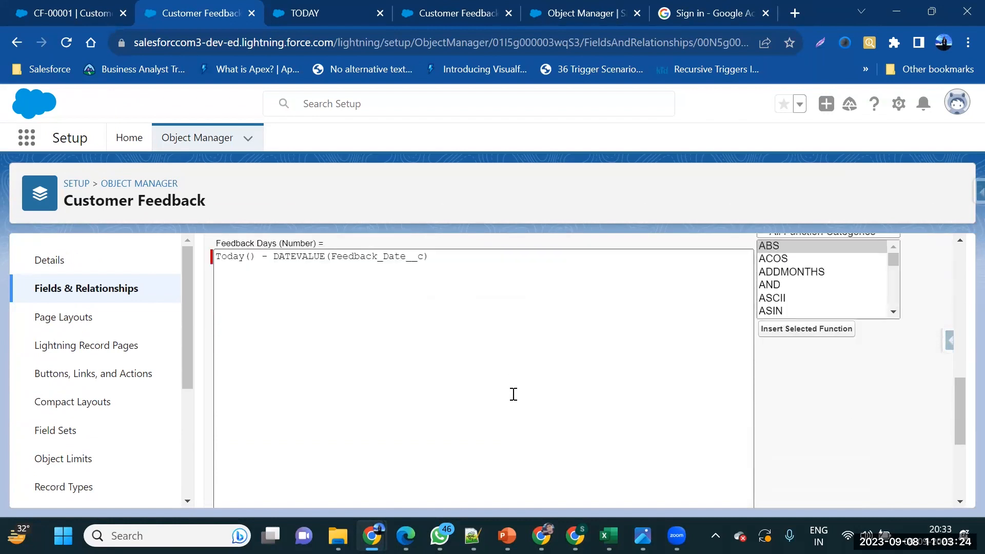
scroll(513, 394, down, 2)
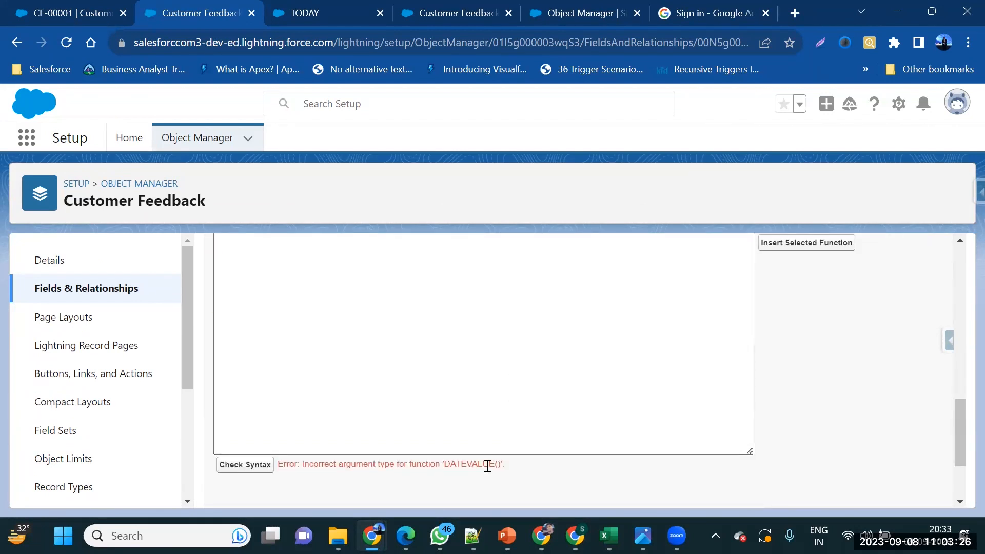
scroll(486, 334, up, 4)
Delete the DATEVALUE part, cancel the field edit, and go back to the CF-00001 record
drag(429, 374, 215, 378)
key(Delete)
key(Delete)
scroll(517, 285, up, 10)
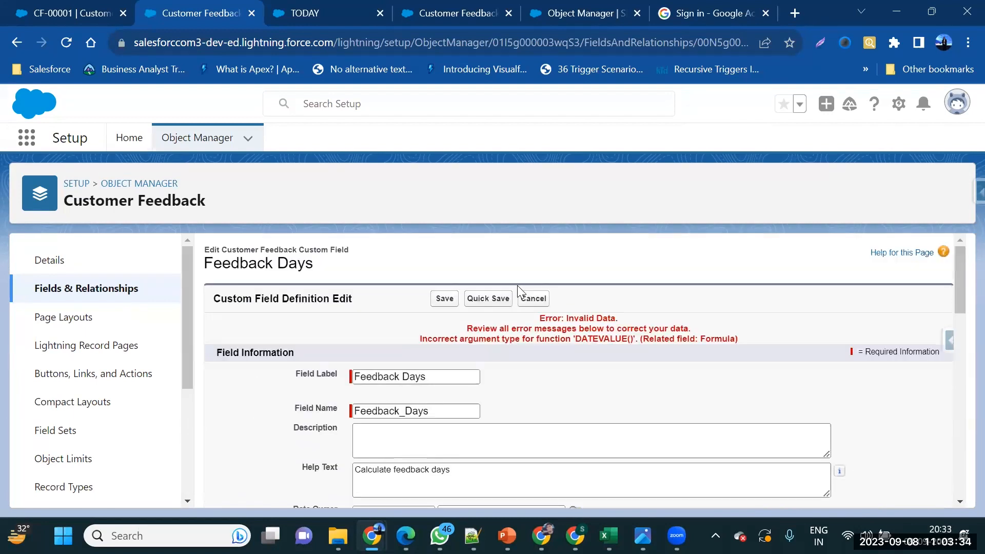
click(533, 299)
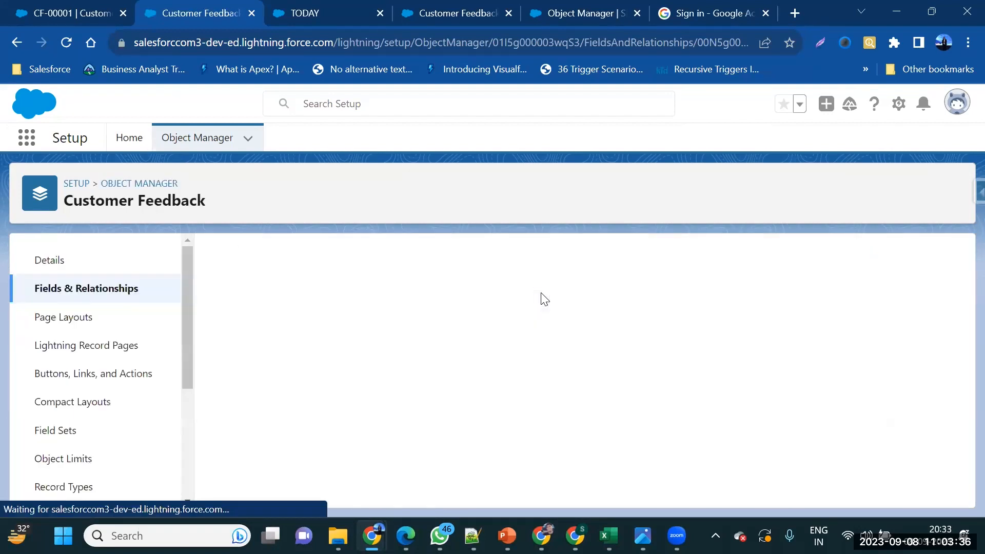
scroll(308, 271, down, 2)
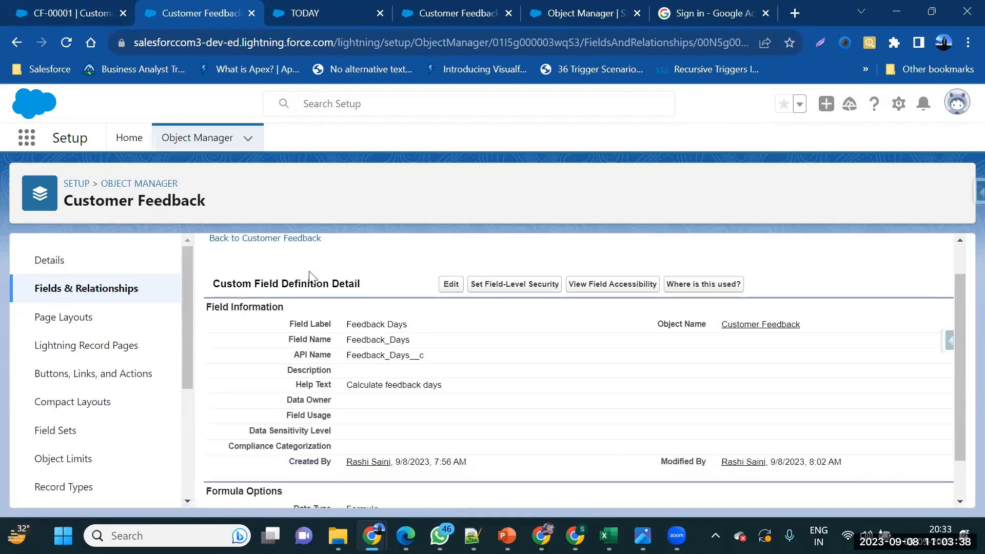
click(49, 9)
Reload CF-00001 and check Feedback Days is -1 against Feedback Date 9/6/2023
click(66, 42)
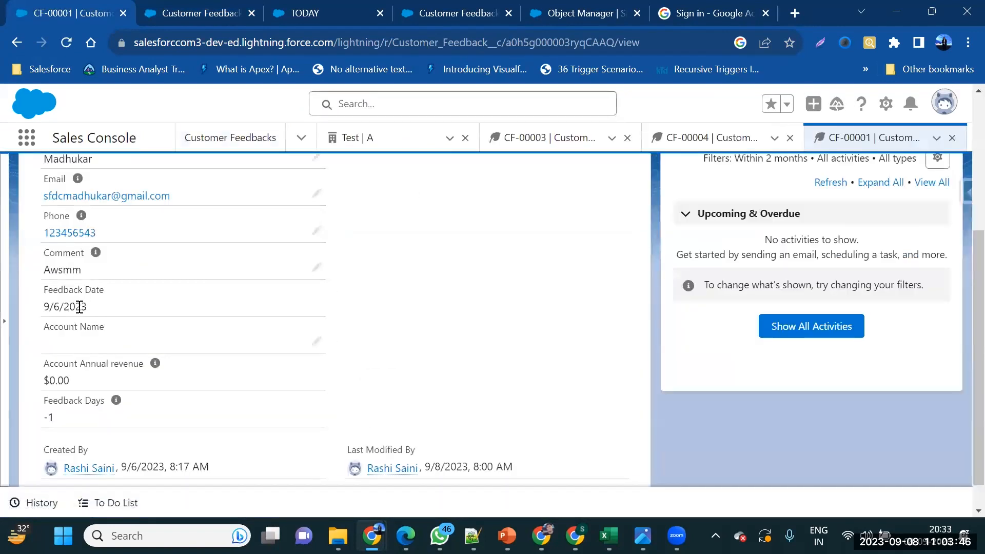
drag(82, 306, 41, 309)
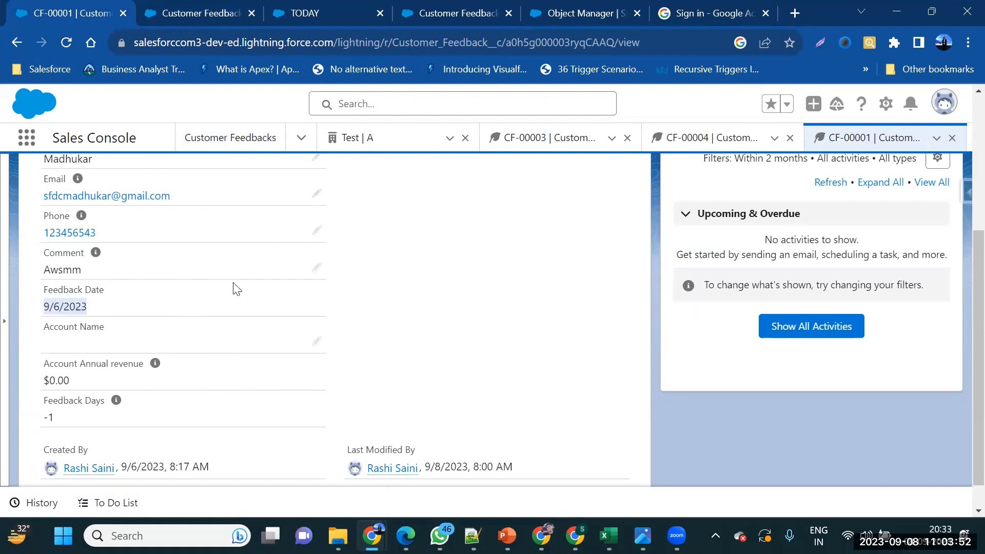
scroll(261, 324, up, 3)
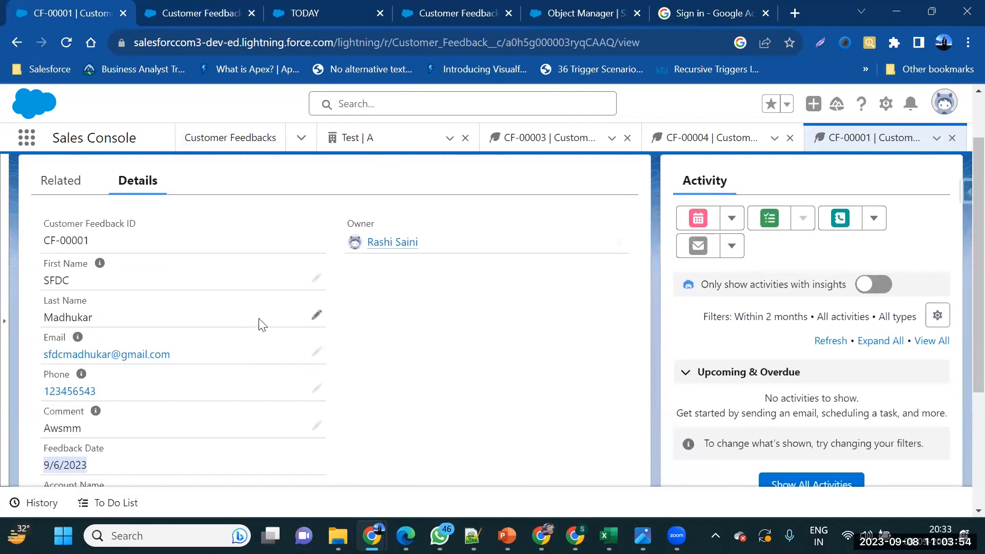
Bring the Formula field and Validation PowerPoint deck to the front
mouse_move(543, 521)
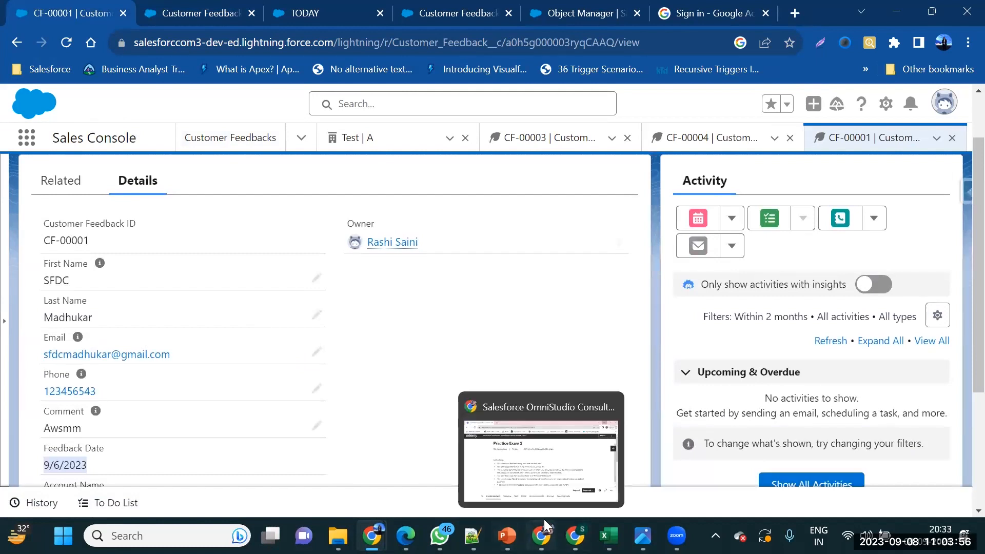
mouse_move(507, 535)
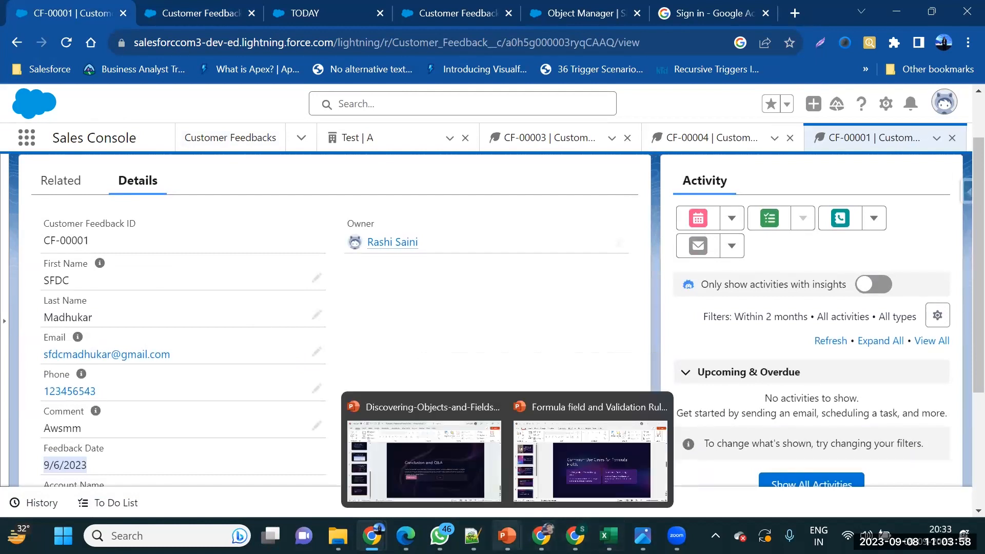
click(554, 495)
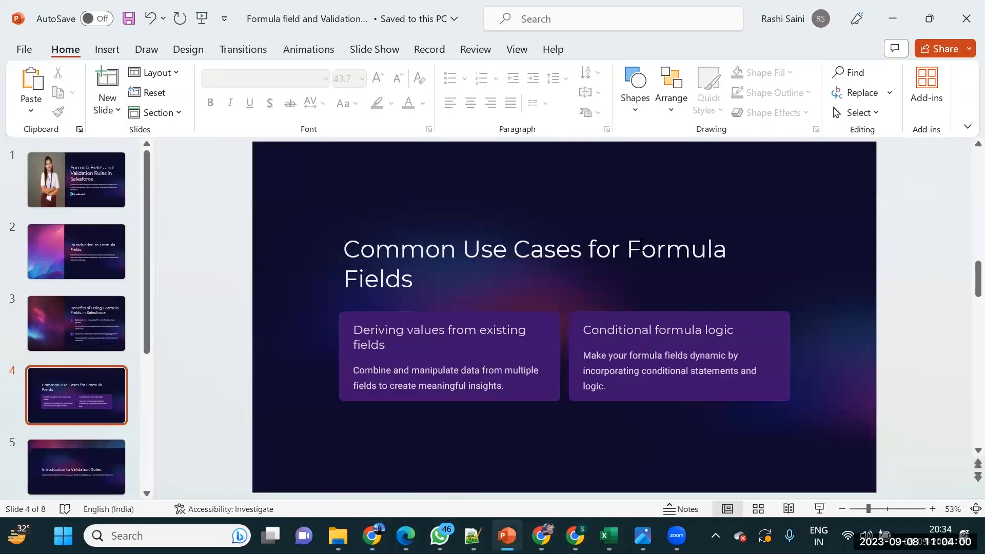
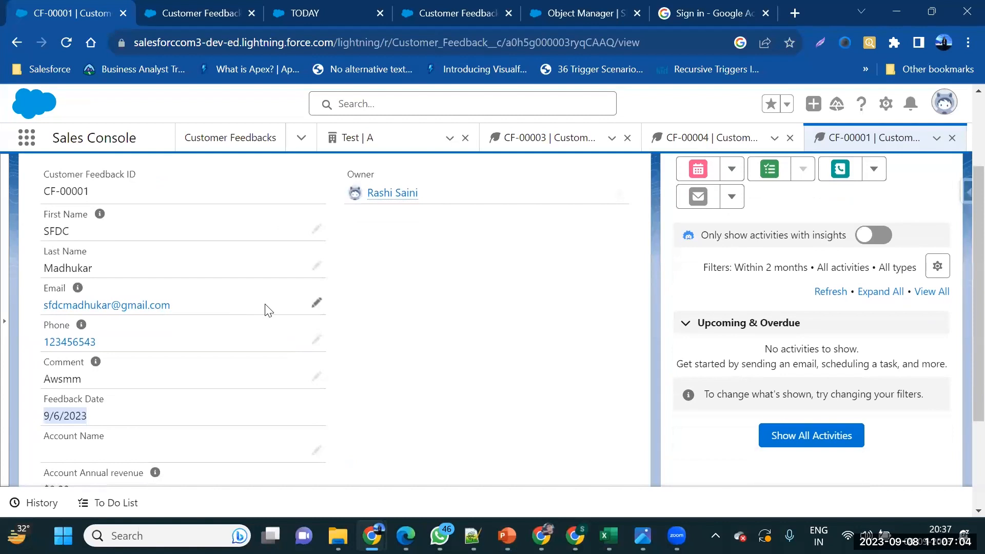
Delete the email's domain on CF-00001, see the invalid-format error on save, and restore the email
click(316, 311)
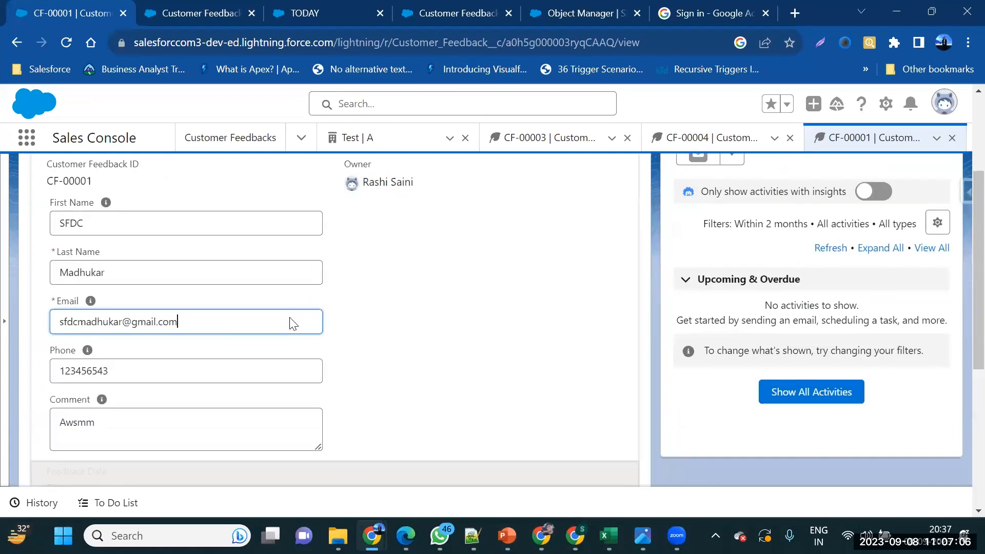
drag(233, 328, 114, 319)
key(BackSpace)
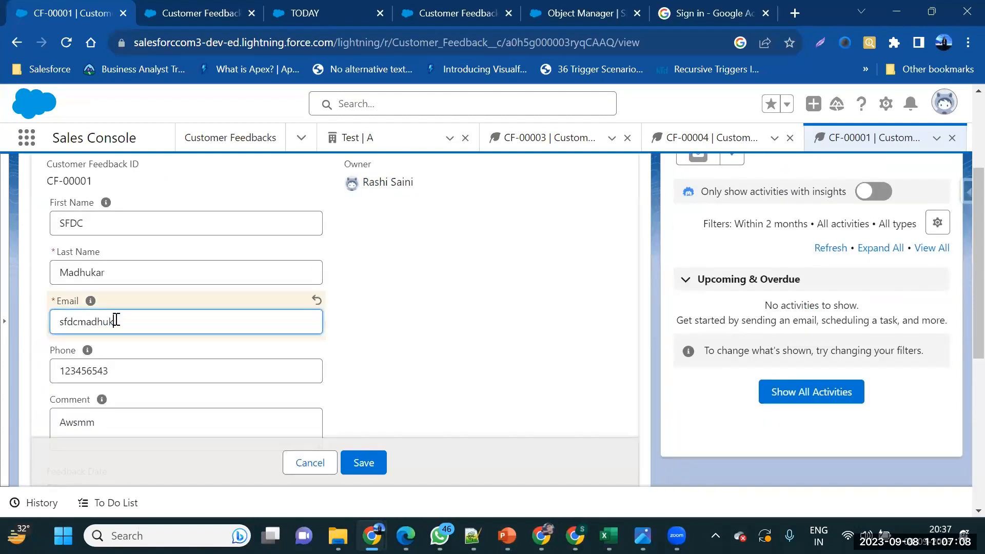
click(363, 463)
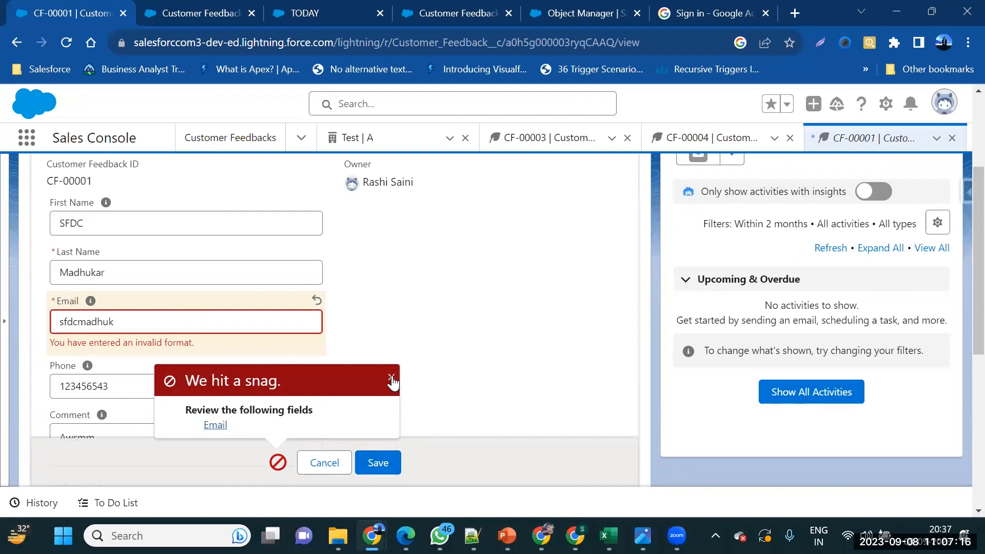
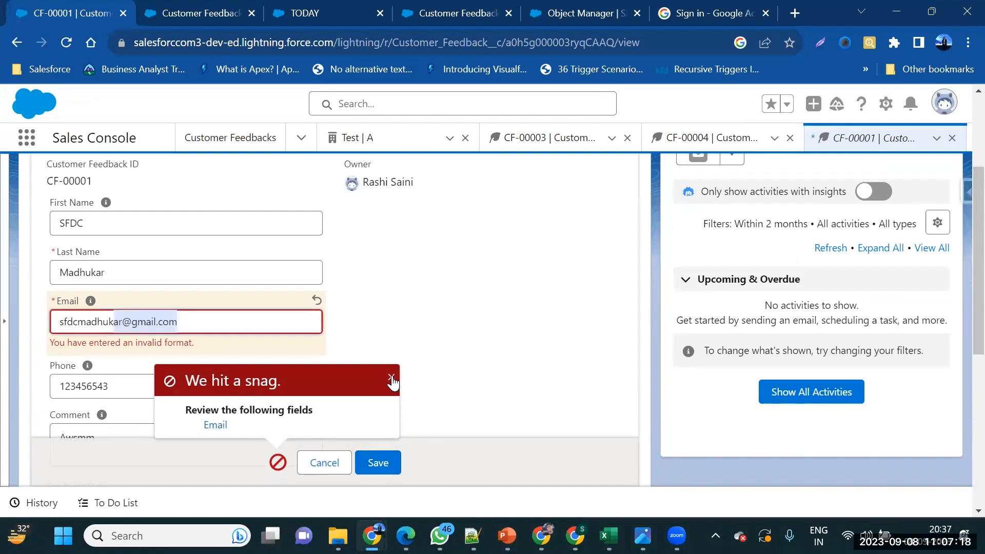
click(382, 323)
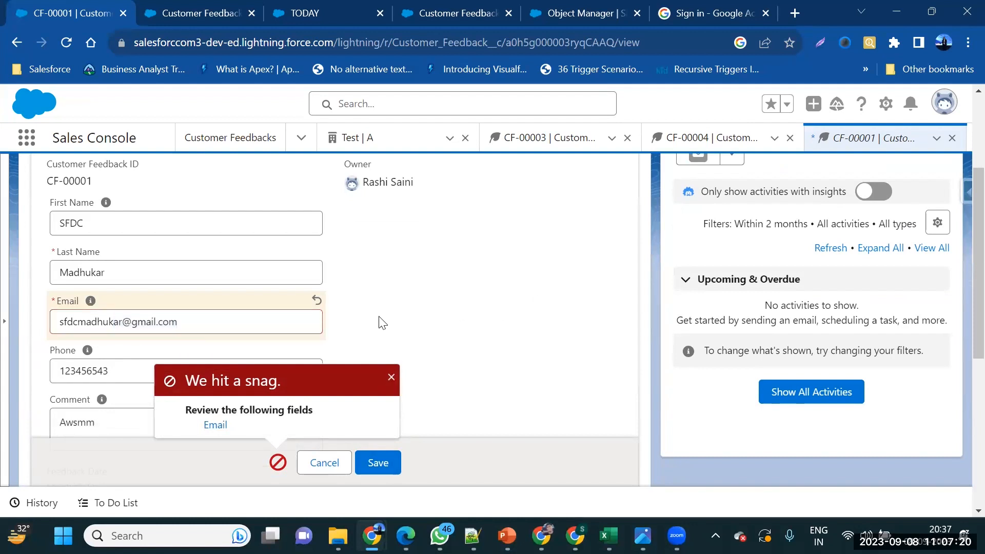
Dismiss the save error popup and select the Phone value, scrolling through the record
click(150, 361)
drag(108, 370, 52, 371)
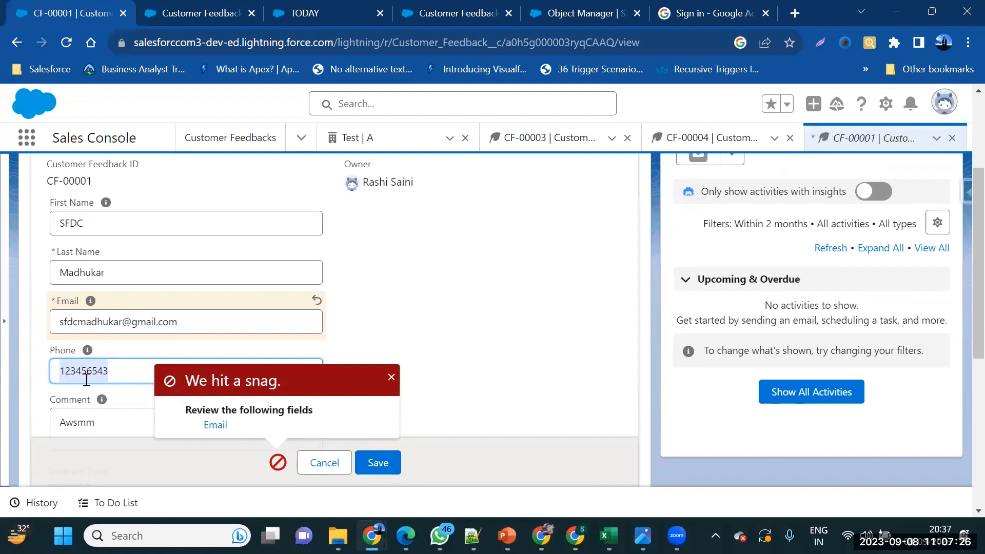
click(391, 377)
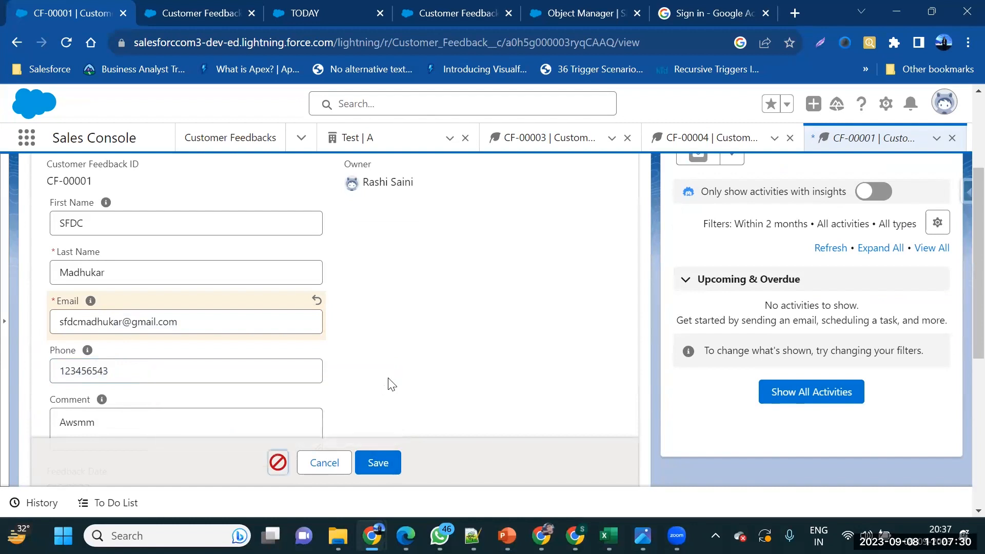
drag(134, 371, 39, 376)
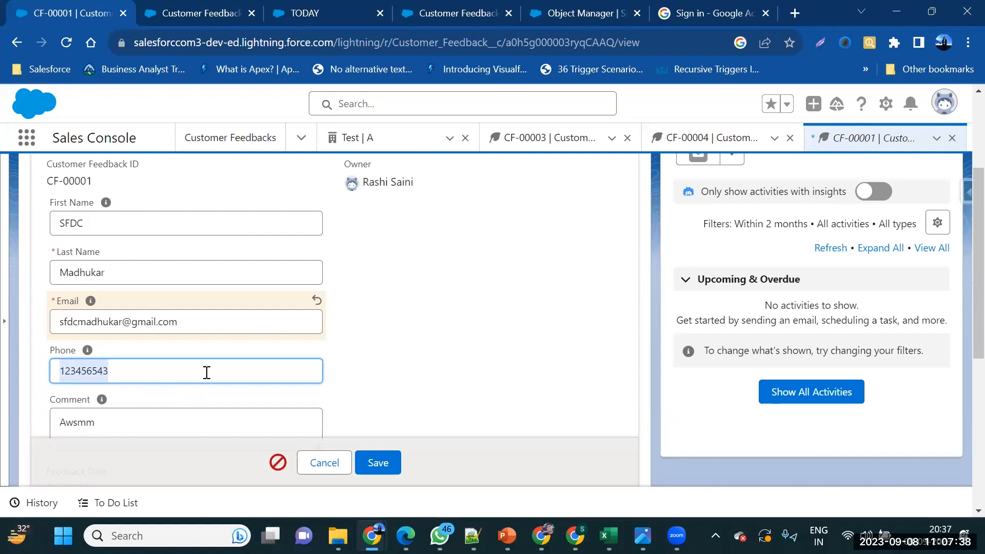
scroll(204, 371, down, 1)
scroll(205, 371, up, 2)
scroll(206, 374, down, 5)
scroll(207, 377, down, 1)
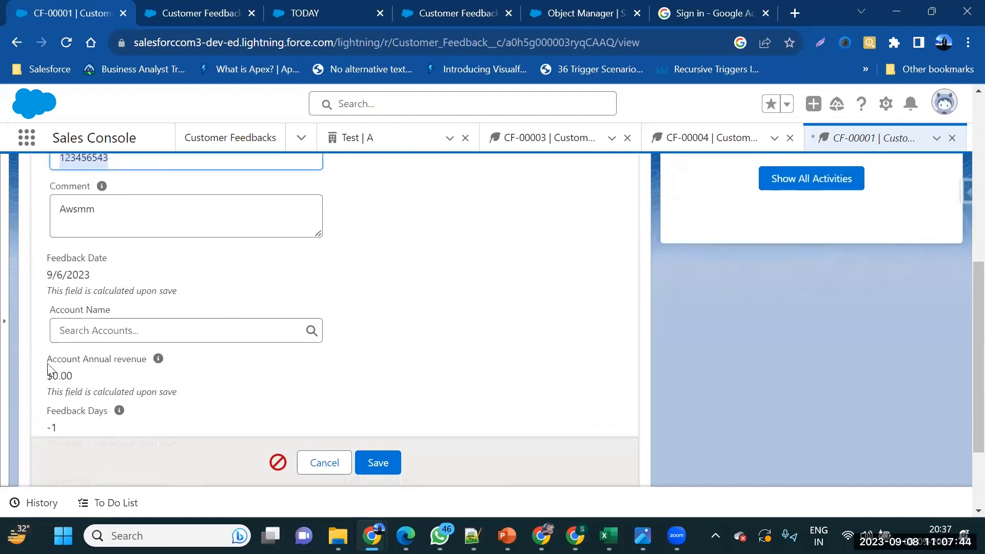
scroll(100, 330, up, 3)
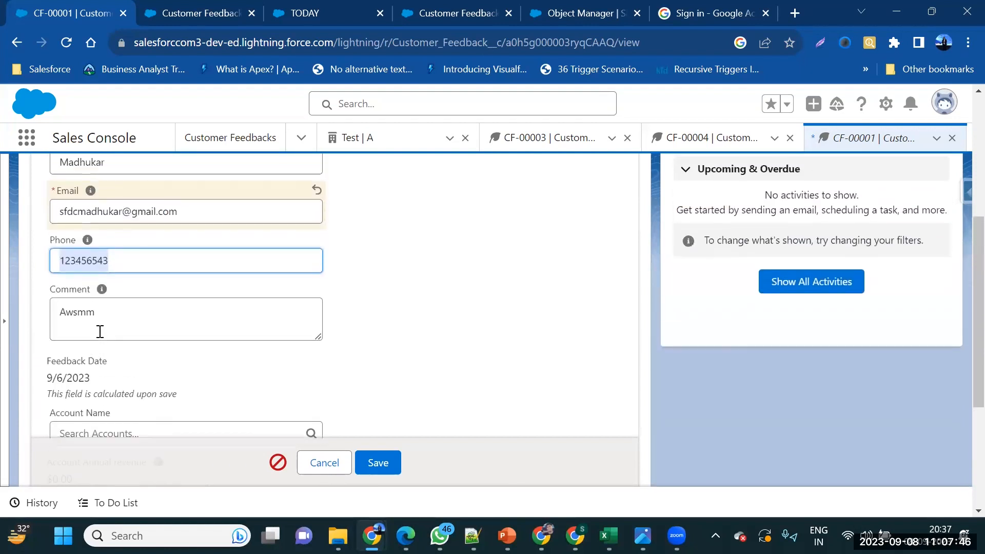
scroll(100, 331, down, 2)
scroll(100, 331, down, 3)
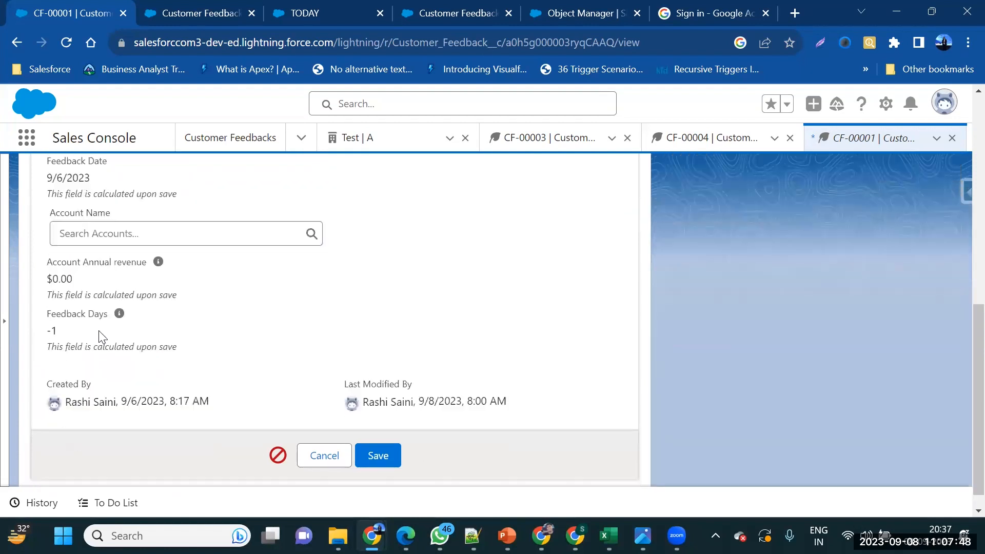
scroll(100, 334, up, 10)
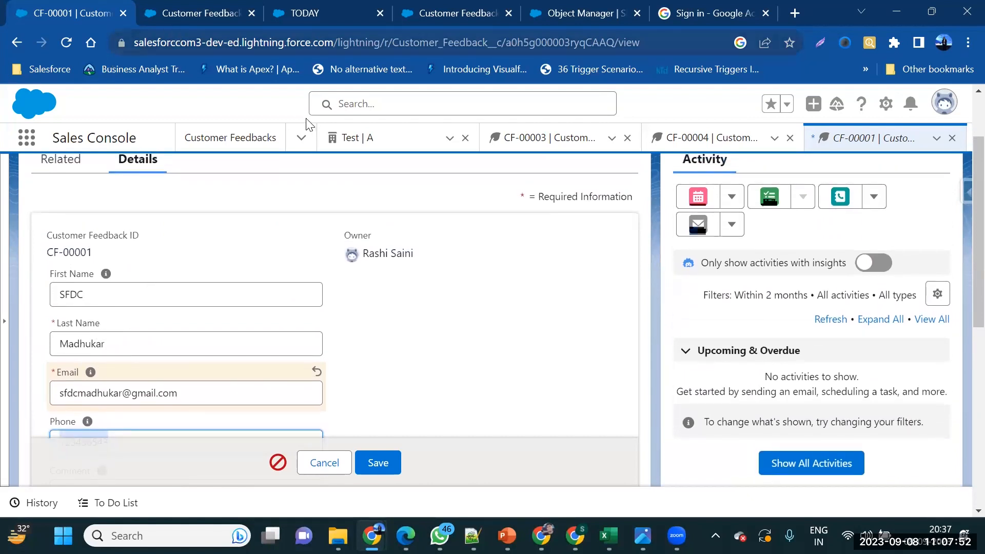
Glance at the Customer Feedback field settings, return to CF-00001, and choose Setup from the gear menu
click(166, 7)
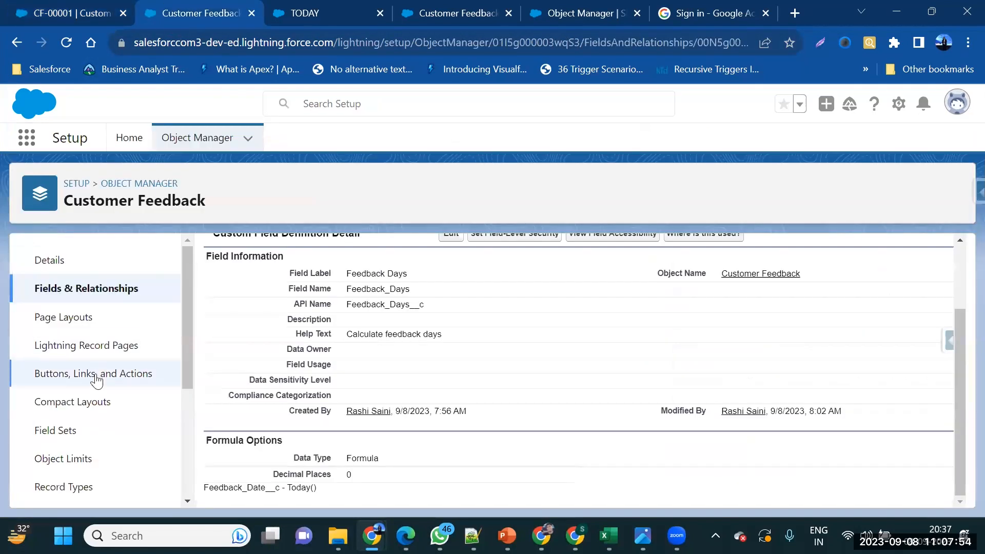
scroll(114, 373, down, 4)
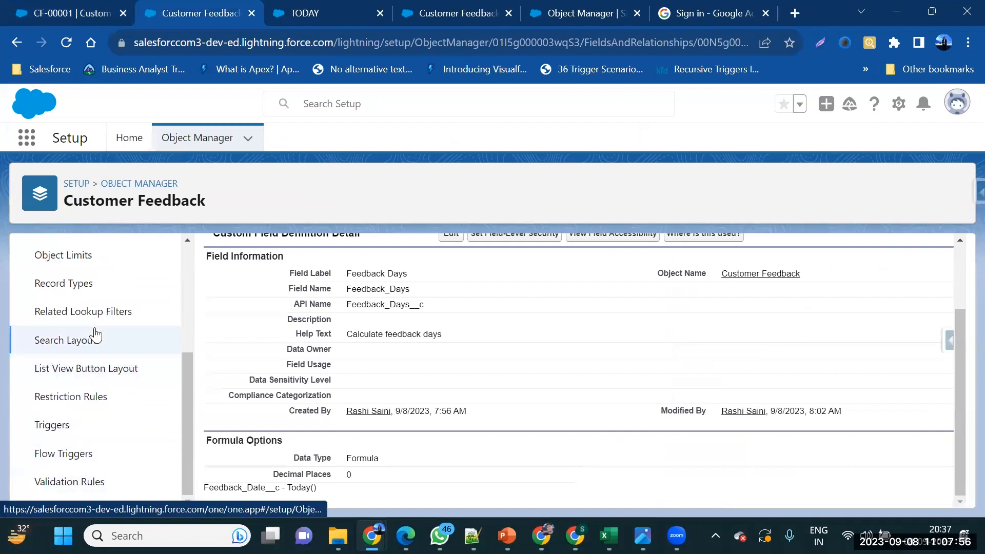
scroll(94, 333, up, 4)
click(117, 13)
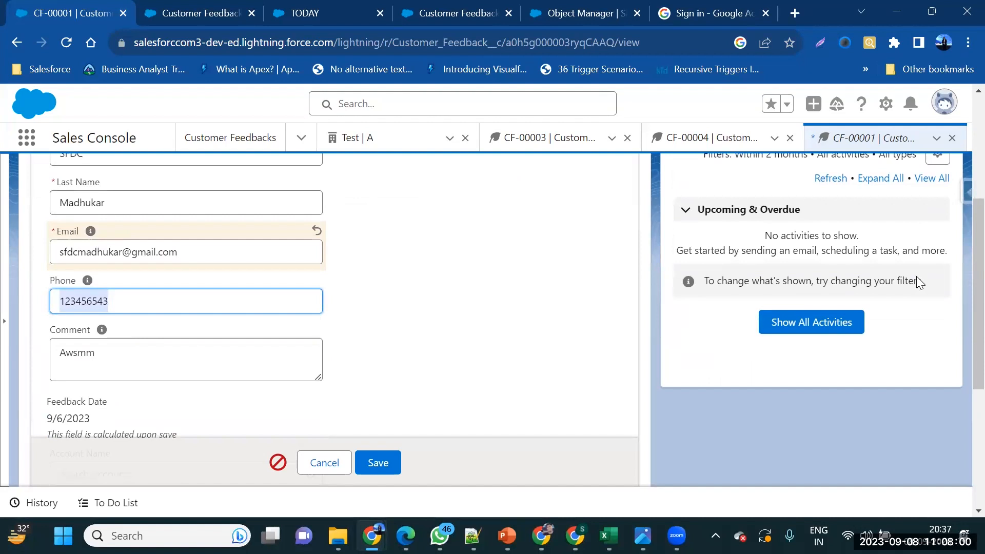
click(886, 93)
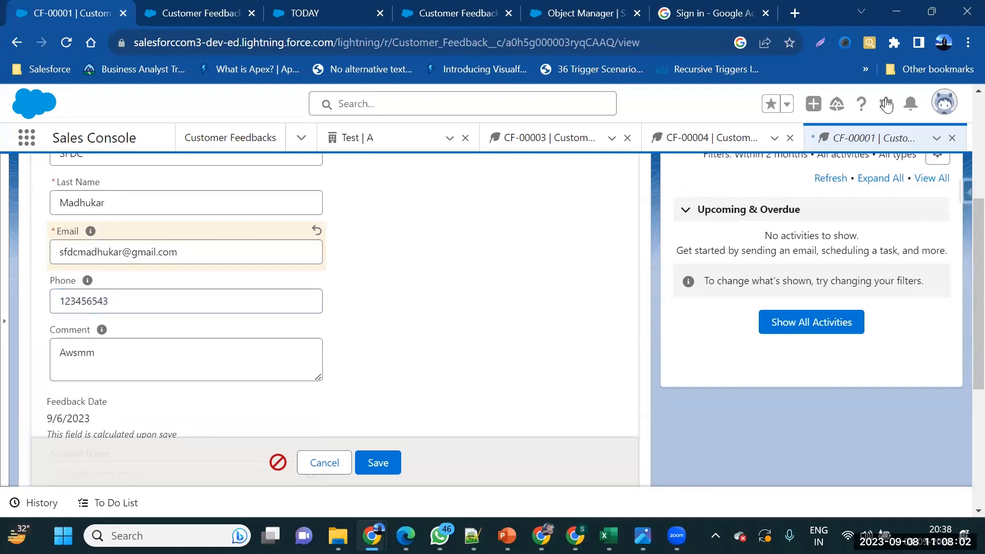
click(886, 103)
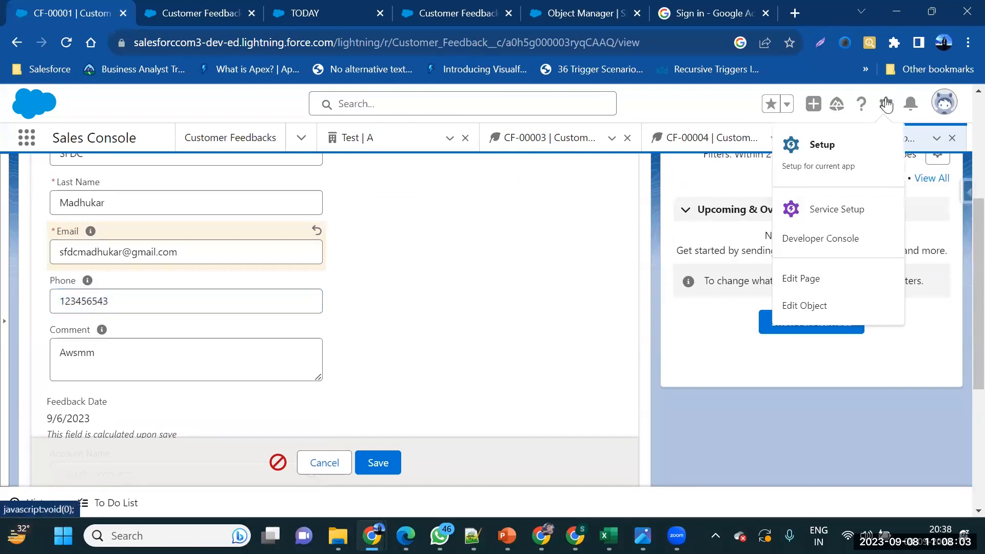
click(848, 134)
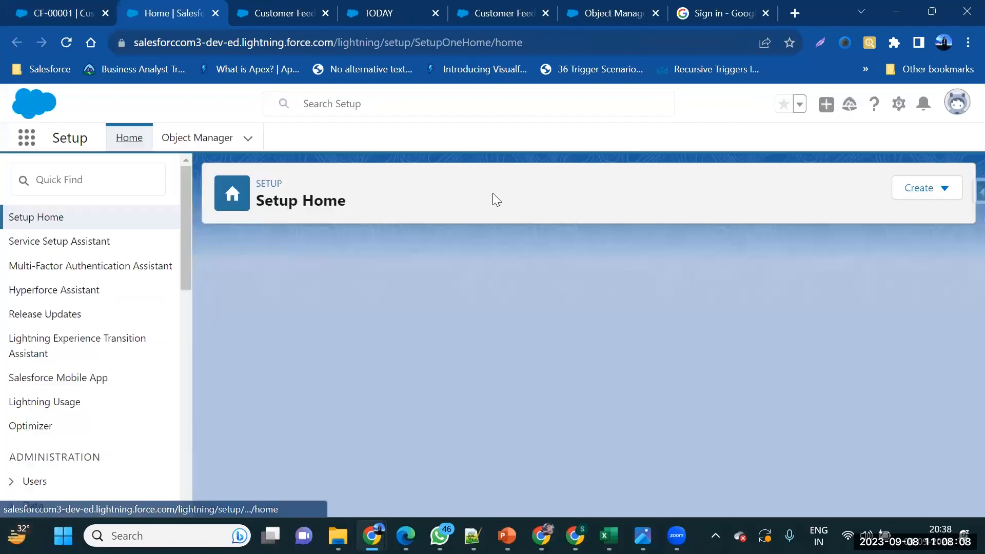
In Object Manager, filter by 'costo', open Customer Feedback, and show its empty Validation Rules list
click(197, 138)
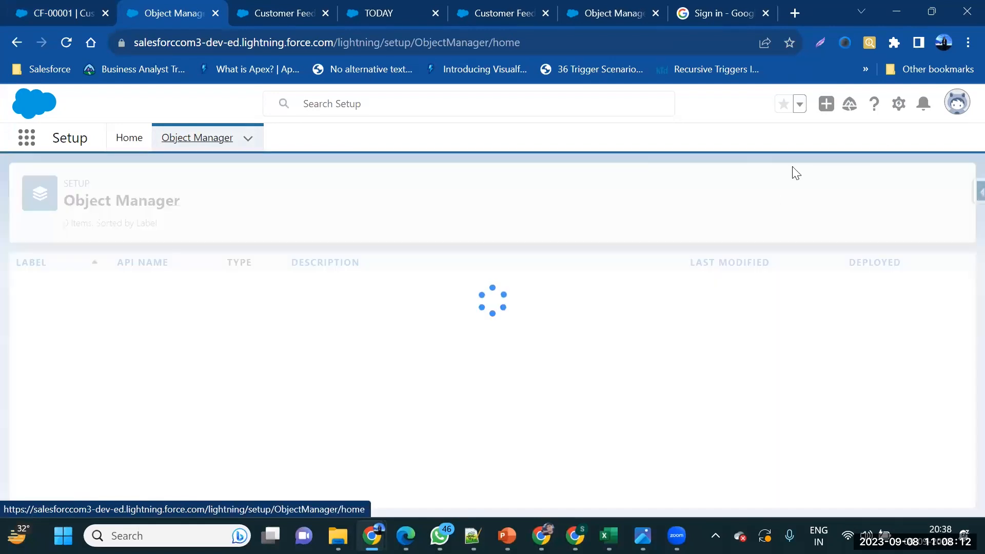
click(738, 193)
text(c)
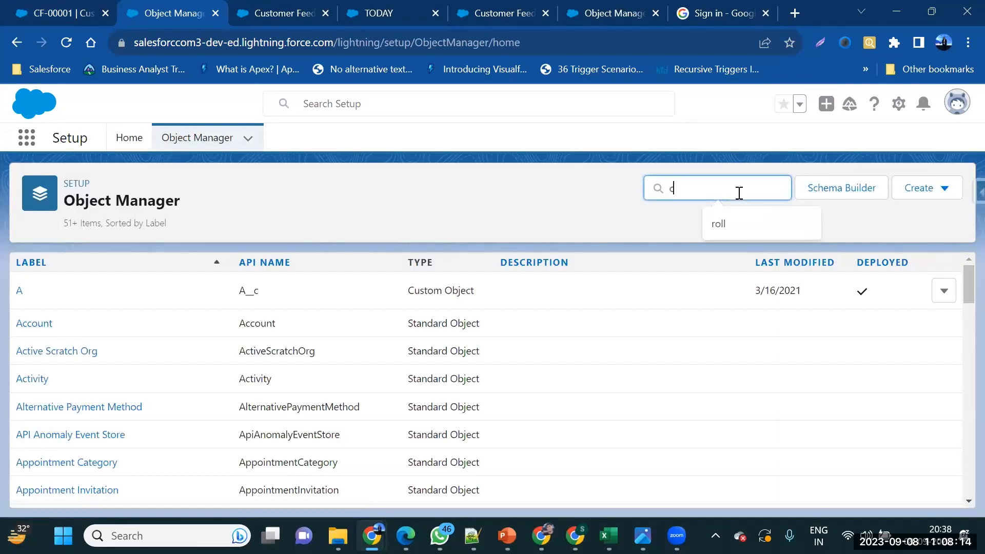
text(o)
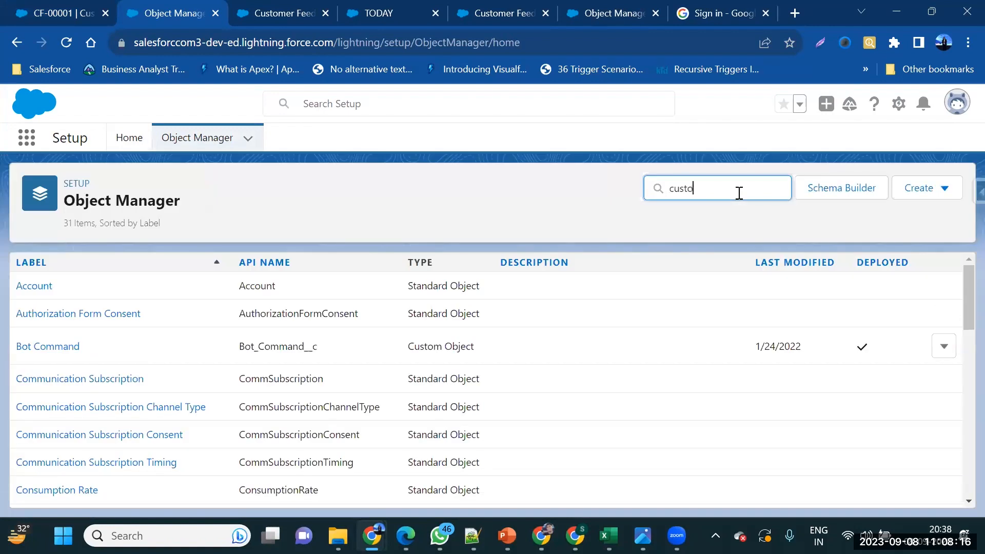
text(sto)
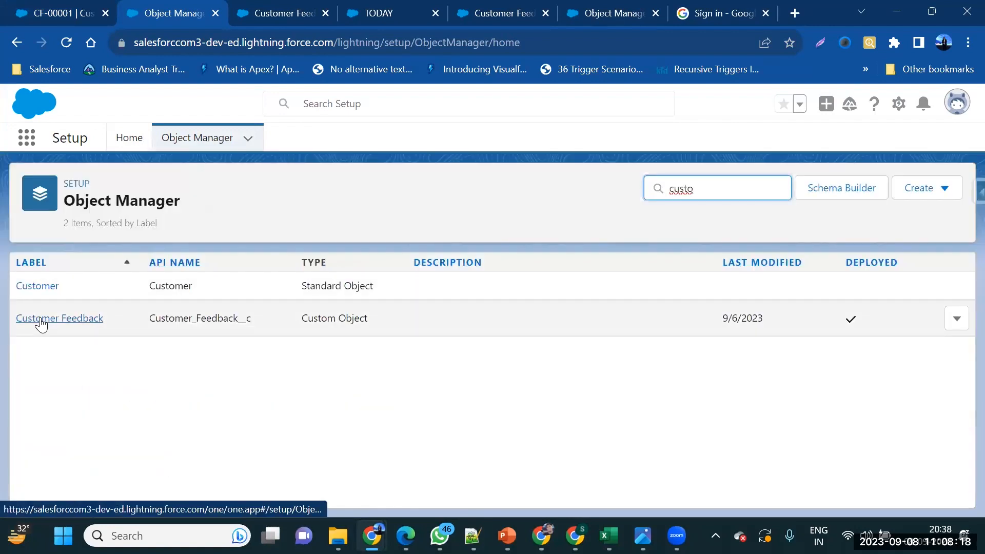
click(41, 320)
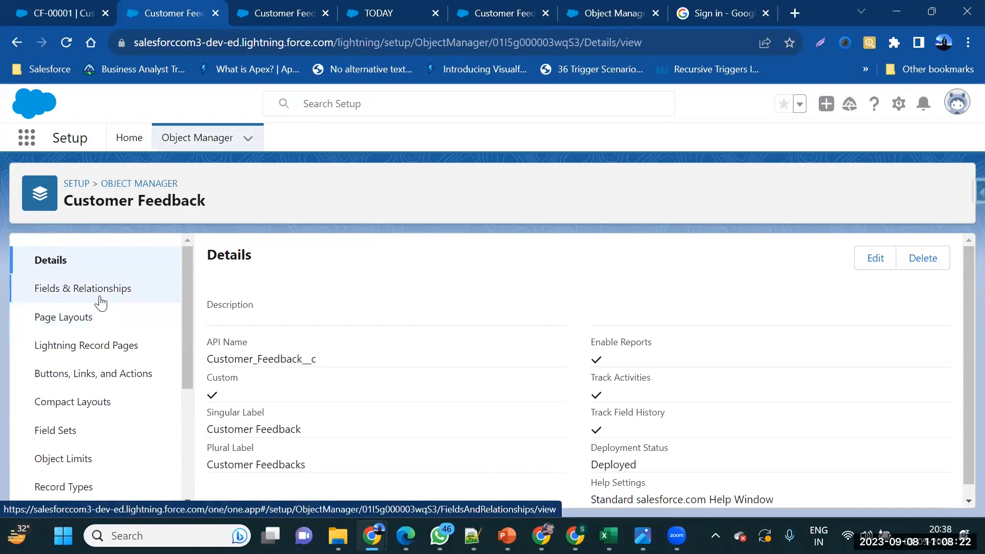
scroll(101, 303, down, 2)
scroll(97, 300, up, 2)
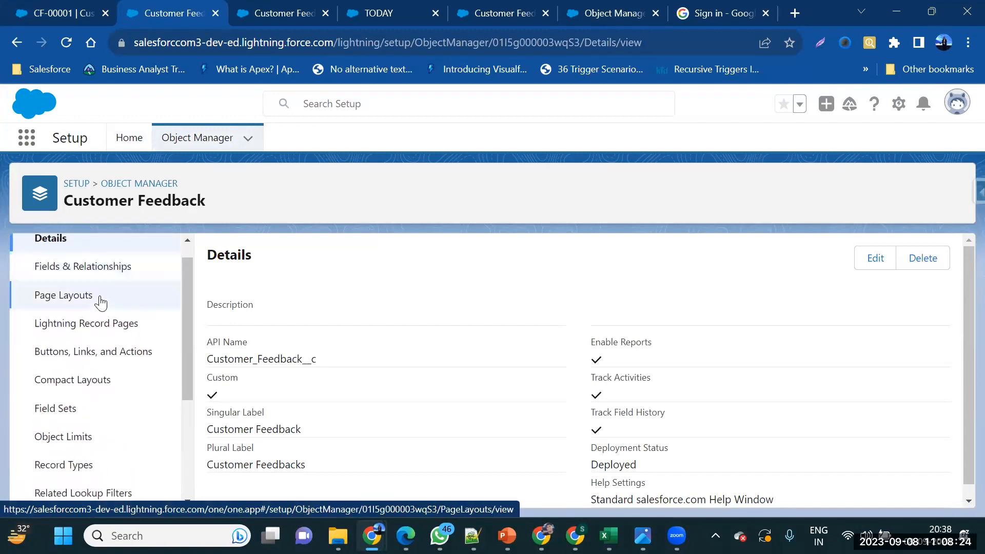
scroll(94, 338, down, 3)
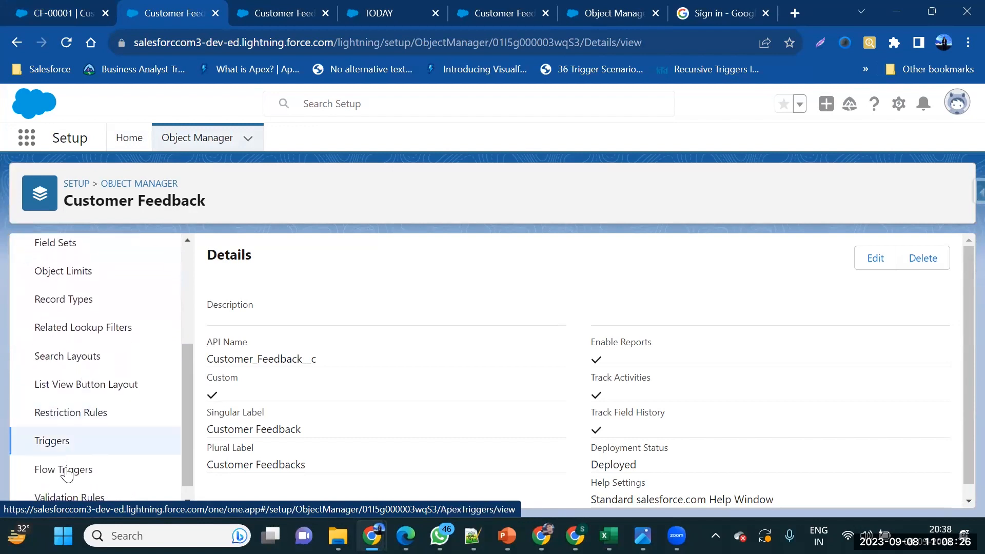
click(67, 478)
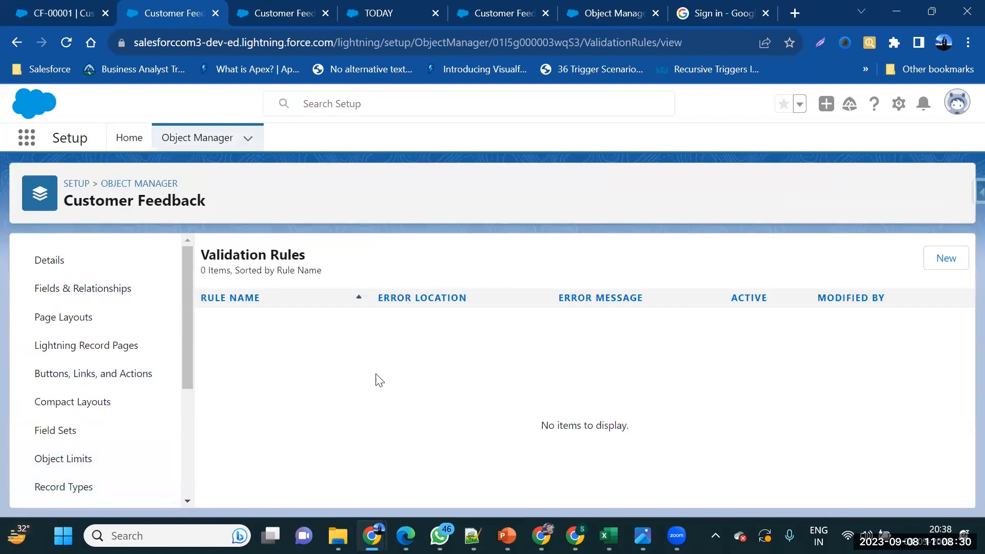
Start a new validation rule named 'Phone Number' and open the Operators & Functions help
click(948, 258)
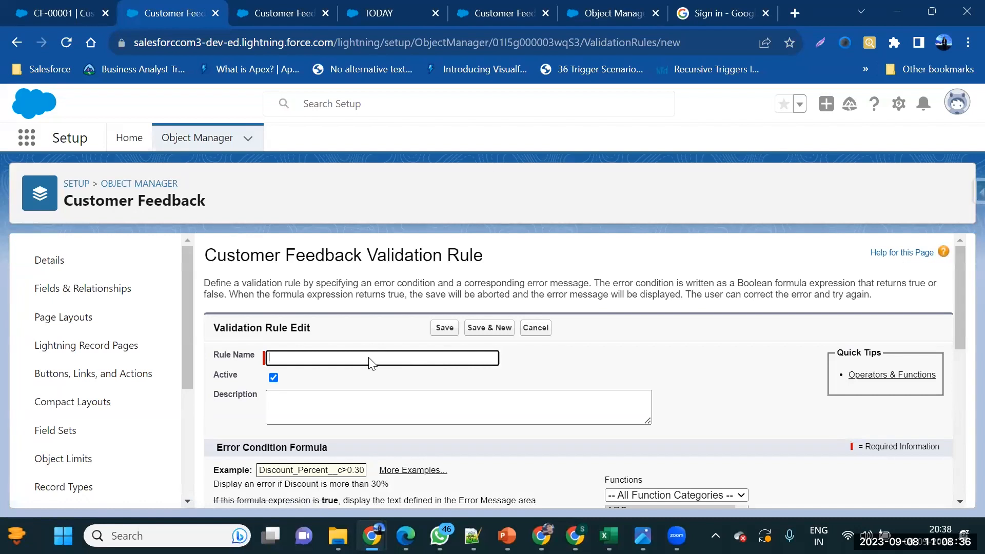
click(370, 358)
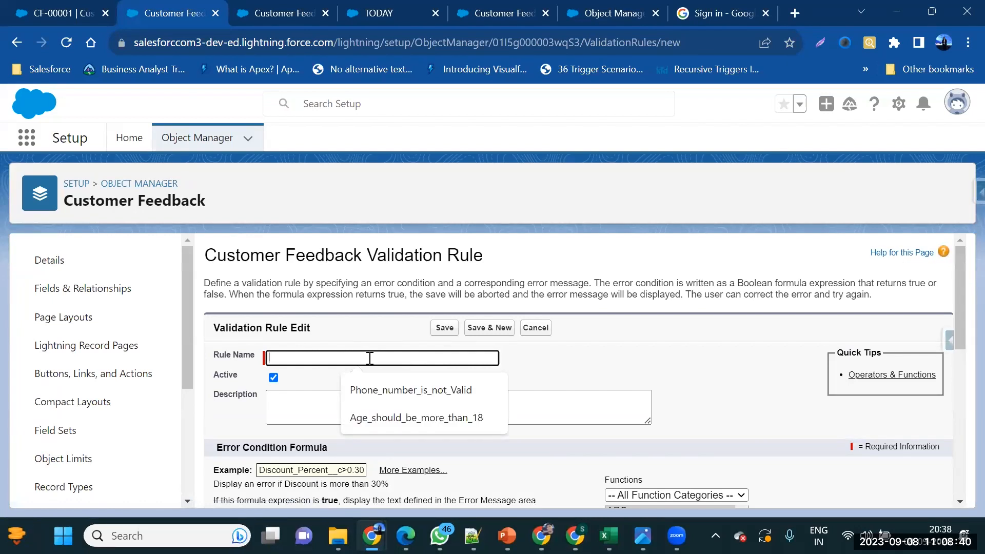
text(Phone Numbe)
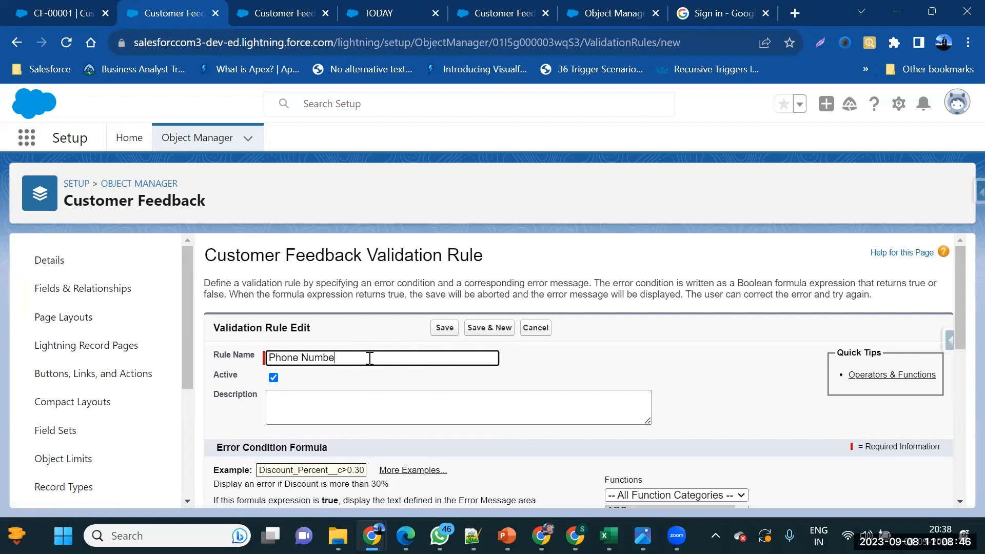
scroll(379, 385, down, 1)
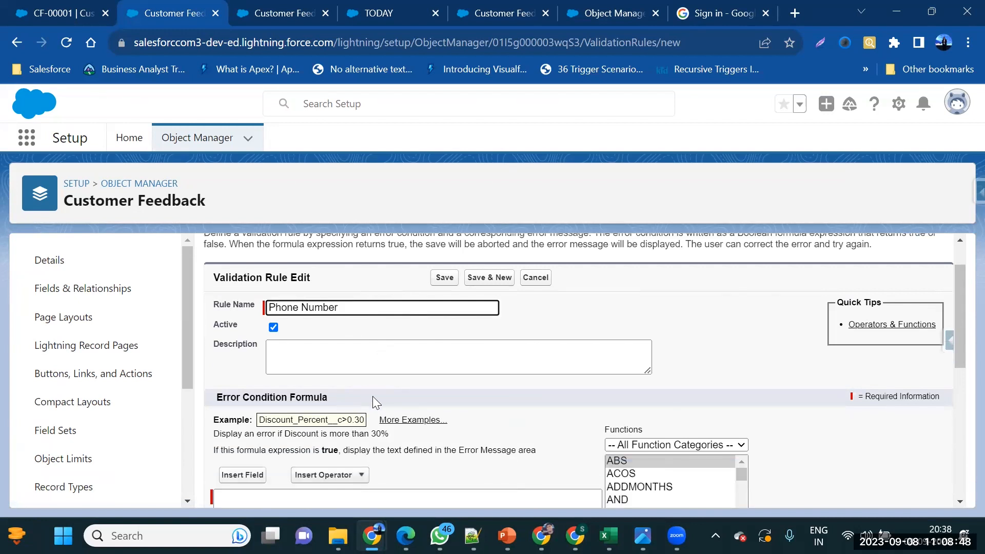
scroll(373, 395, down, 1)
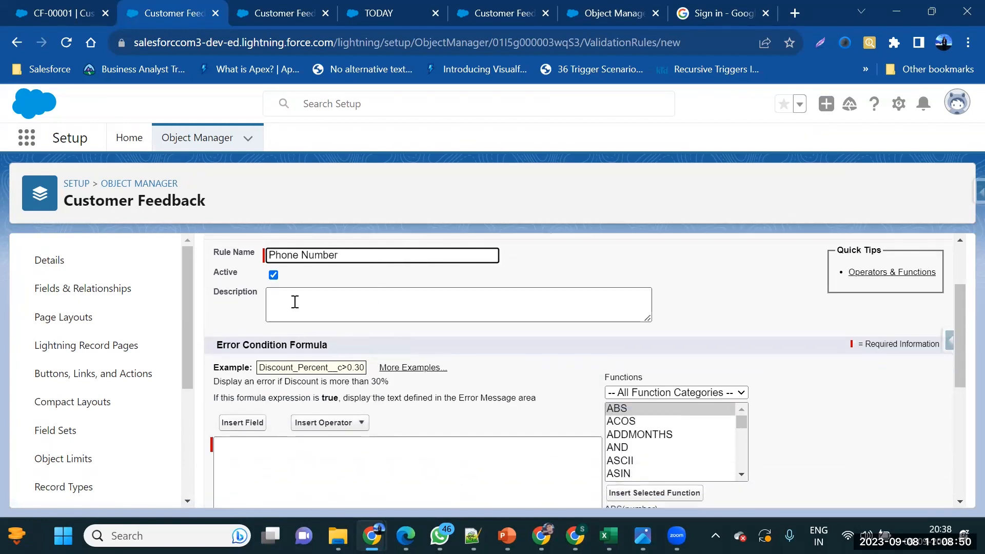
scroll(287, 307, up, 1)
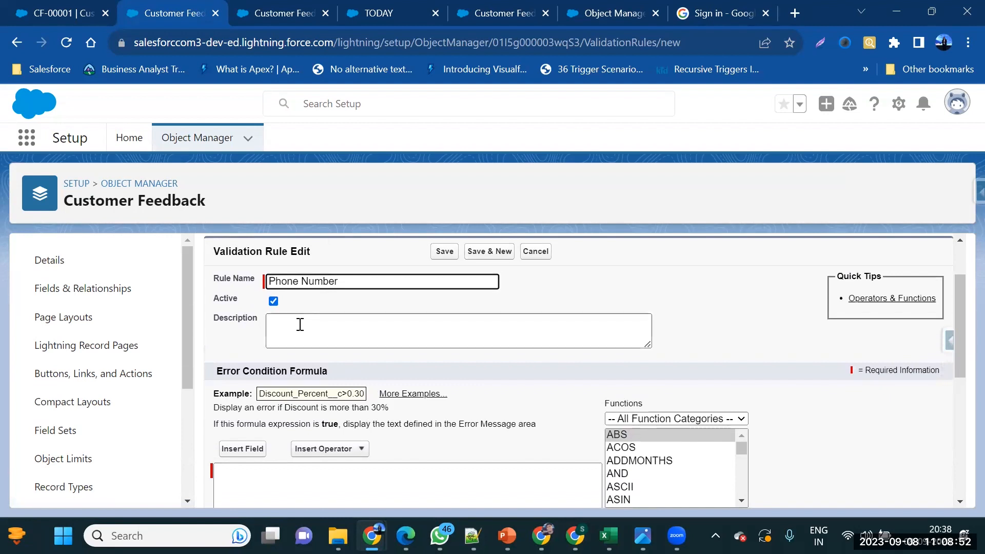
click(870, 301)
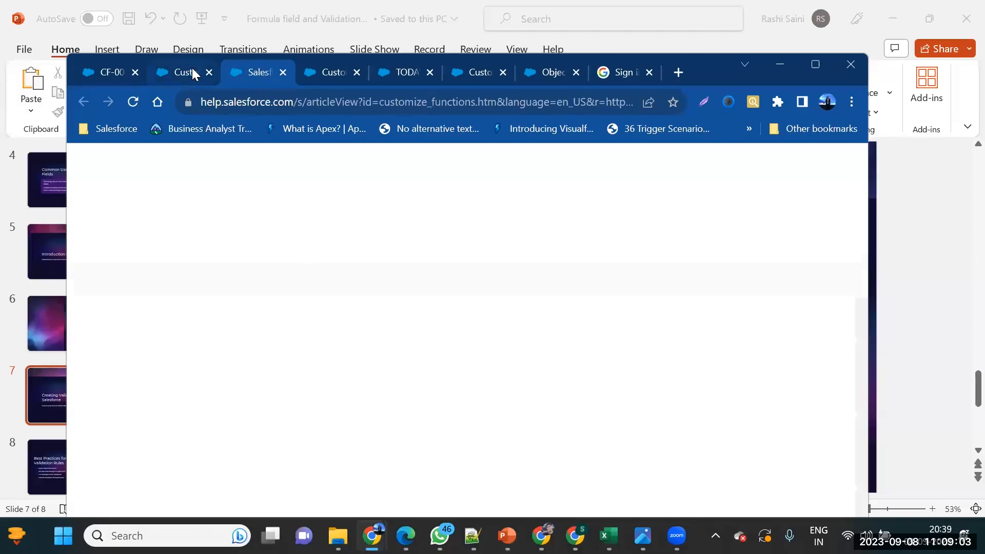
Switch between the rule page and the help article, scrolling through the functions reference
click(192, 67)
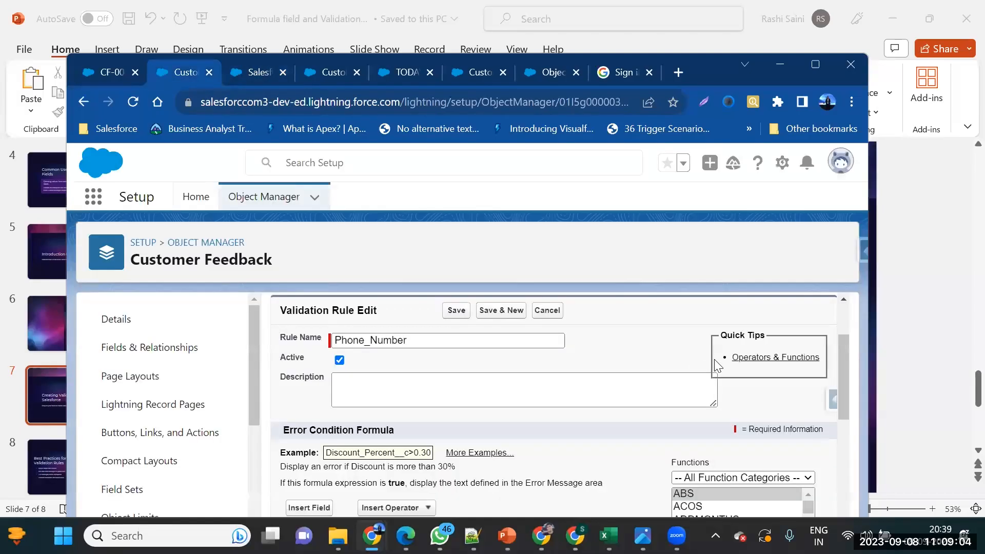
click(268, 76)
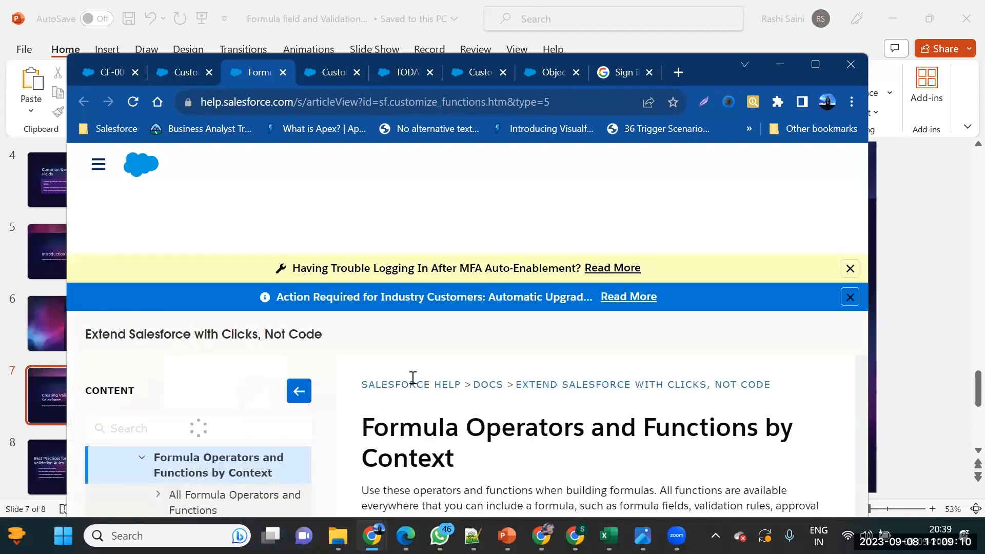
scroll(533, 468, down, 5)
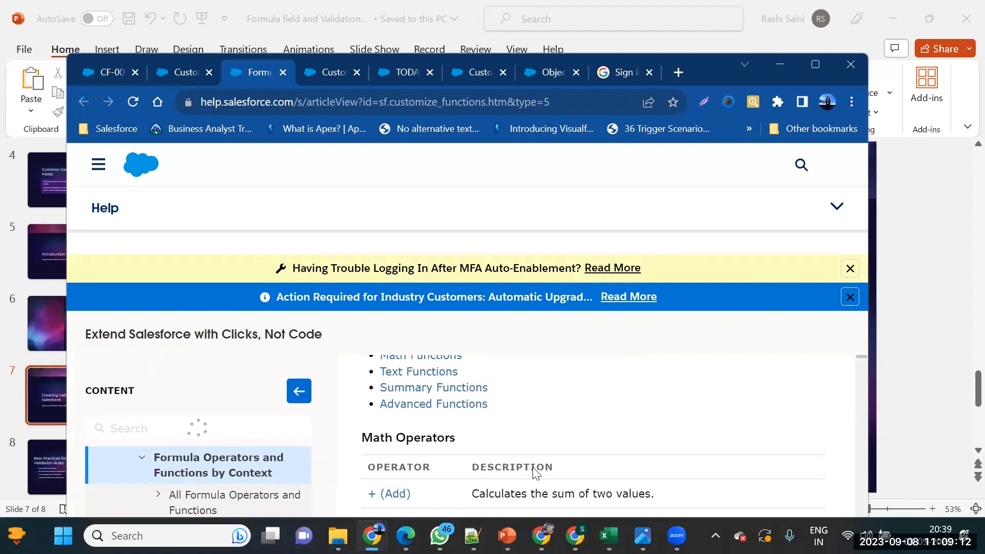
scroll(534, 469, down, 5)
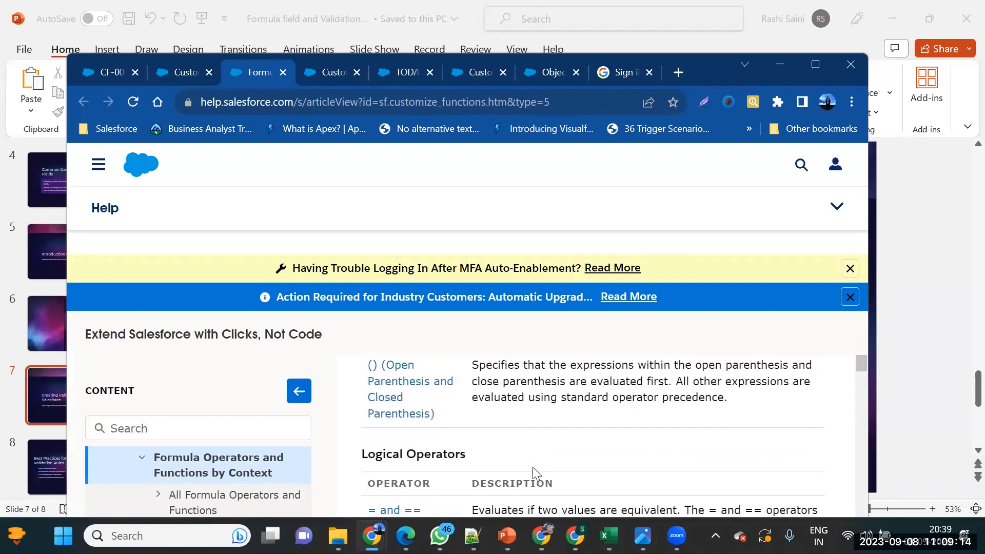
scroll(533, 468, down, 8)
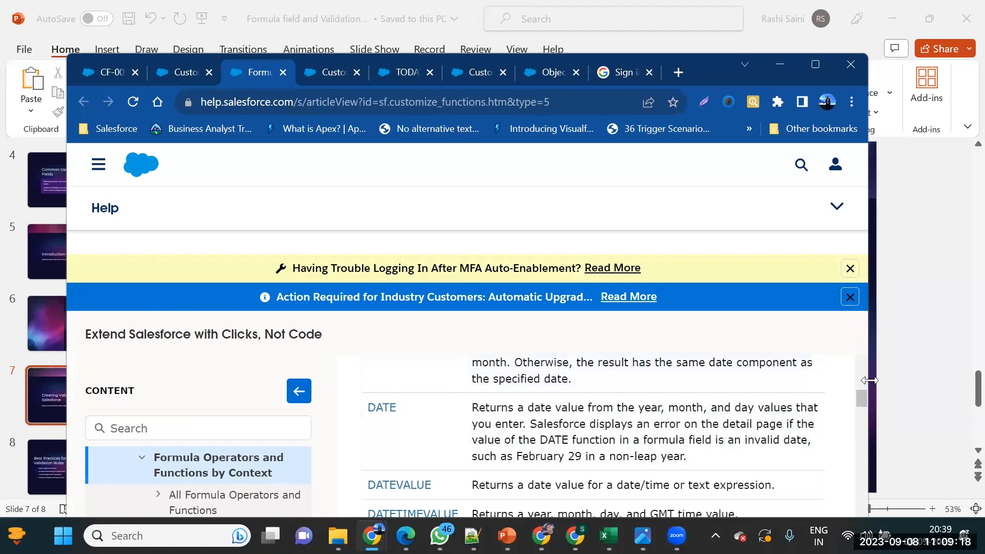
Widen the browser window, read further down the article, and return to the Customer Feedback rule
drag(870, 380, 982, 380)
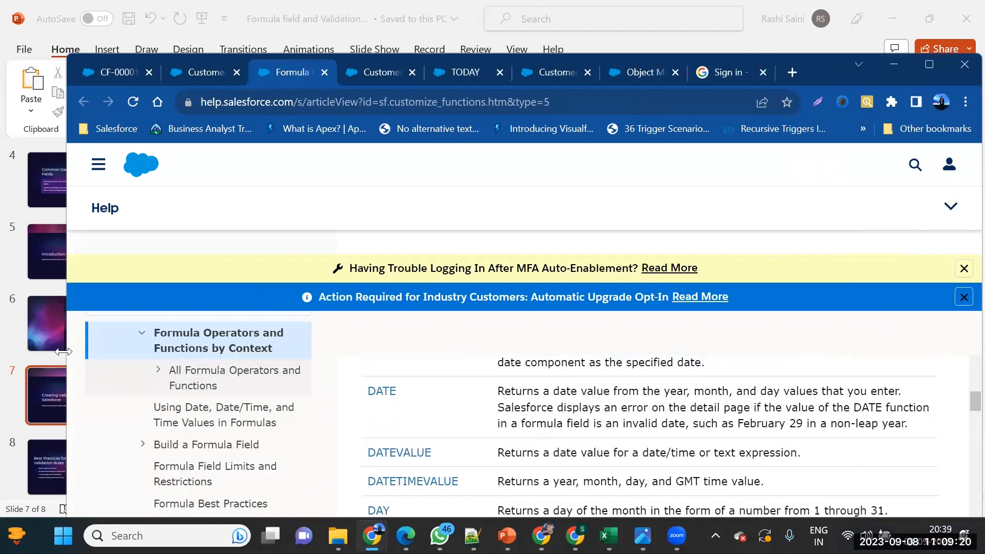
drag(64, 351, 2, 351)
scroll(403, 466, down, 5)
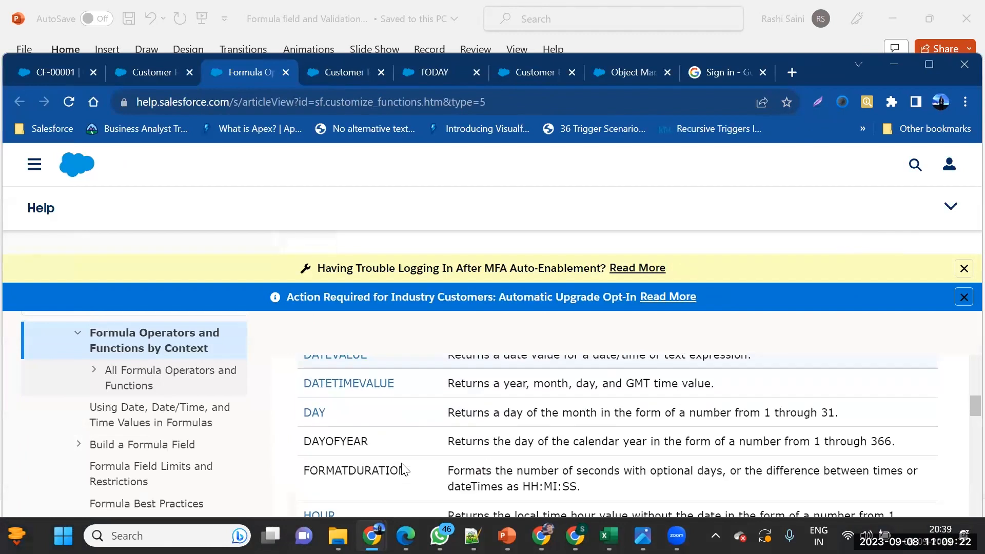
scroll(403, 470, down, 8)
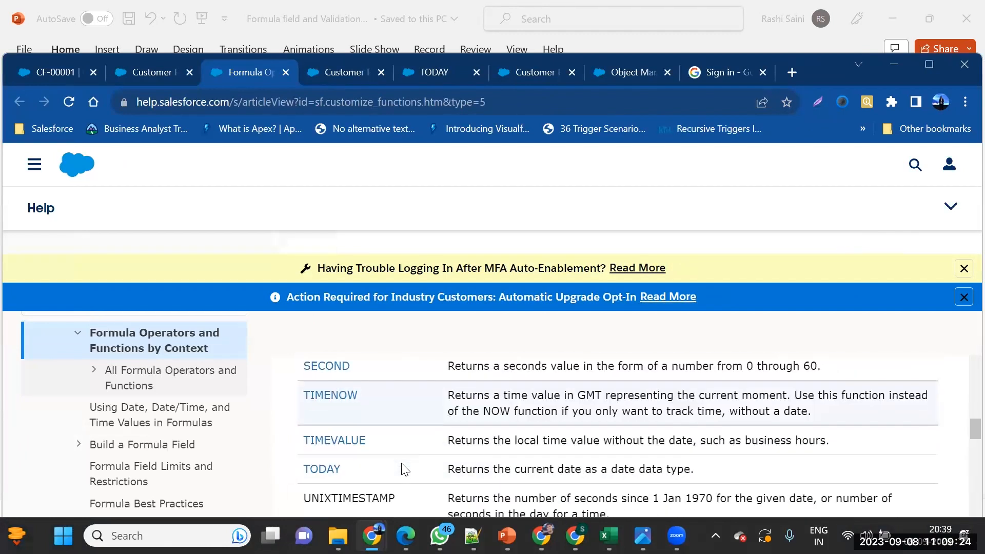
scroll(403, 469, down, 1)
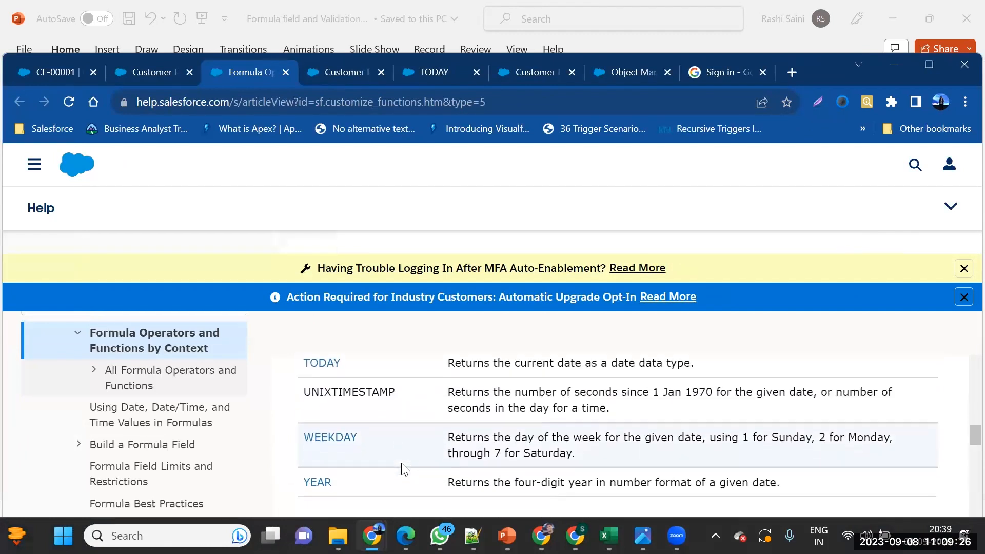
scroll(403, 469, down, 4)
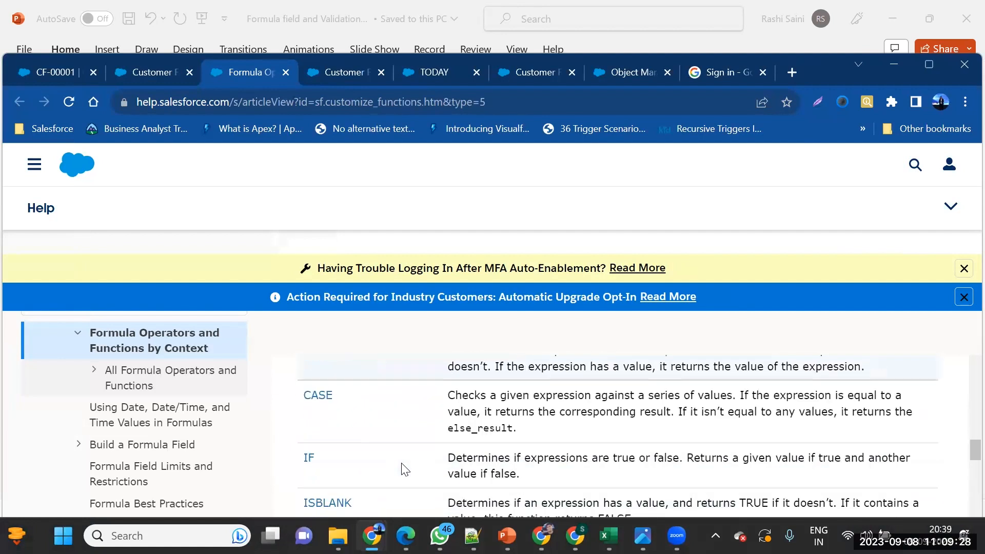
click(131, 74)
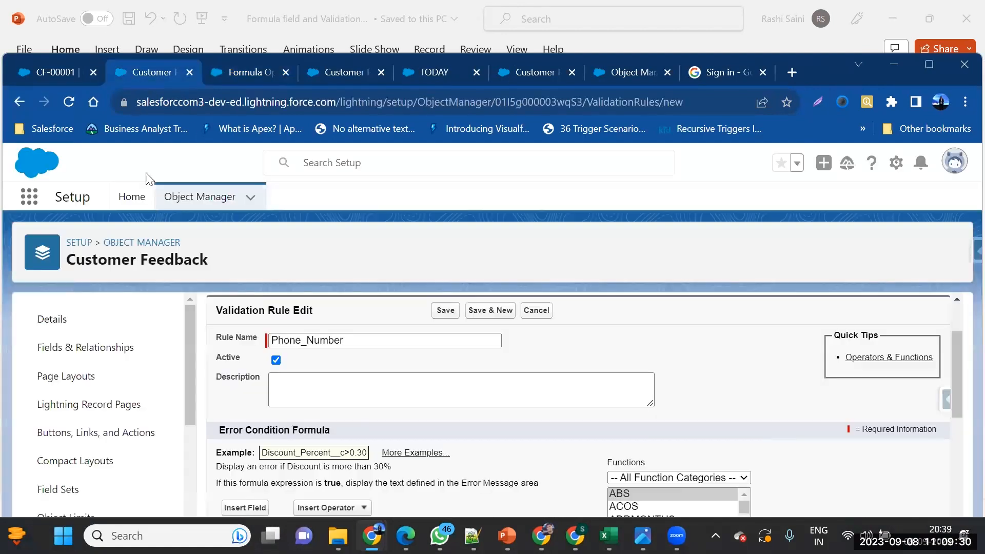
Focus the Error Condition Formula box and read the ISNUMBER description in the Functions list
scroll(348, 455, down, 1)
scroll(348, 455, down, 1)
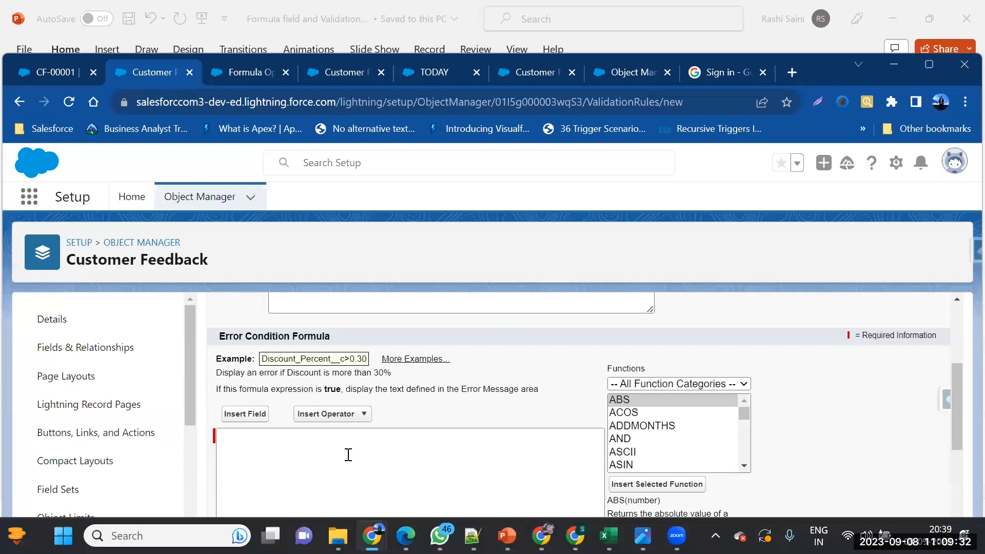
scroll(343, 358, up, 2)
scroll(261, 381, down, 3)
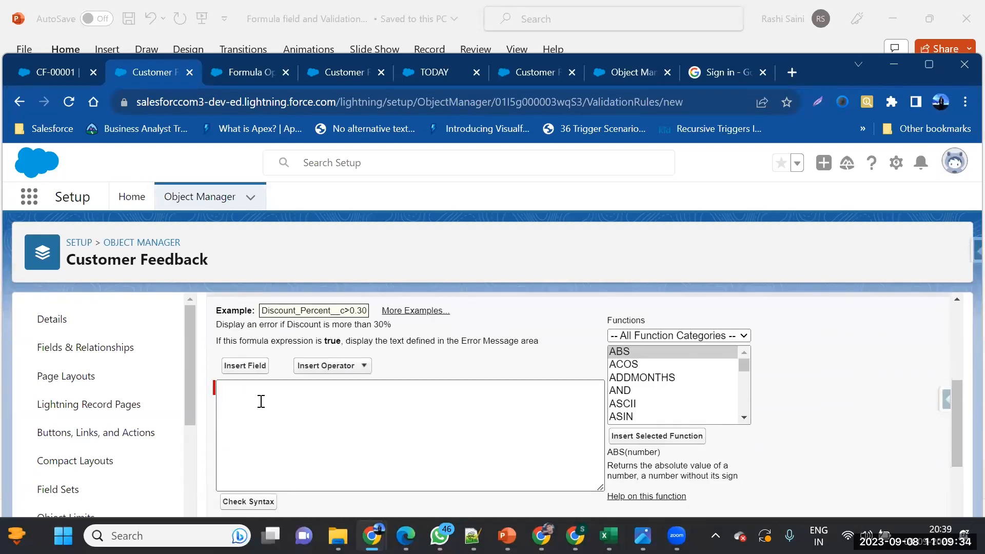
click(278, 403)
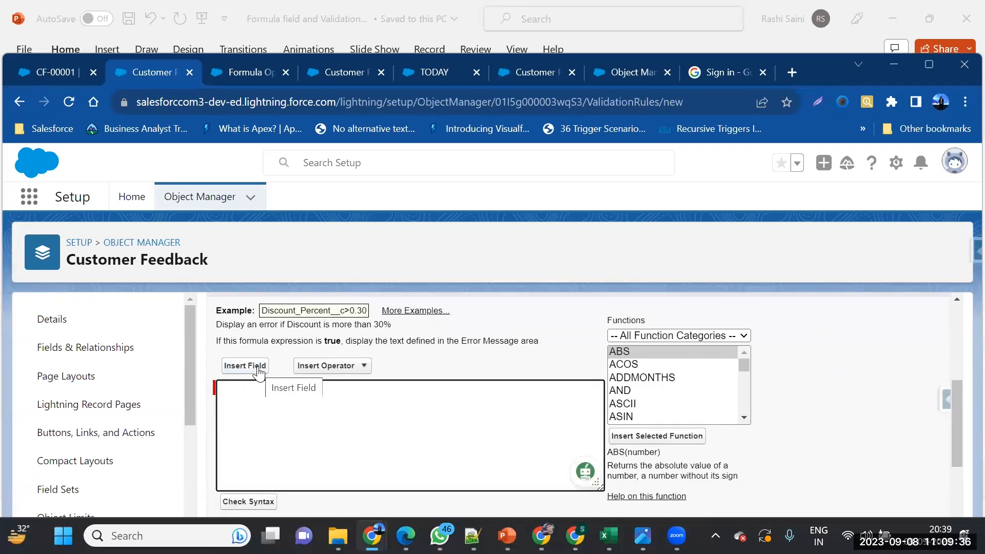
scroll(679, 393, down, 2)
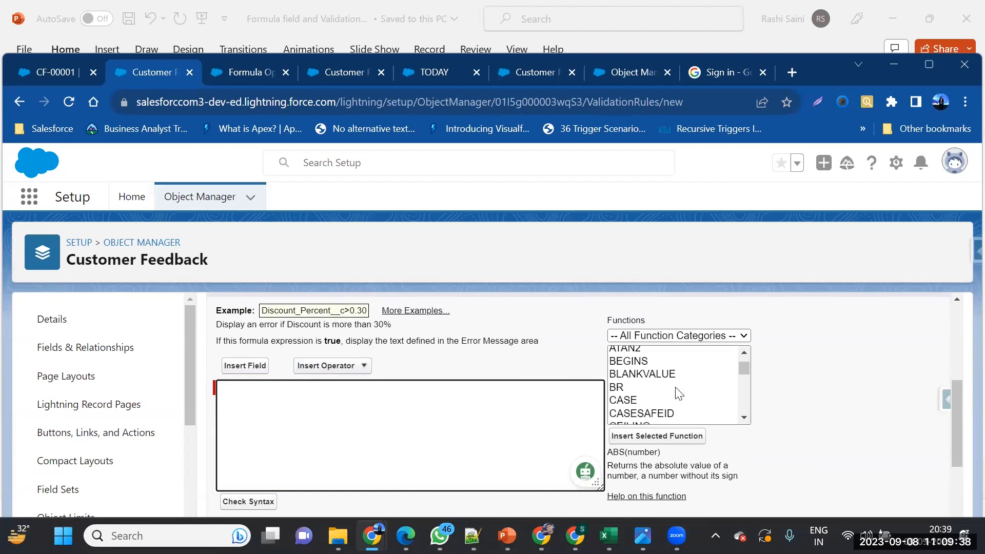
scroll(679, 394, up, 2)
scroll(679, 393, down, 1)
scroll(679, 394, down, 4)
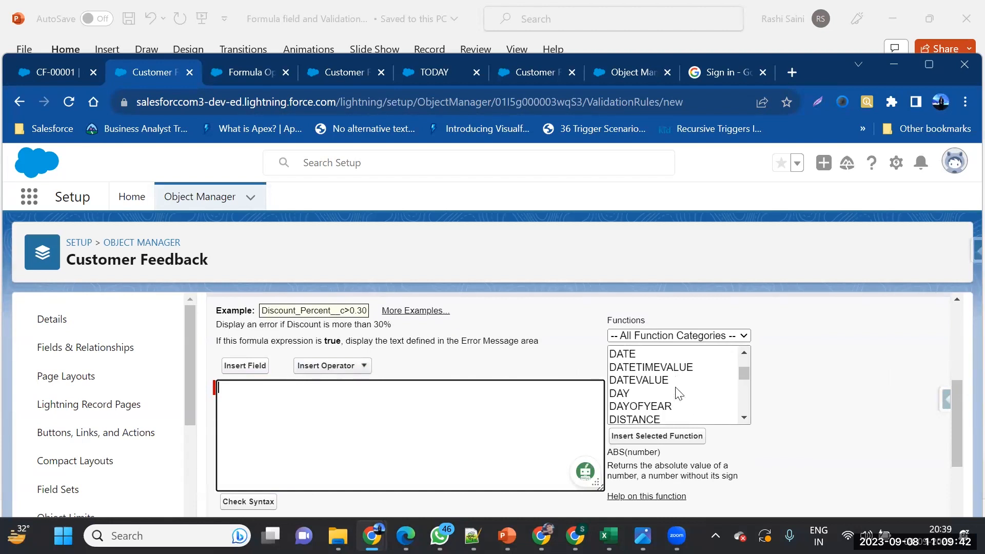
scroll(679, 393, down, 5)
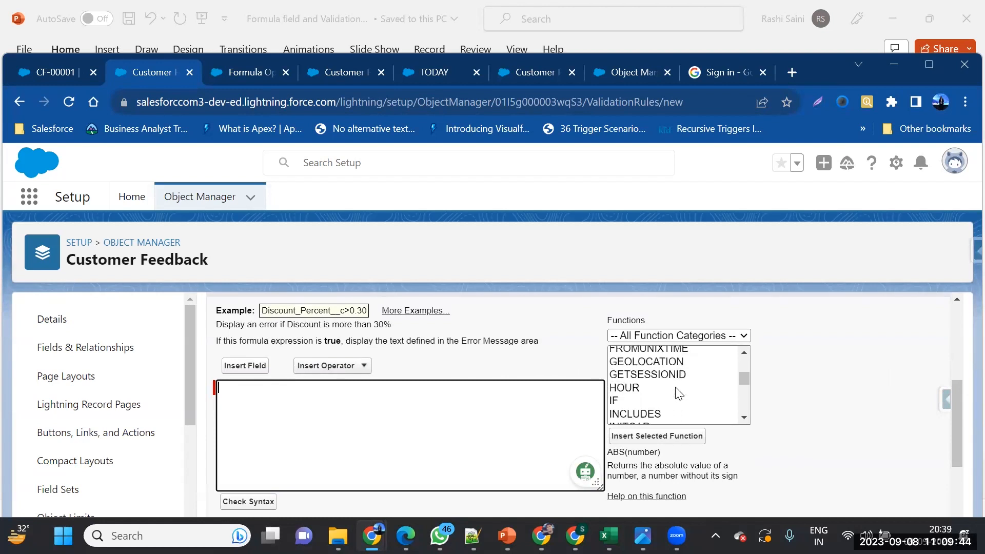
scroll(678, 393, down, 3)
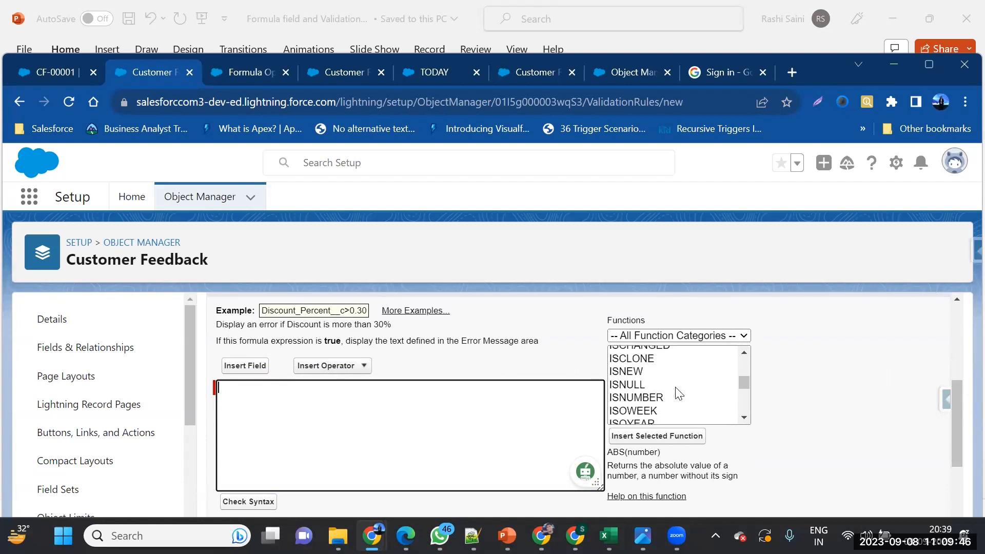
click(638, 371)
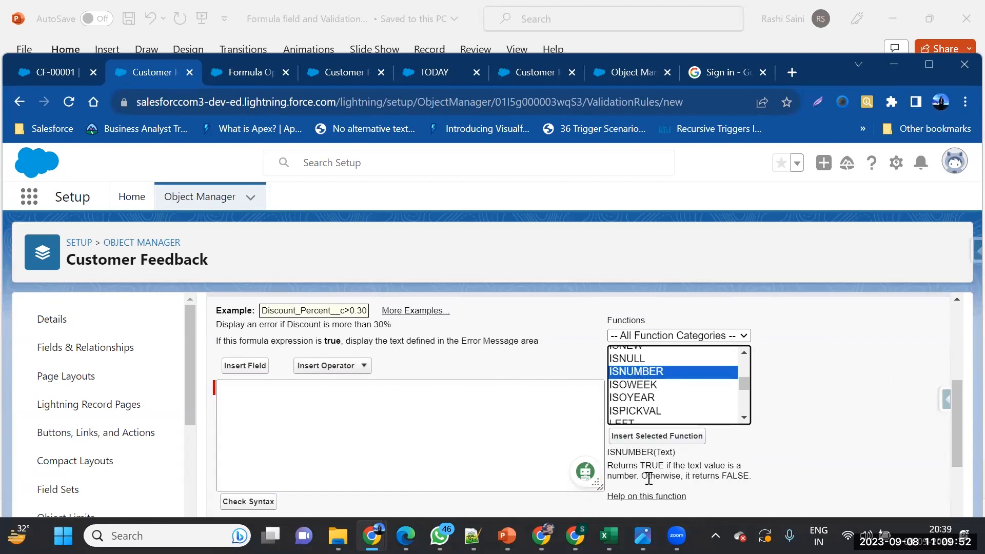
drag(617, 468, 747, 478)
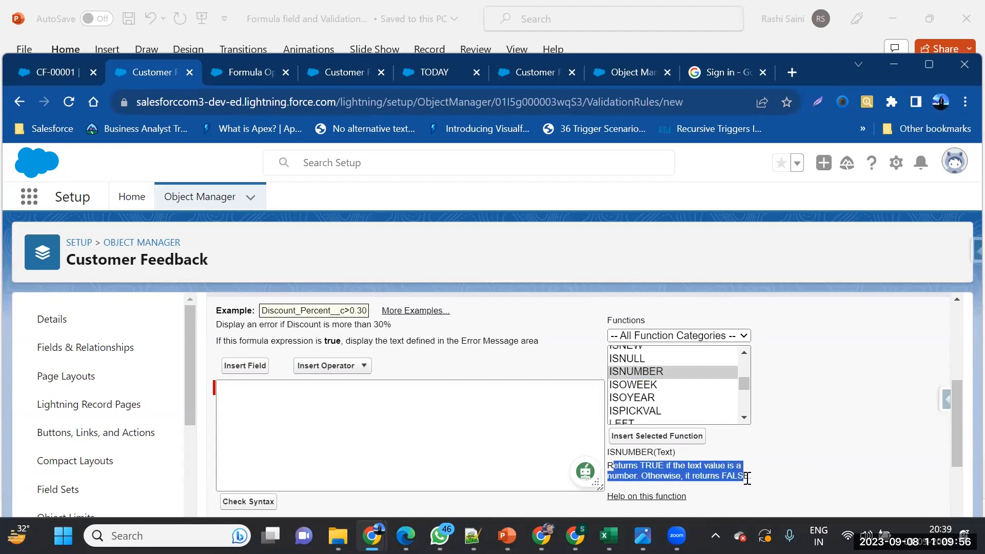
Insert ISNUMBER into the formula, delete its Text placeholder, and bring up Insert Field
click(286, 409)
double_click(657, 372)
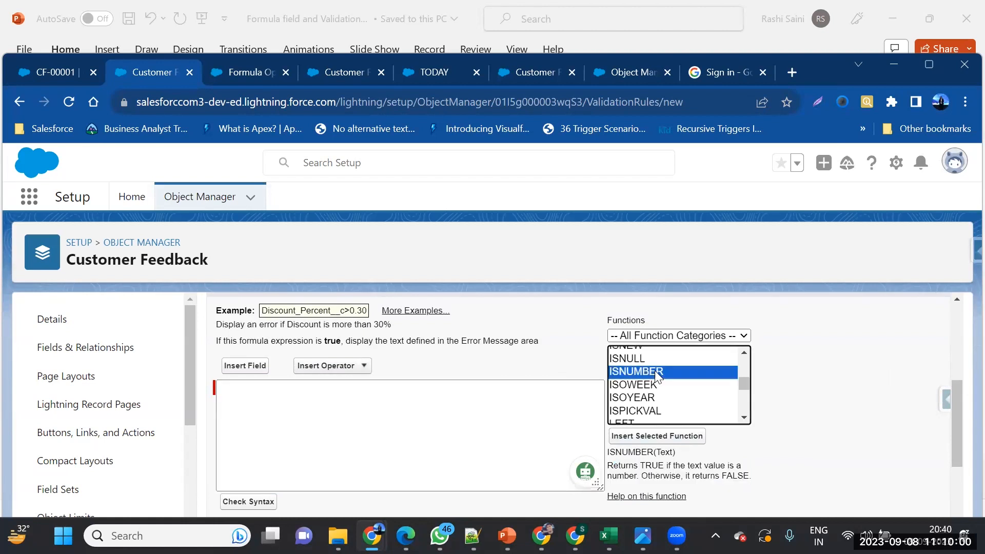
double_click(284, 389)
key(BackSpace)
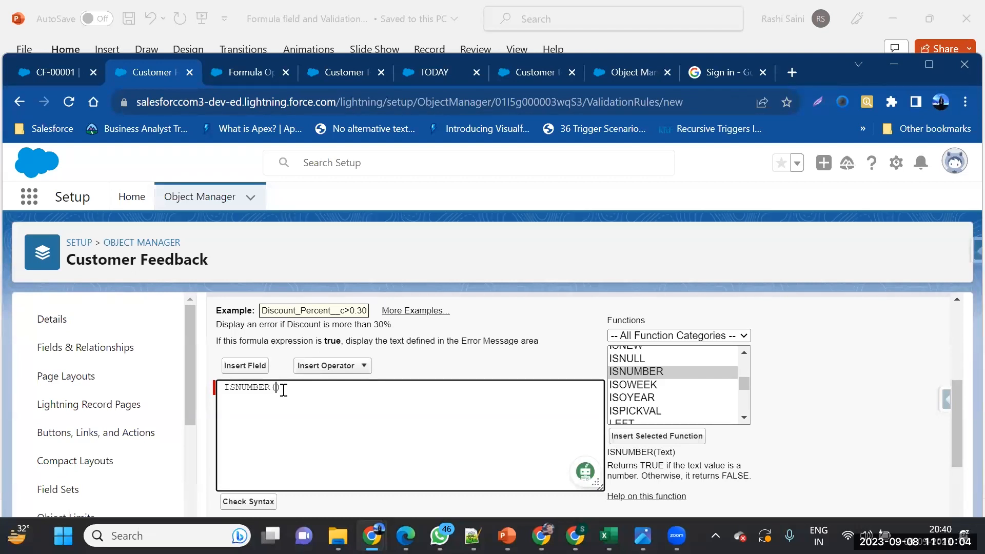
click(246, 366)
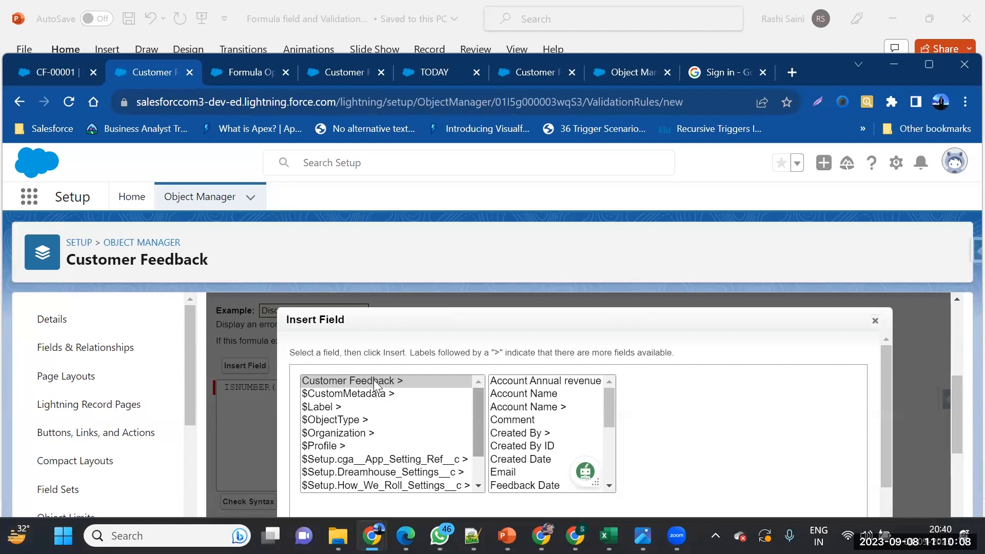
Insert Customer Feedback's Phone field and remove the stray space, giving ISNUMBER(Phone__c)
scroll(520, 410, down, 3)
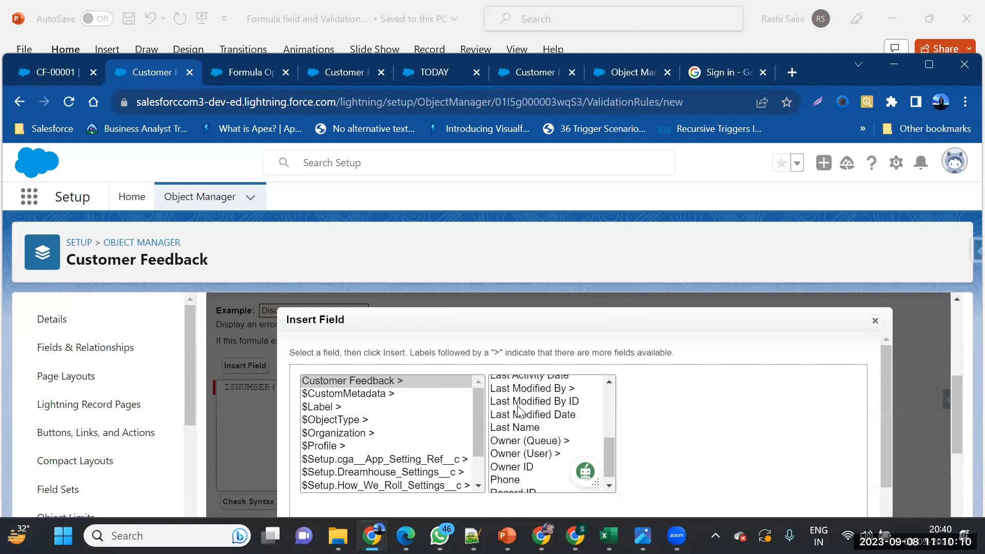
scroll(520, 411, down, 1)
click(505, 472)
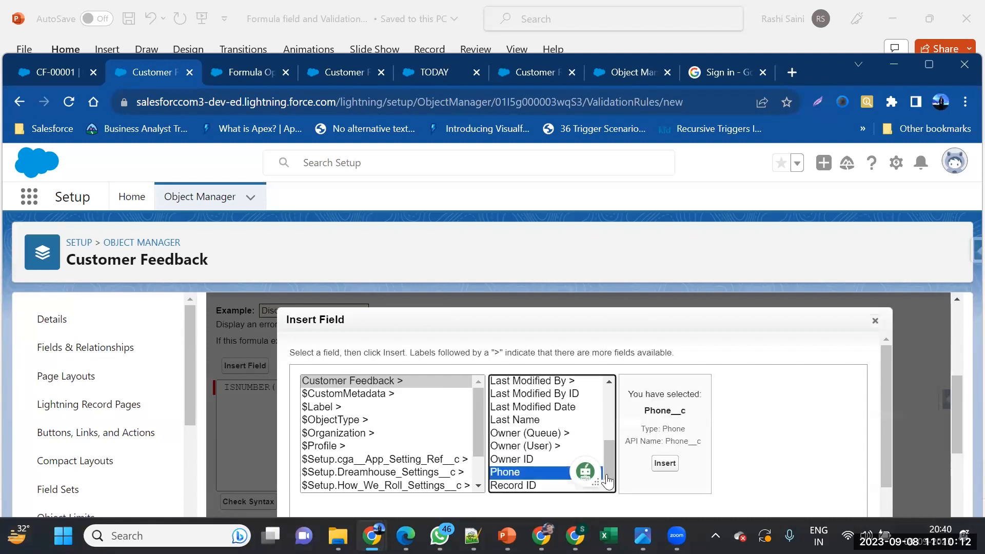
click(665, 464)
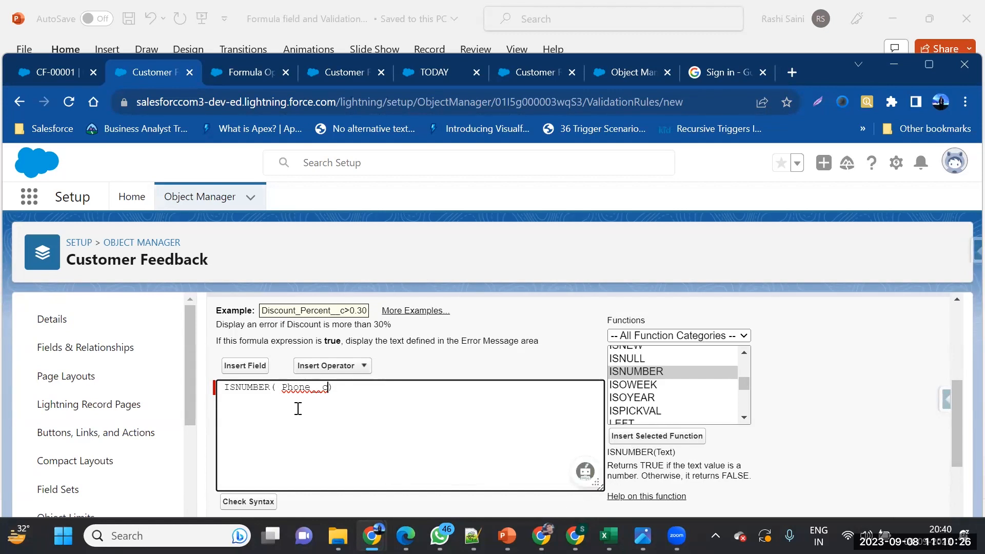
key(BackSpace)
scroll(496, 410, down, 1)
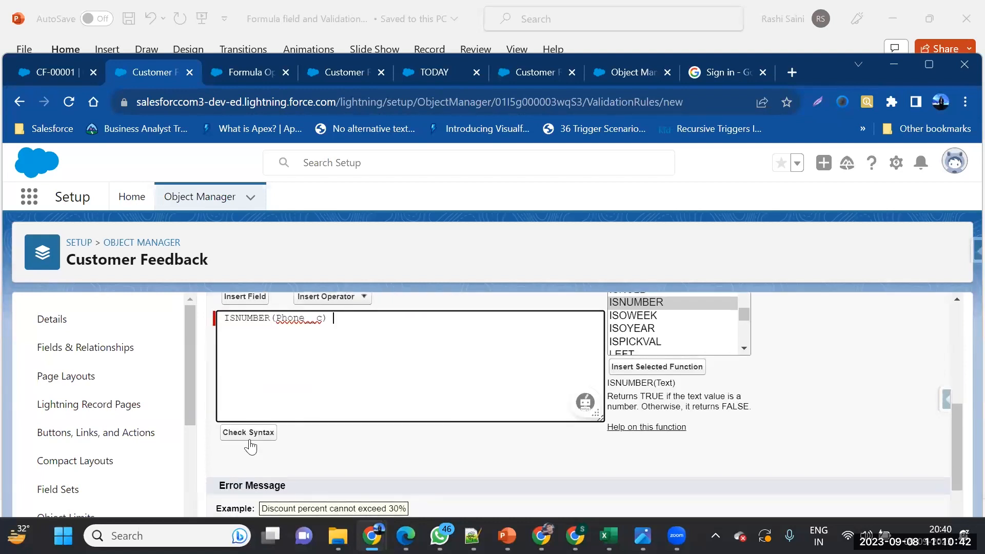
Check the formula syntax and enter the error message 'Phone number should be Number only'
click(256, 438)
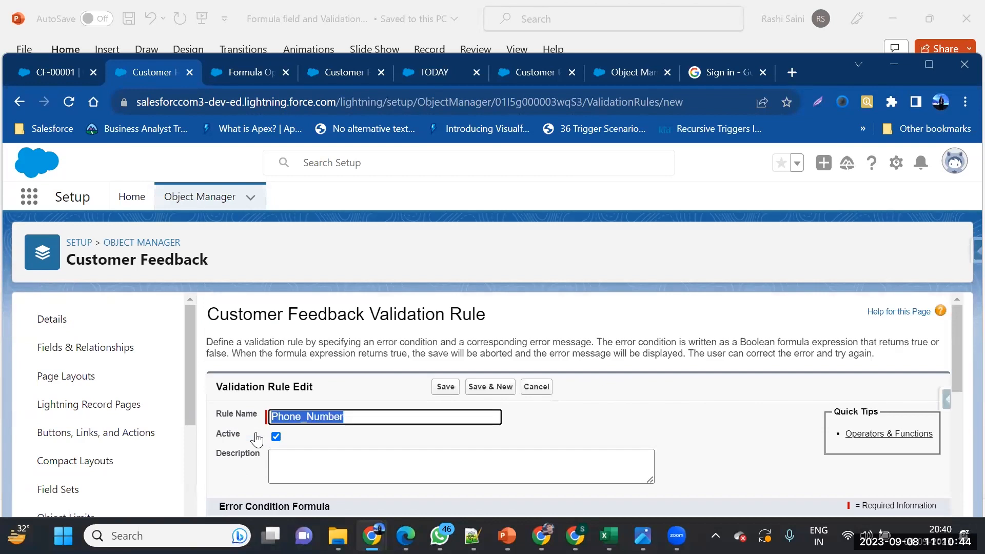
scroll(558, 463, down, 1)
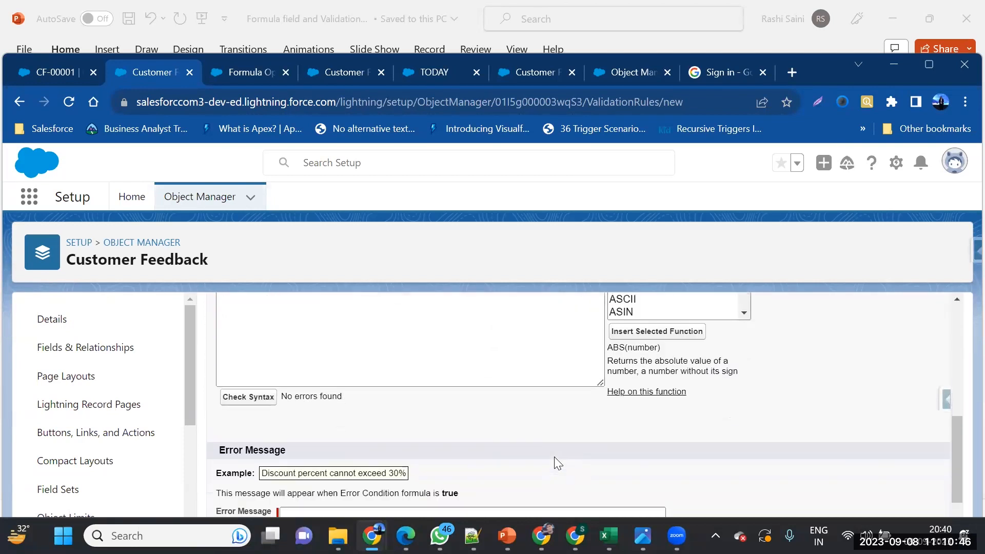
click(440, 464)
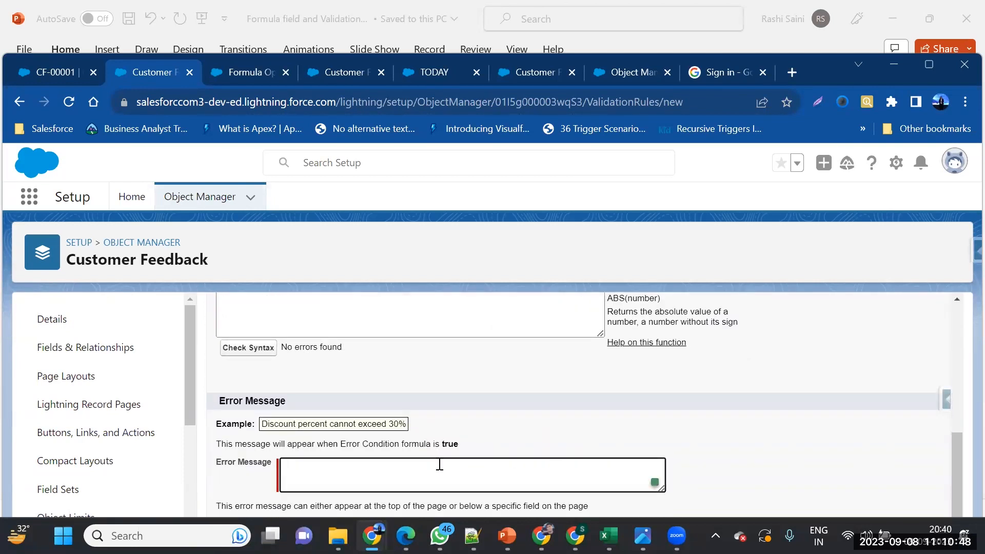
text(Phone number should be Number only)
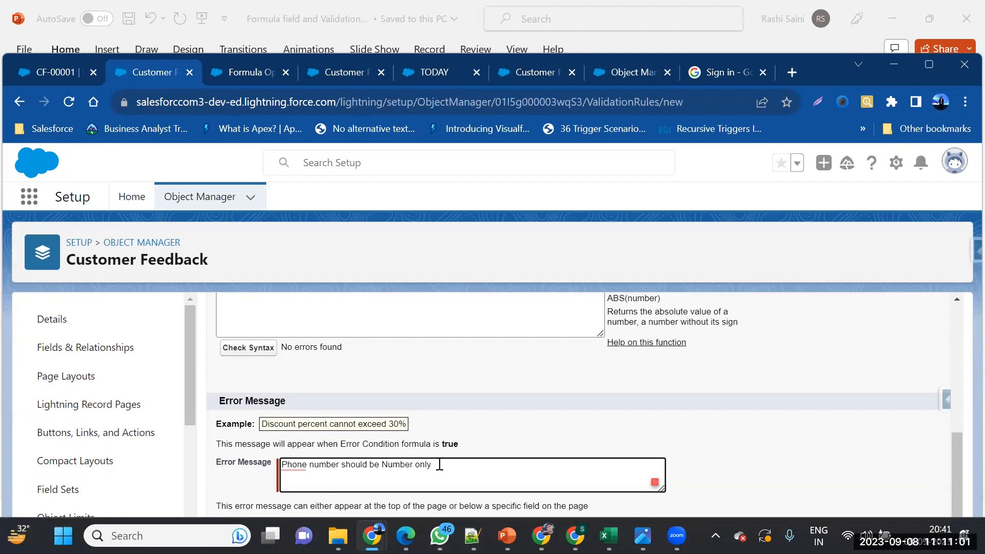
Set the error location to the Phone field and save the validation rule
scroll(440, 465, down, 1)
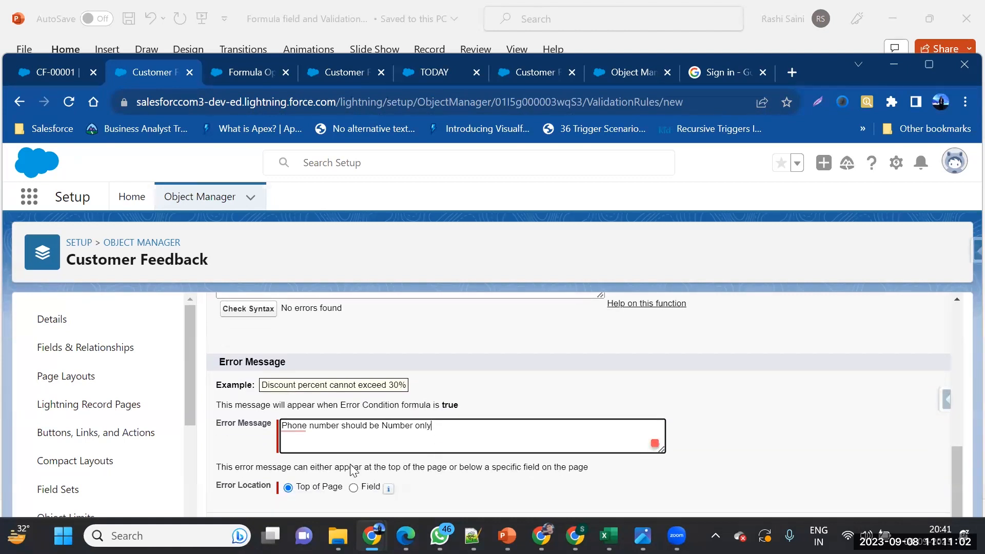
mouse_move(397, 482)
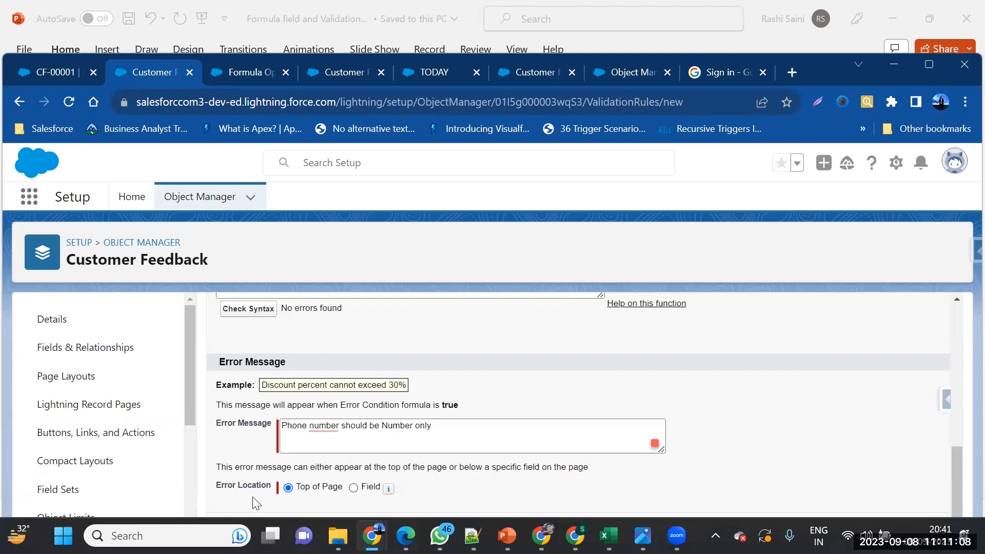
click(352, 488)
click(442, 486)
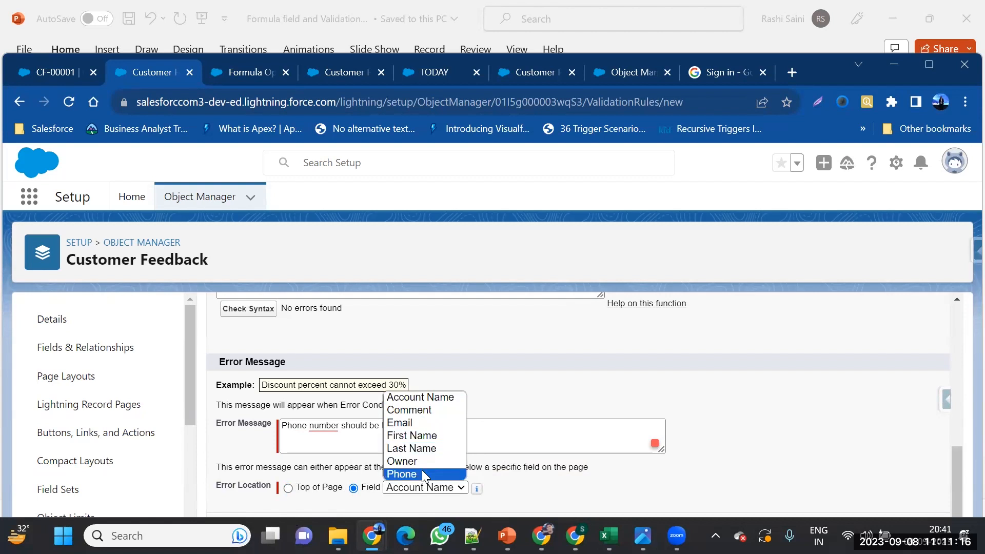
click(421, 472)
scroll(540, 499, up, 5)
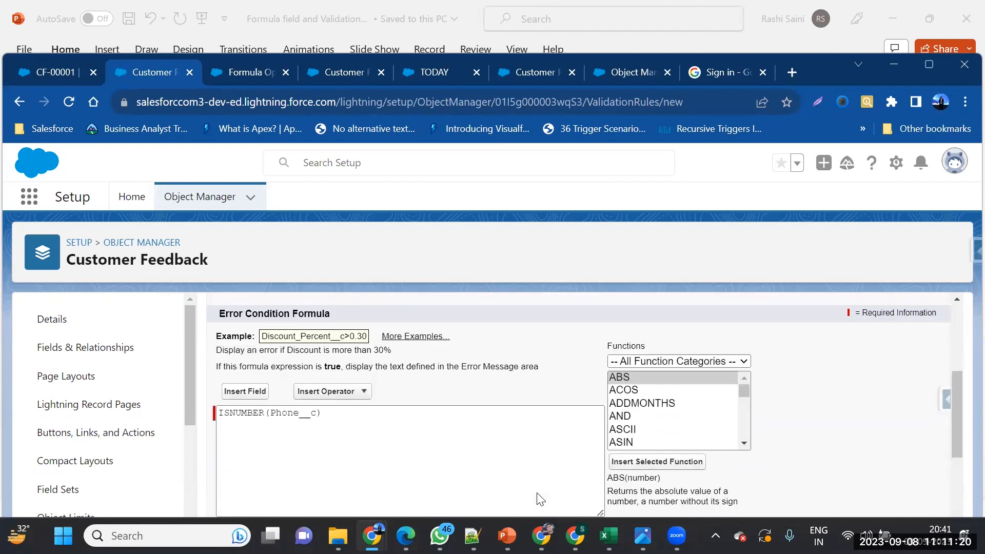
scroll(540, 499, up, 3)
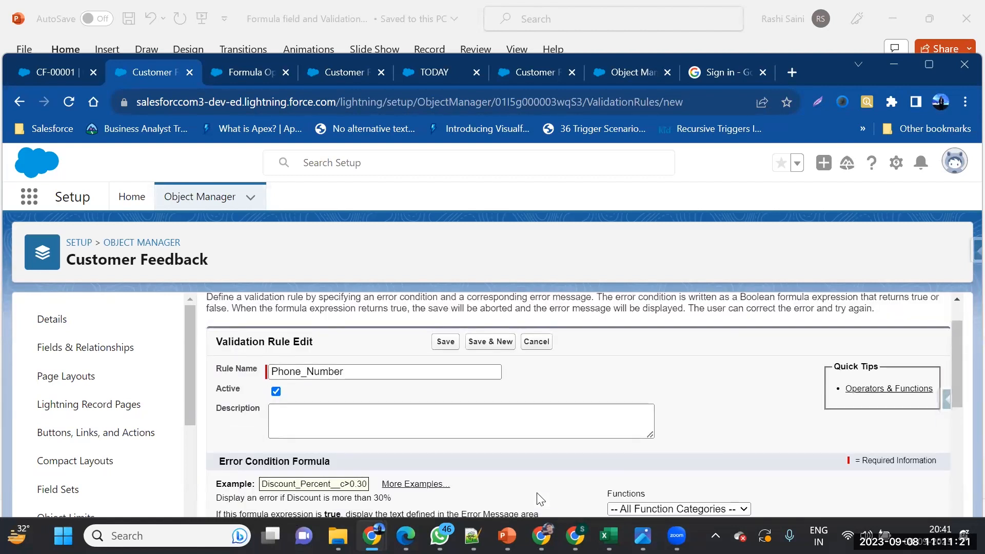
click(439, 343)
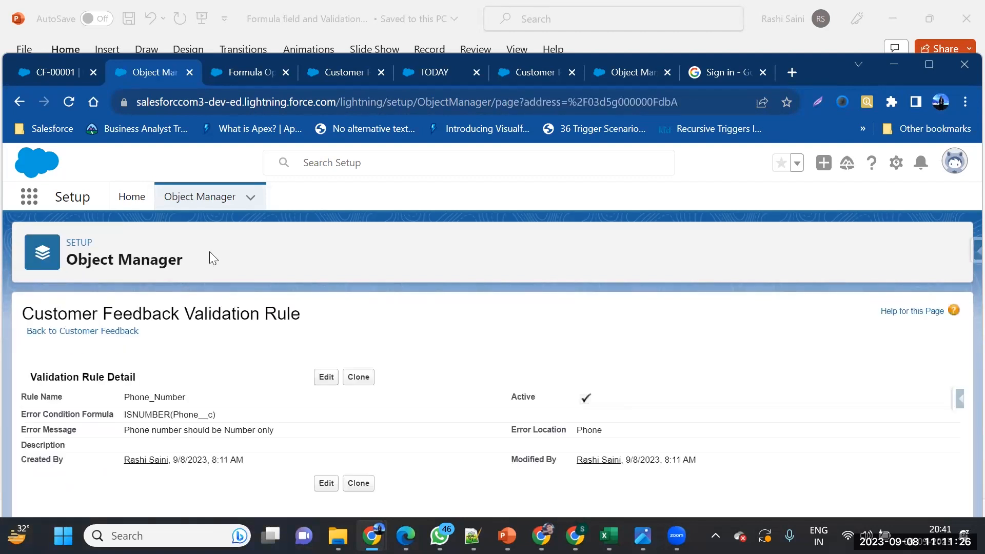
click(78, 101)
On CF-00001, replace the Phone value with non-numeric text and save
click(55, 70)
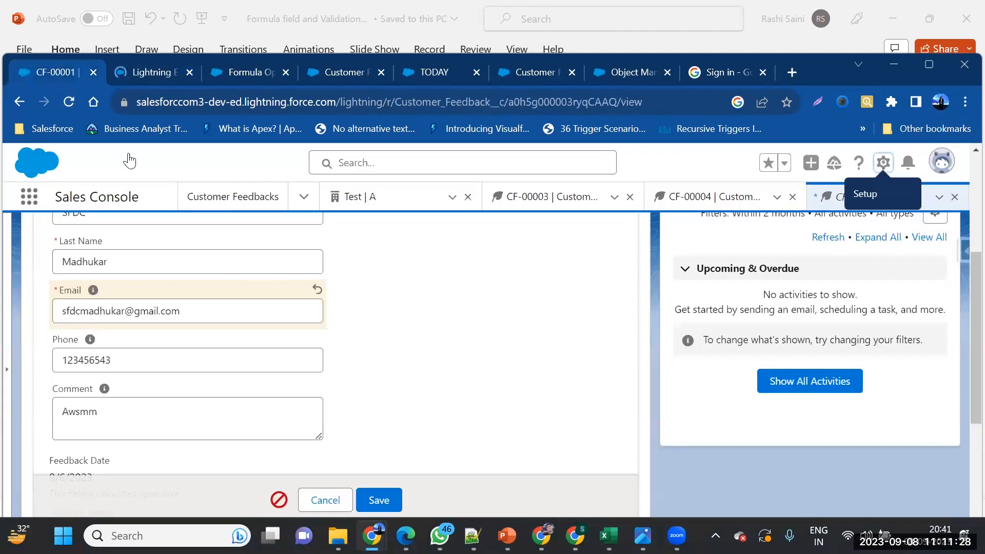
click(195, 364)
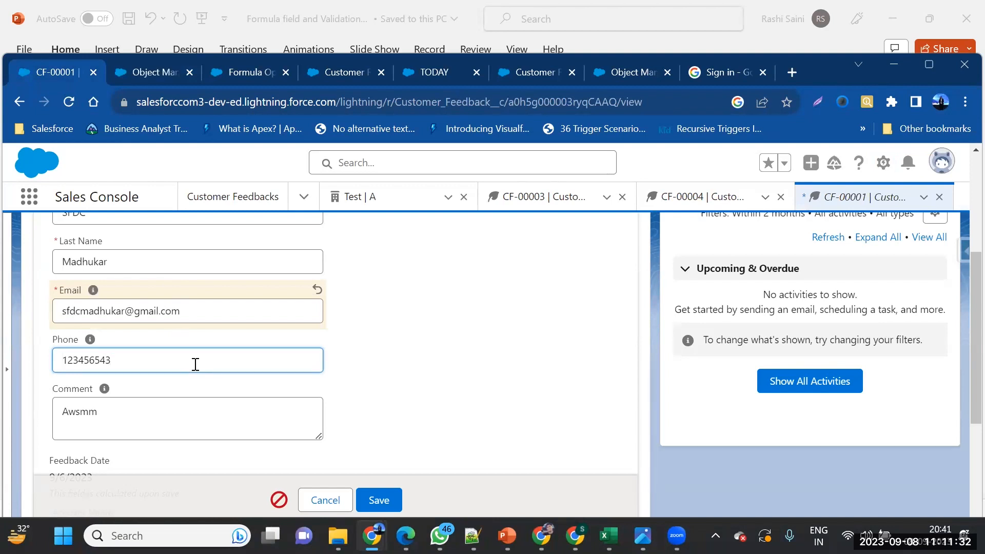
key(ctrl+a)
text(rashi)
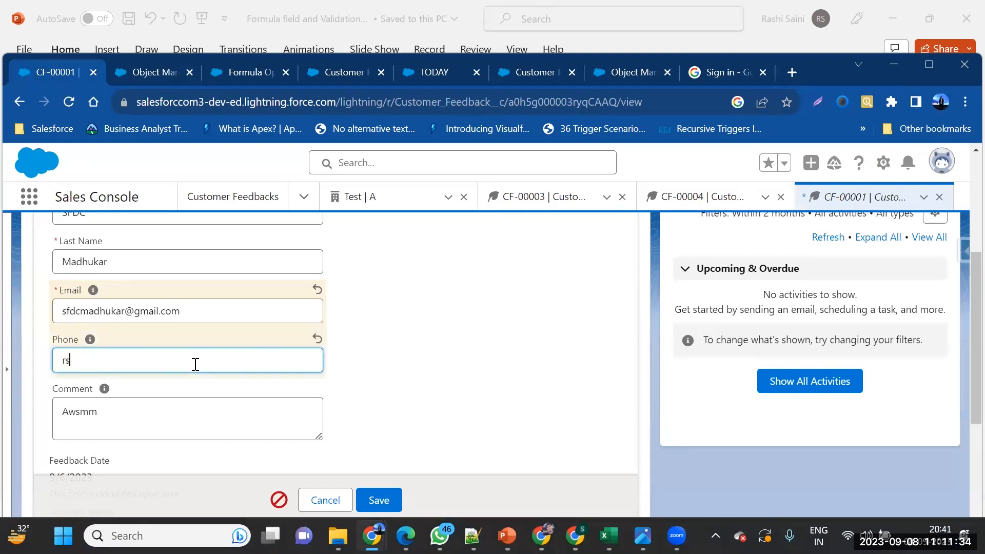
click(367, 500)
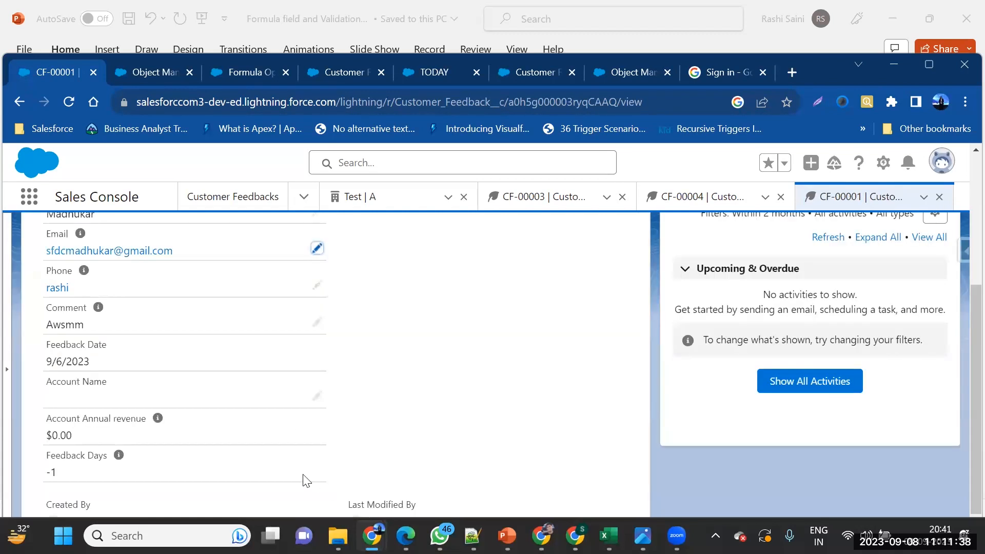
Change Phone to 'dfghjkl;' and save, seeing no validation error, then return to the rule
scroll(261, 436, up, 1)
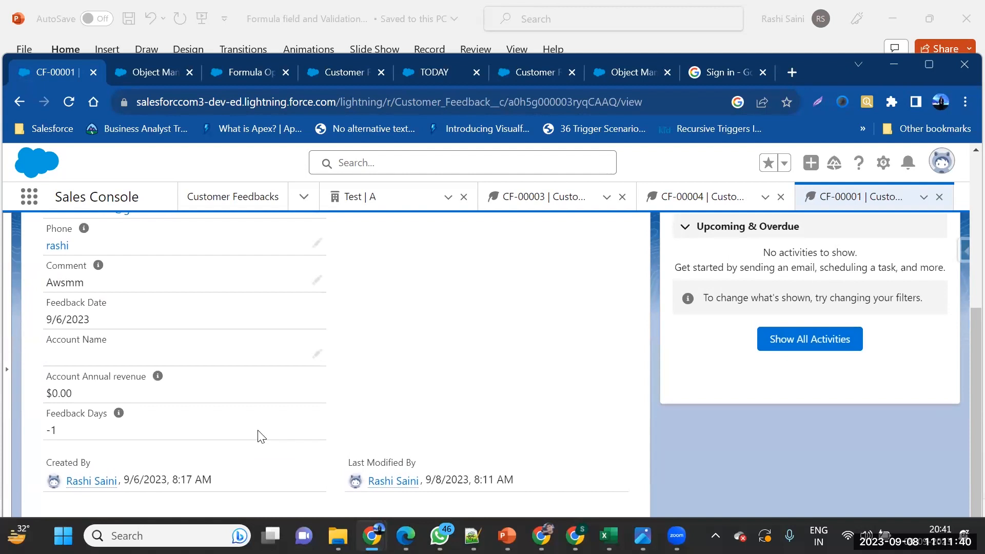
scroll(259, 436, up, 2)
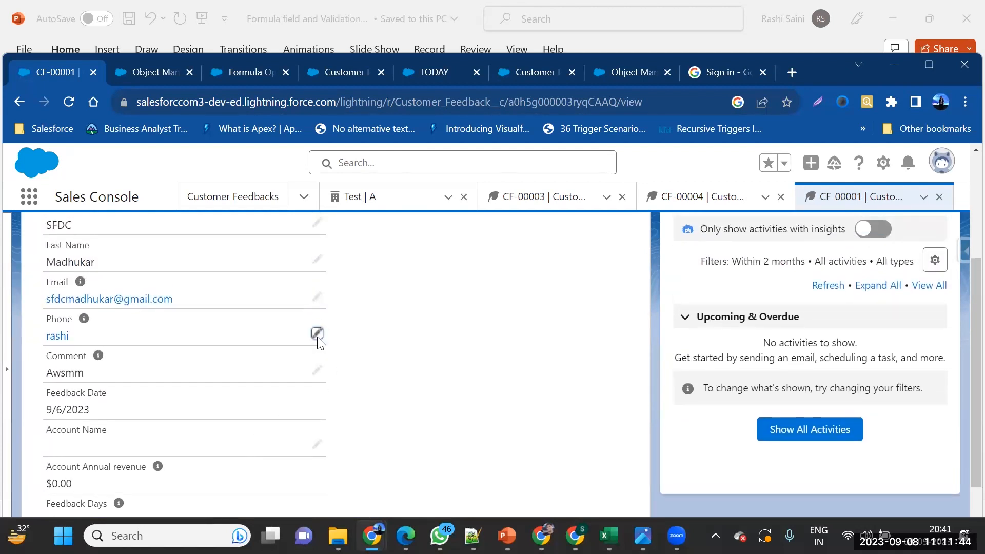
click(316, 334)
key(BackSpace)
key(BackSpace)
key(BackSpace)
key(BackSpace)
key(BackSpace)
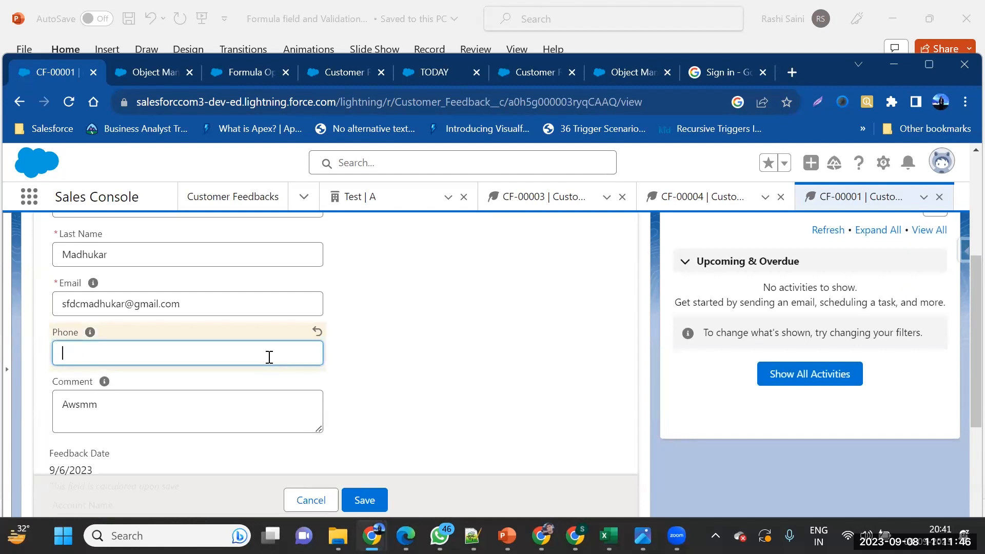
text(dfghjkl;)
click(362, 491)
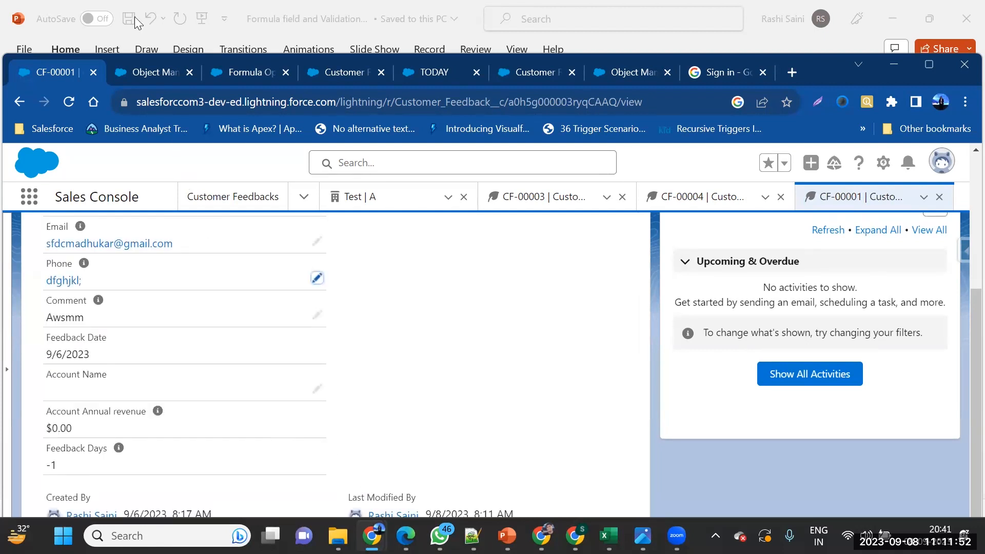
click(140, 71)
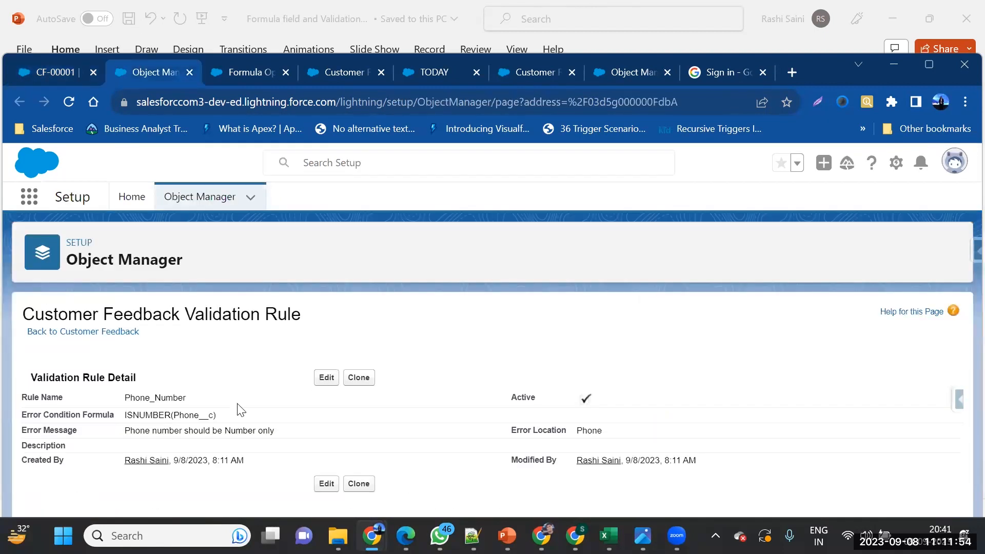
Open the Phone_Number validation rule for editing and place the caret in its formula
drag(214, 419, 126, 416)
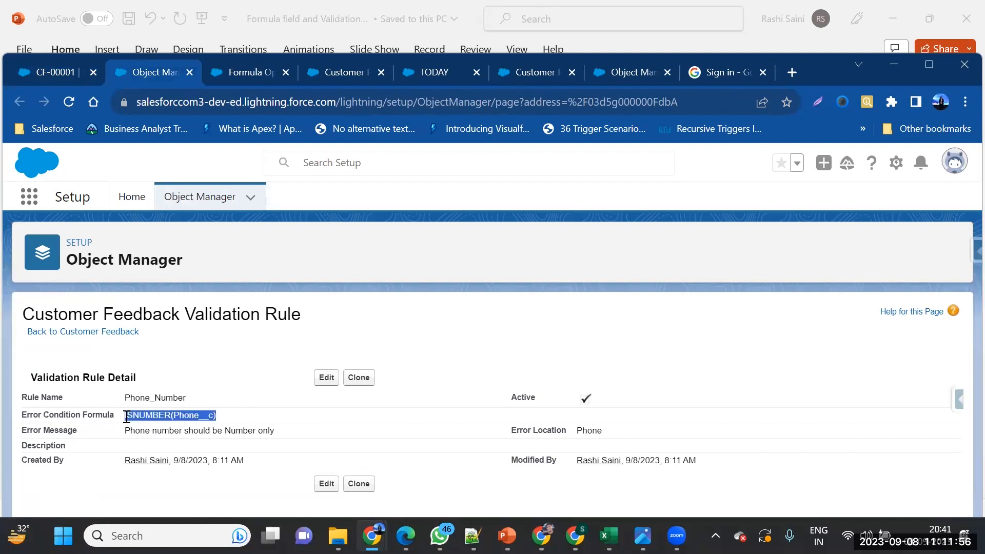
click(327, 377)
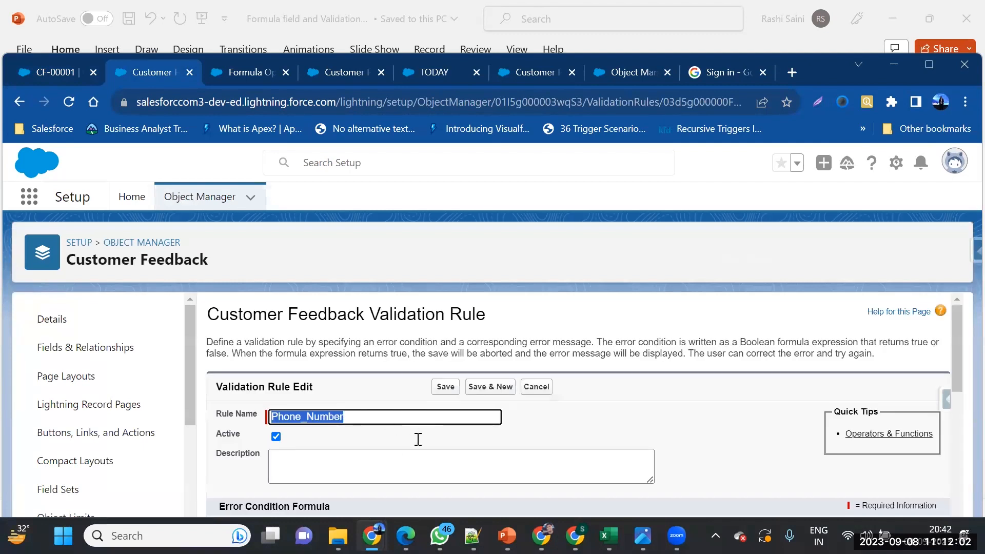
scroll(392, 472, down, 3)
click(429, 483)
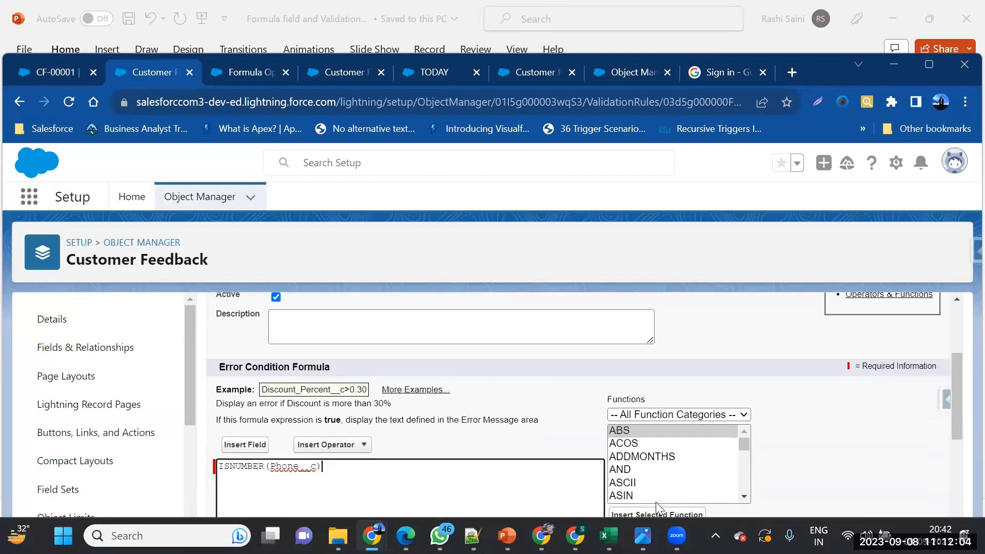
Scroll to ISNUMBER in the Functions list and read what it returns
scroll(695, 473, down, 4)
scroll(695, 473, down, 3)
scroll(695, 472, down, 4)
scroll(695, 473, down, 4)
scroll(695, 473, down, 2)
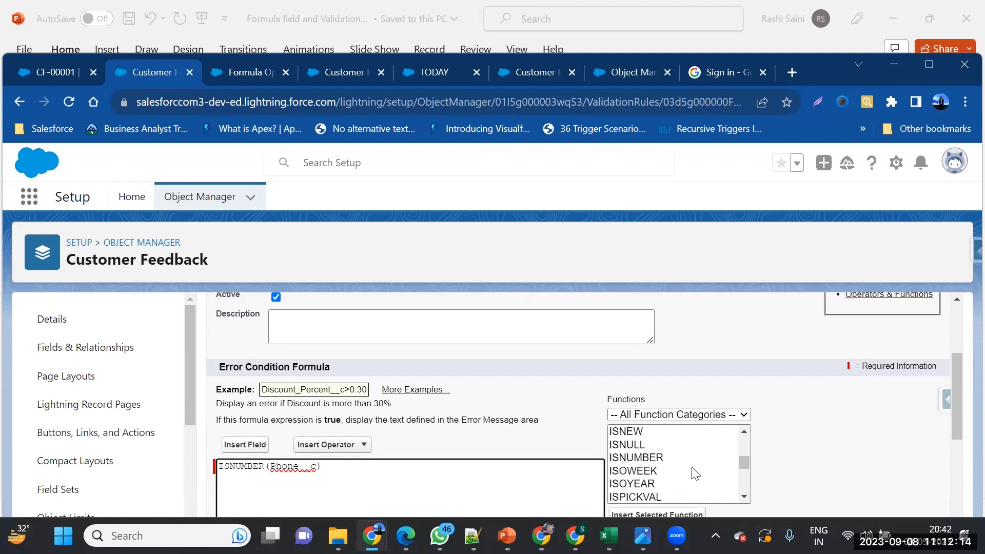
scroll(654, 454, down, 2)
scroll(655, 455, up, 2)
scroll(777, 494, down, 1)
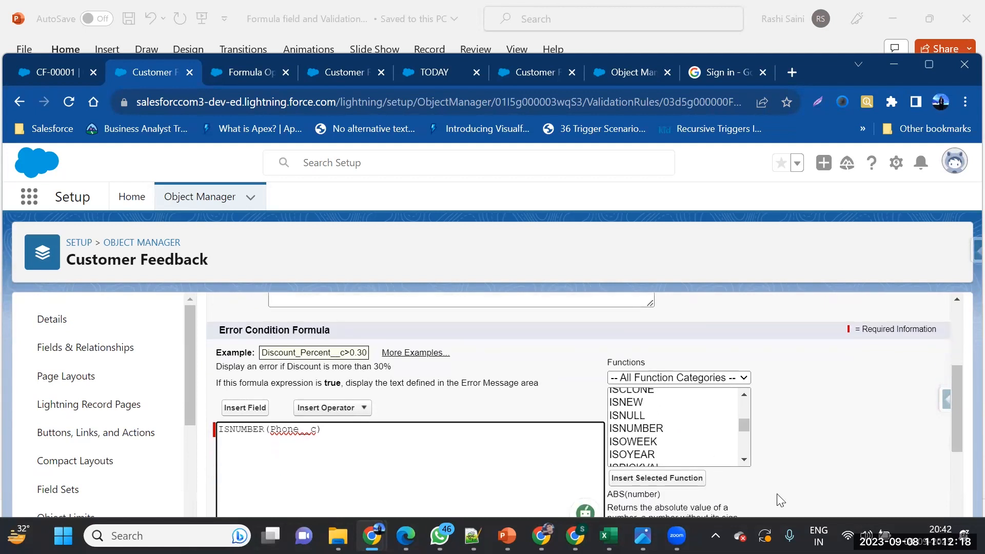
scroll(718, 473, down, 1)
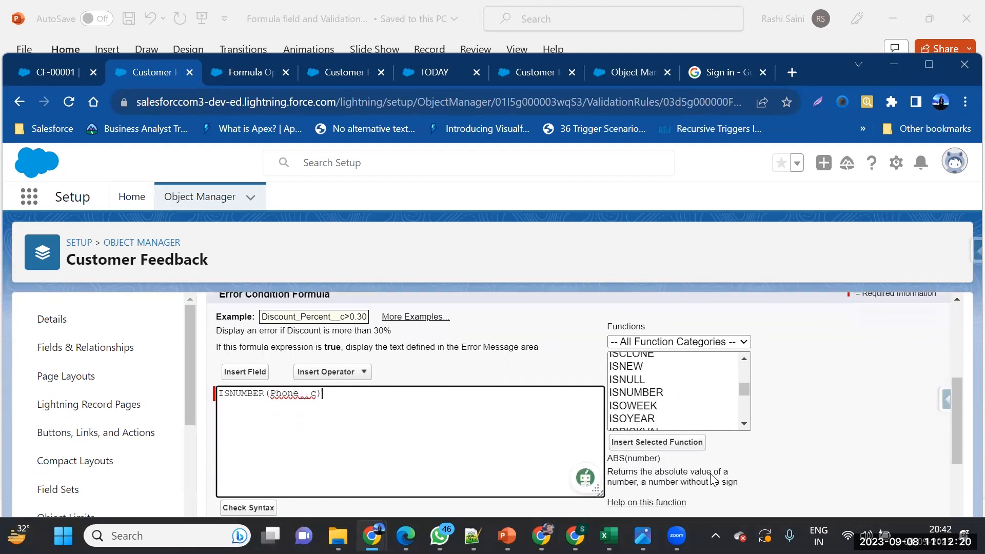
scroll(666, 408, down, 1)
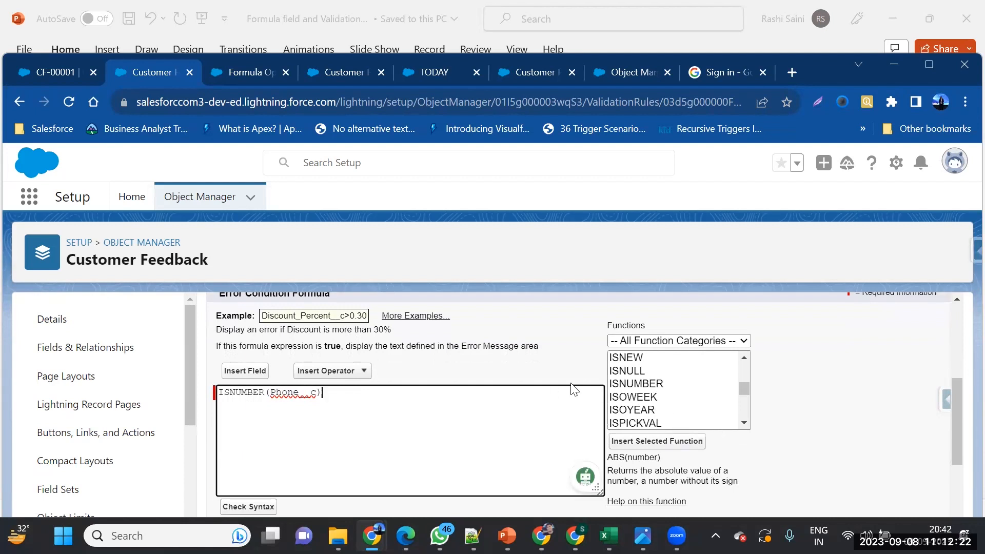
click(219, 393)
click(646, 388)
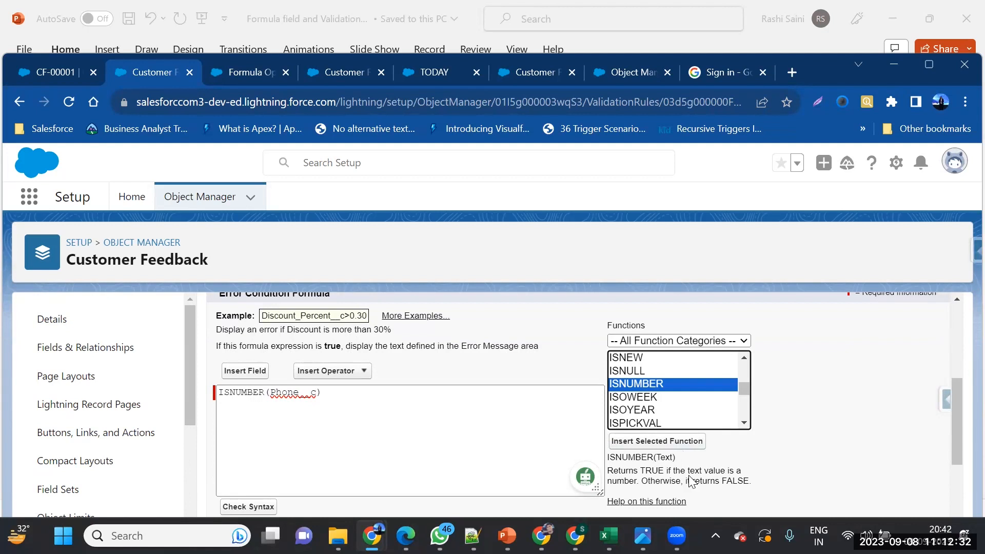
click(220, 393)
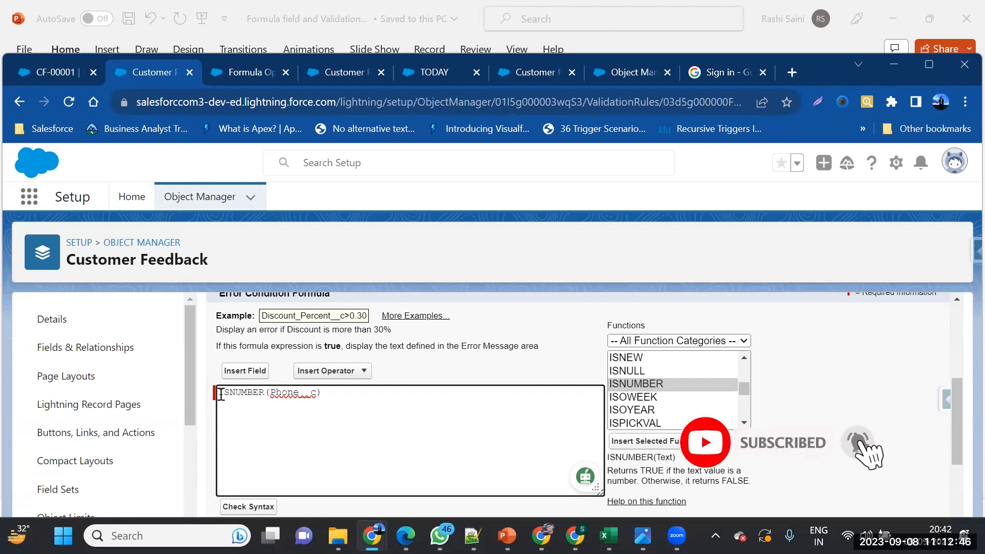
key(alt)
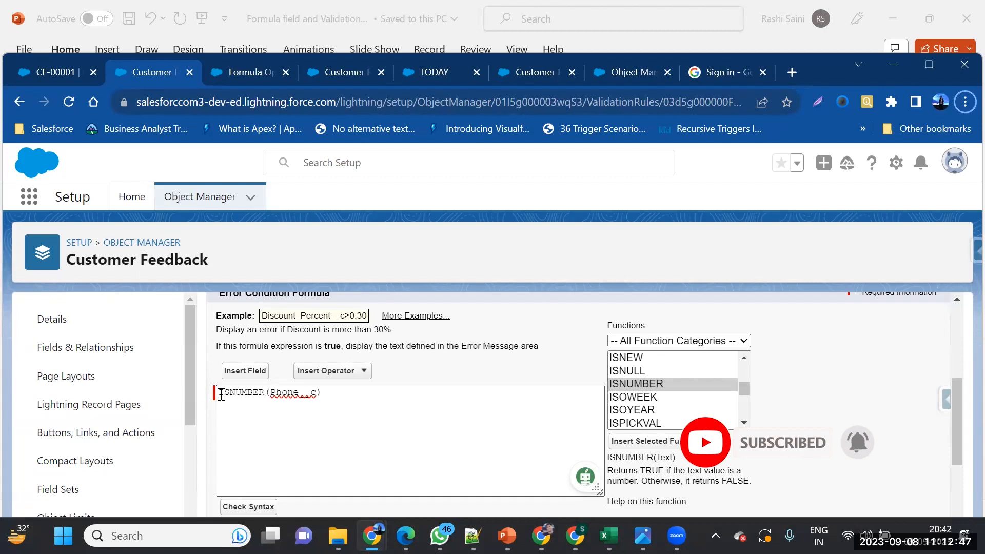
click(61, 74)
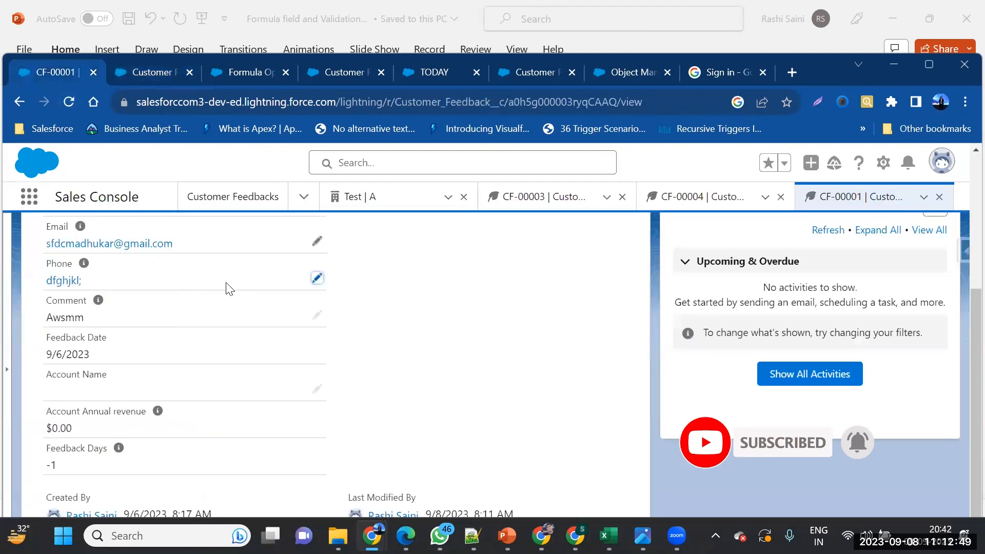
click(317, 278)
key(ctrl+a)
text(1234567890)
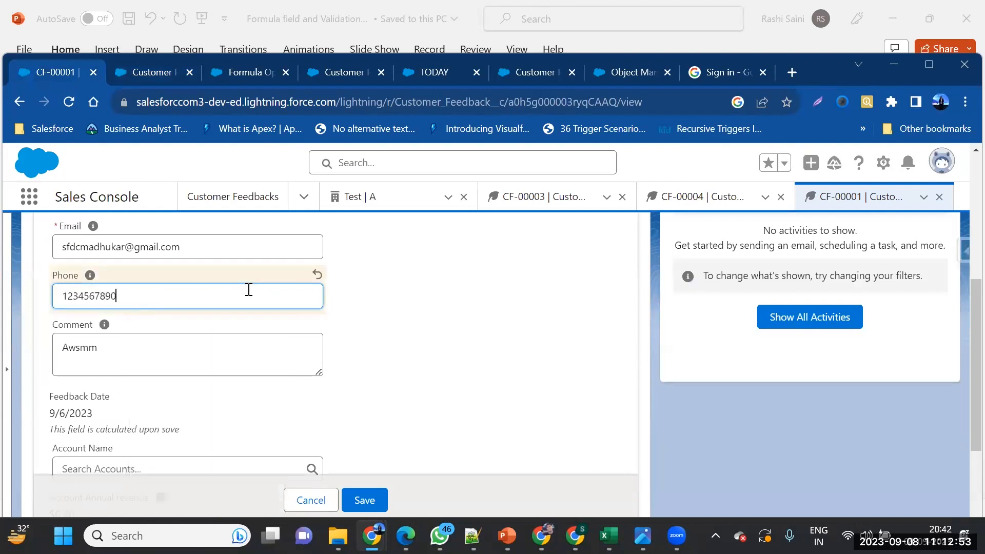
click(373, 500)
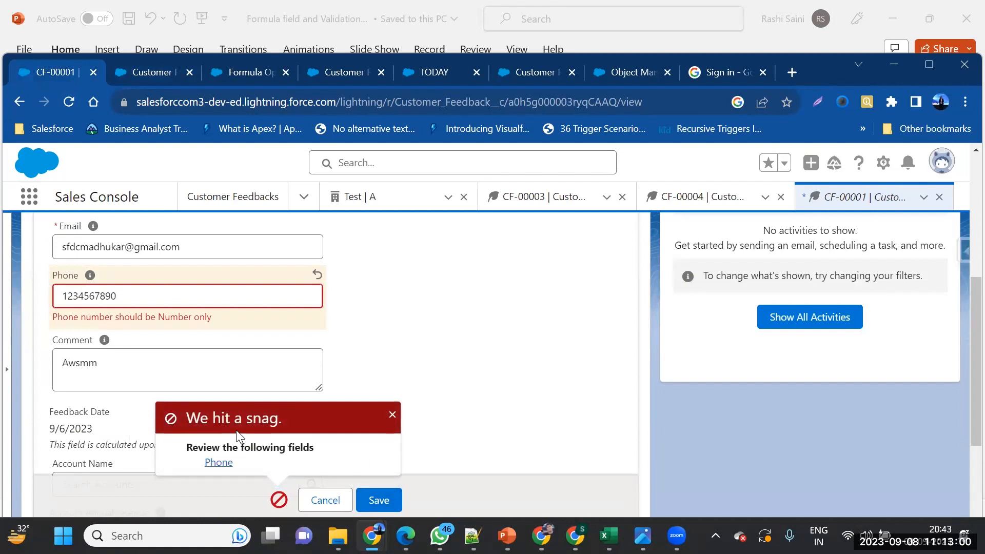
click(126, 71)
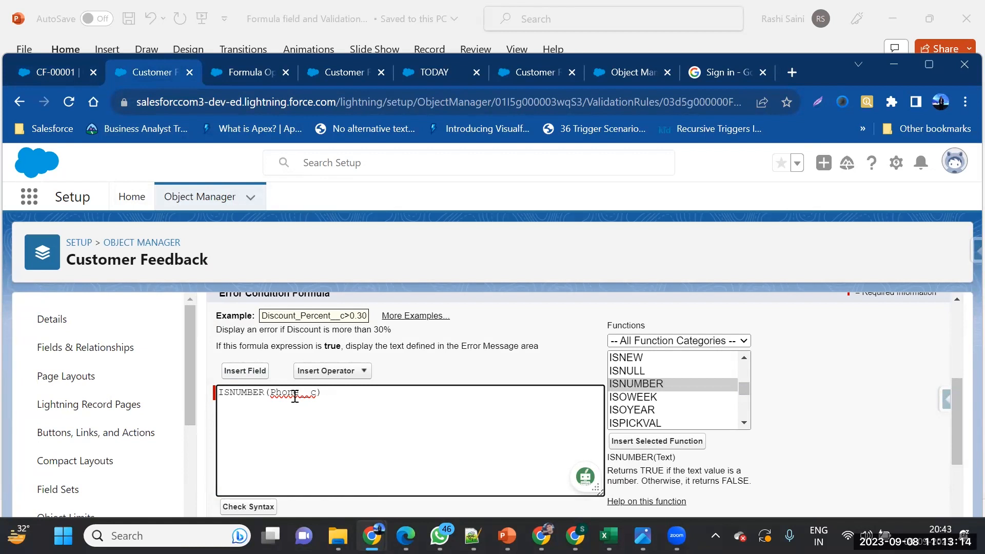
Compare the ISNUMBER(Phone__c) formula with the phone error shown on CF-00001
double_click(251, 396)
double_click(274, 393)
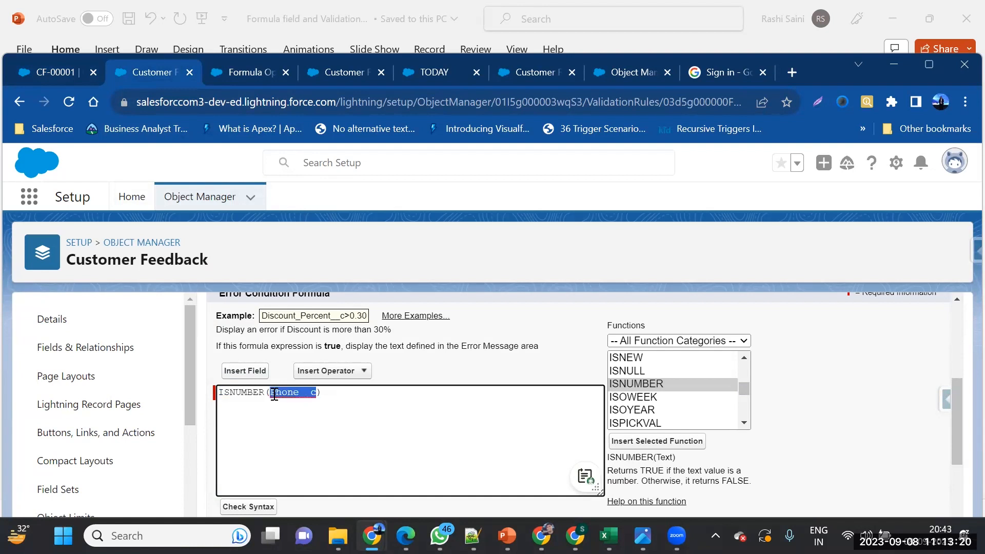
scroll(274, 394, up, 3)
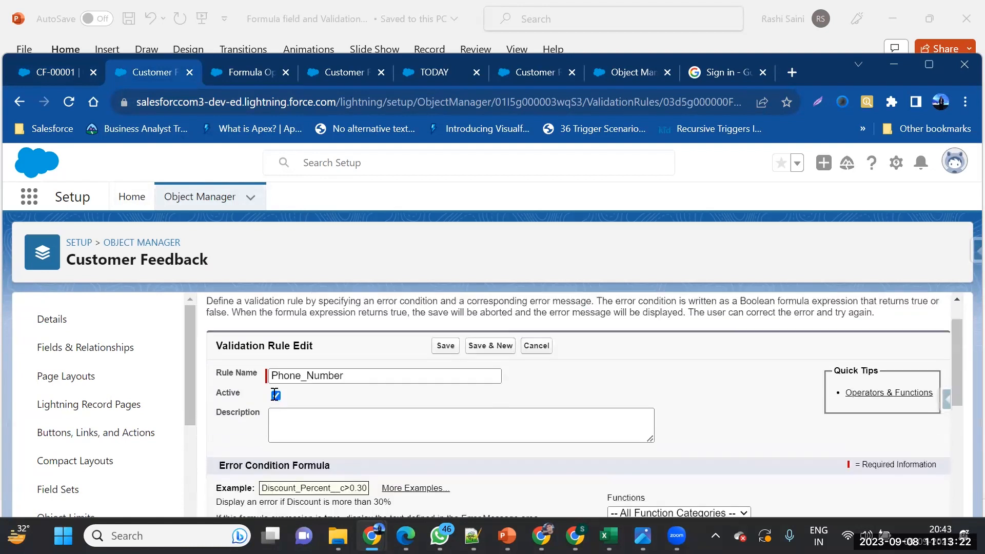
scroll(274, 394, down, 3)
click(275, 395)
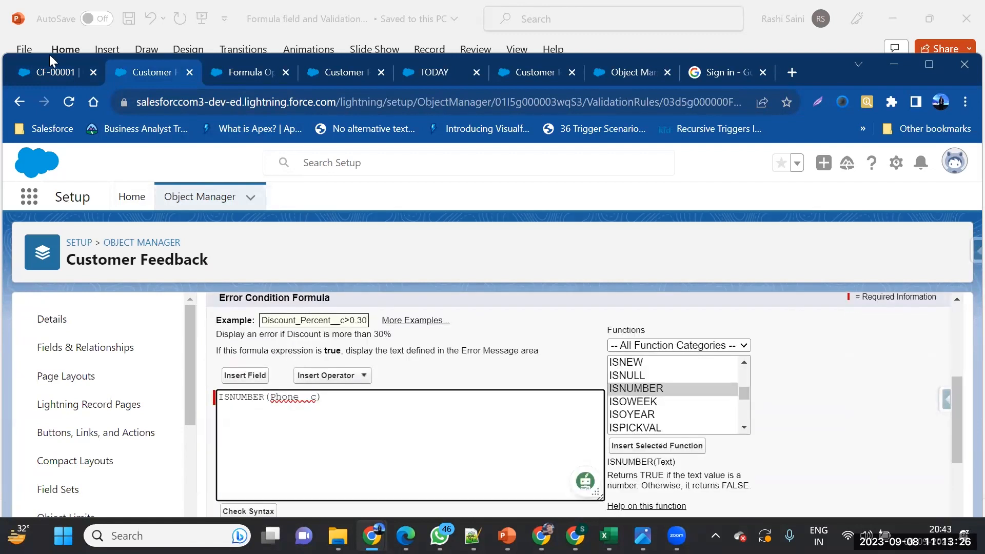
click(54, 80)
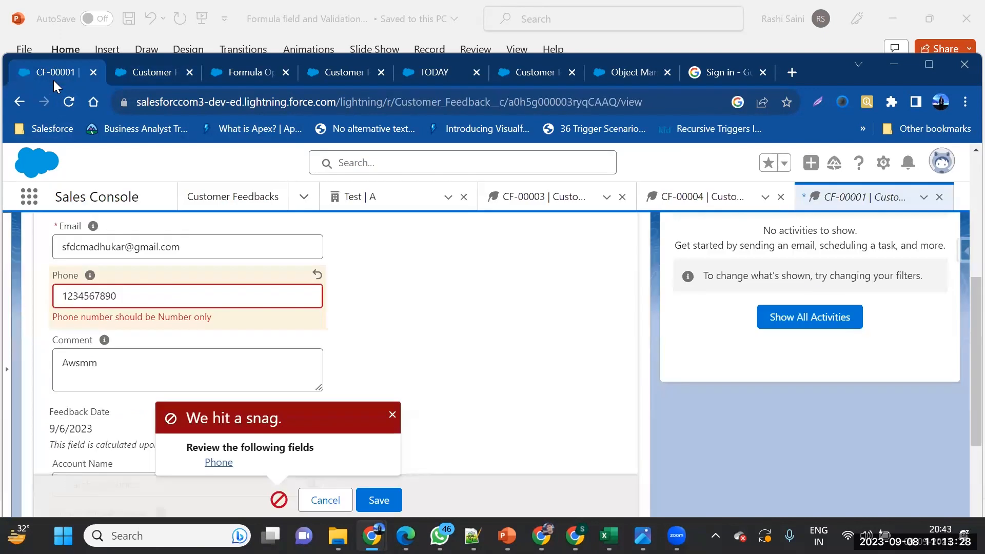
click(128, 71)
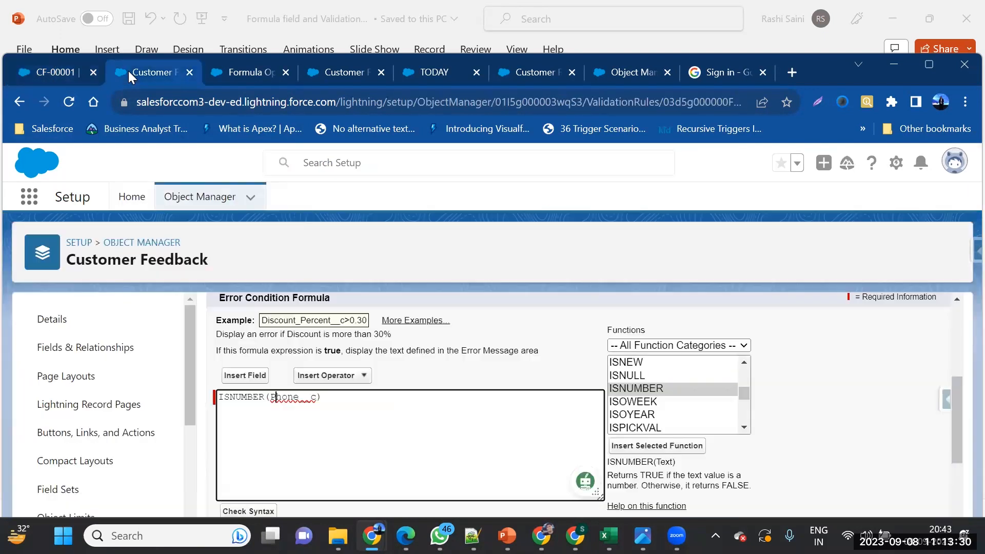
Insert the NOT function at the start of the formula, removing the stray exclamation mark
click(217, 396)
text(!)
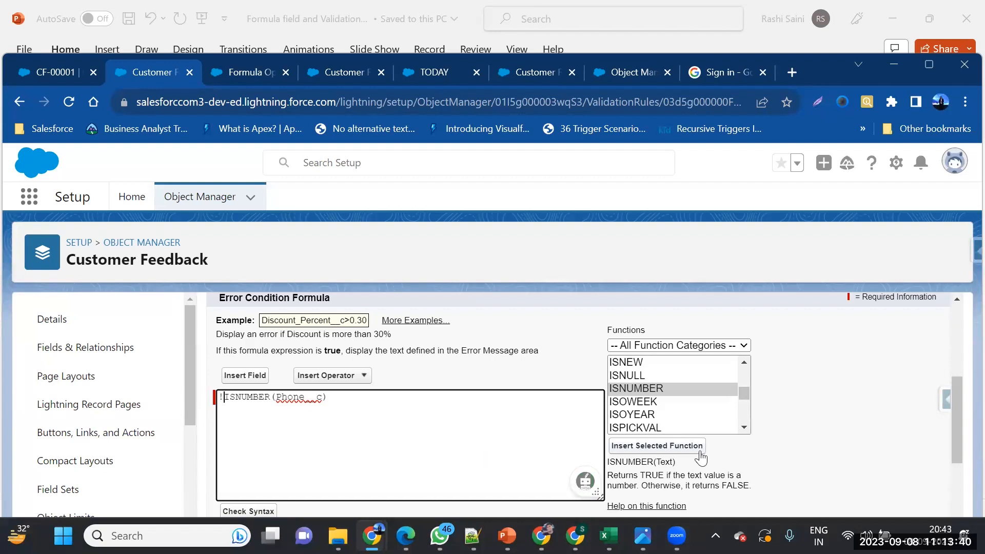
scroll(698, 406, up, 3)
scroll(697, 405, down, 3)
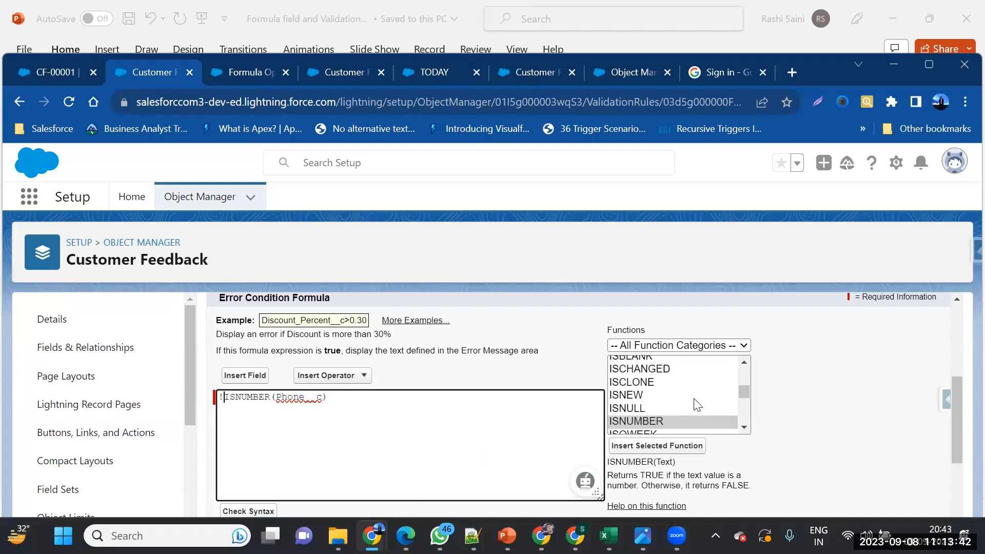
scroll(697, 405, down, 5)
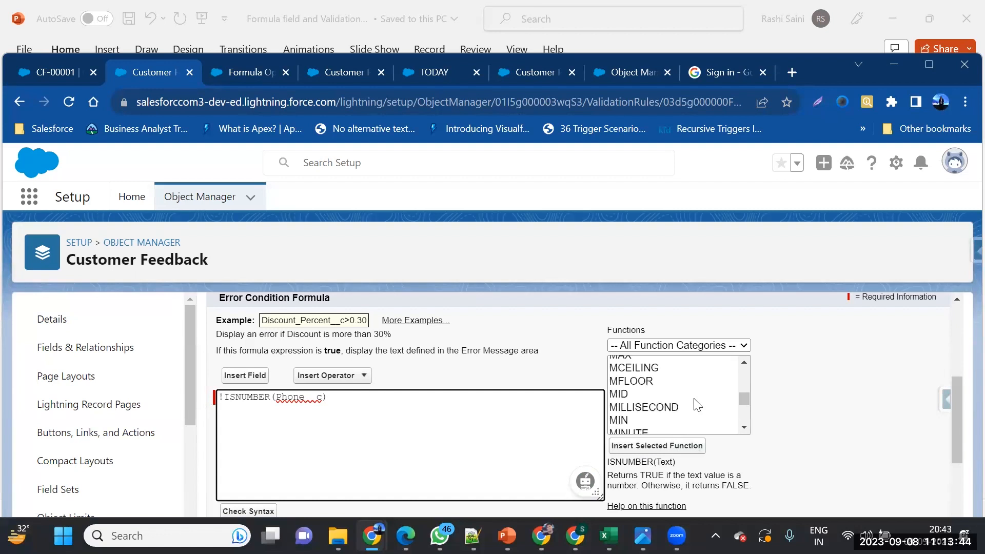
click(624, 365)
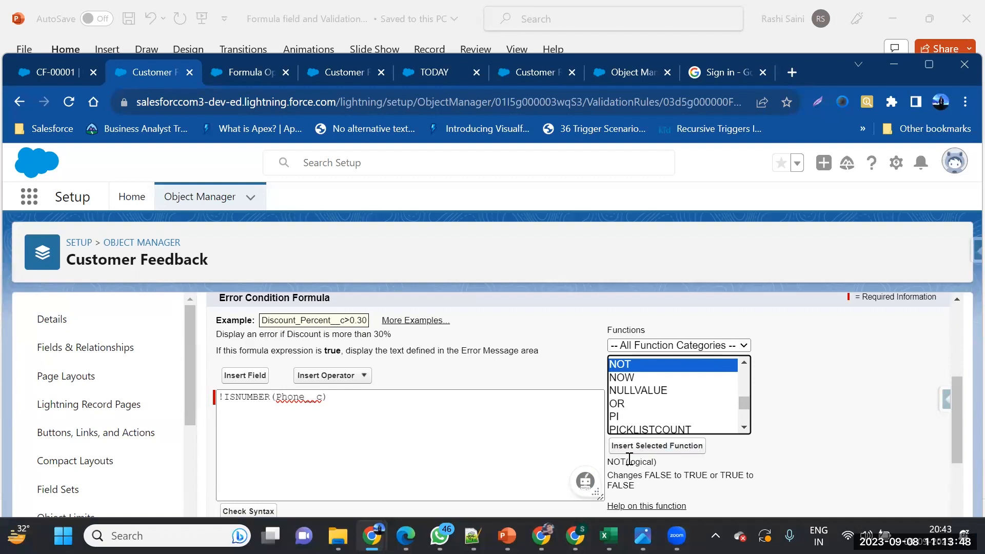
click(626, 454)
click(646, 446)
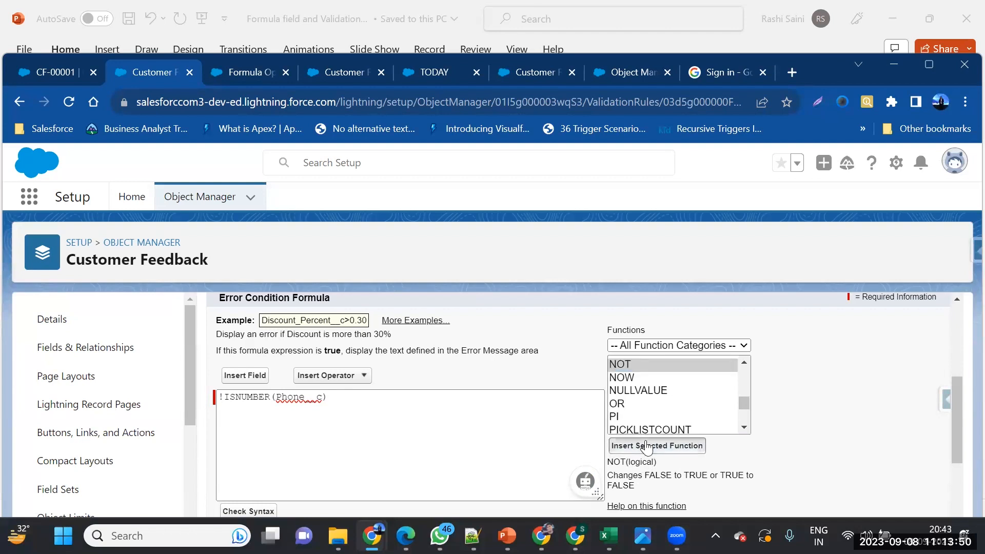
click(225, 396)
key(BackSpace)
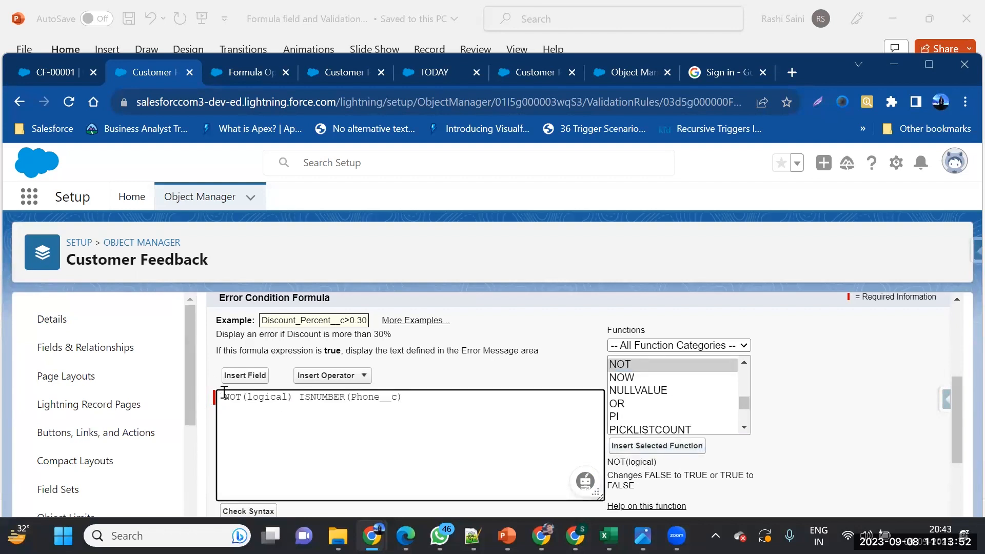
Move ISNUMBER(Phone__c) inside NOT, delete the leftover duplicate, and check the syntax
drag(296, 399, 434, 402)
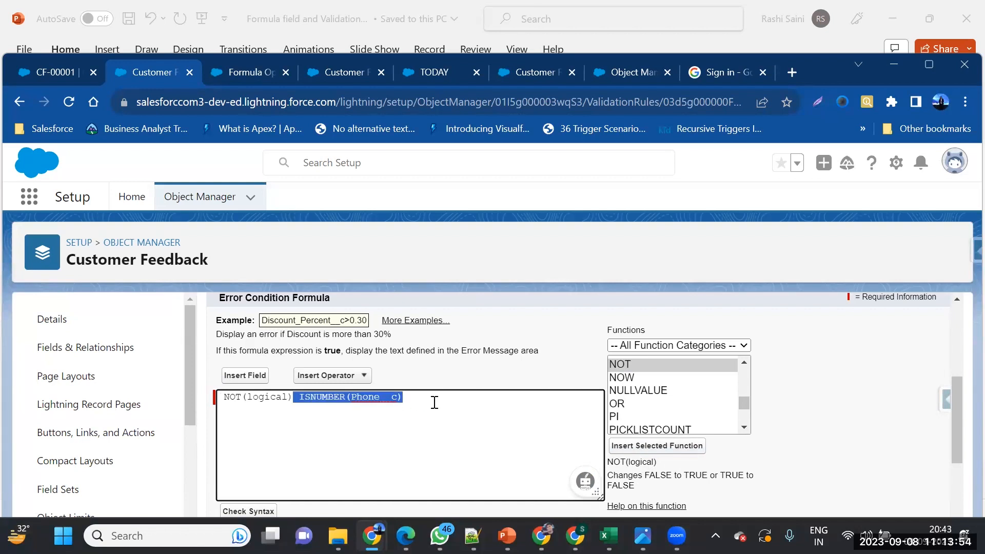
key(ctrl+c)
double_click(271, 398)
key(ctrl+v)
drag(368, 399, 499, 404)
key(BackSpace)
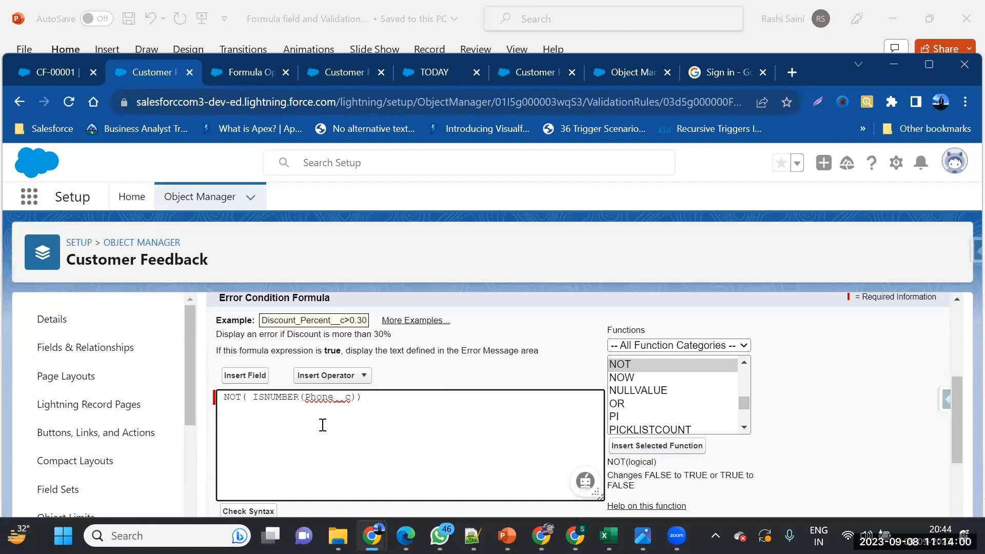
scroll(318, 424, down, 2)
click(249, 431)
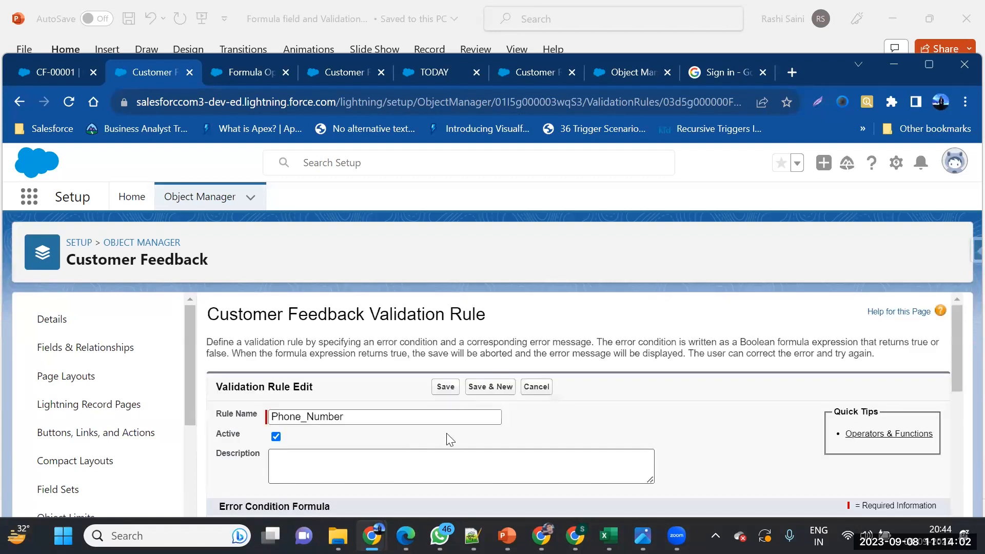
Save the revised rule and re-save CF-00001 with the all-digit phone successfully
click(447, 387)
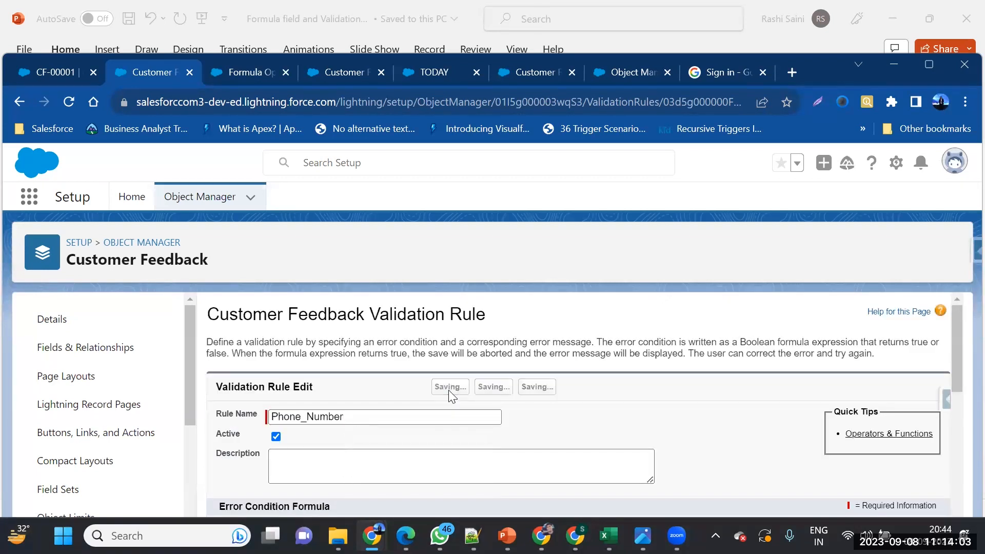
click(46, 67)
click(378, 501)
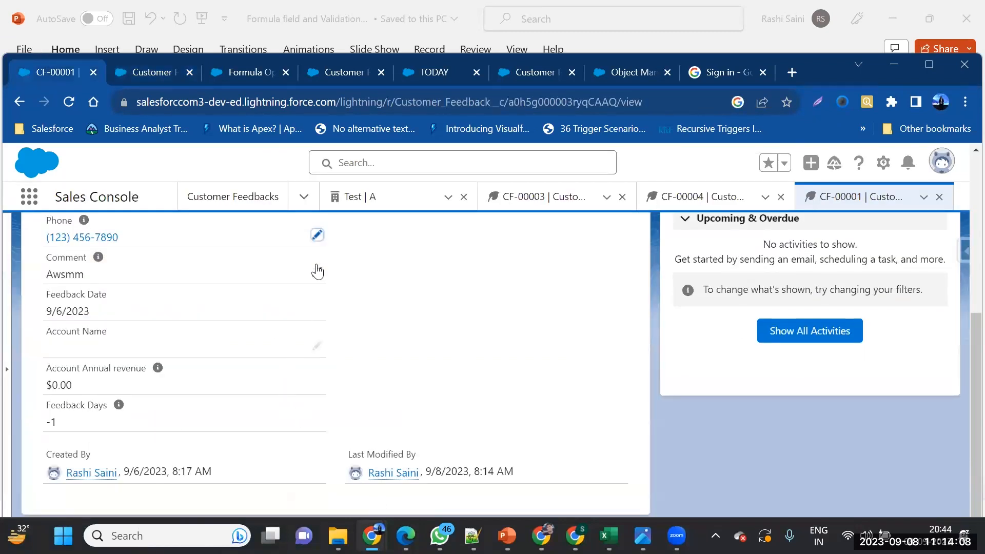
Change CF-00001's Phone to a text value and confirm the save is rejected
click(317, 235)
double_click(273, 250)
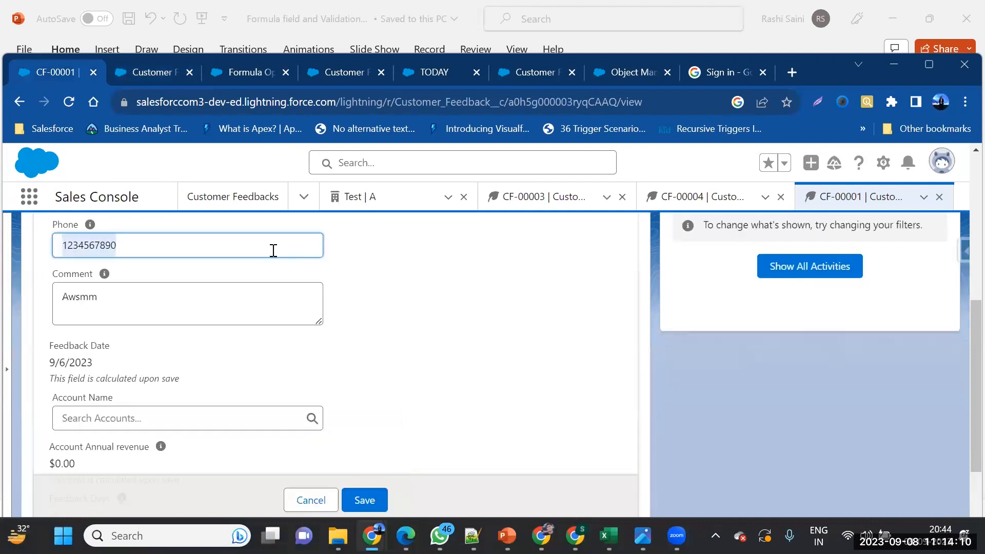
text(rash)
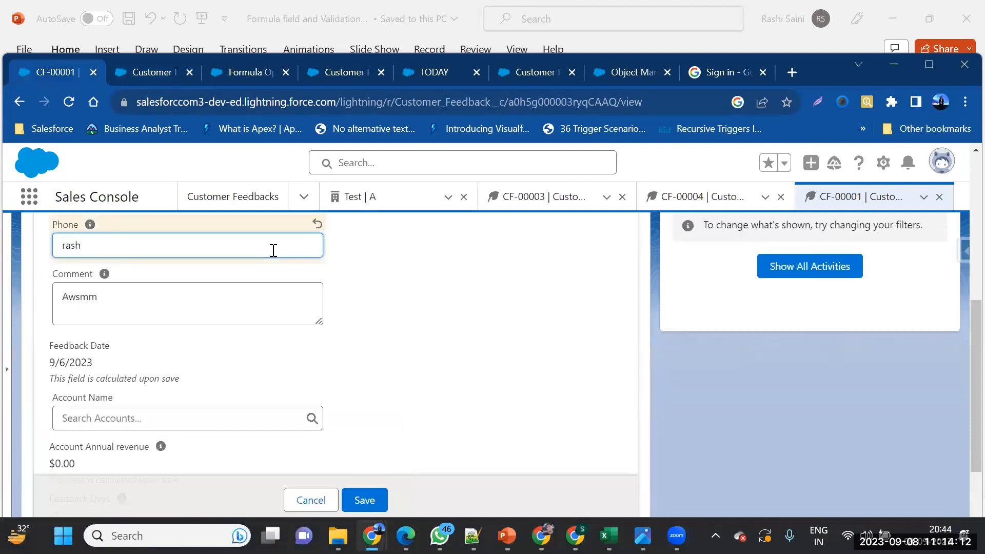
text(i)
click(361, 493)
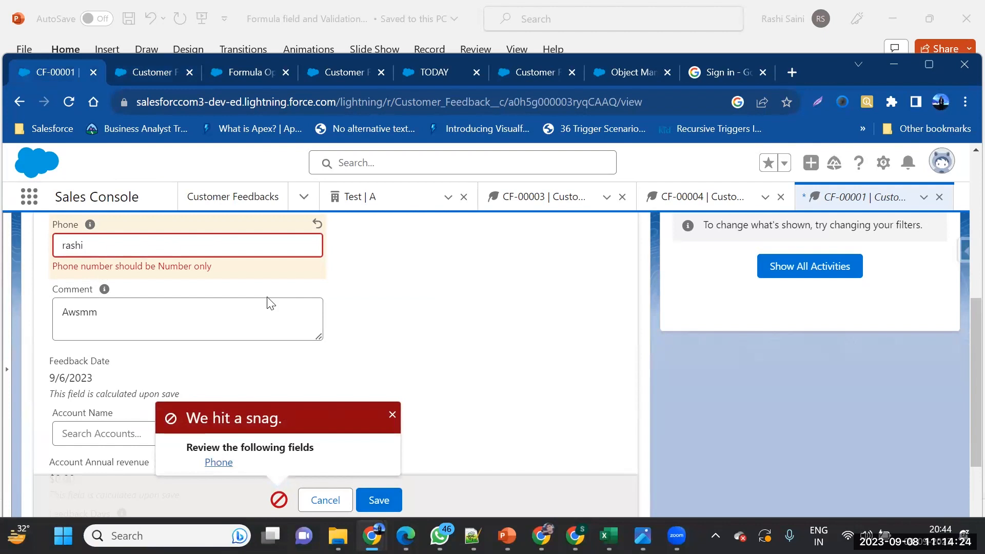
click(128, 69)
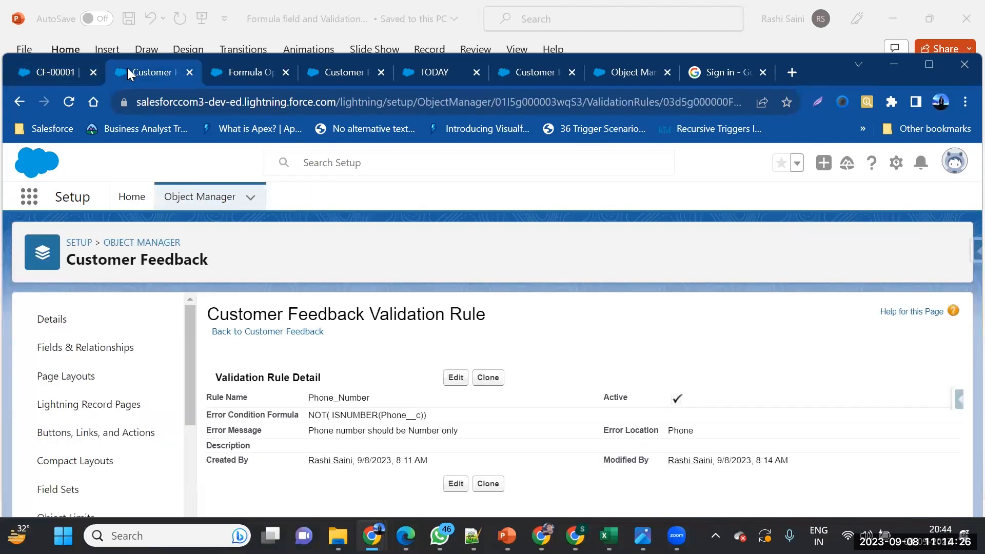
click(454, 383)
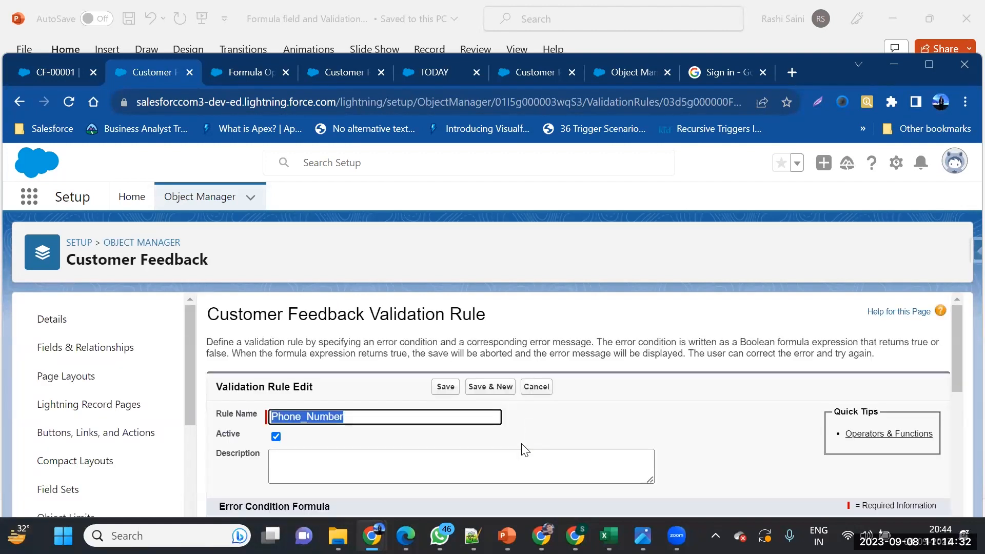
scroll(524, 449, down, 3)
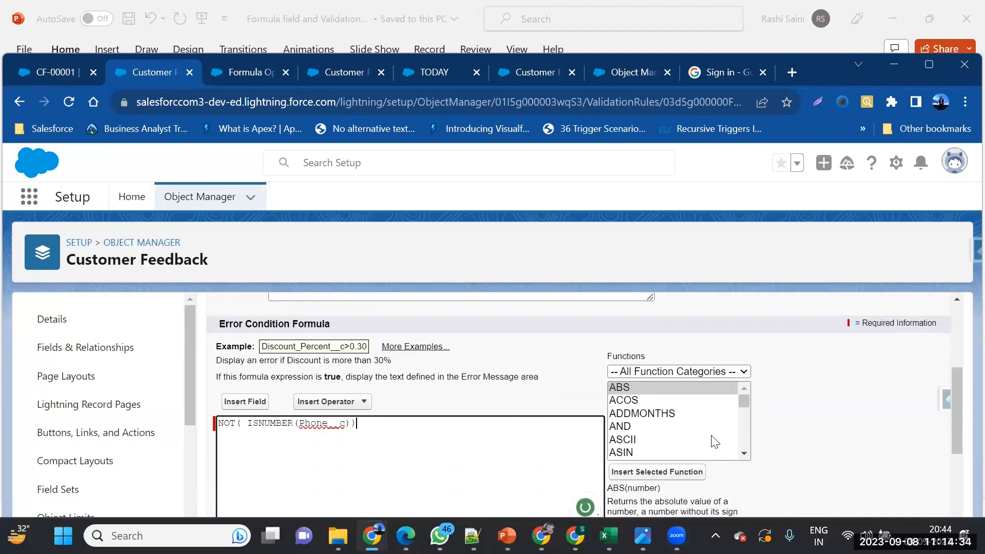
scroll(715, 441, down, 6)
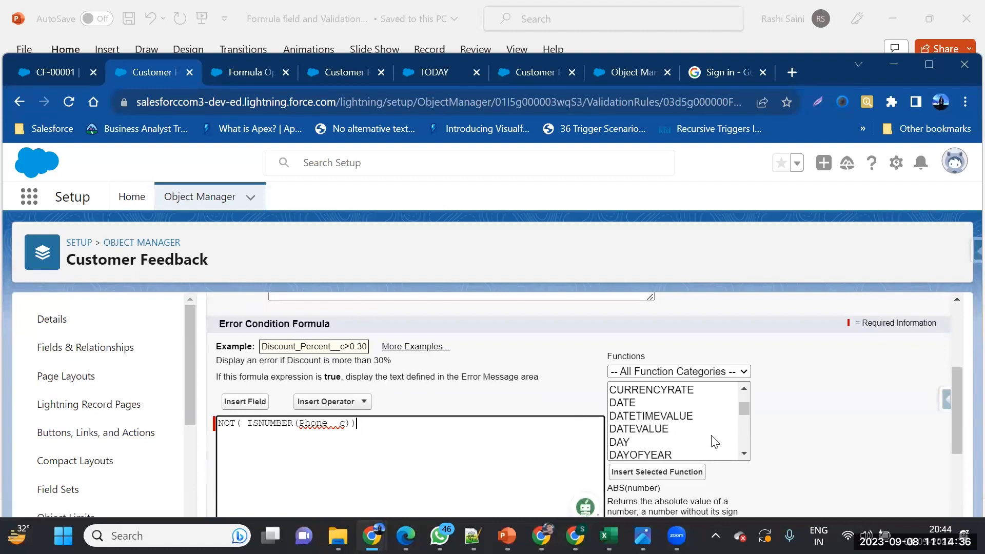
scroll(715, 441, down, 3)
scroll(714, 441, down, 2)
scroll(245, 336, up, 4)
click(433, 387)
click(45, 73)
scroll(224, 316, up, 4)
scroll(224, 316, down, 3)
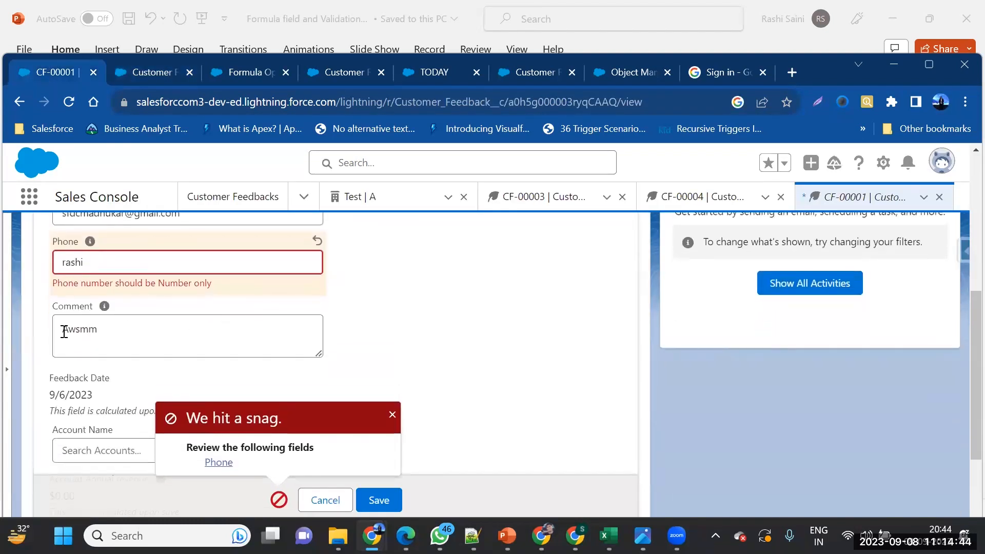
double_click(56, 332)
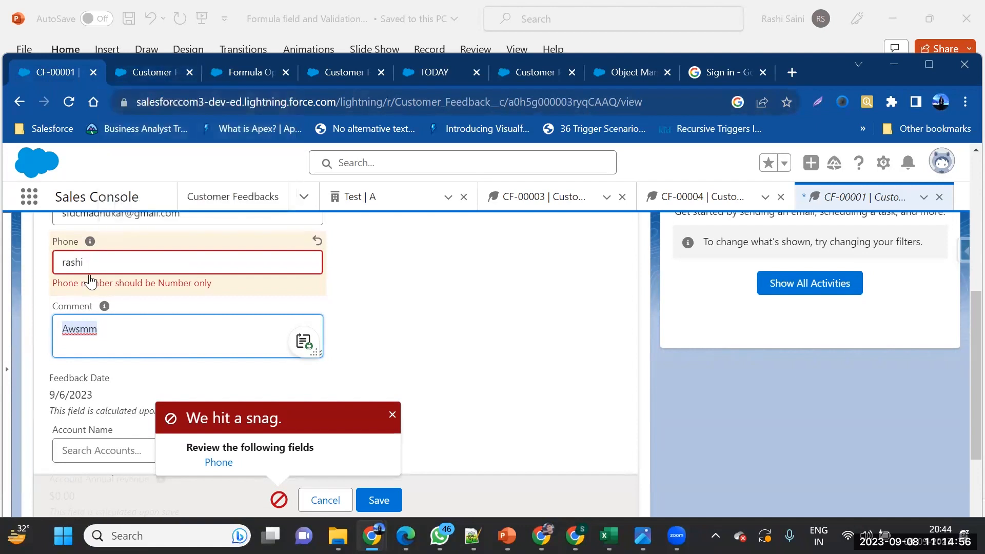
scroll(85, 274, up, 1)
click(59, 265)
drag(59, 265, 49, 264)
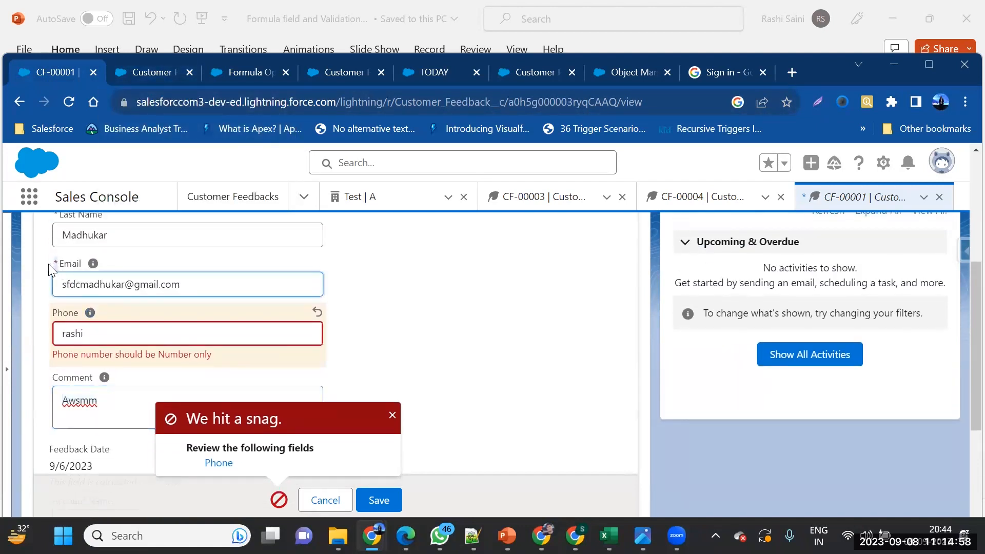
click(155, 66)
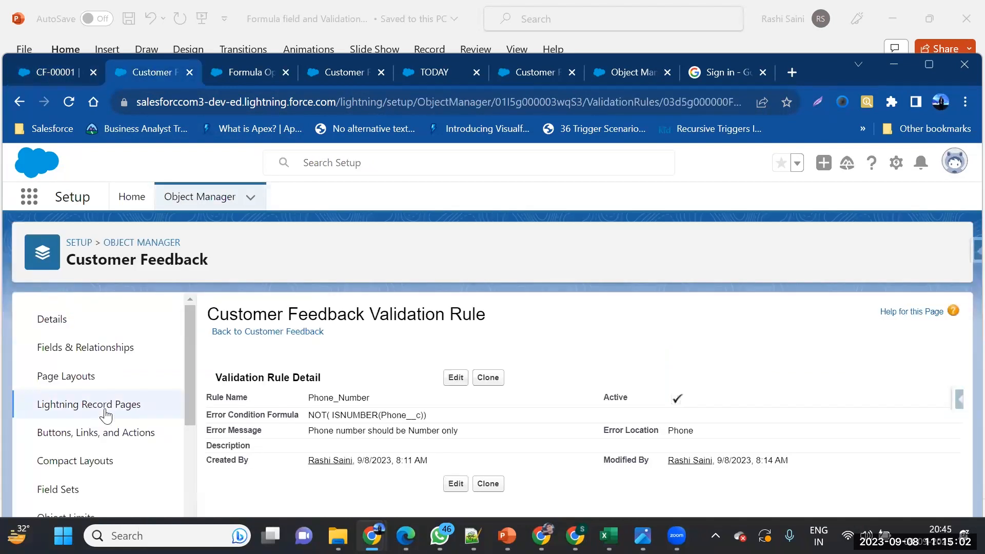
From Customer Feedback's Validation Rules list, create a new rule named 'Comments should not be Blank'
scroll(106, 415, down, 4)
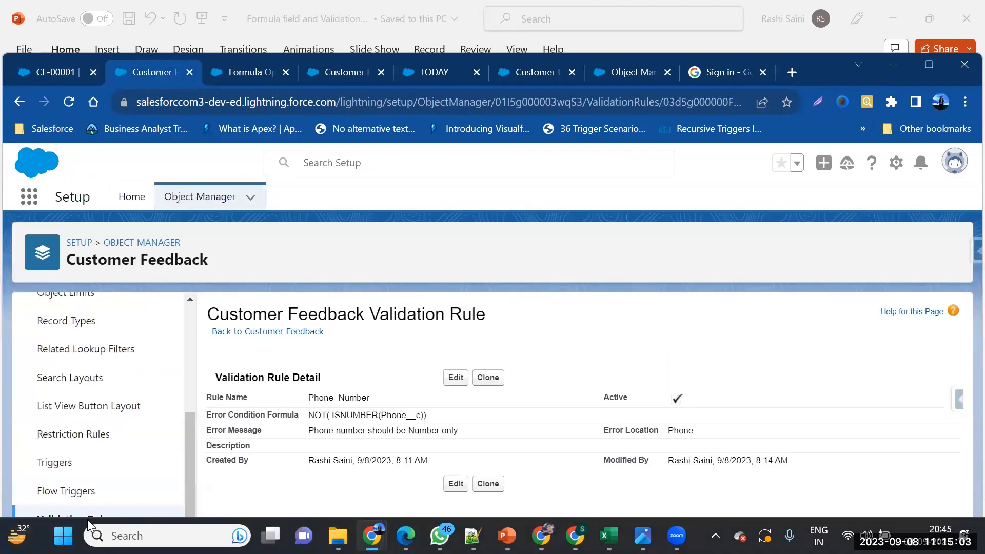
click(119, 514)
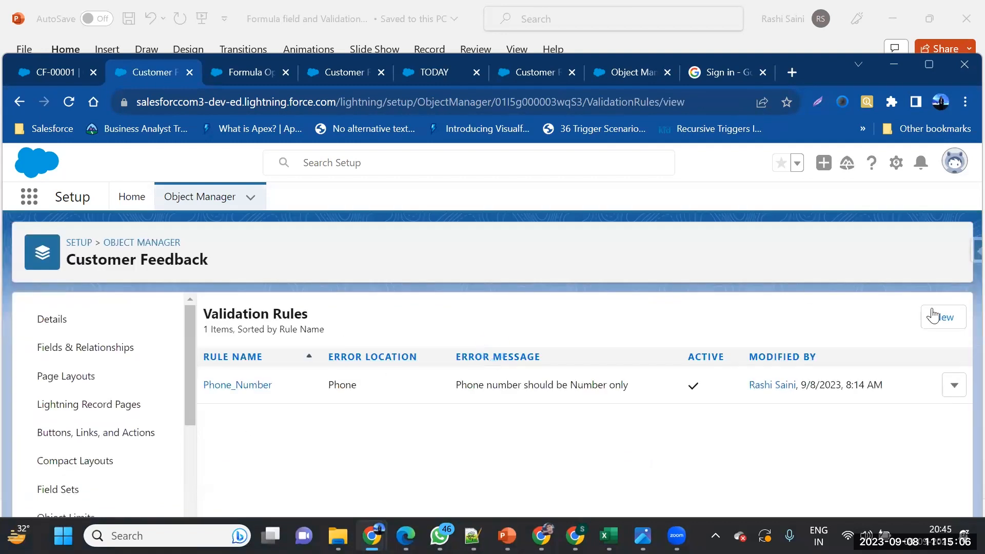
click(963, 322)
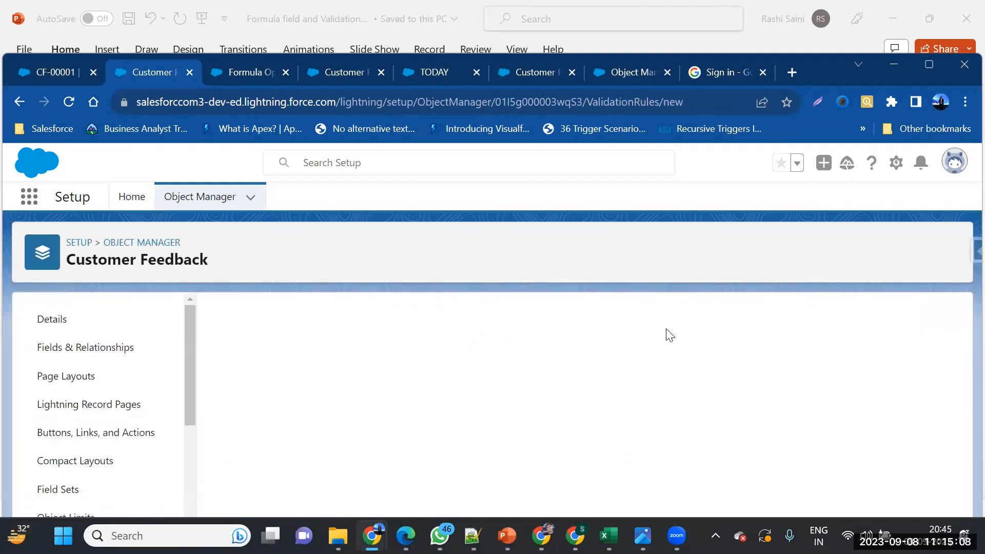
text(valid)
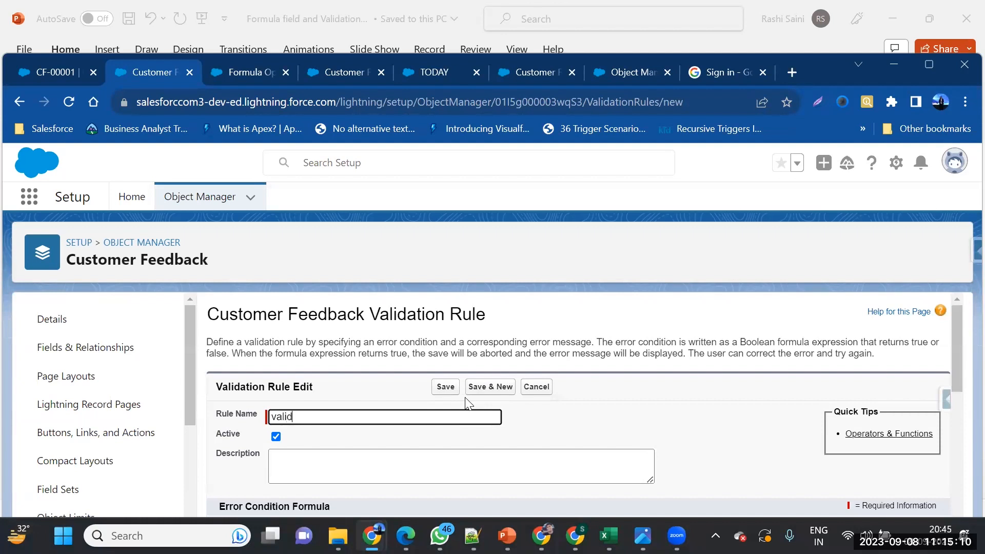
key(BackSpace)
key(BackSpace)
key(BackSpace)
key(BackSpace)
text(Comments should not be B)
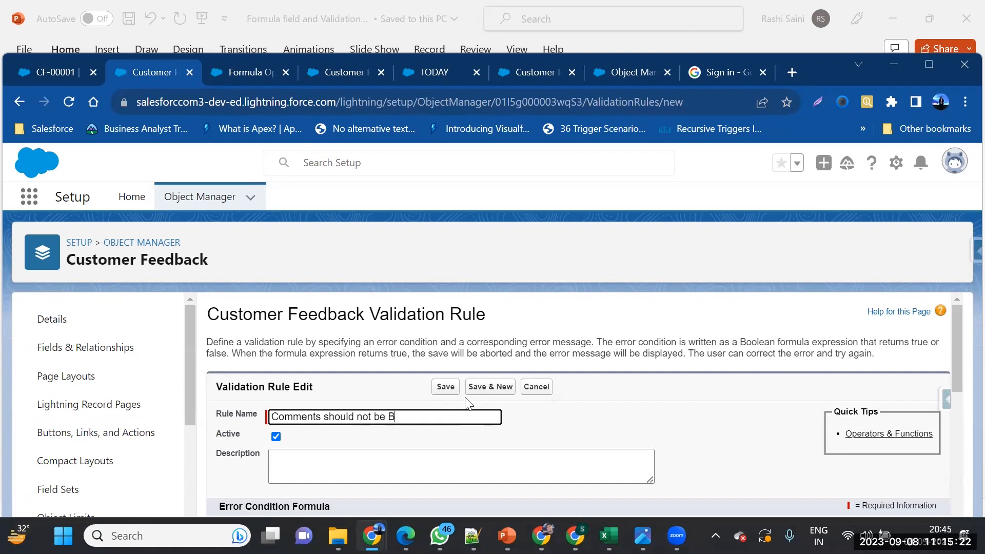
text(lank)
scroll(454, 406, down, 2)
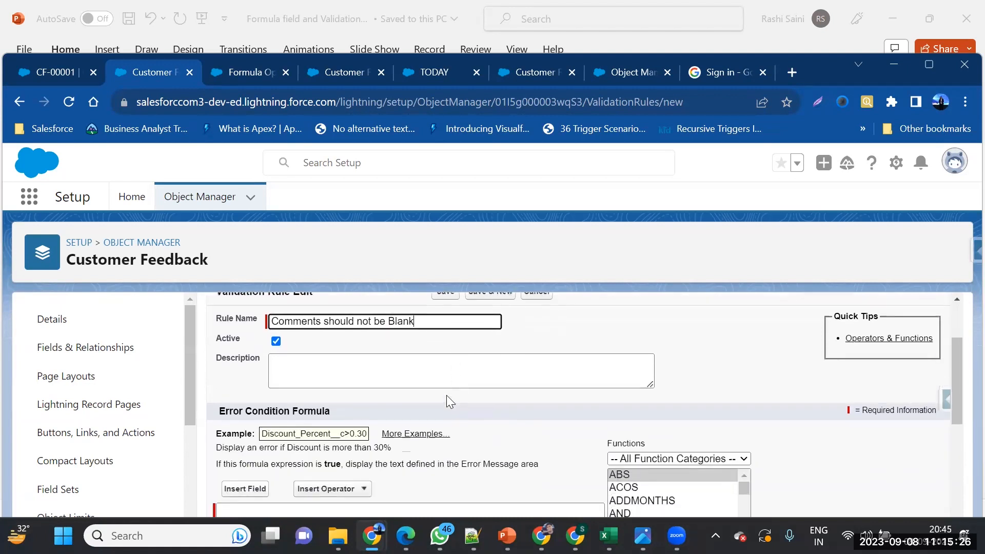
Enter ISBLANK( Comment__c ) as the error condition formula
scroll(435, 374, down, 3)
click(408, 397)
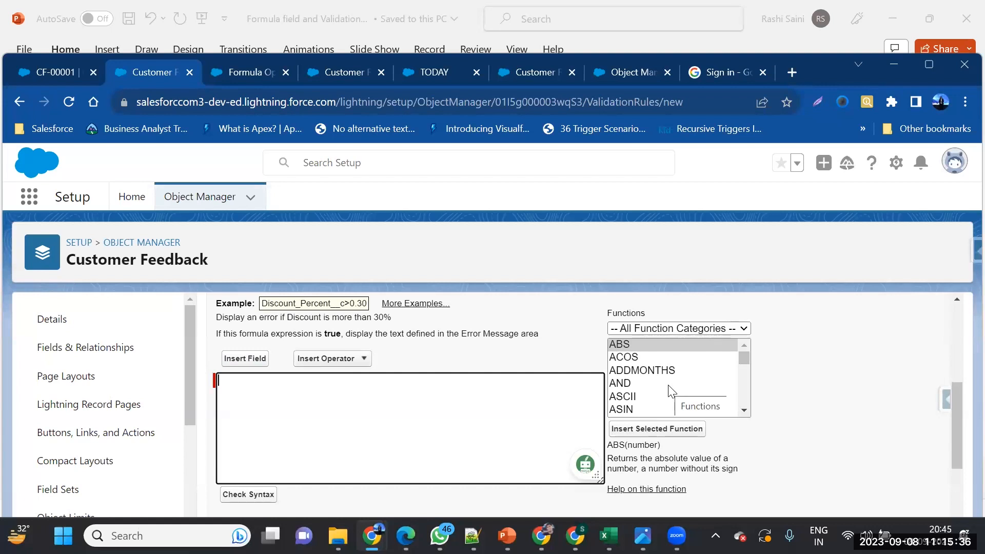
scroll(672, 391, down, 3)
scroll(670, 392, down, 3)
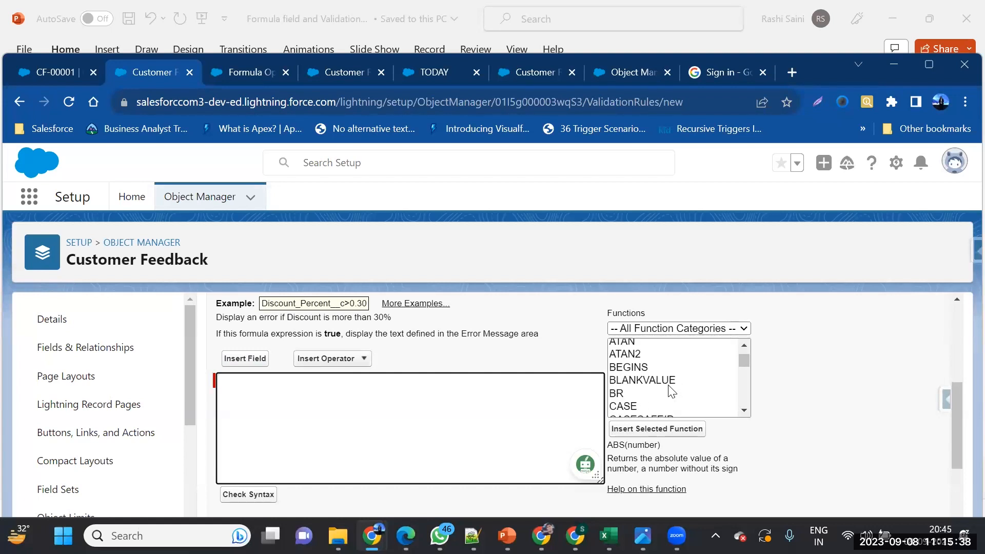
scroll(668, 386, down, 5)
scroll(671, 392, down, 4)
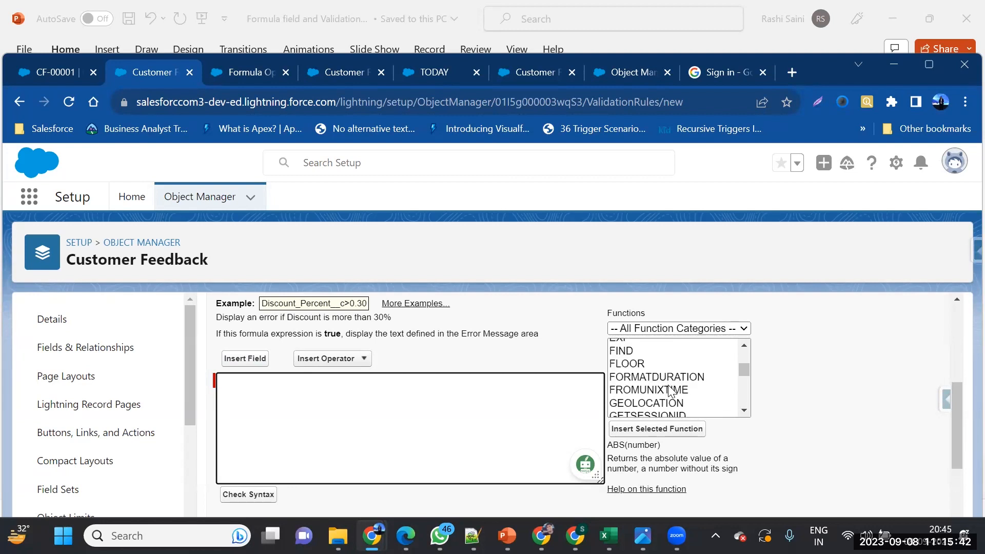
click(649, 395)
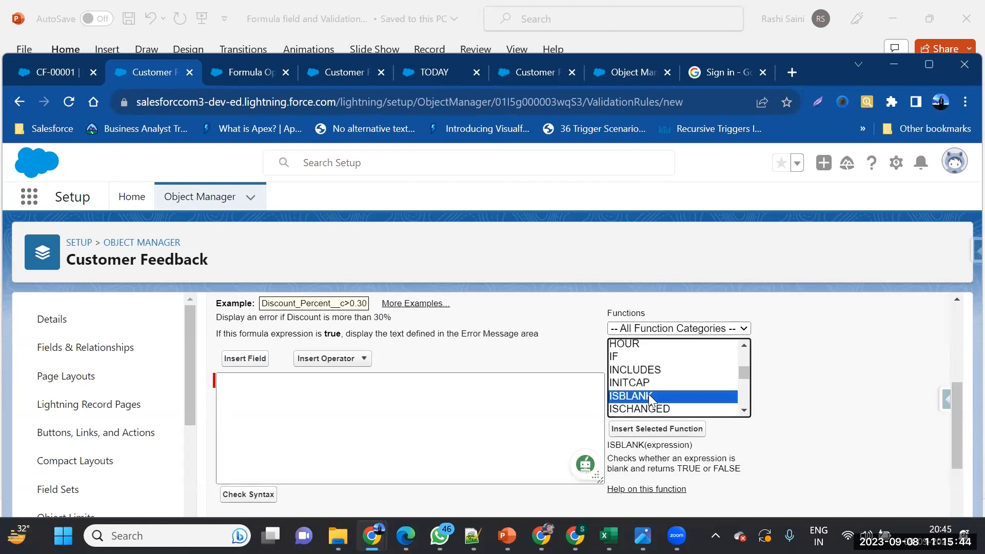
click(663, 429)
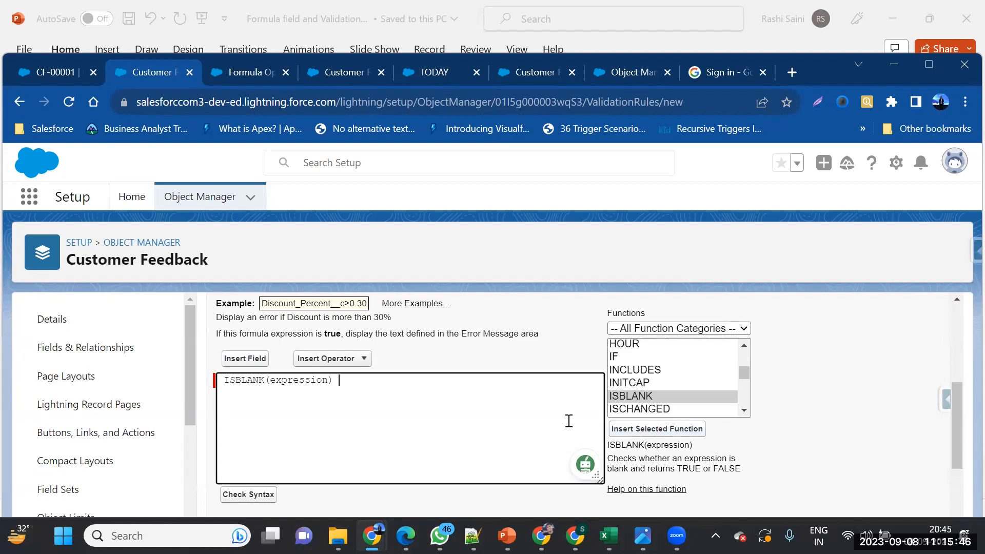
double_click(310, 381)
key(BackSpace)
click(246, 358)
scroll(493, 426, down, 2)
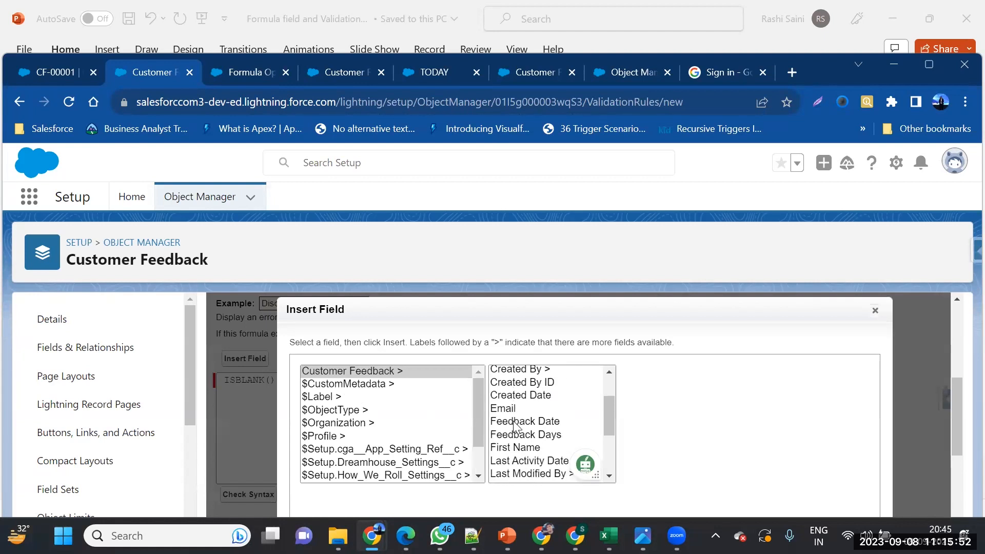
scroll(515, 426, up, 2)
click(515, 409)
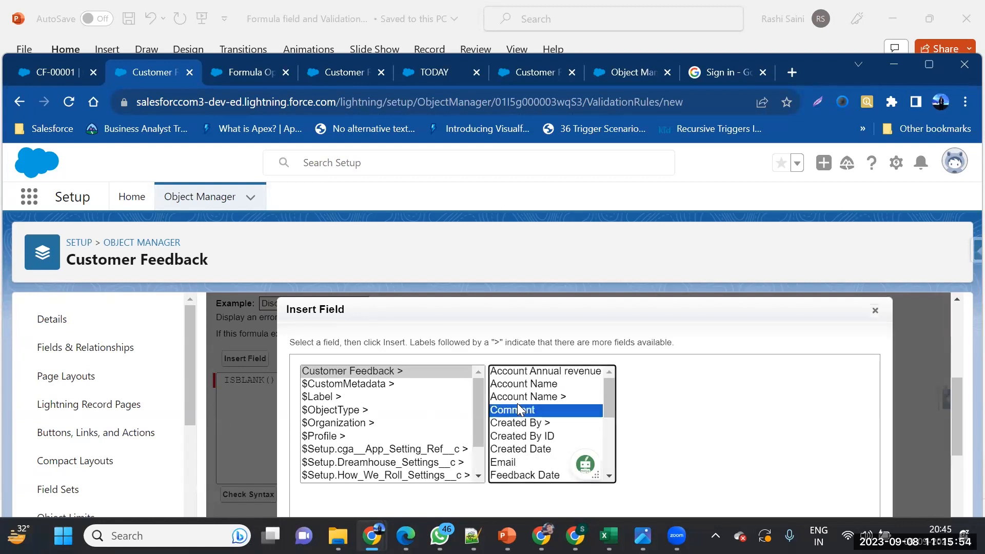
click(669, 454)
Wrap the ISBLANK expression inside NOT to get NOT( ISBLANK( Comment__c ) )
click(225, 383)
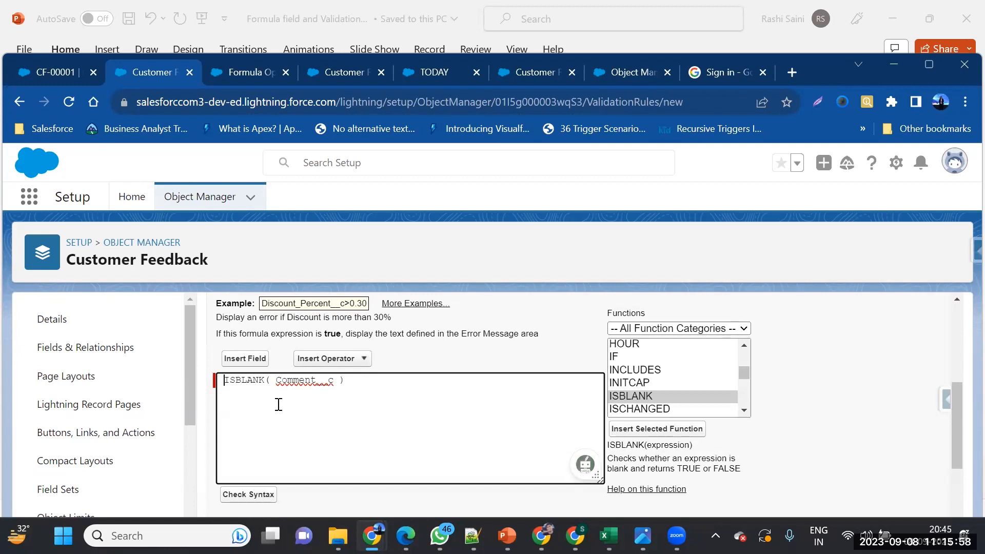
scroll(636, 405, down, 2)
scroll(636, 405, down, 4)
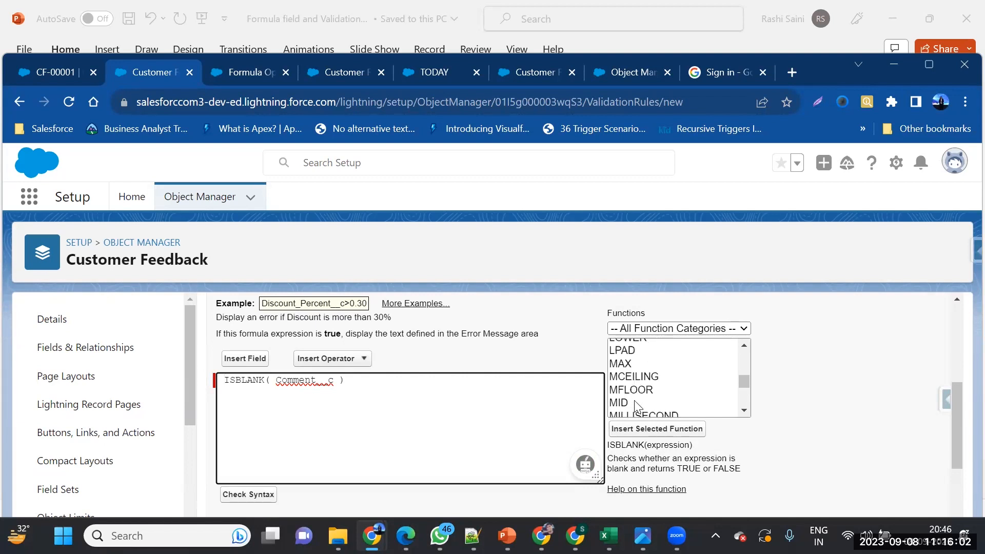
scroll(635, 405, down, 4)
scroll(637, 405, up, 1)
click(628, 363)
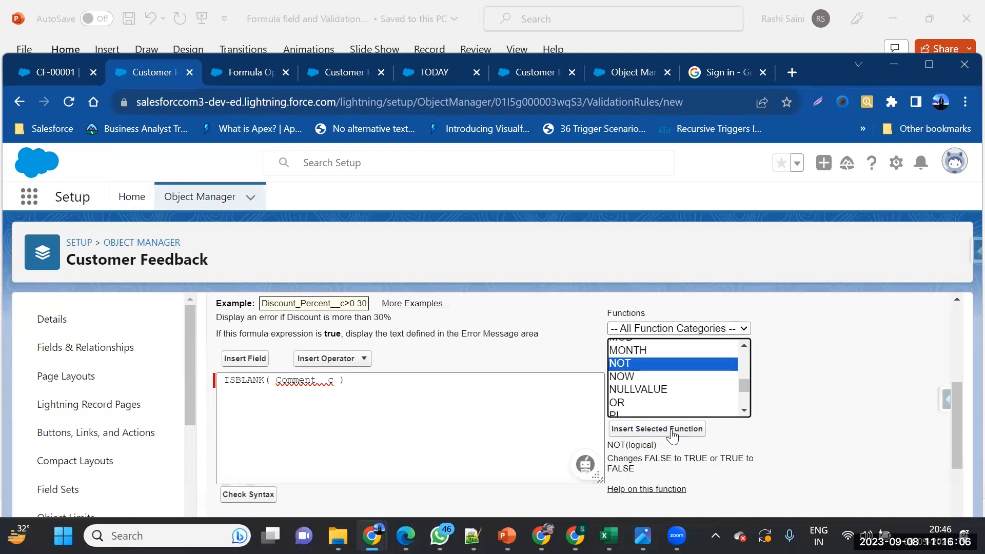
click(672, 436)
drag(301, 380, 449, 382)
key(ctrl+x)
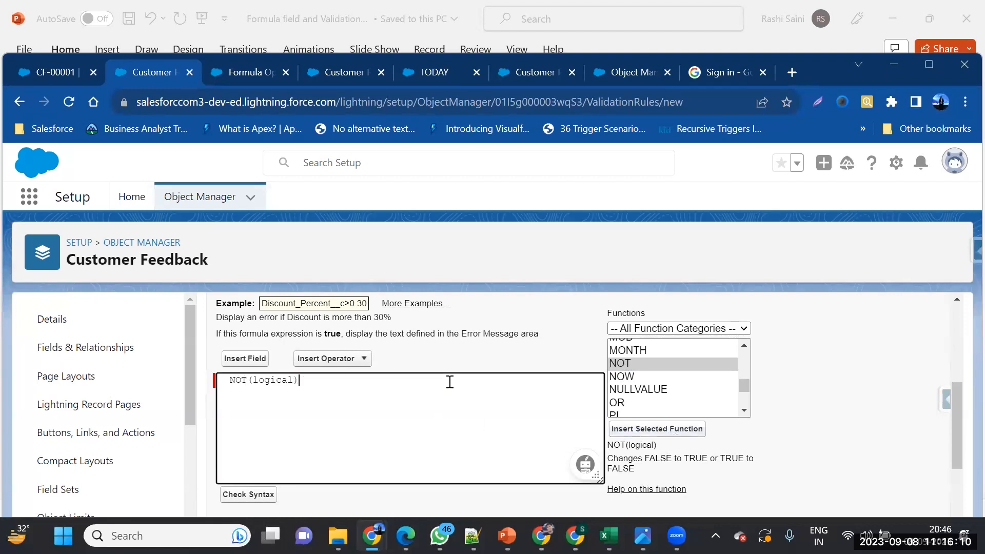
double_click(274, 386)
key(ctrl+v)
Check the formula's syntax and attempt to save, which fails for a missing error message
scroll(308, 431, down, 1)
click(247, 460)
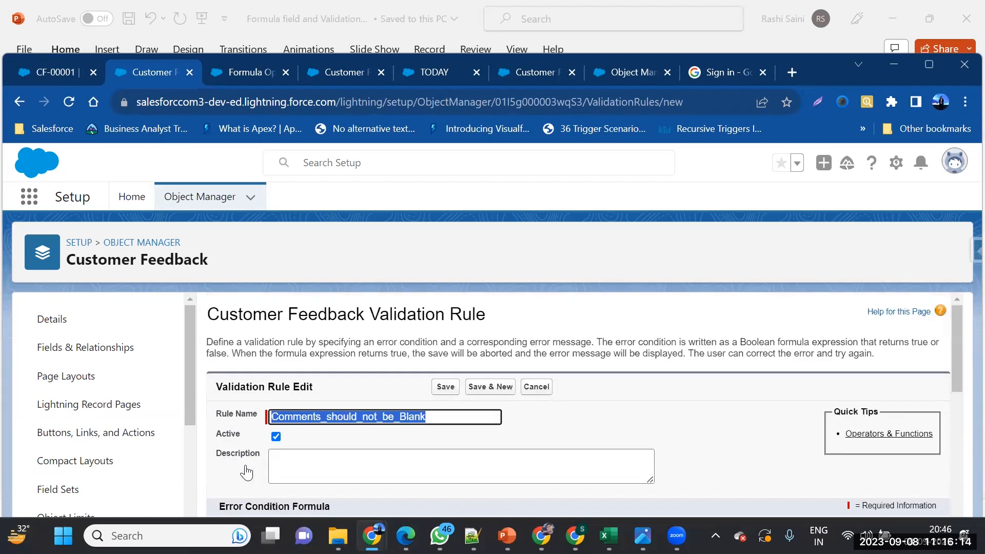
scroll(431, 409, down, 4)
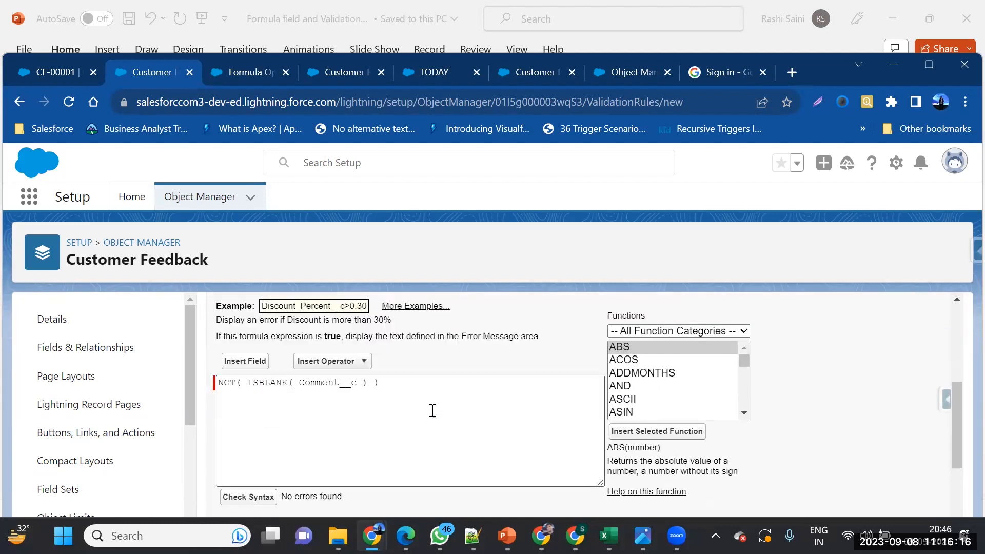
scroll(431, 359, up, 3)
click(446, 322)
scroll(430, 410, down, 3)
scroll(430, 417, down, 5)
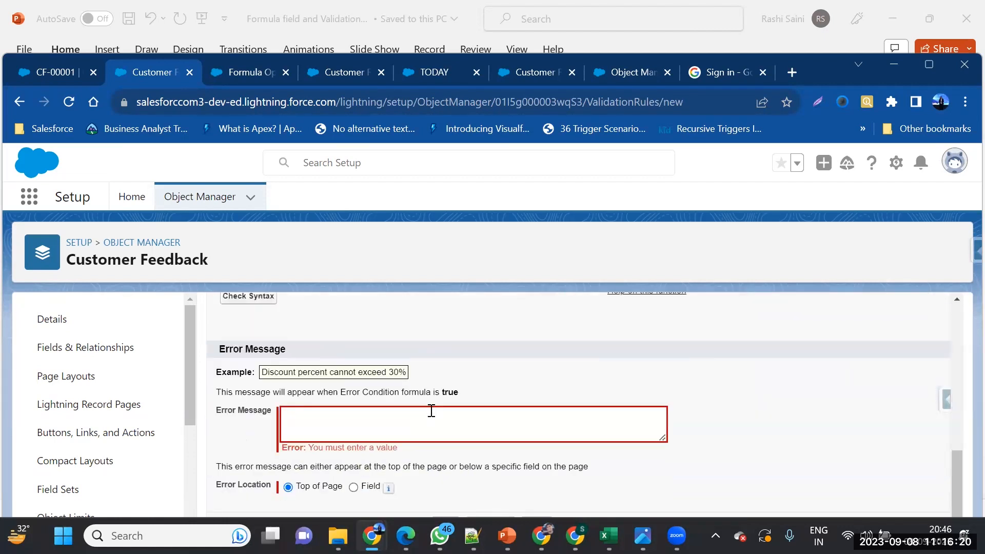
Enter the error message 'Comment can not be BLANK' at Top of Page and save the rule
click(398, 430)
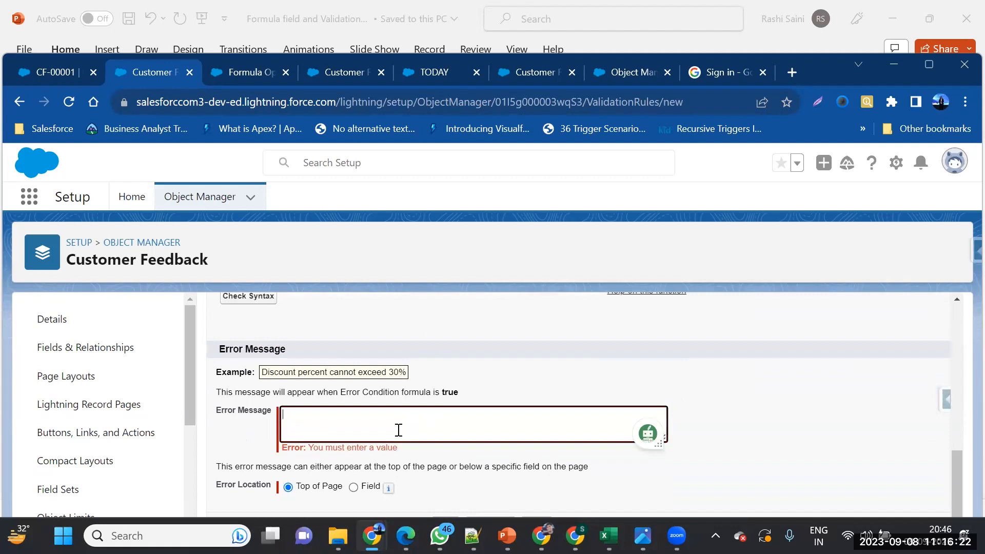
text(Comment can not be BLANK)
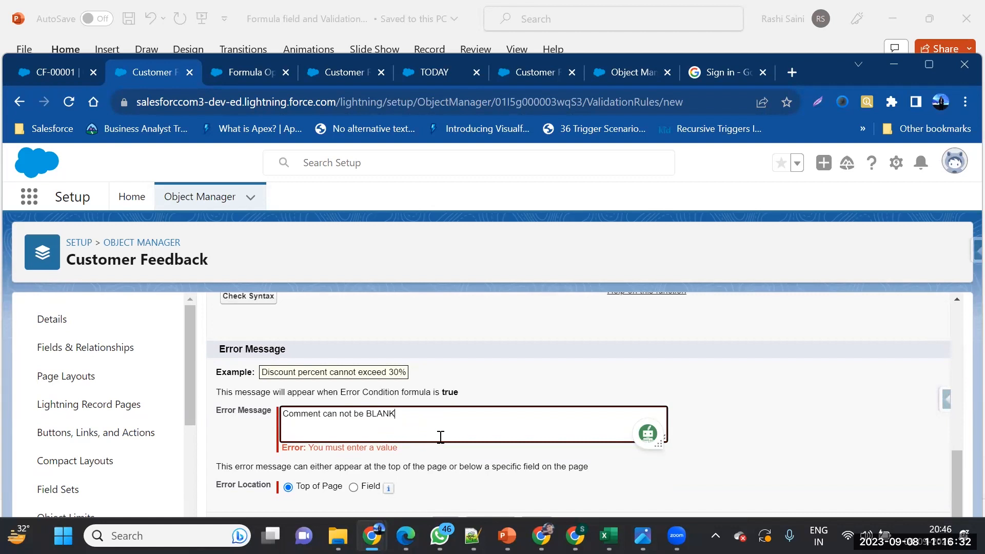
click(352, 488)
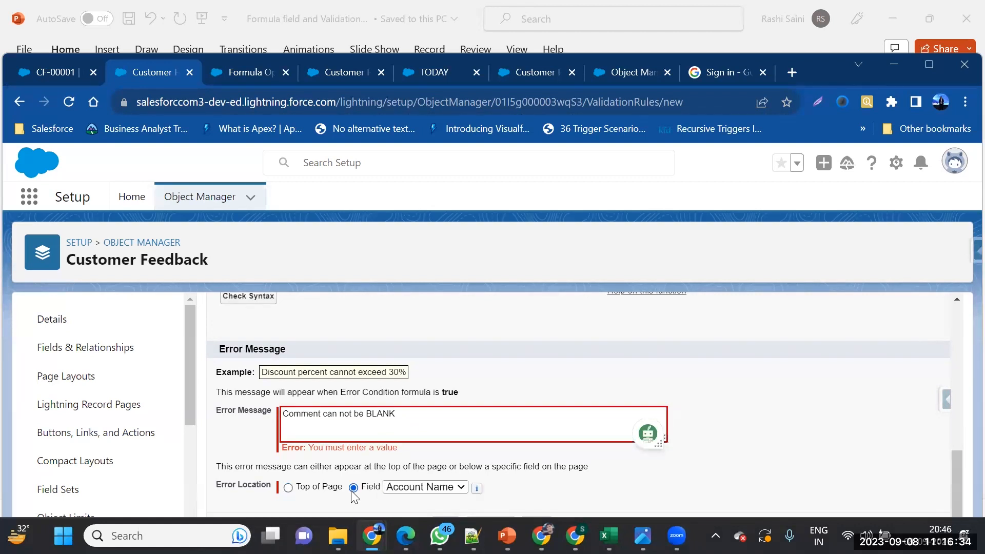
click(288, 488)
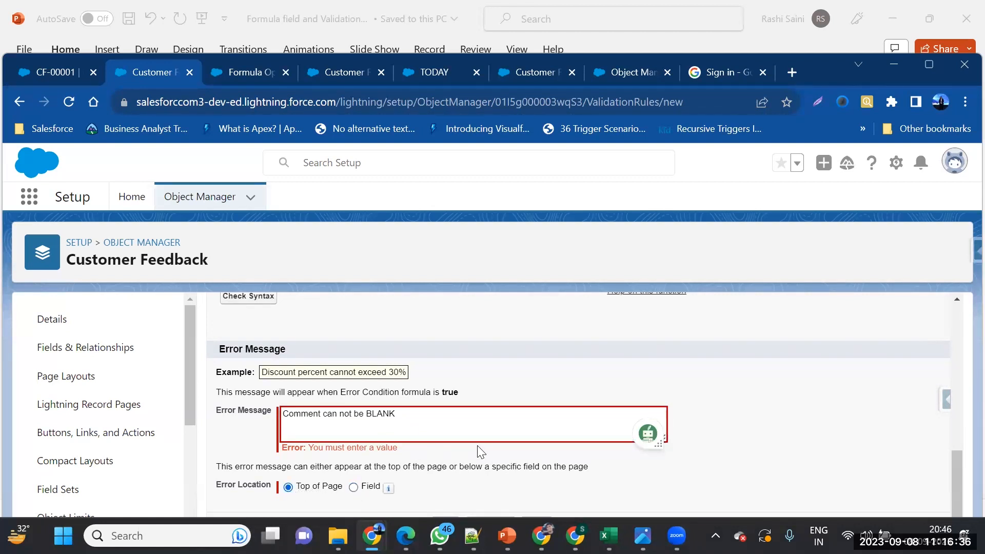
scroll(479, 451, up, 10)
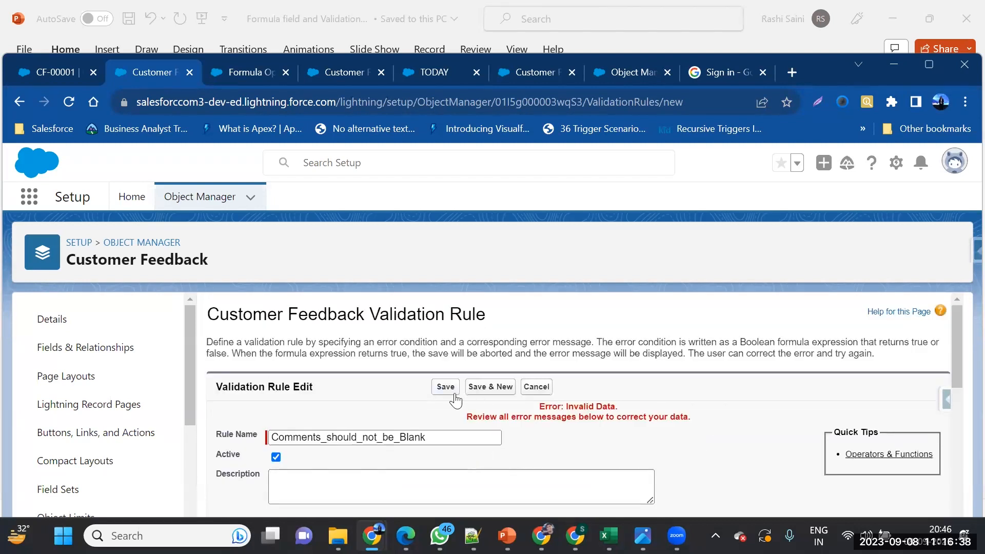
click(447, 390)
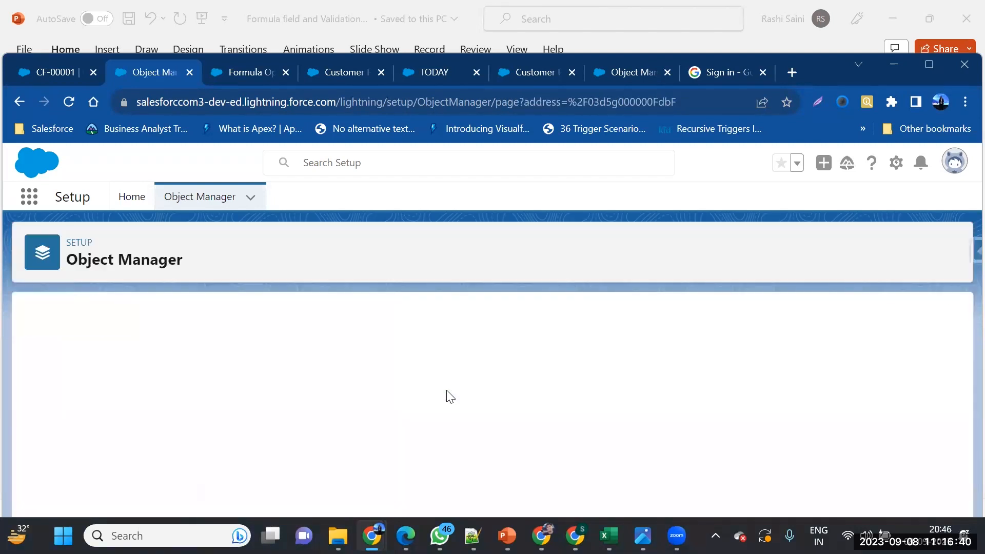
Clear CF-00001's Comment, set Phone to 234567890, and save without any error
click(64, 77)
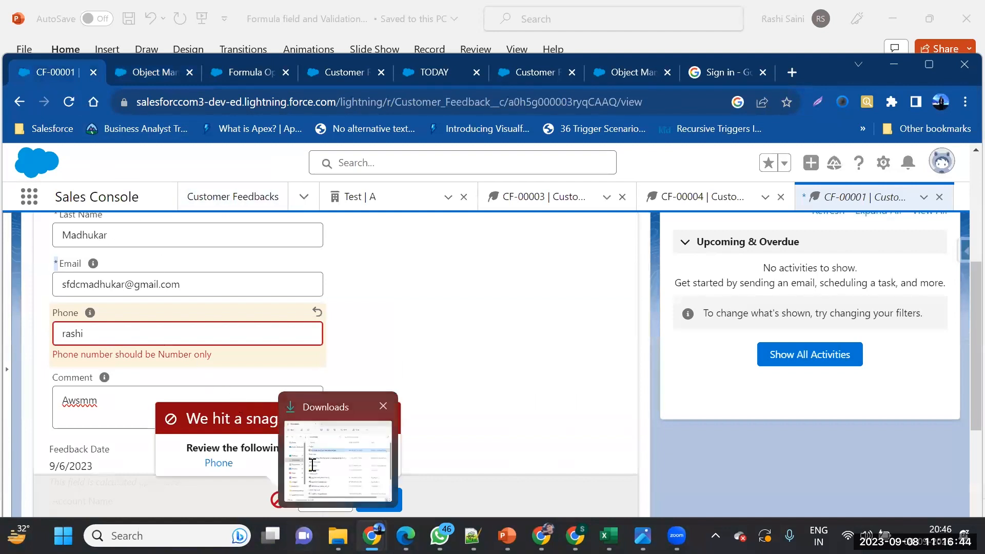
drag(134, 395, 54, 406)
key(BackSpace)
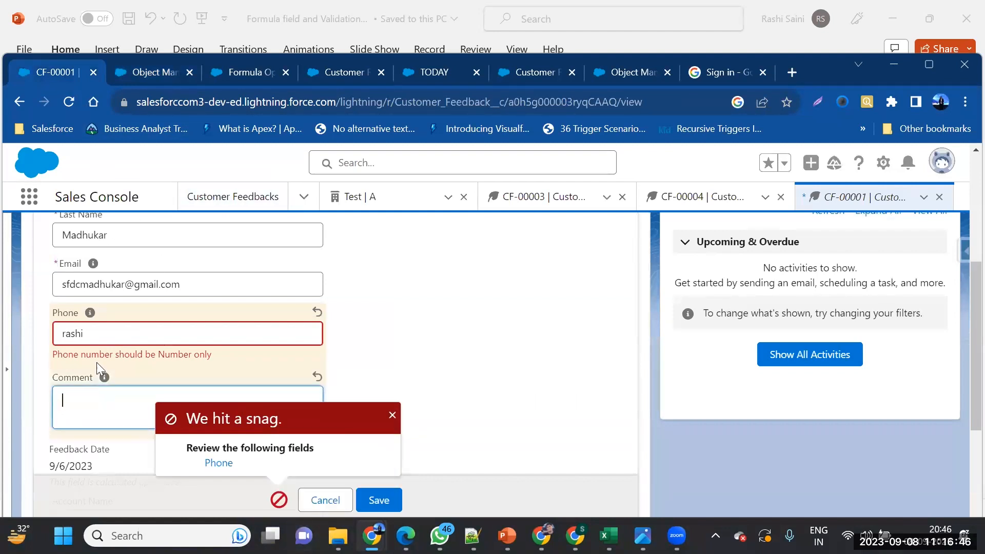
double_click(113, 338)
key(BackSpace)
text(234567890)
click(380, 501)
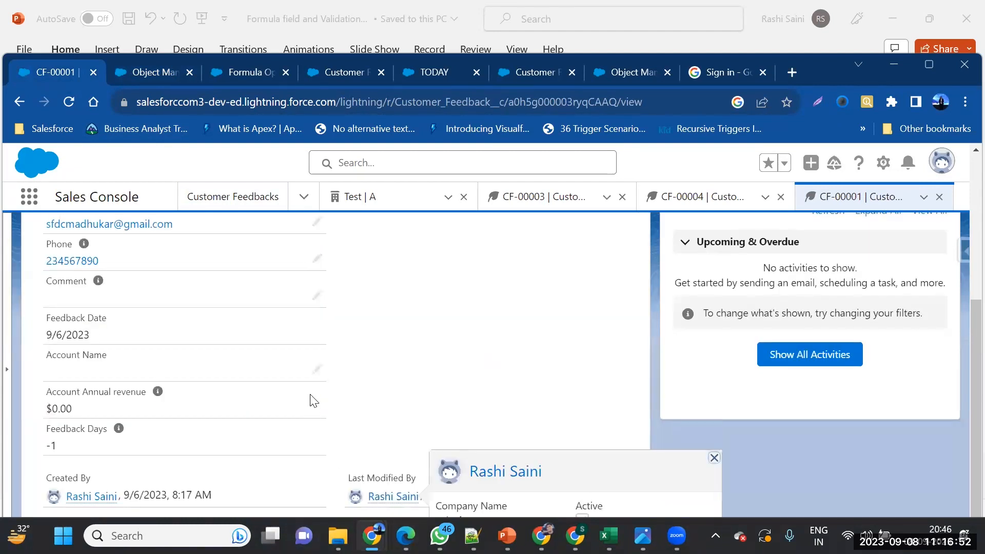
scroll(310, 395, down, 1)
scroll(318, 351, up, 1)
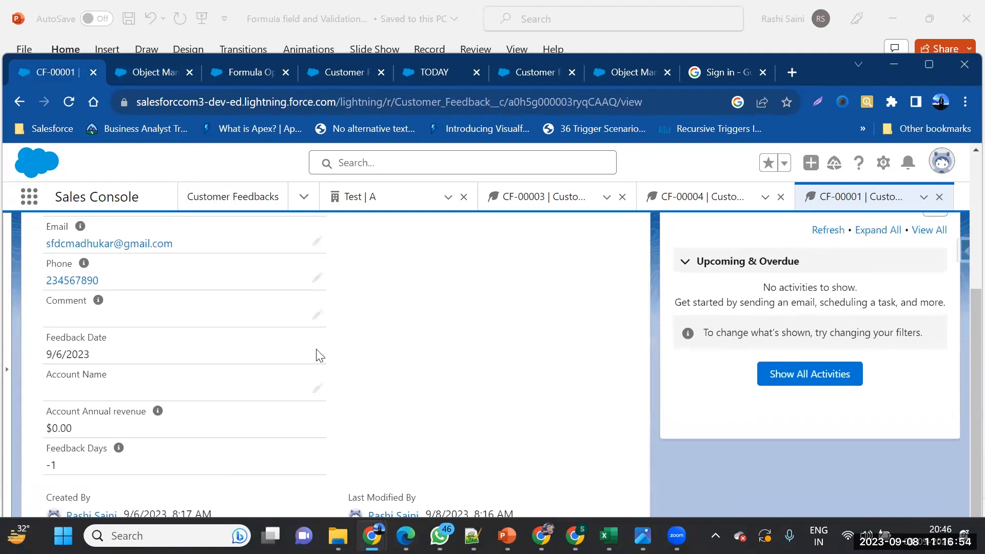
click(316, 314)
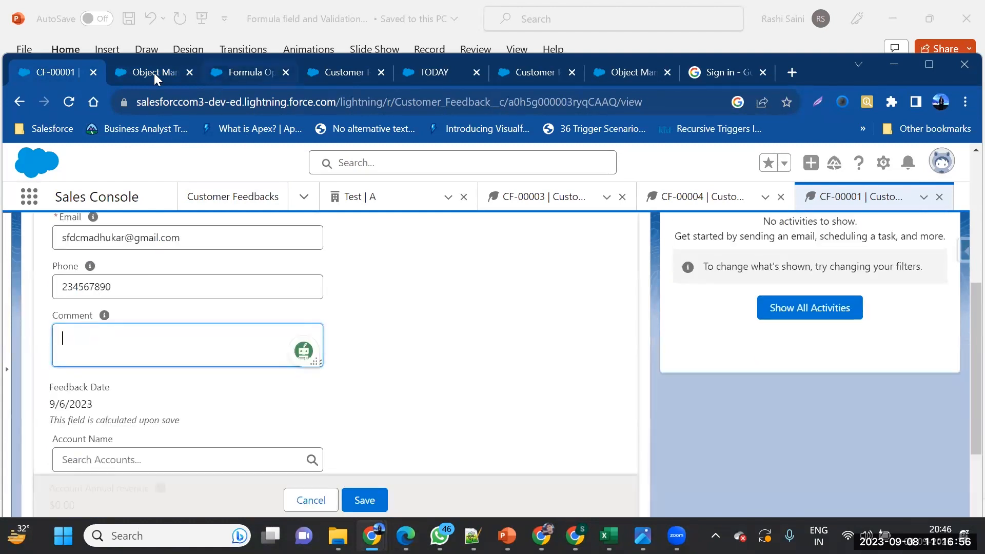
click(153, 73)
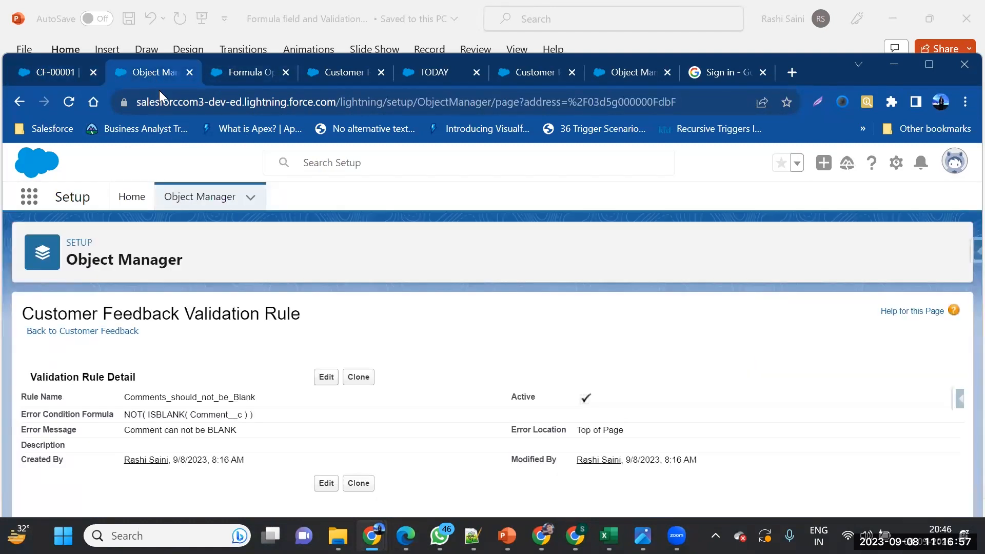
Reopen the rule for editing, then see CF-00001 with a filled Comment rejected as 'Comment can not be BLANK'
click(326, 380)
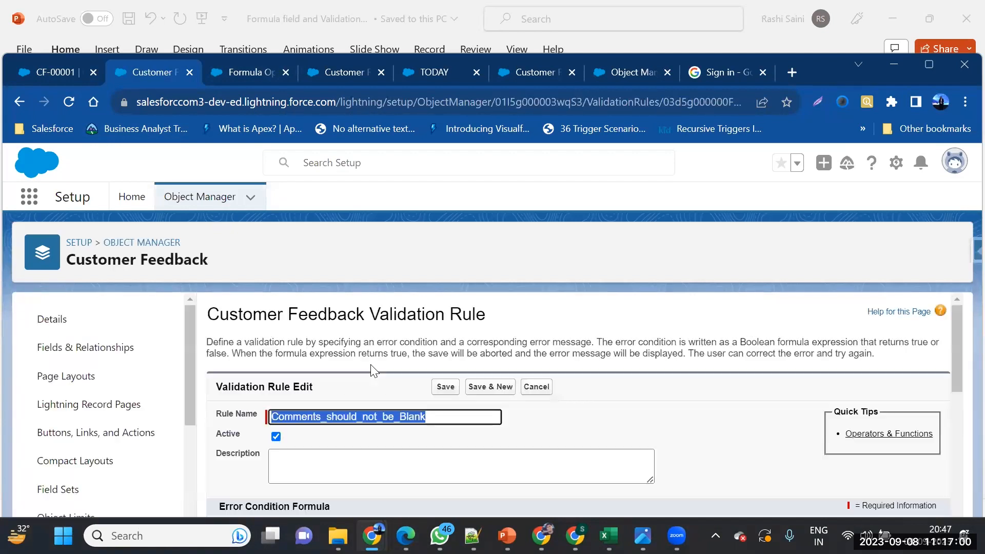
scroll(404, 424, down, 3)
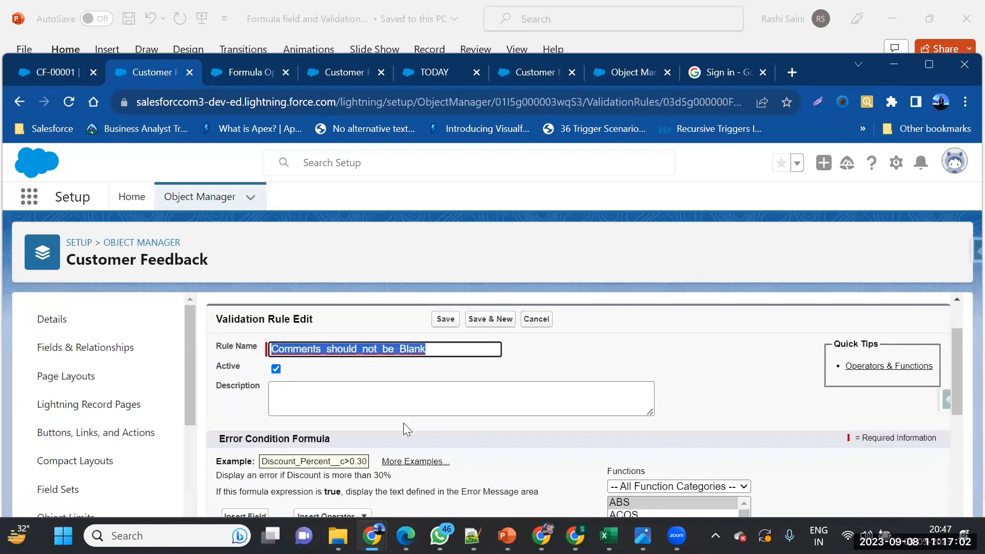
drag(247, 426, 369, 431)
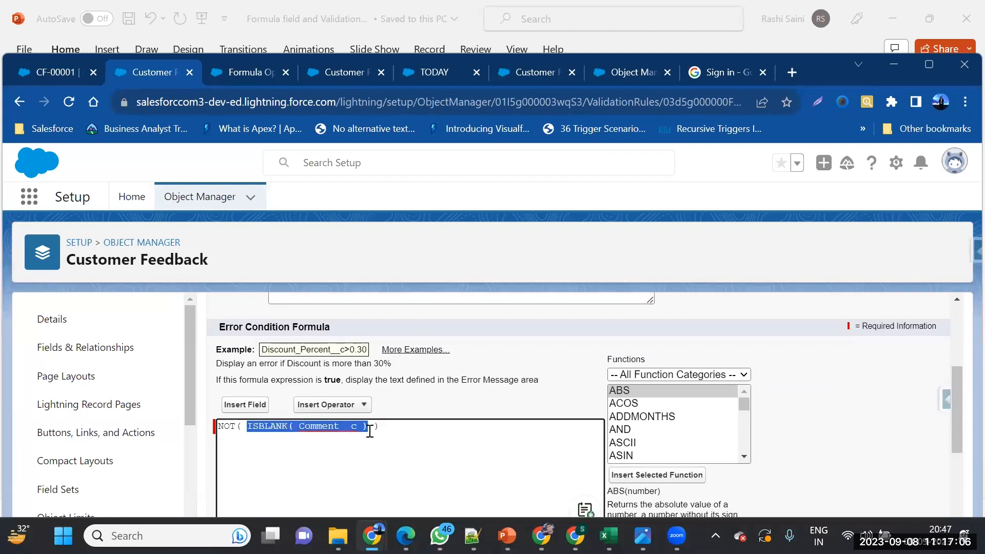
click(55, 74)
text(rashi)
click(369, 498)
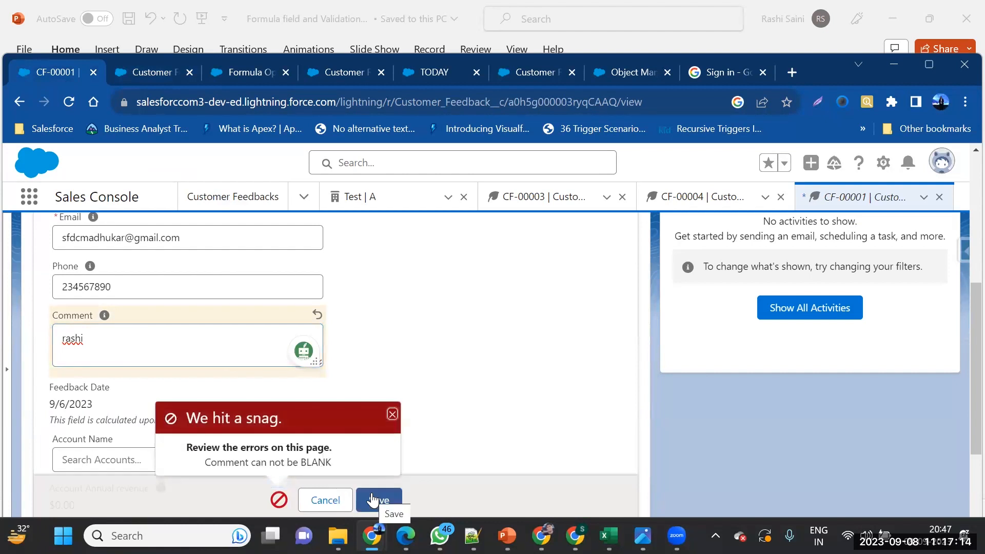
click(172, 76)
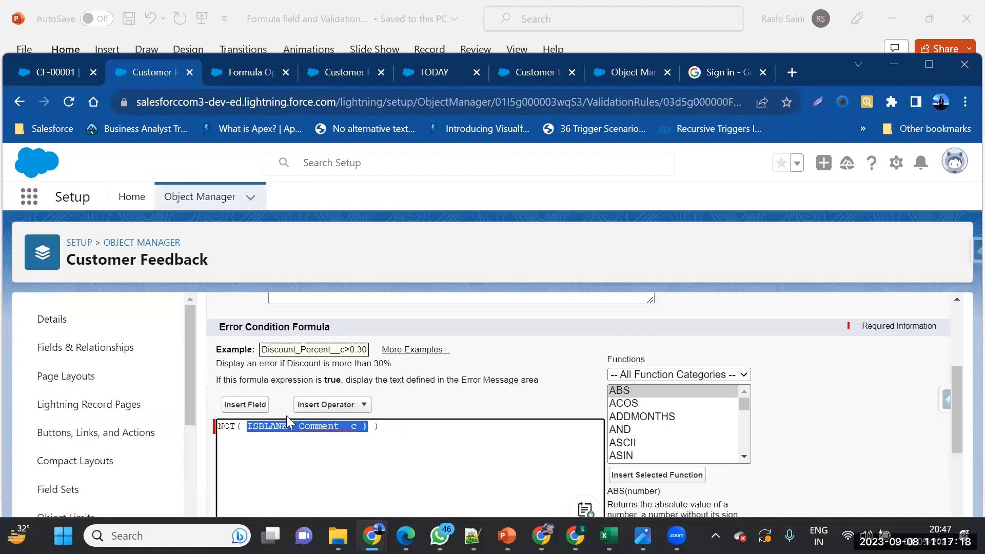
Remove NOT and its closing parenthesis so the formula reads ISBLANK( Comment__c )
drag(249, 426, 226, 433)
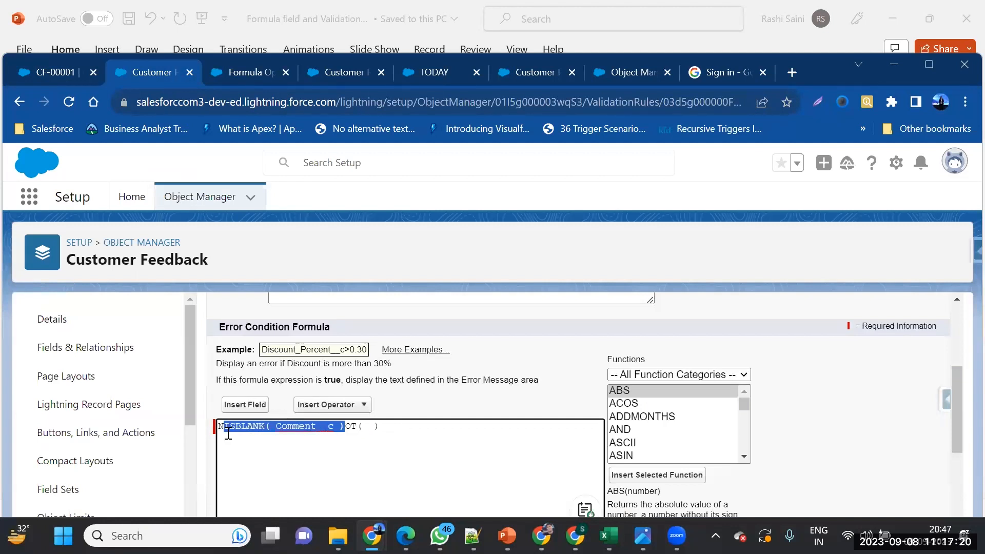
key(ctrl+z)
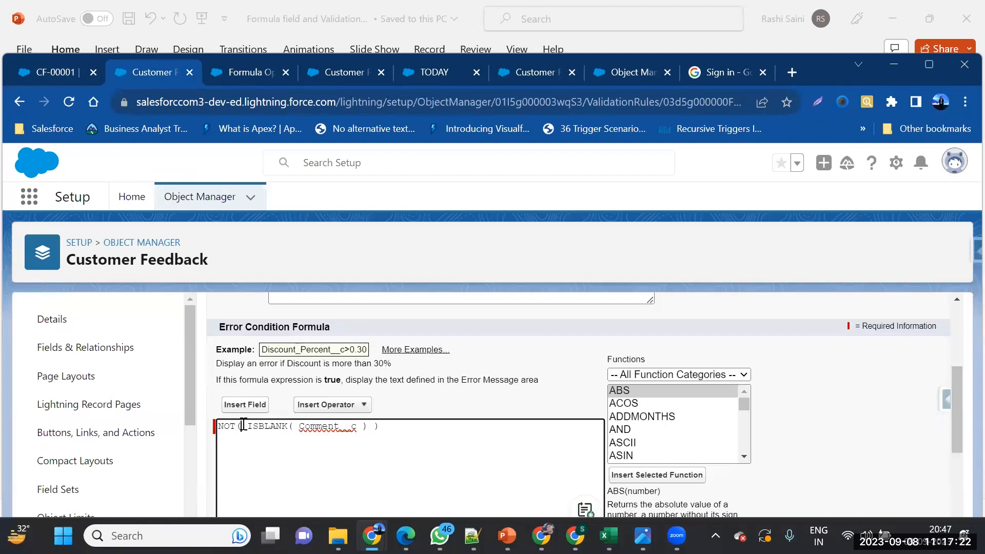
key(BackSpace)
key(BackSpace)
key(BackSpace)
click(369, 432)
key(BackSpace)
Review the ISBLANK function description, then save the validation rule
scroll(656, 491, down, 1)
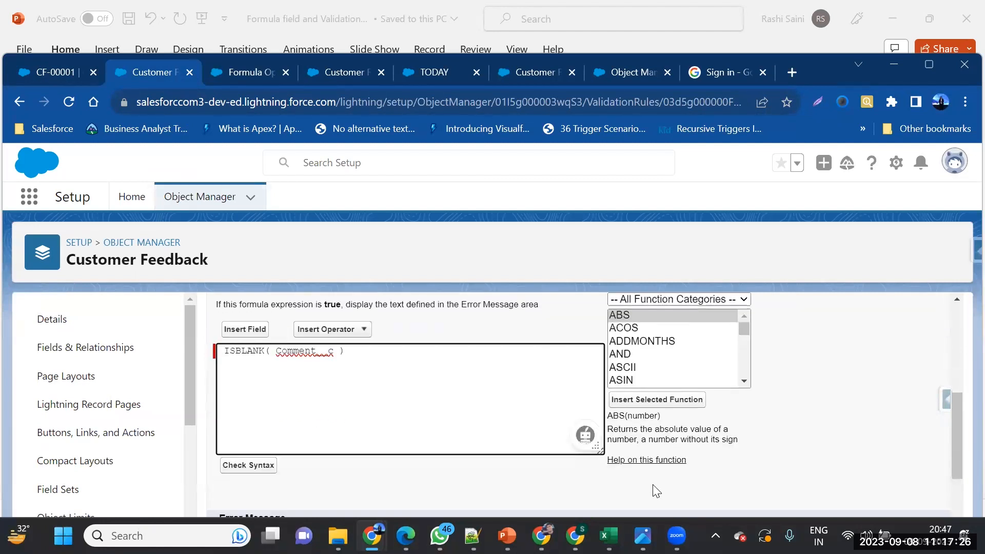
scroll(663, 373, down, 5)
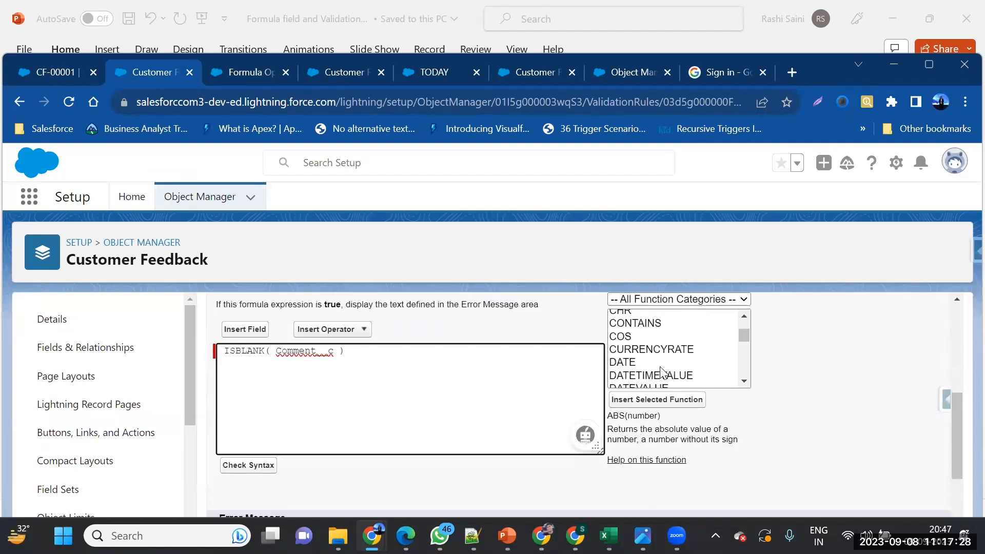
scroll(662, 373, down, 6)
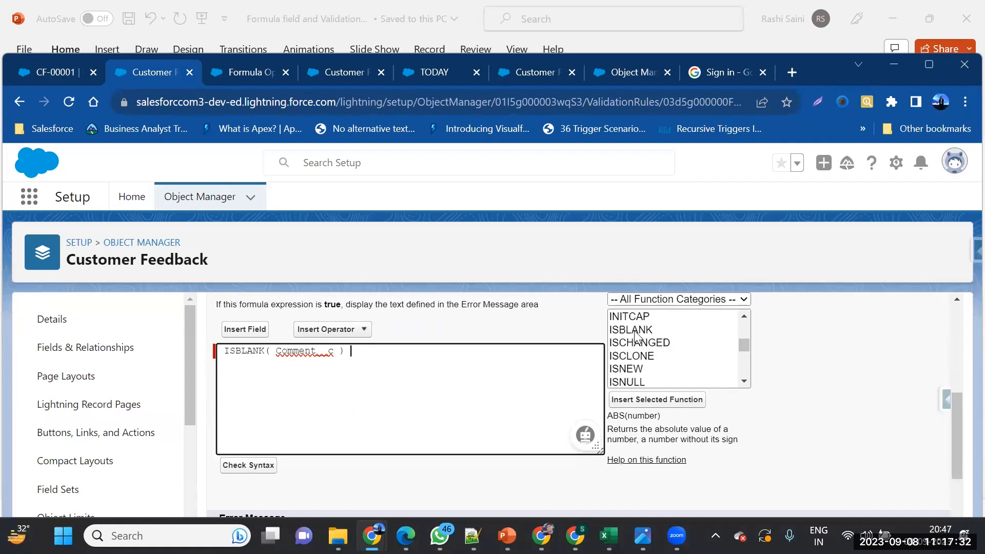
click(634, 330)
drag(612, 439, 737, 437)
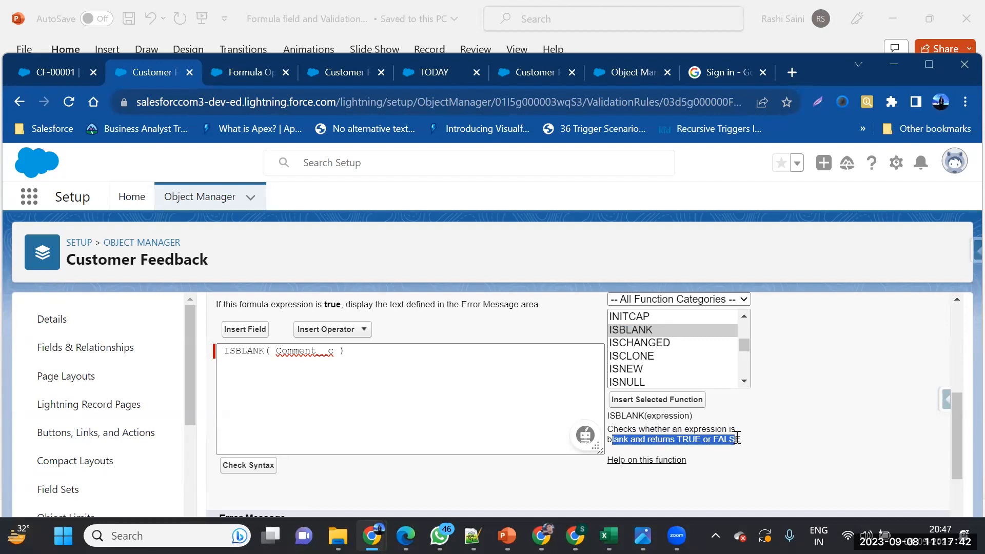
scroll(667, 363, down, 2)
scroll(666, 363, down, 4)
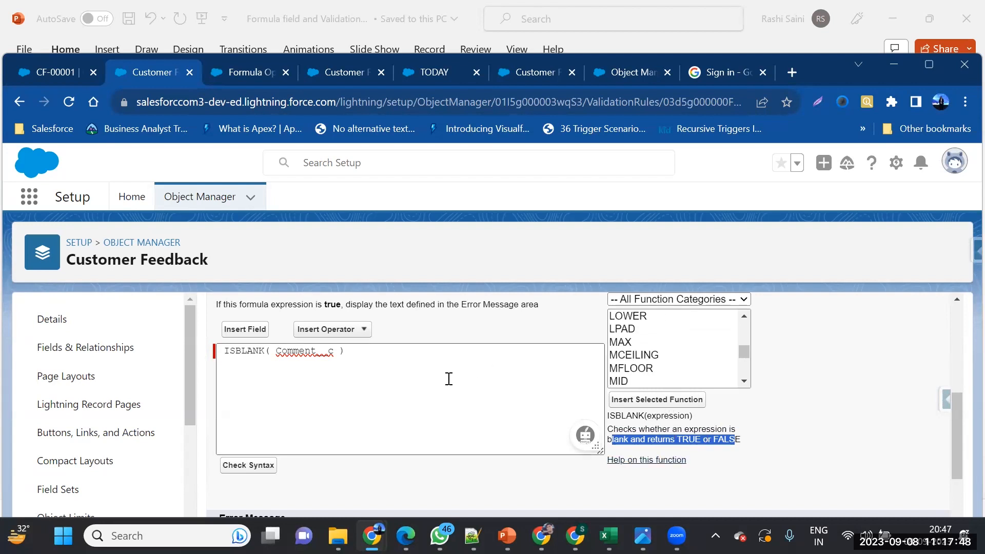
scroll(364, 459, down, 3)
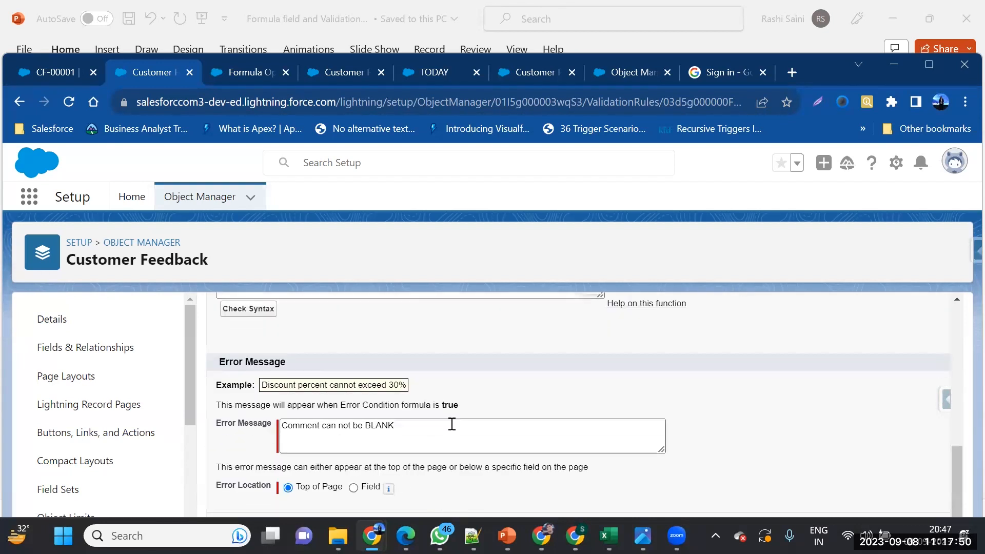
scroll(451, 424, up, 8)
click(447, 387)
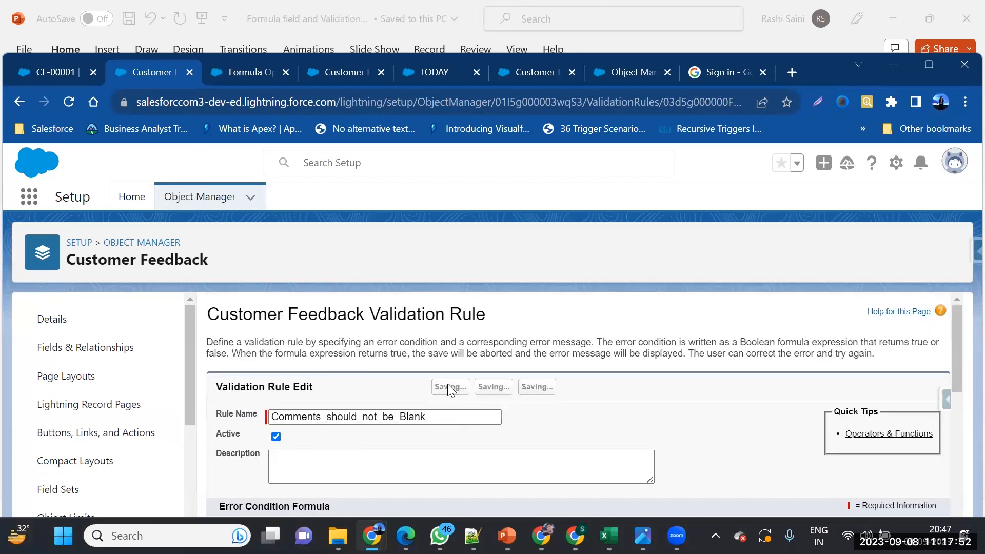
Clear CF-00001's Comment and confirm the save is rejected
click(44, 79)
drag(195, 345, 19, 335)
key(BackSpace)
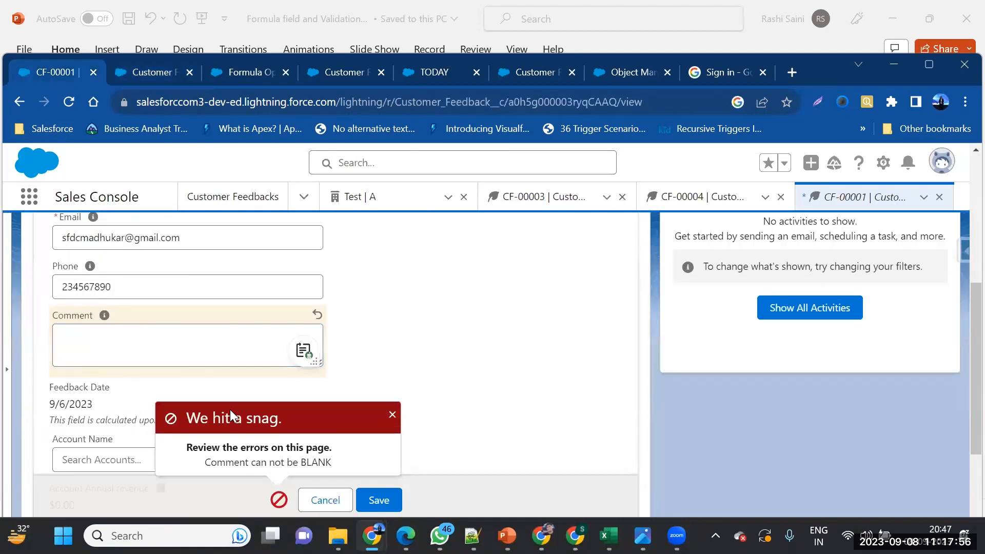
click(377, 495)
Type a comment, save CF-00001 successfully, and open a new browser tab
click(233, 347)
text(Rashi)
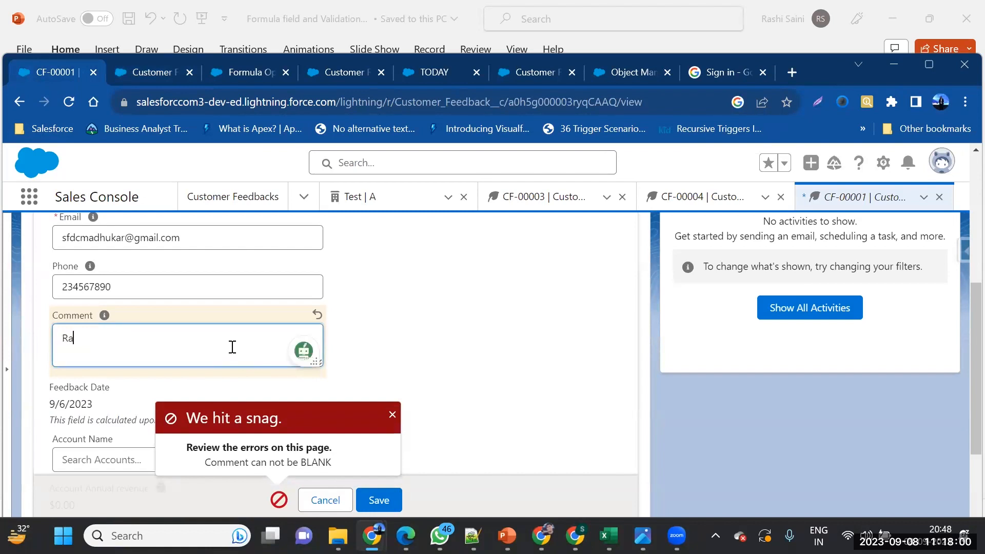
click(375, 498)
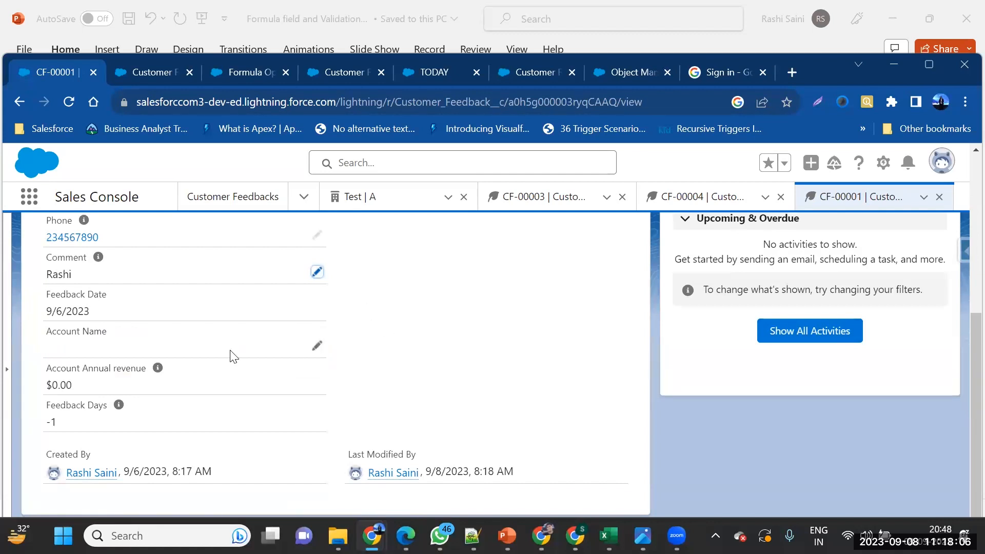
scroll(231, 354, up, 2)
scroll(230, 354, up, 4)
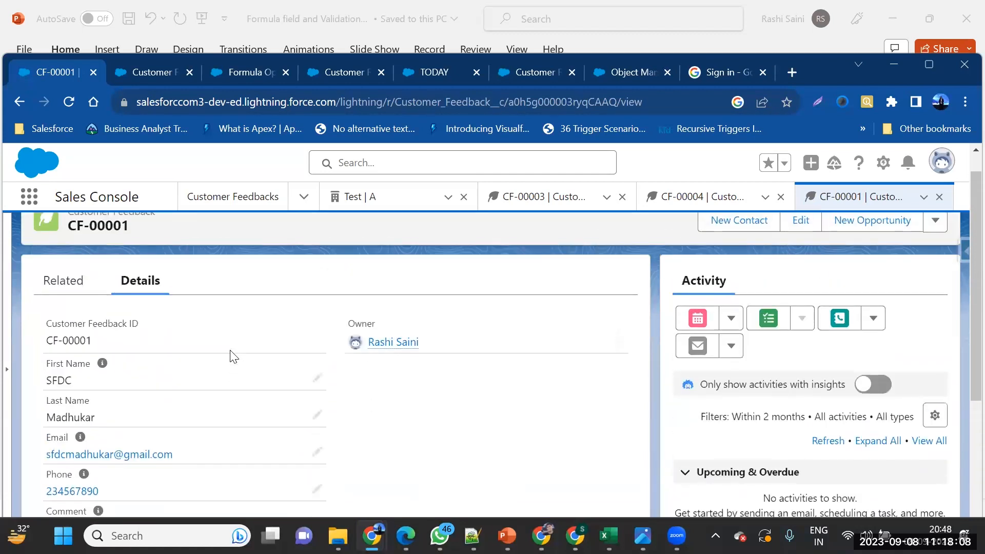
scroll(231, 354, down, 3)
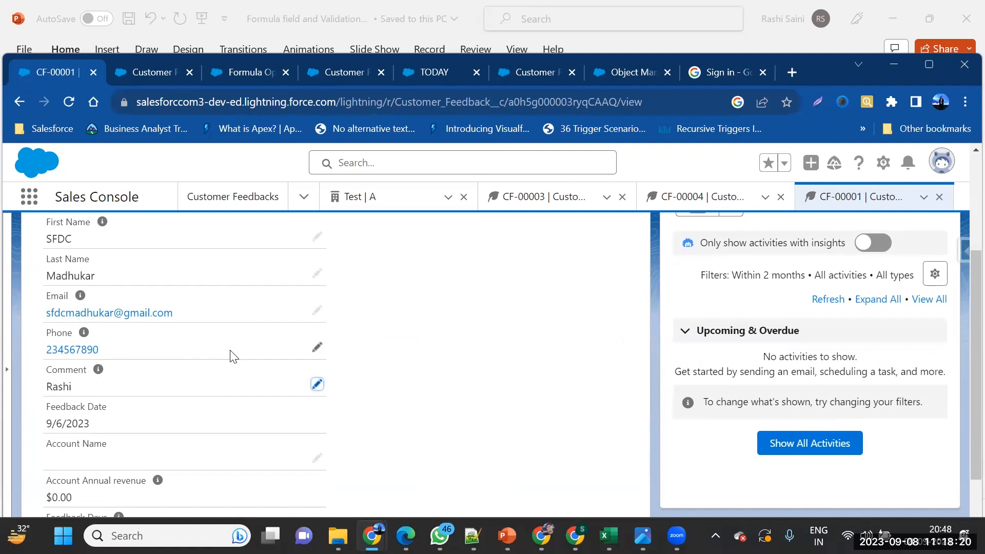
click(787, 79)
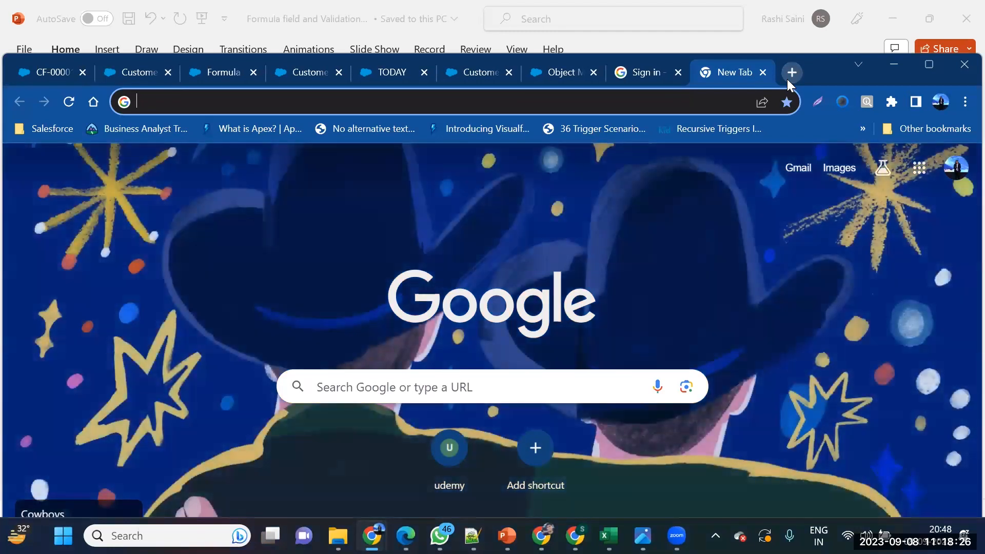
Go to trailhead.salesforce.com, search 'objects and field' and pick the 'custom objects and fields' suggestion
text(trailhead.salesforce.com)
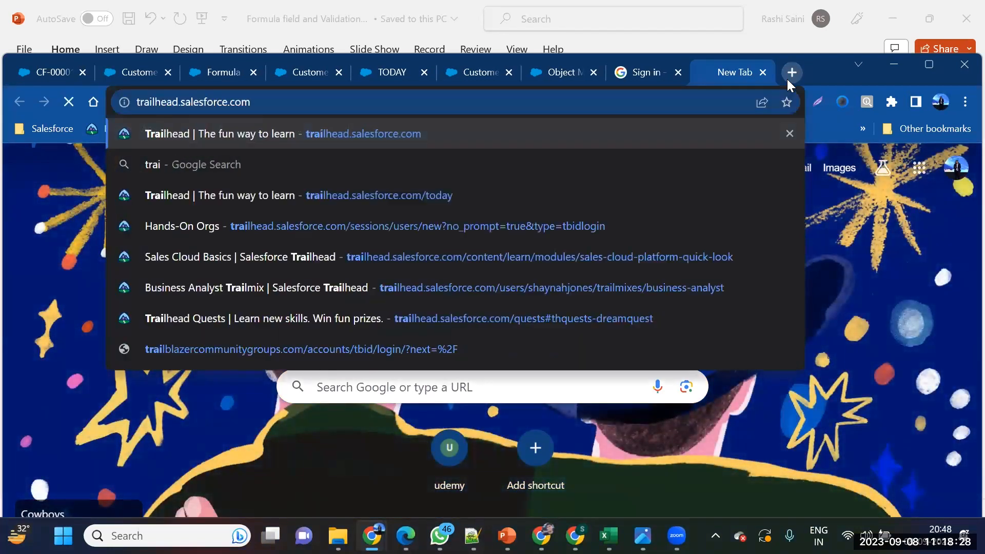
key(Return)
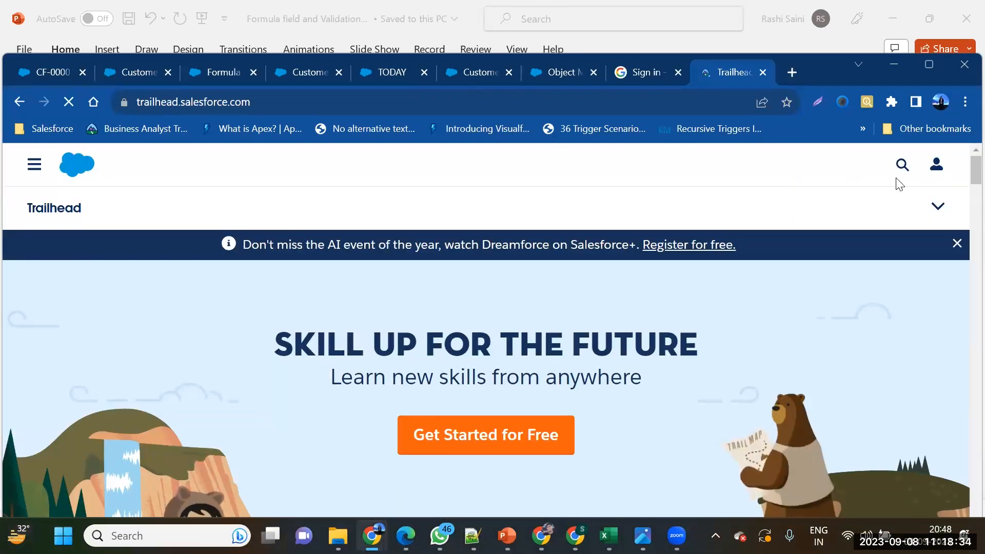
click(901, 165)
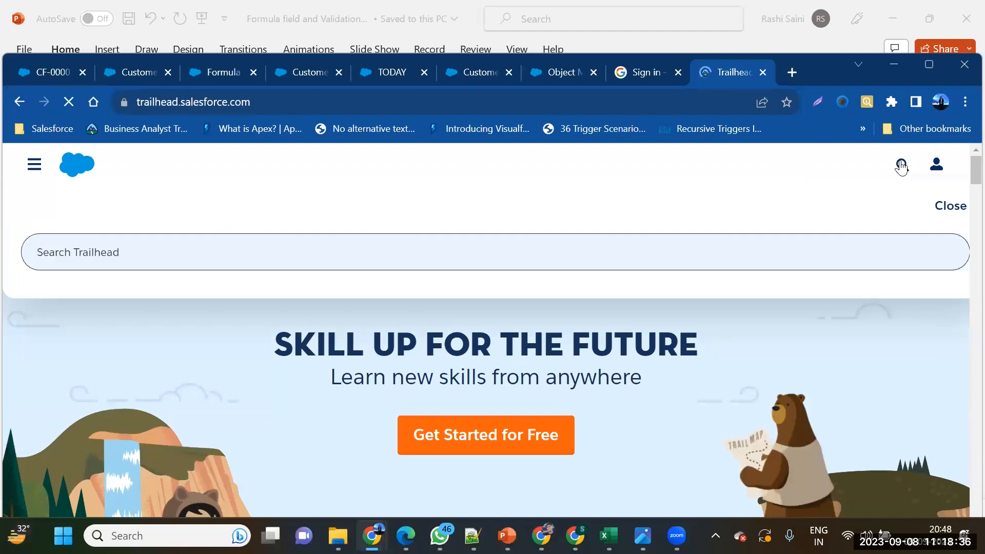
text(on)
key(BackSpace)
text(bject)
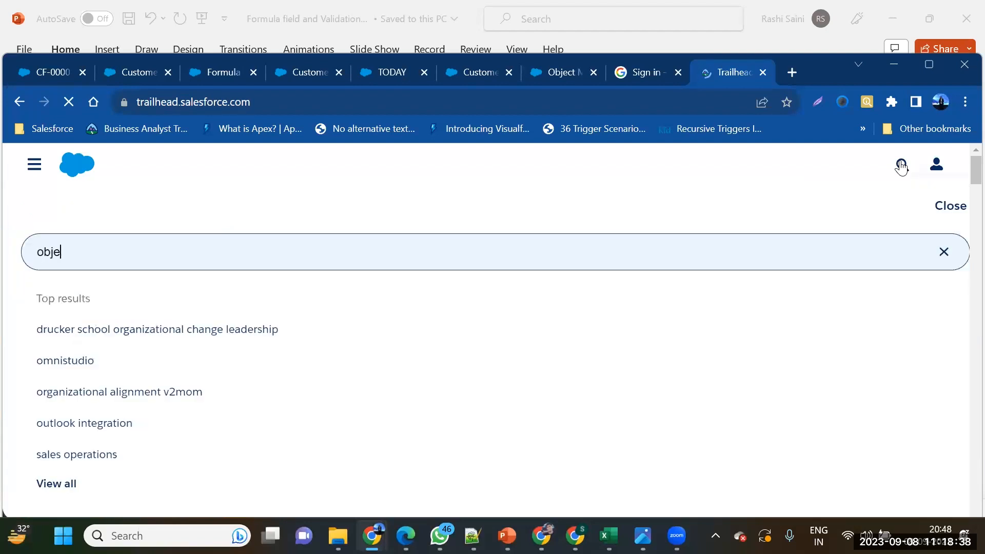
text(s)
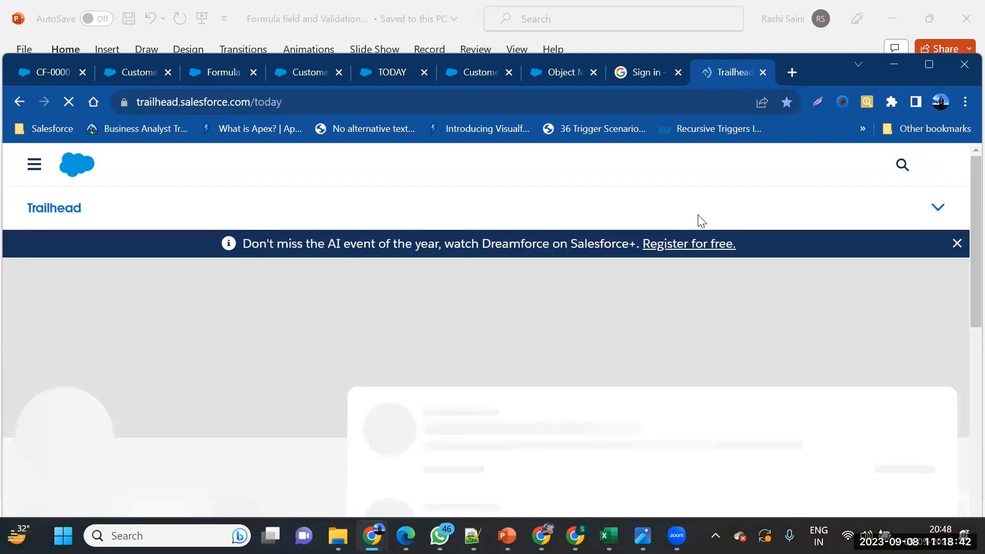
key(alt+Left)
key(alt+Right)
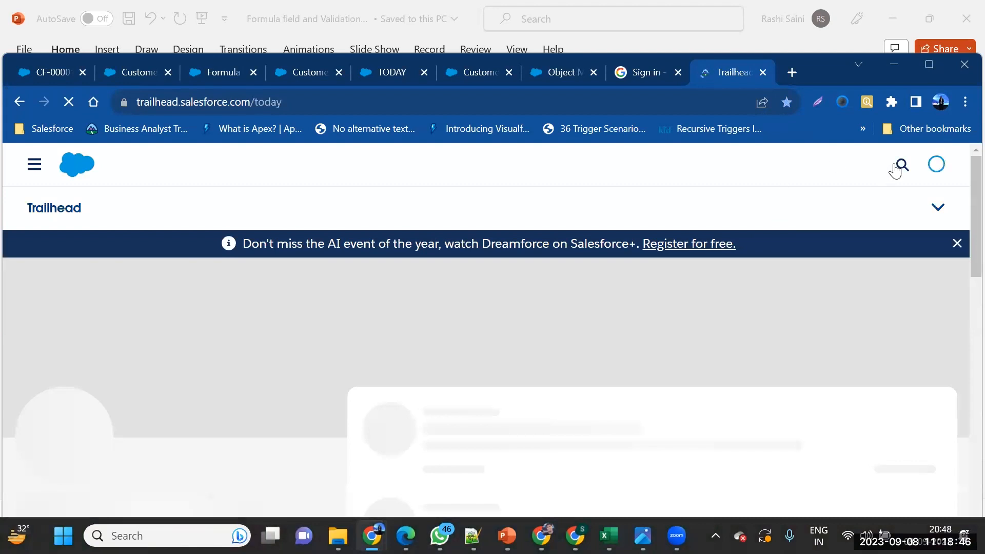
click(896, 168)
text(obj)
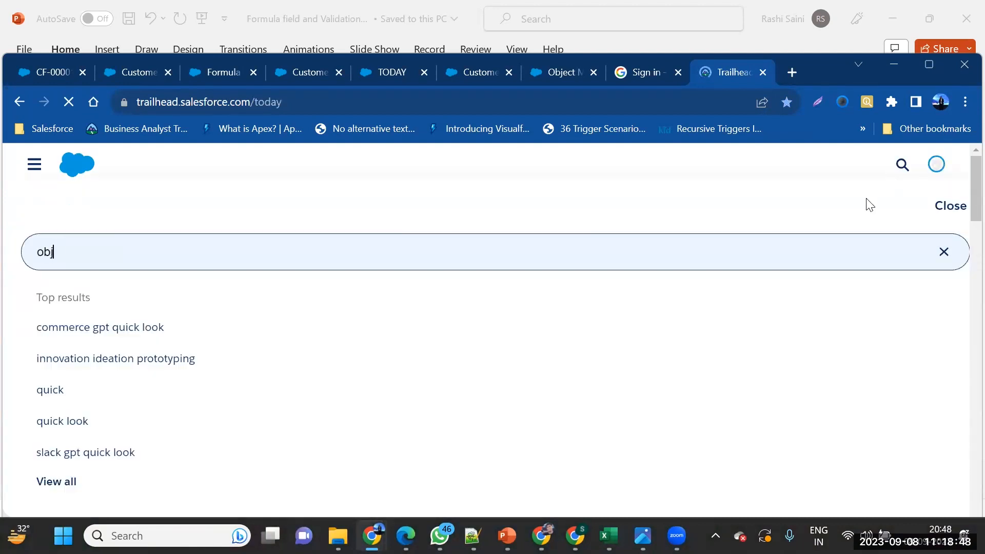
text(ects a)
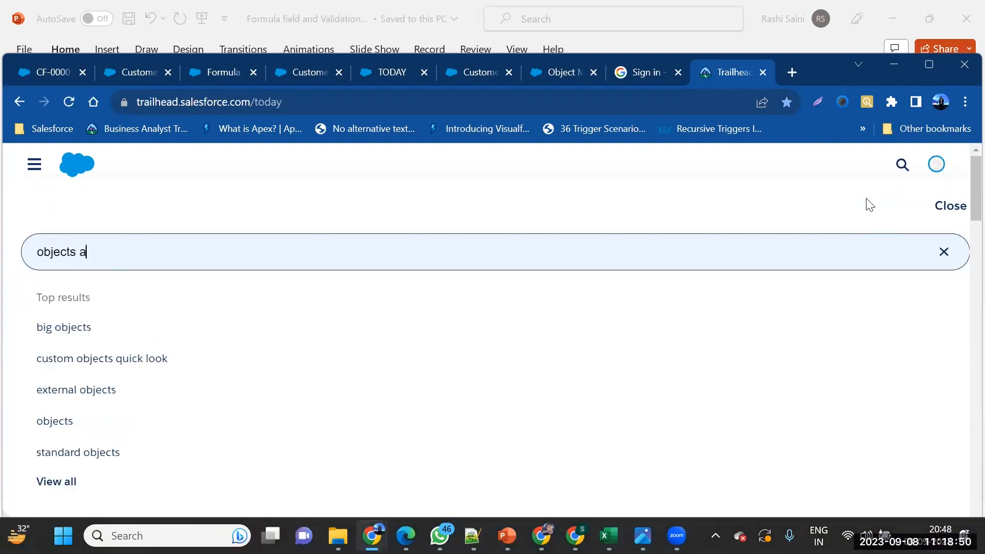
text(nd field)
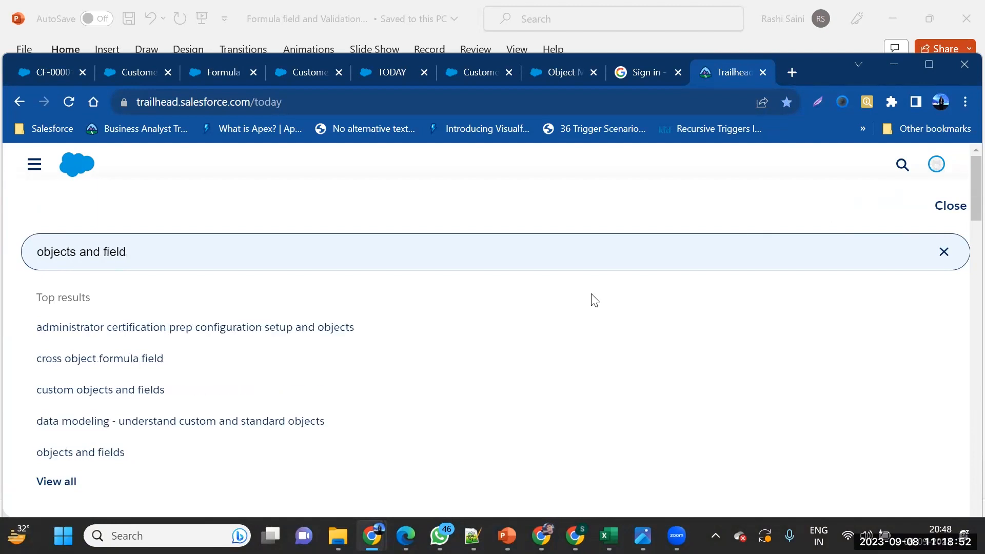
click(139, 395)
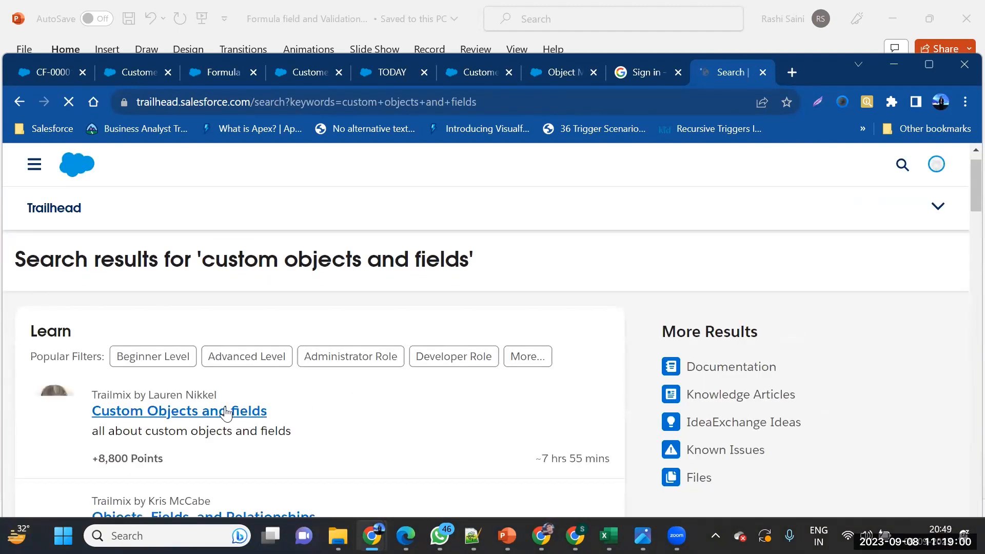
Open the Custom Objects and fields trailmix and scroll through its module cards
click(226, 412)
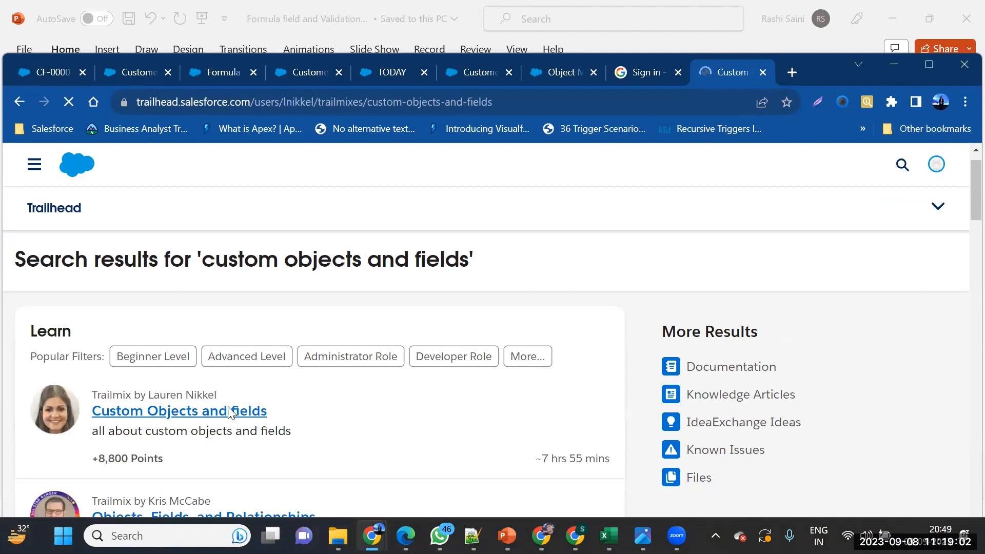
scroll(382, 354, down, 6)
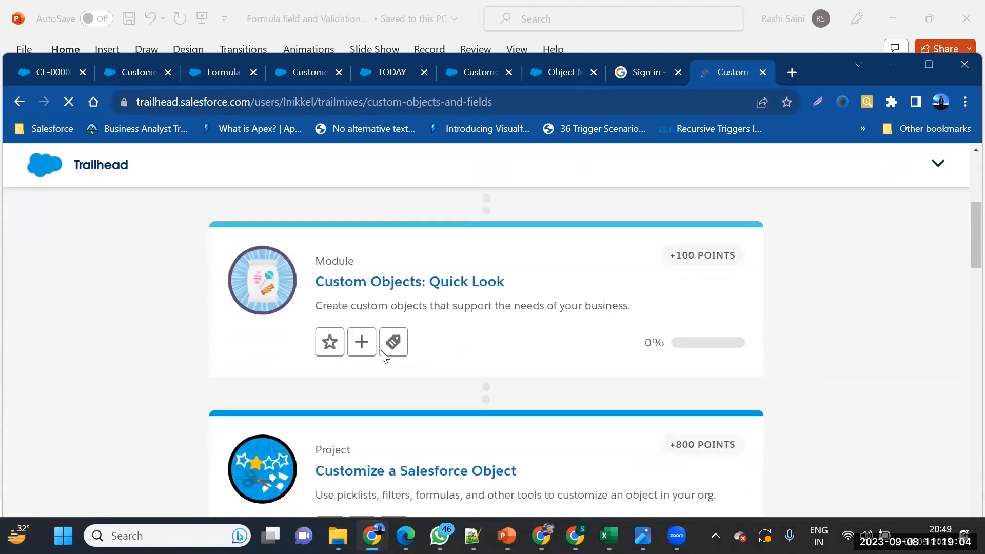
scroll(384, 356, down, 10)
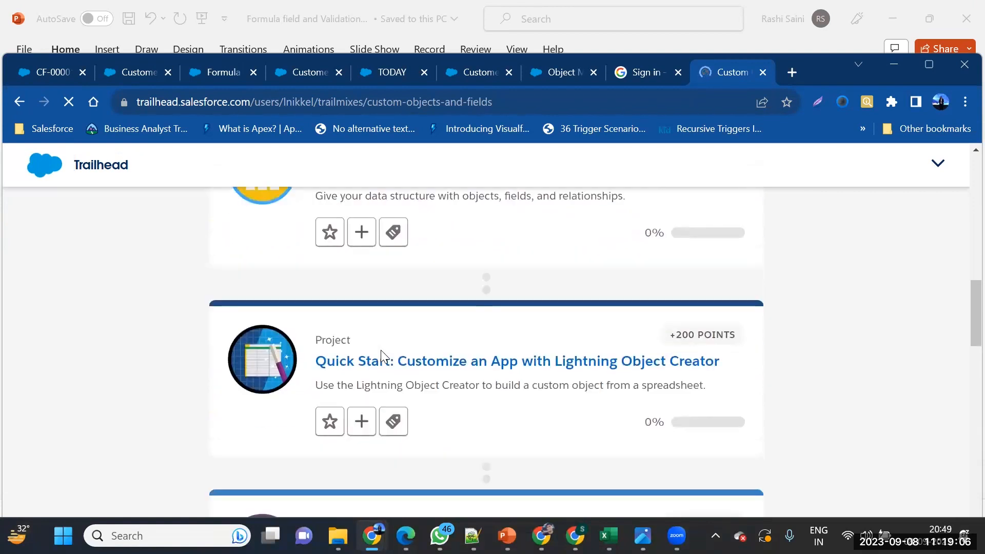
scroll(384, 355, down, 9)
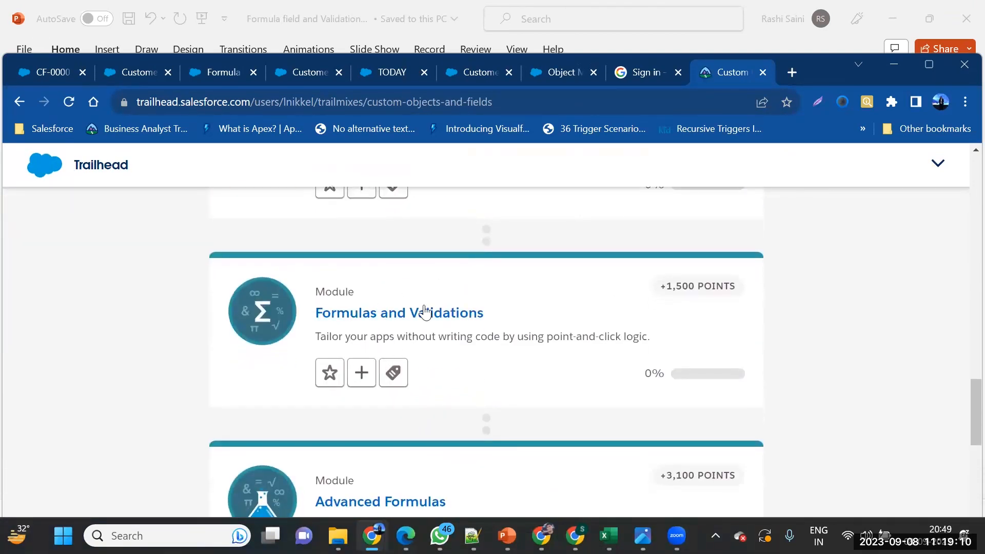
scroll(429, 332, down, 5)
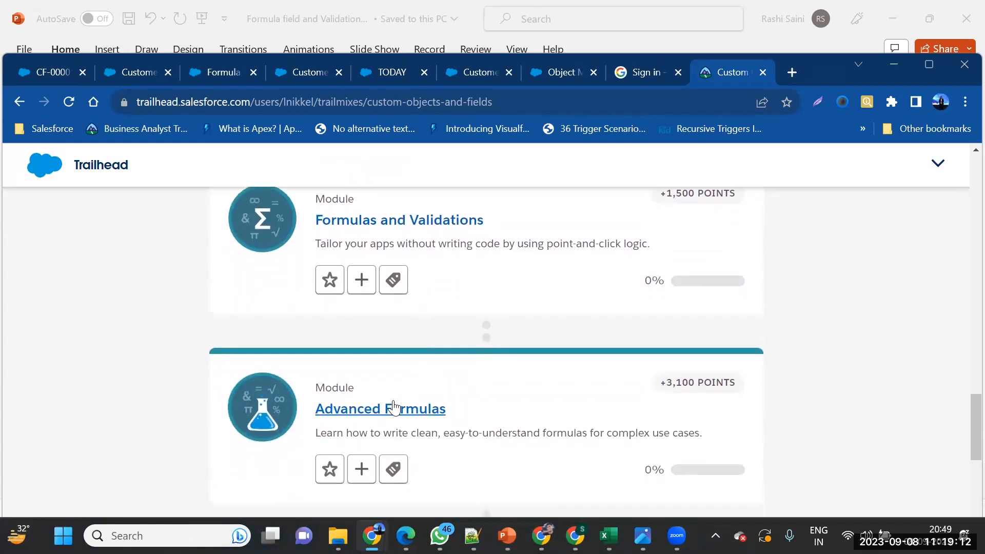
scroll(393, 405, up, 15)
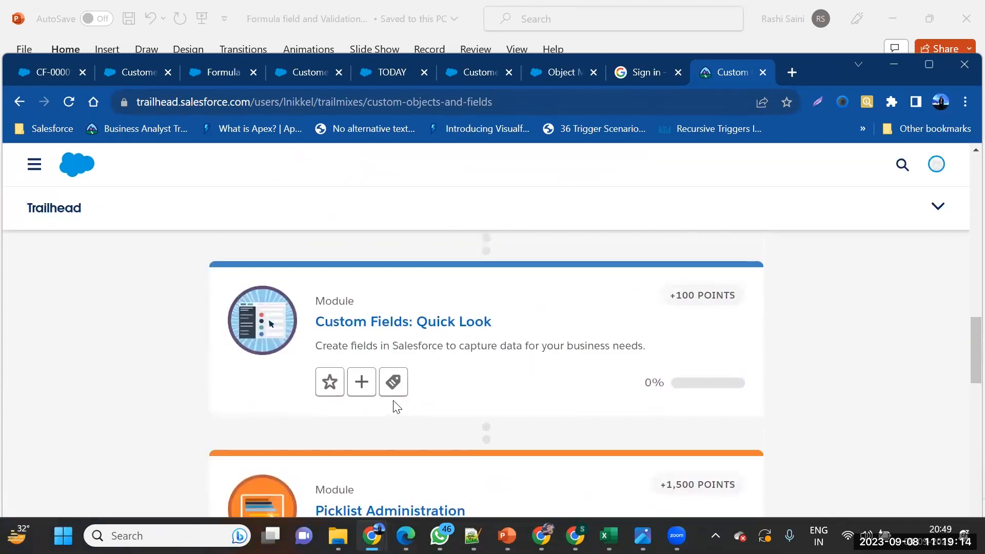
Select the trailmix page's web address in the address bar for sharing
click(308, 102)
key(ctrl+c)
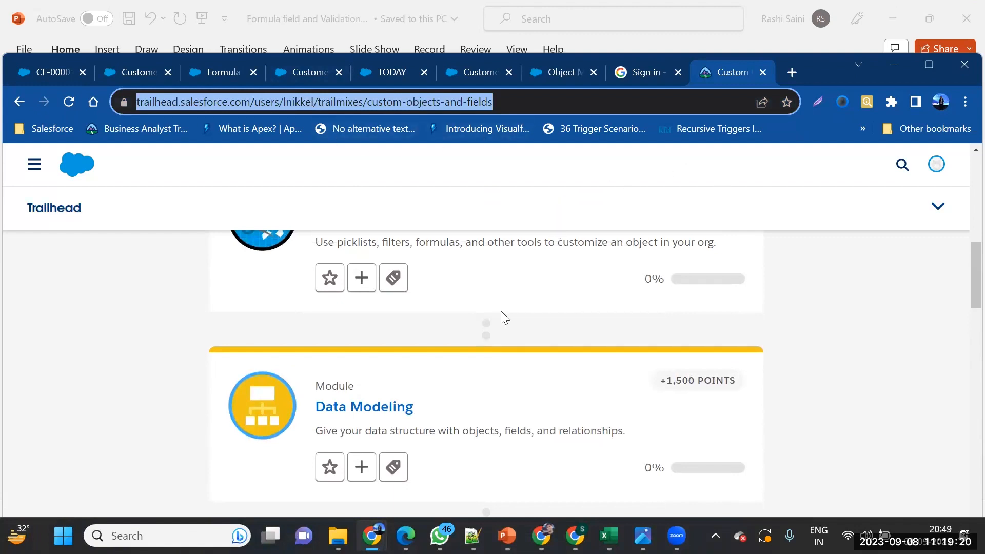
scroll(501, 318, up, 2)
scroll(504, 318, up, 5)
scroll(505, 318, down, 3)
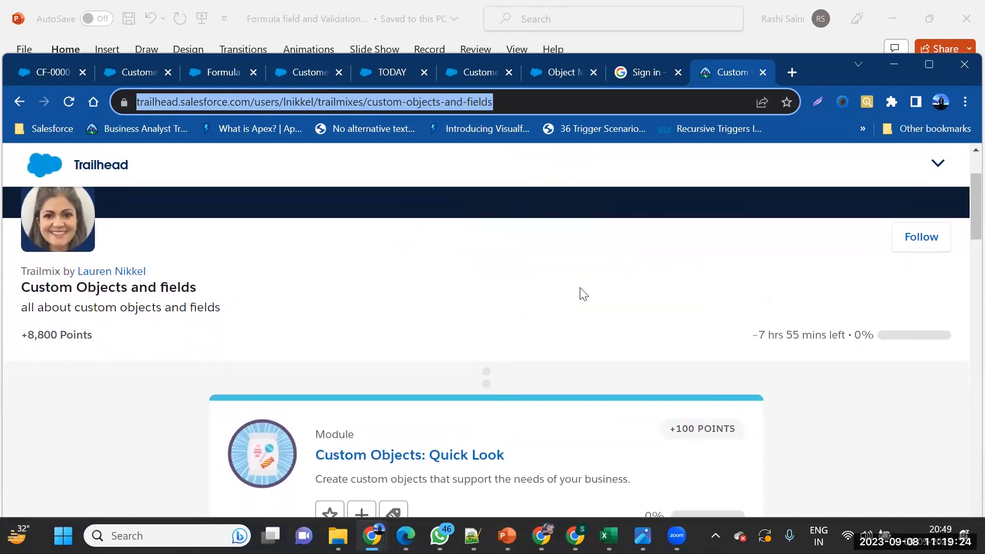
Paste the Custom Objects and fields trailmix URL into YouTube live chat, send it, and minimize YouTube
mouse_move(575, 535)
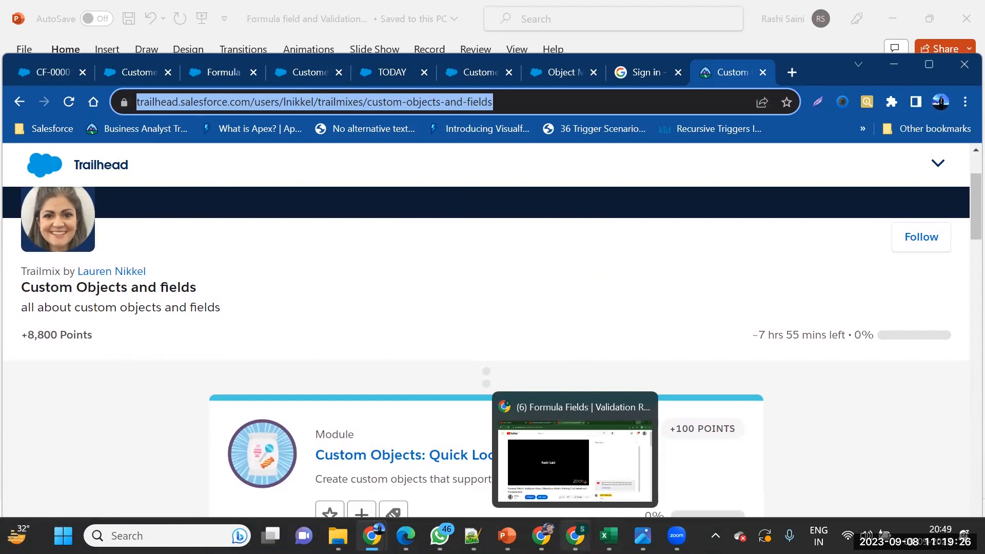
click(584, 492)
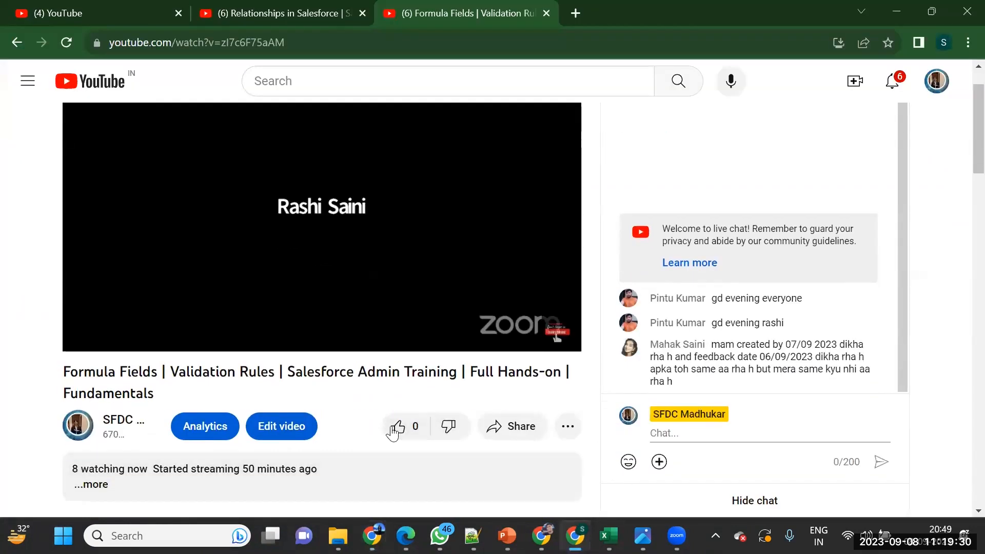
click(703, 436)
key(ctrl+v)
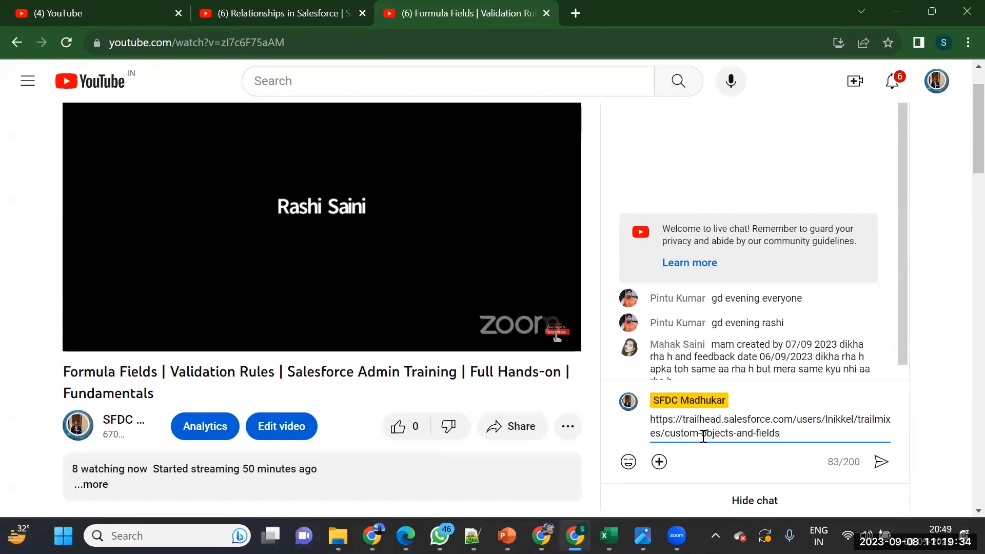
key(Return)
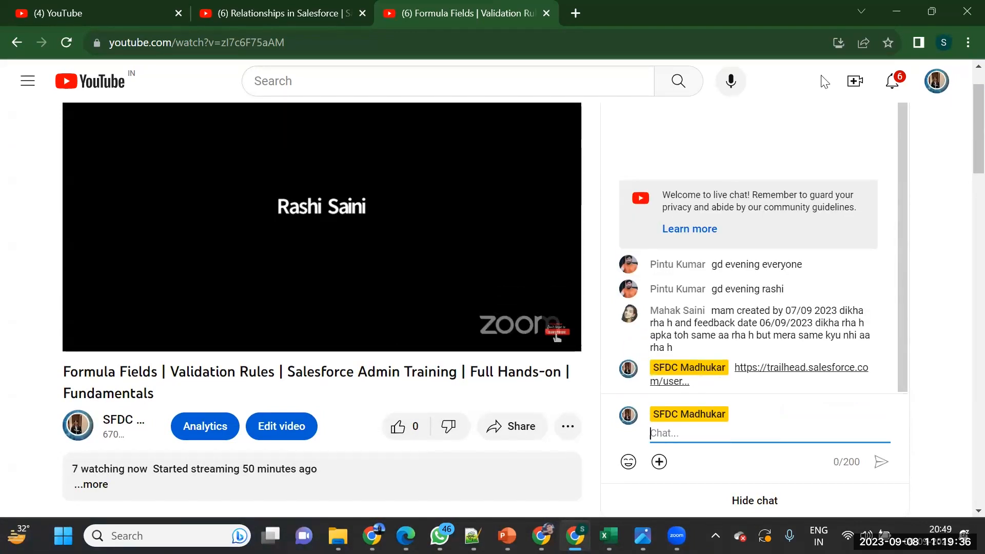
click(895, 10)
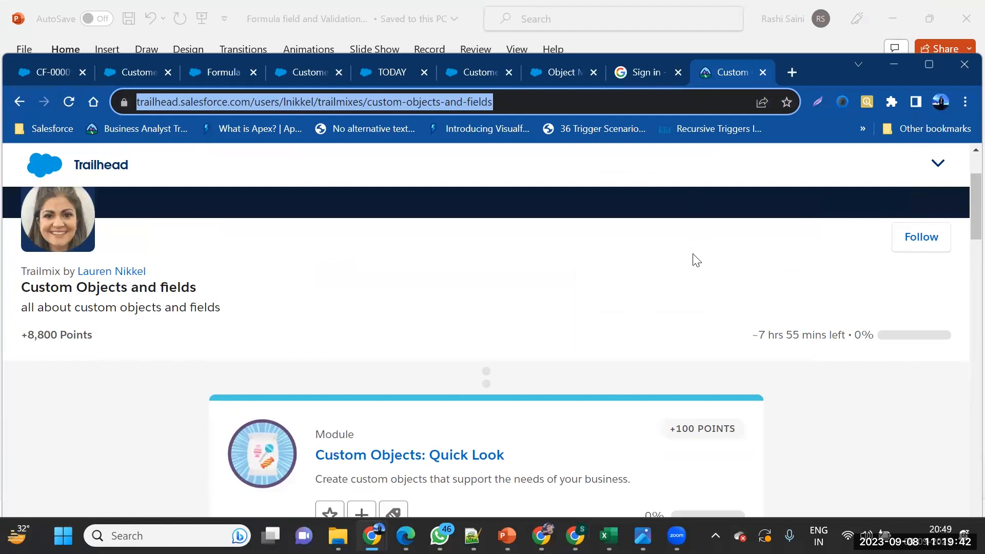
scroll(662, 359, down, 3)
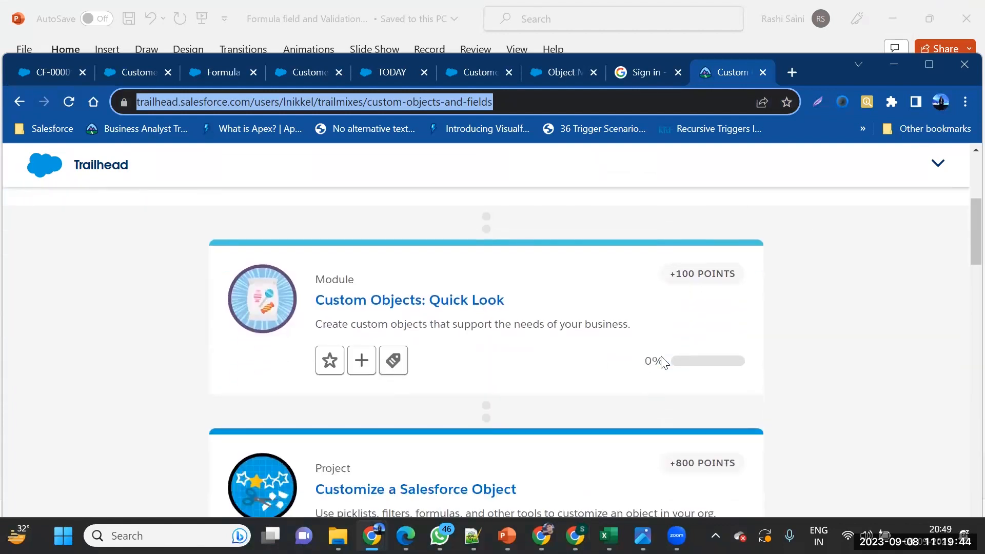
scroll(662, 362, down, 1)
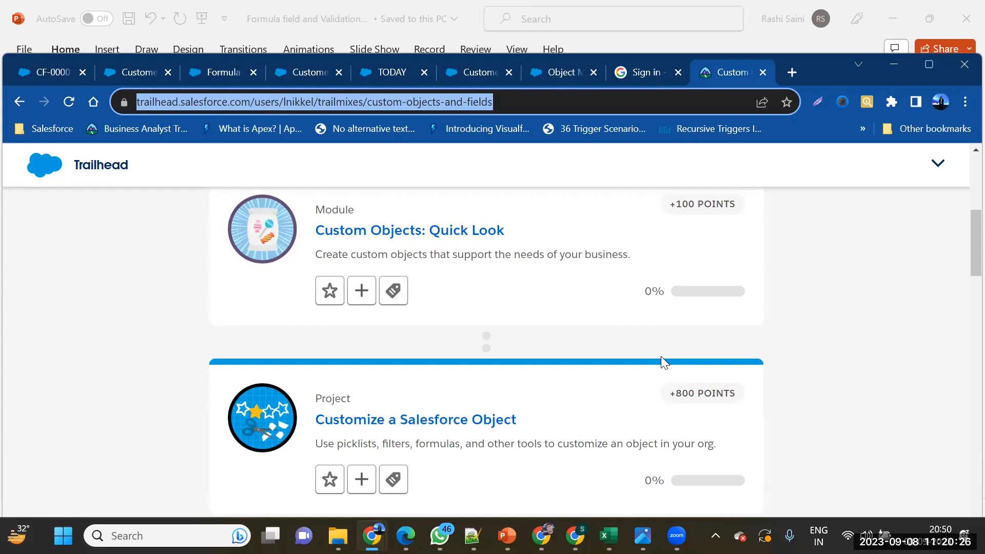
scroll(587, 413, down, 1)
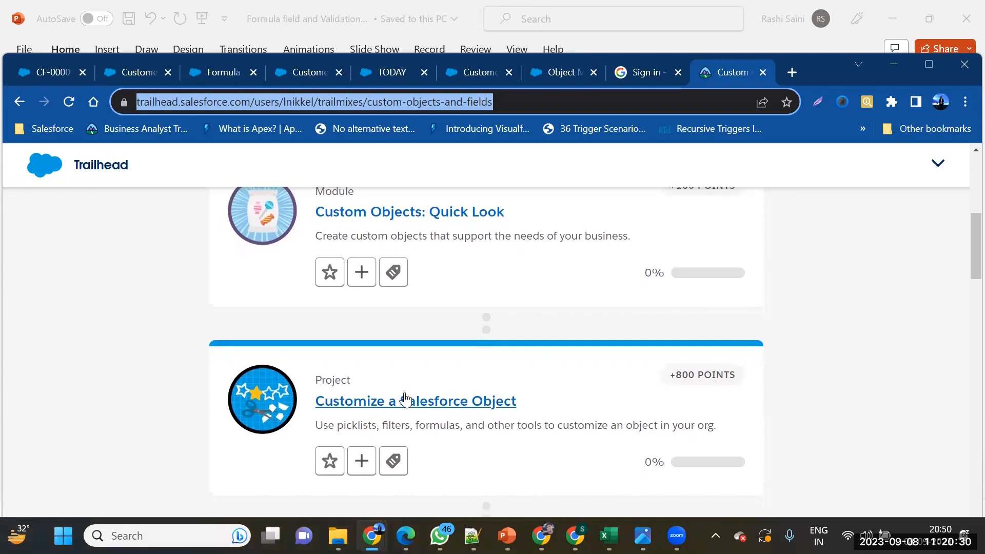
Open Customize a Salesforce Object, go to the Work with Standard and Custom Fields unit, and launch the playground
click(417, 403)
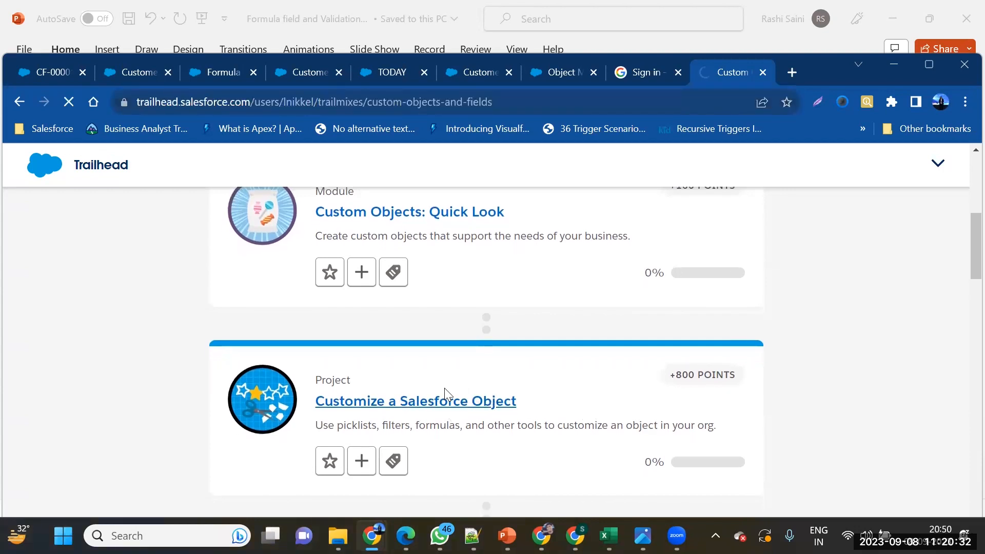
scroll(442, 410, down, 6)
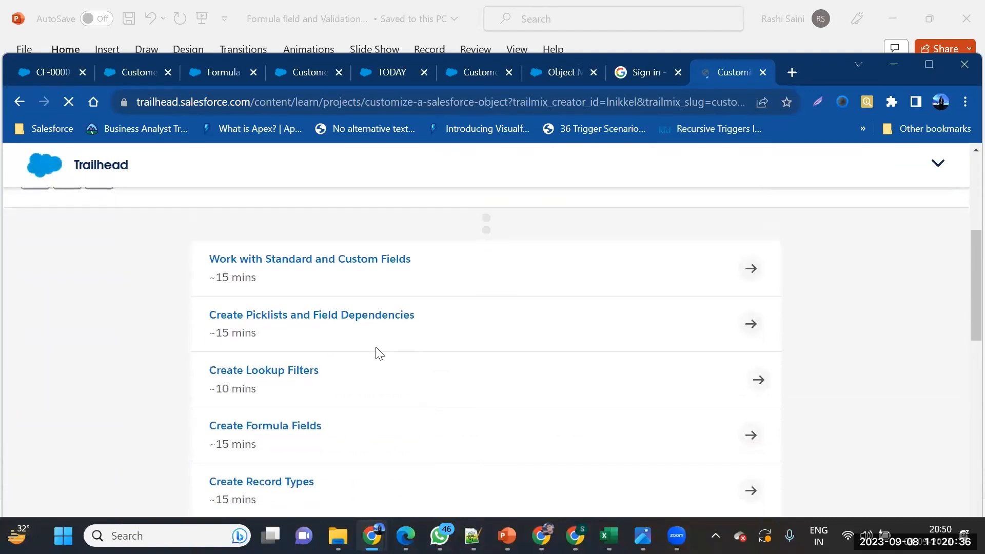
click(356, 261)
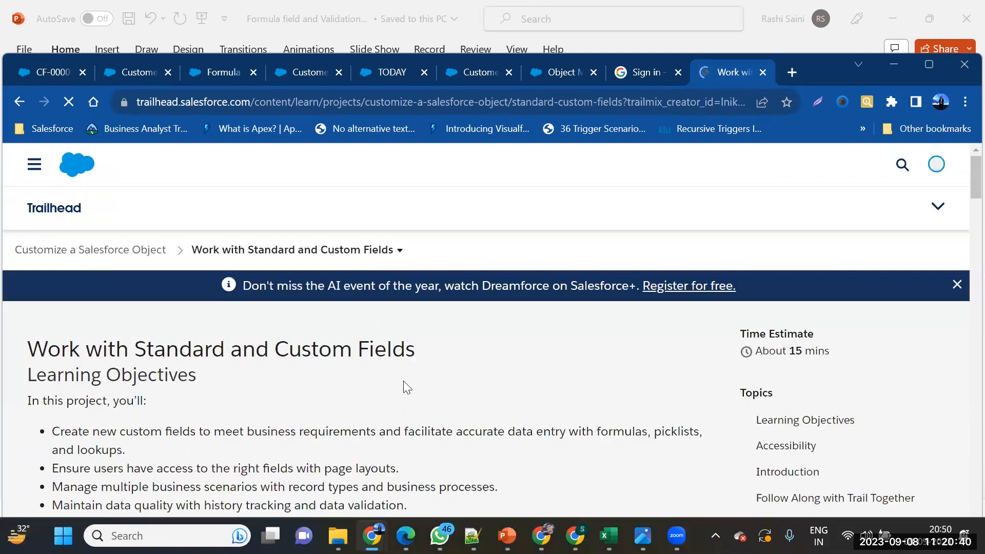
scroll(403, 381, down, 10)
scroll(403, 380, down, 15)
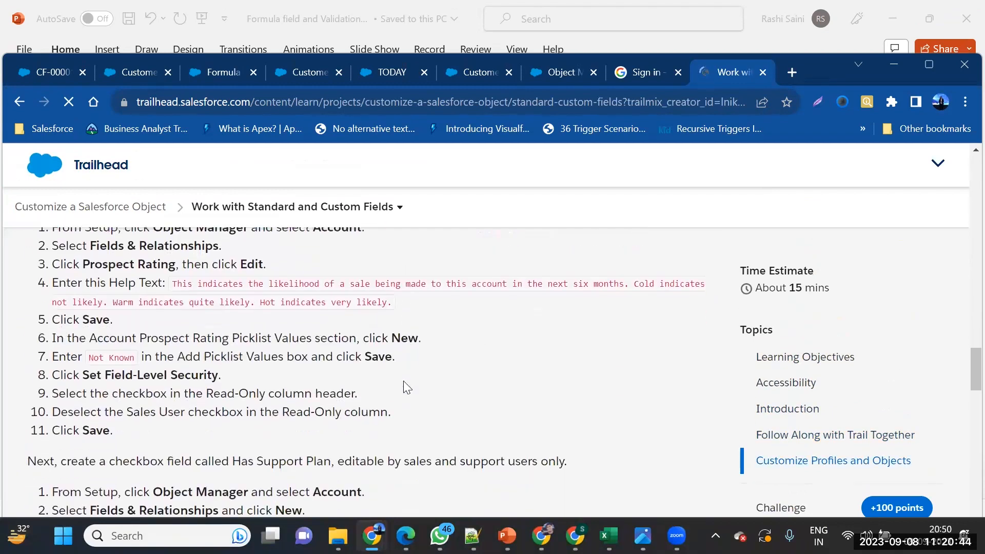
scroll(403, 381, down, 15)
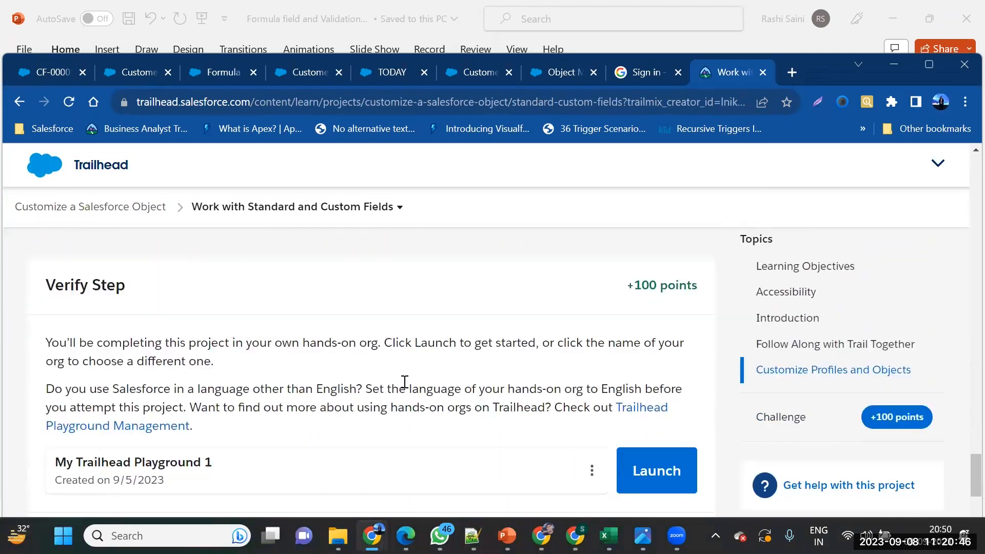
scroll(404, 382, down, 1)
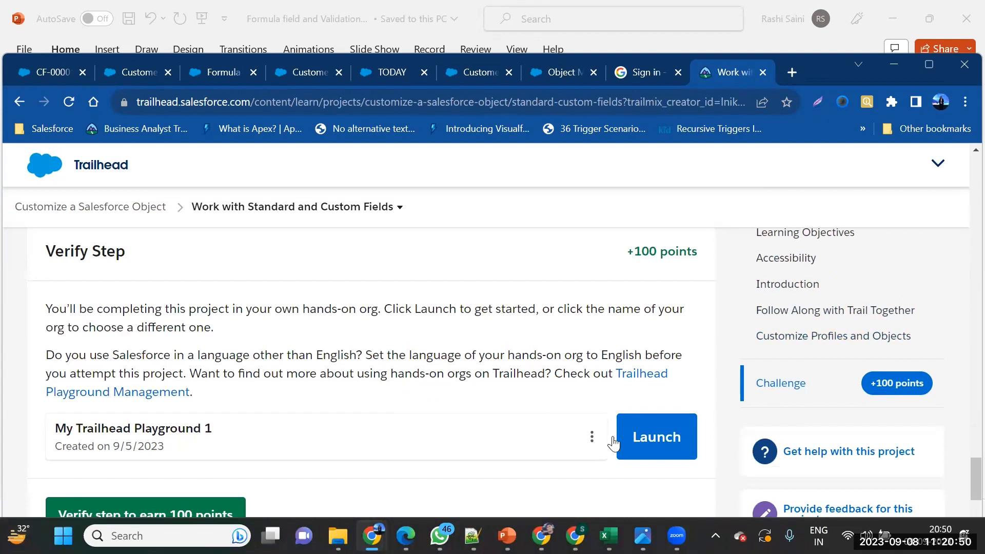
click(636, 426)
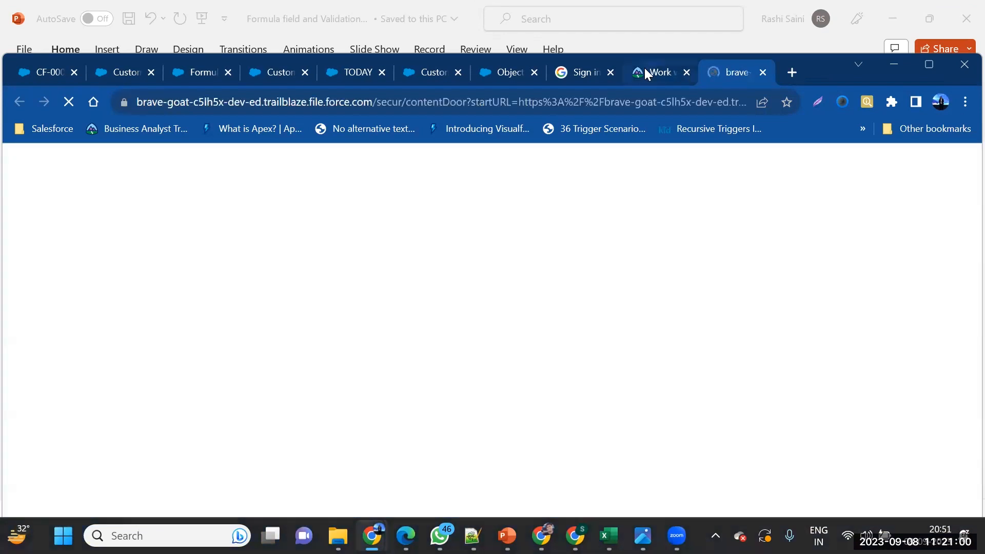
Return to the Work with Standard and Custom Fields unit page and read through its instructions
click(647, 72)
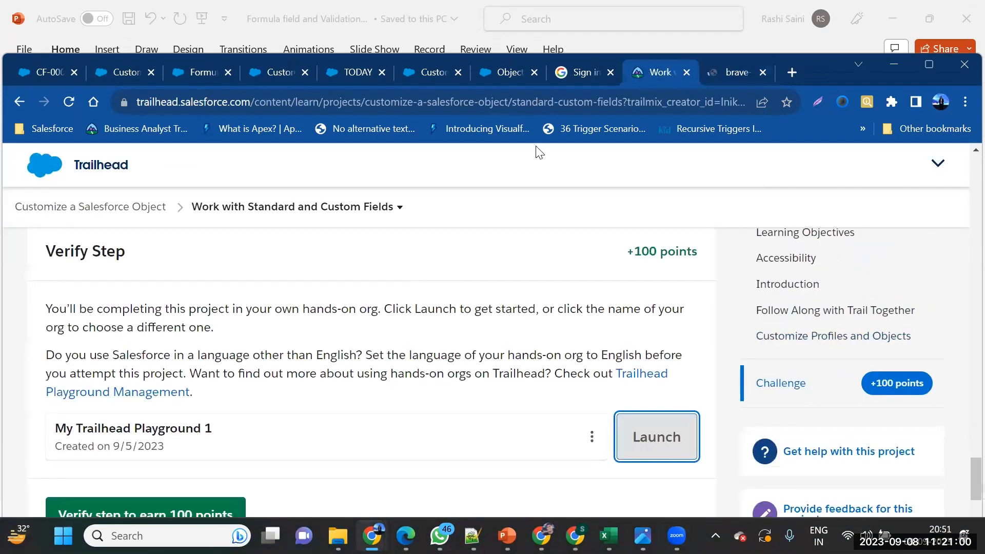
scroll(419, 277, up, 15)
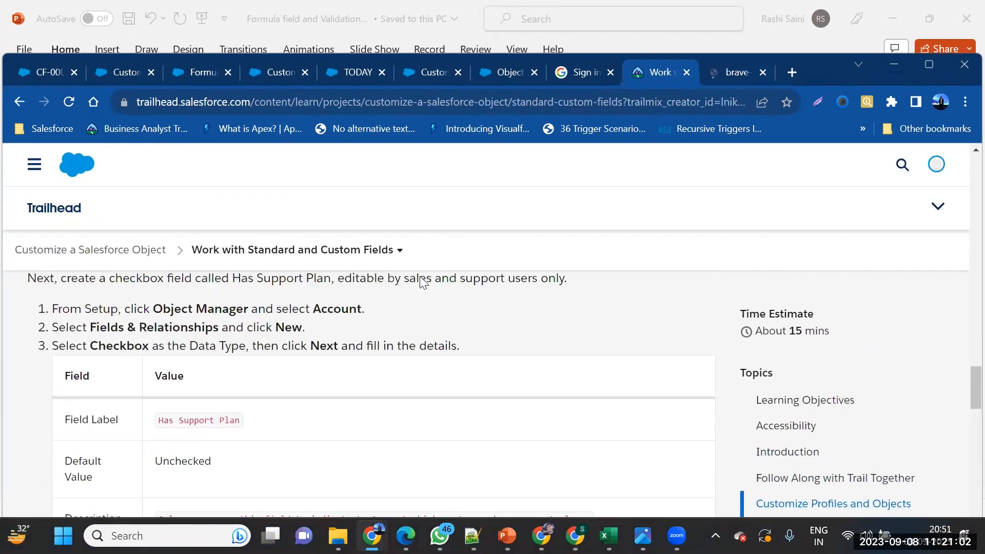
scroll(420, 277, up, 15)
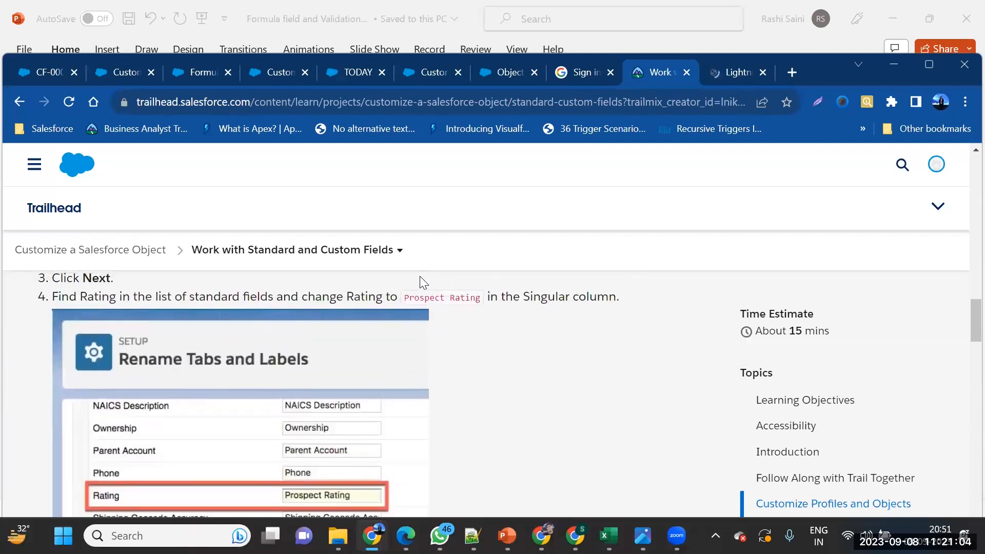
scroll(420, 276, up, 4)
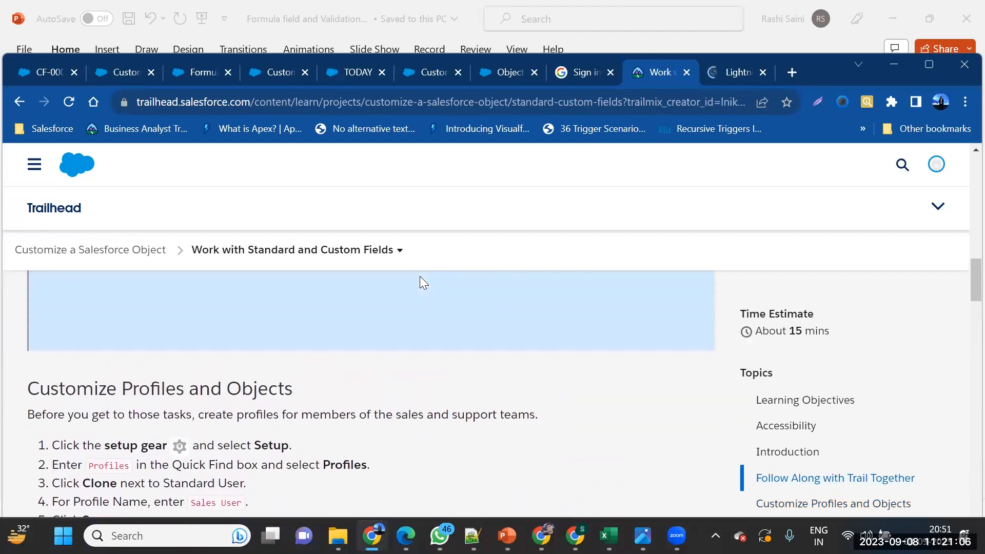
scroll(419, 276, up, 3)
scroll(420, 276, down, 15)
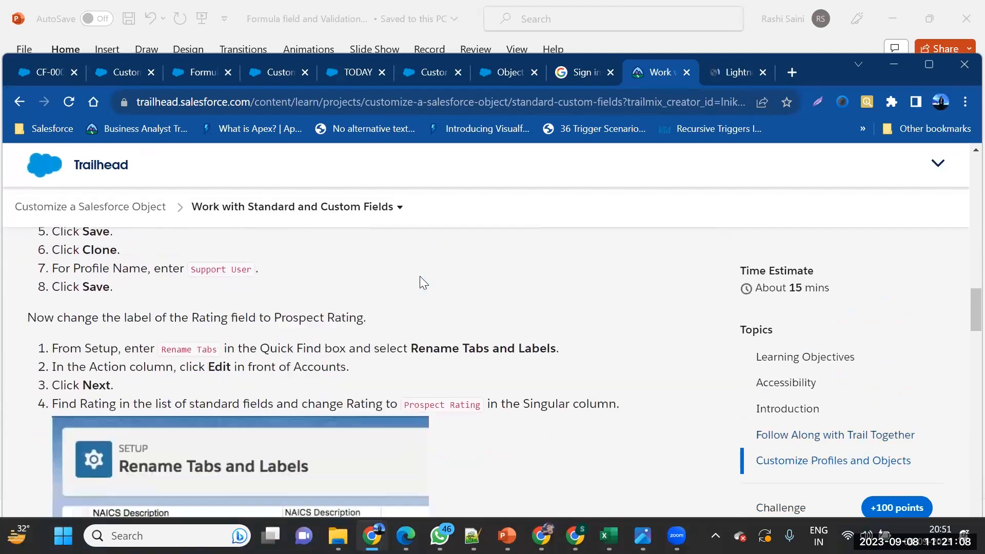
scroll(419, 279, down, 7)
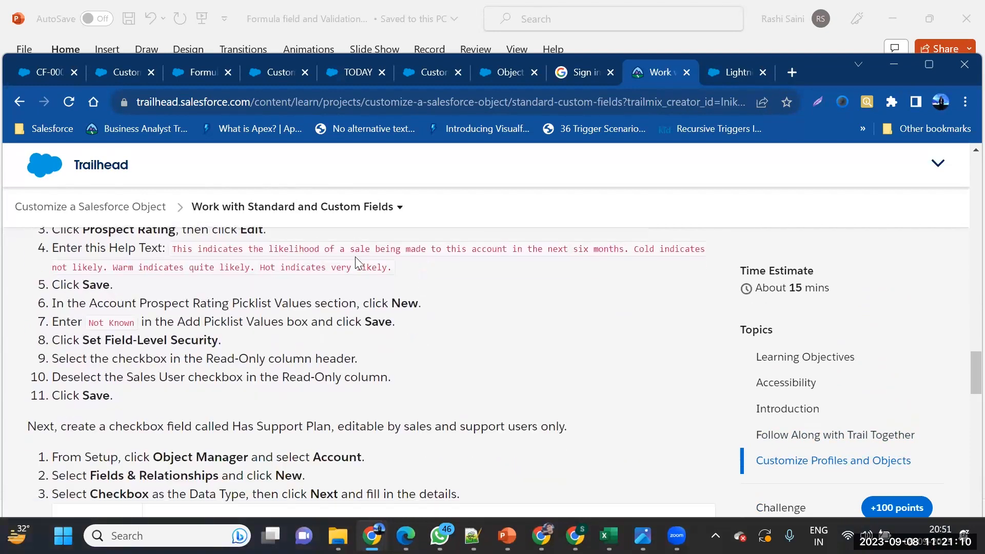
scroll(263, 451, down, 9)
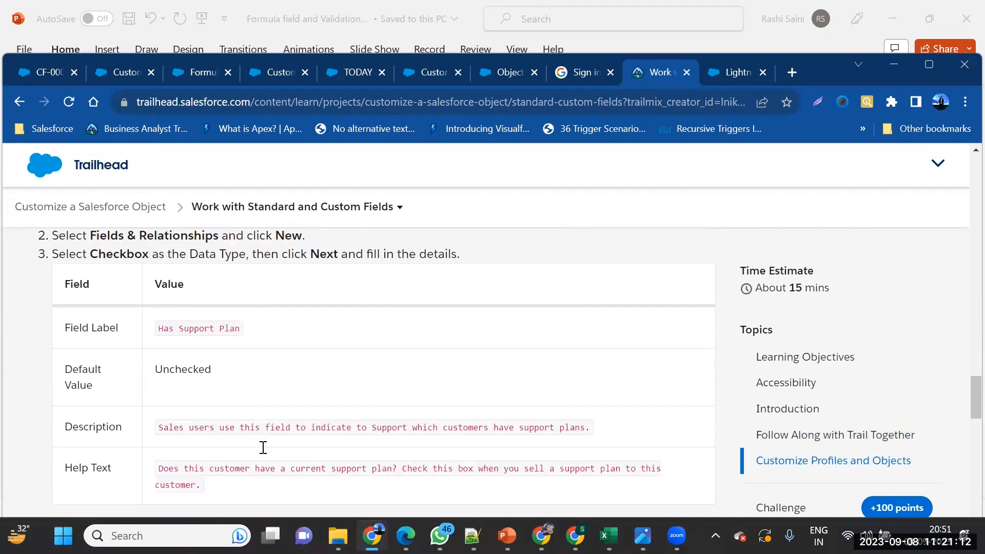
scroll(262, 449, down, 9)
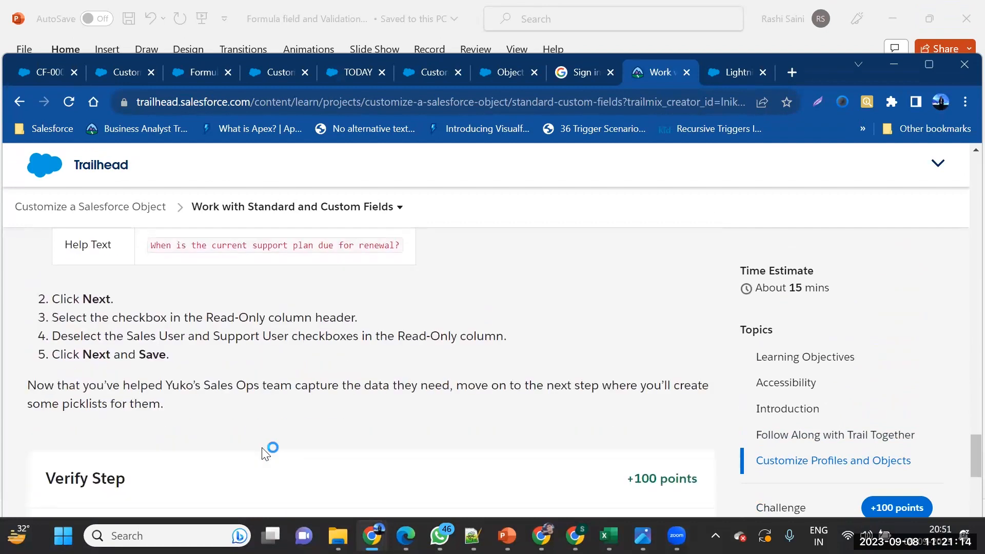
scroll(263, 451, down, 3)
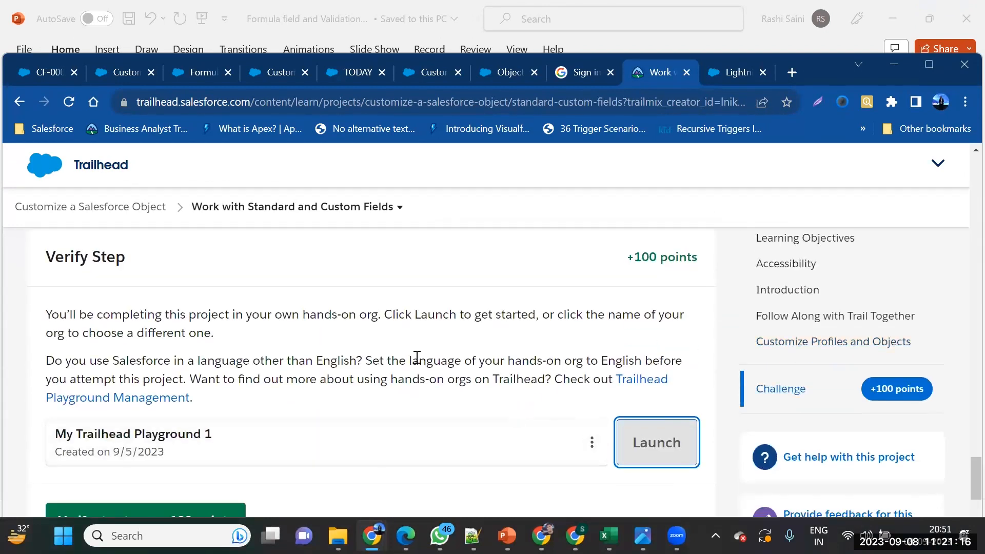
scroll(270, 460, down, 1)
scroll(246, 337, up, 1)
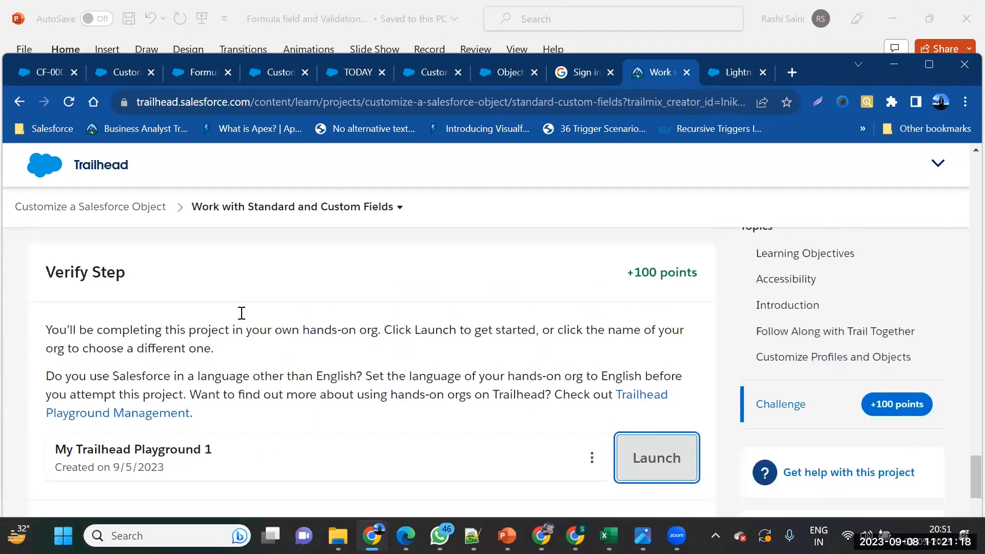
scroll(360, 371, down, 4)
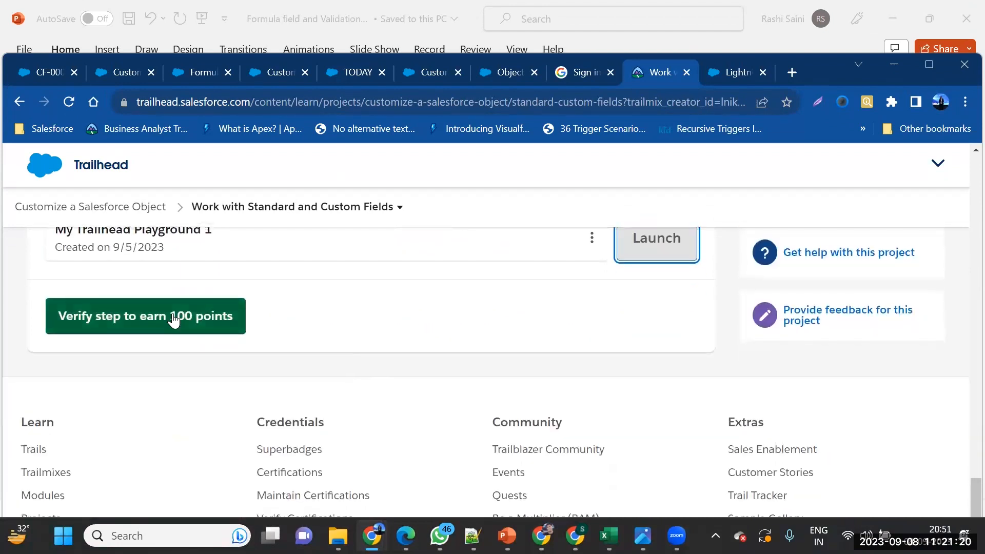
Check the playground org's Lightning welcome page, dismiss its notification request, and return to the Trailhead unit
click(728, 70)
scroll(578, 331, down, 3)
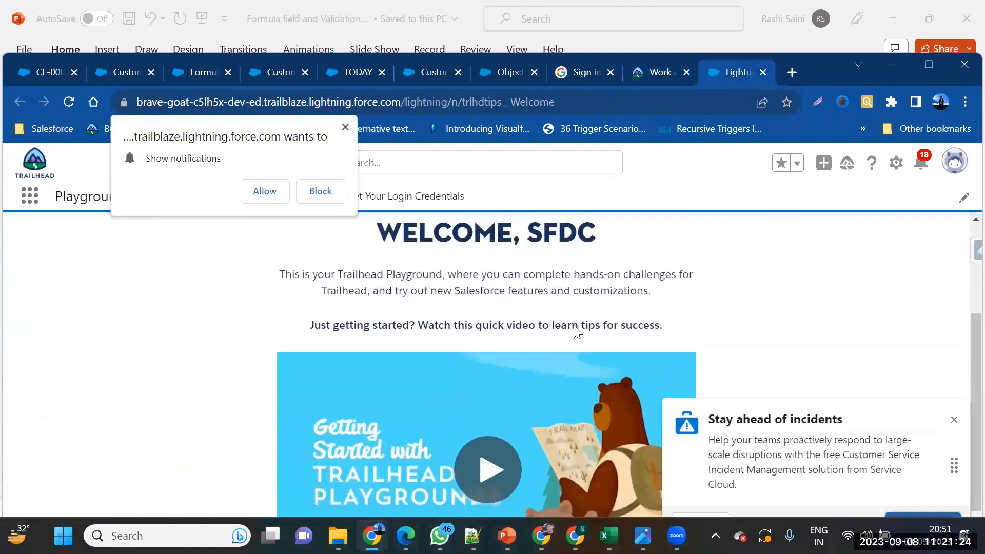
click(345, 127)
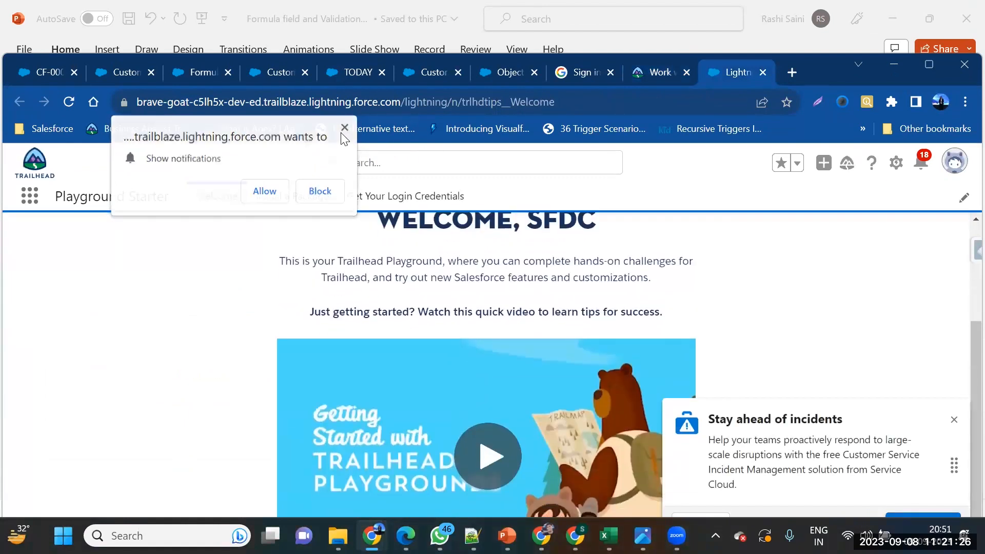
scroll(357, 263, down, 1)
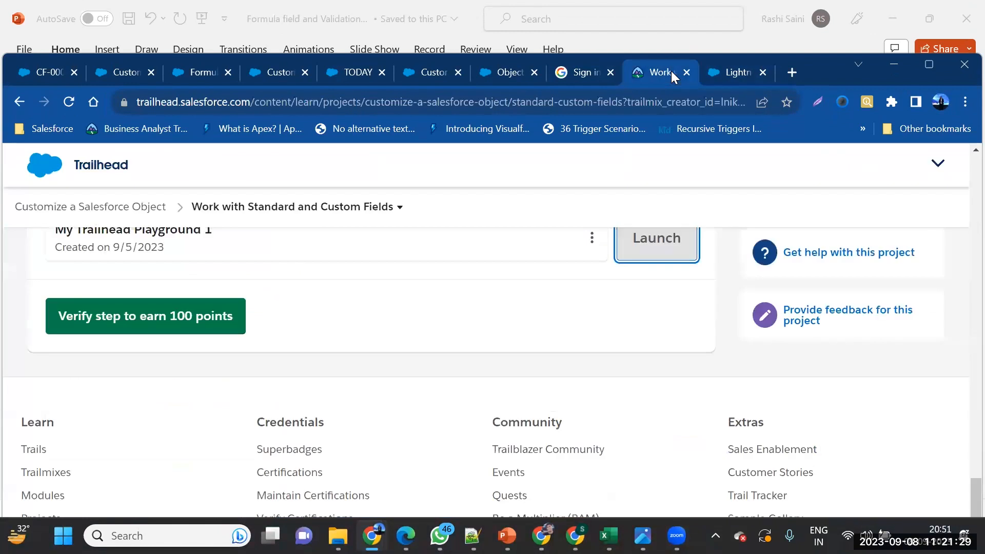
click(671, 70)
Bring up the Formula field and Validation deck at slide 8, Best Practices for Using Validation Rules
mouse_move(541, 536)
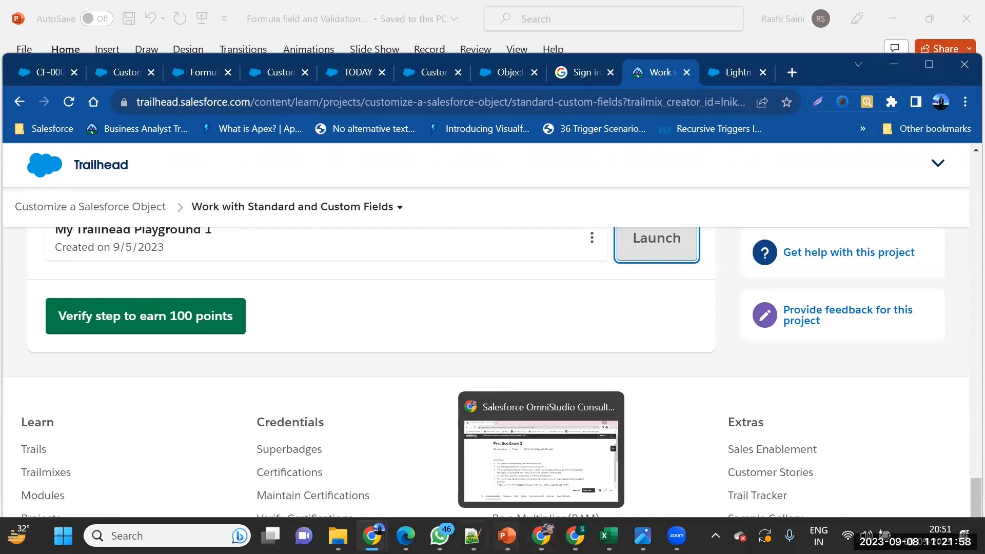
mouse_move(508, 535)
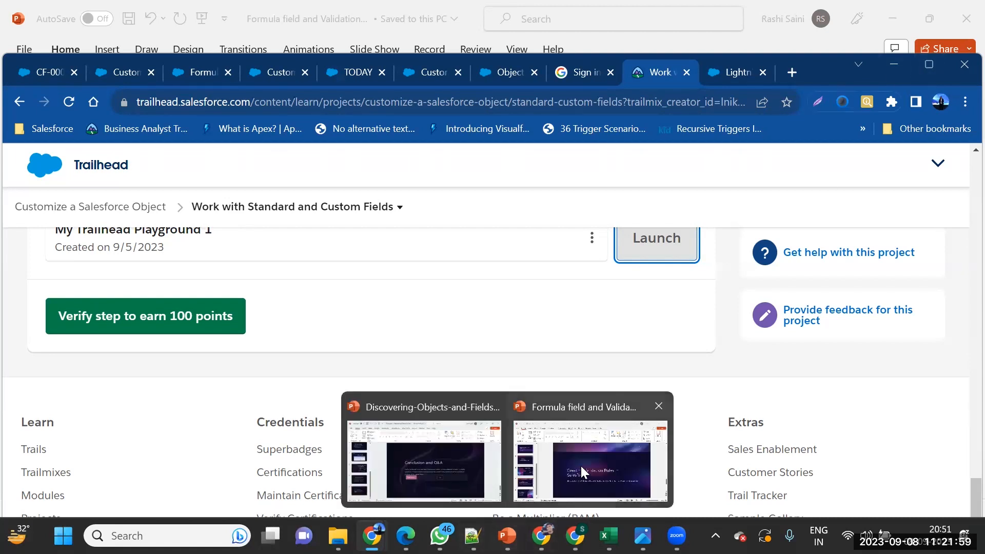
click(521, 405)
scroll(489, 375, down, 1)
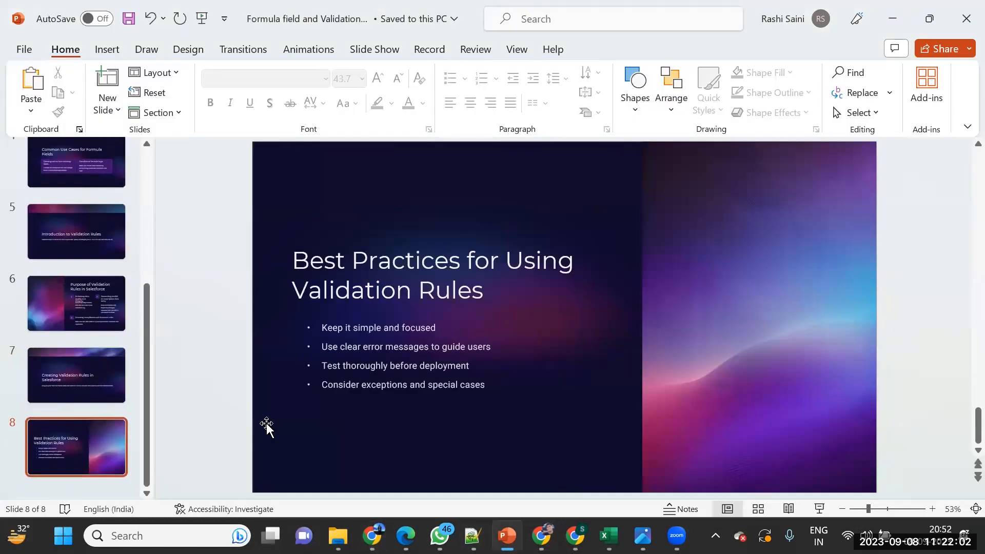